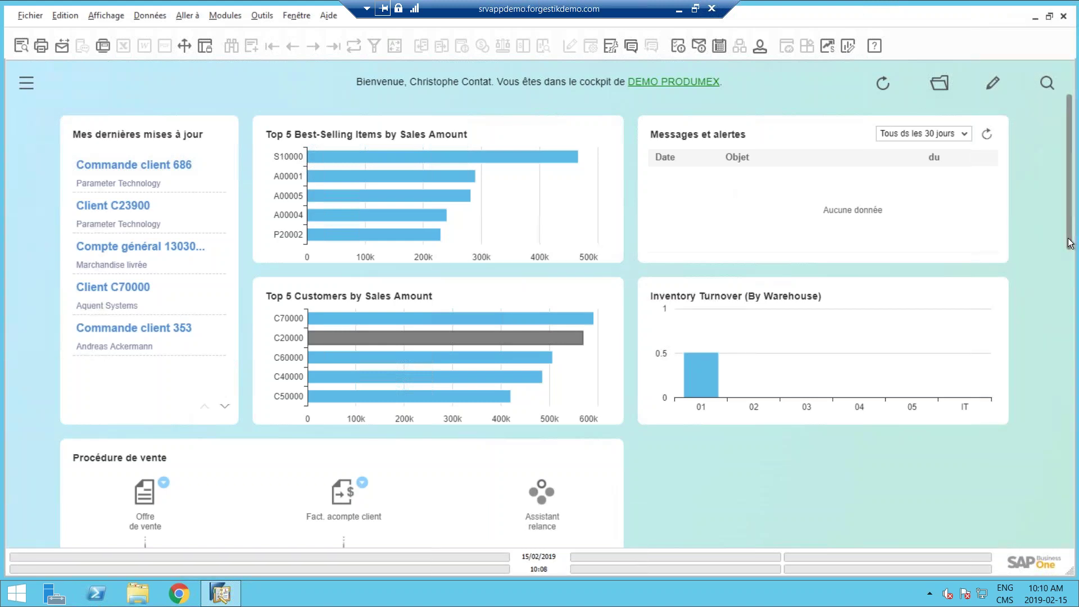
Open a blank Offre/Devis client form from the Procédure de vente diagram, then close it without creating anything
scroll(1070, 286, "down", 3)
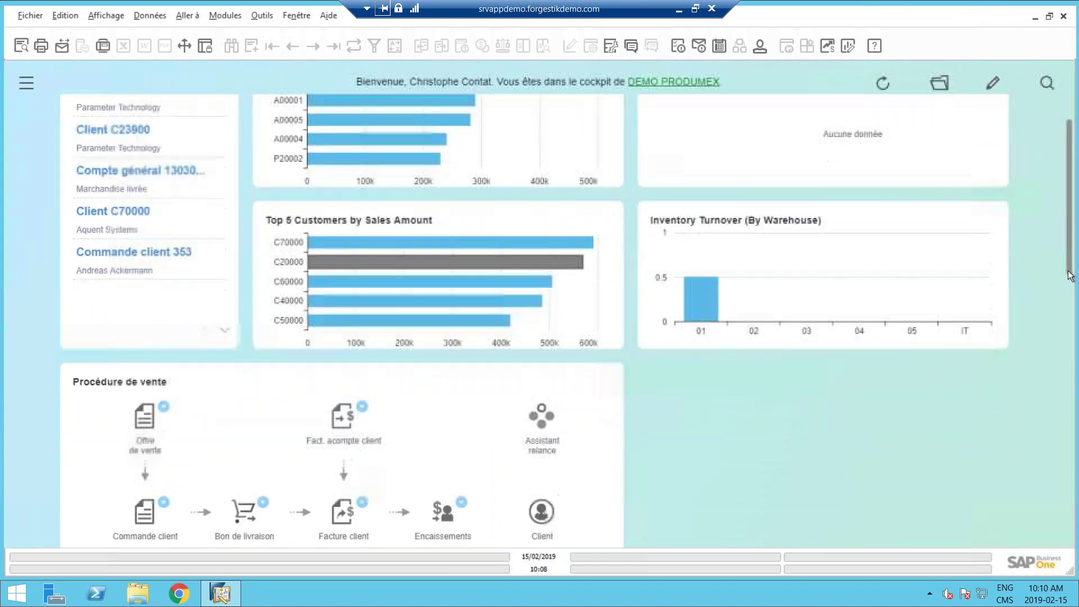
scroll(1071, 302, "down", 3)
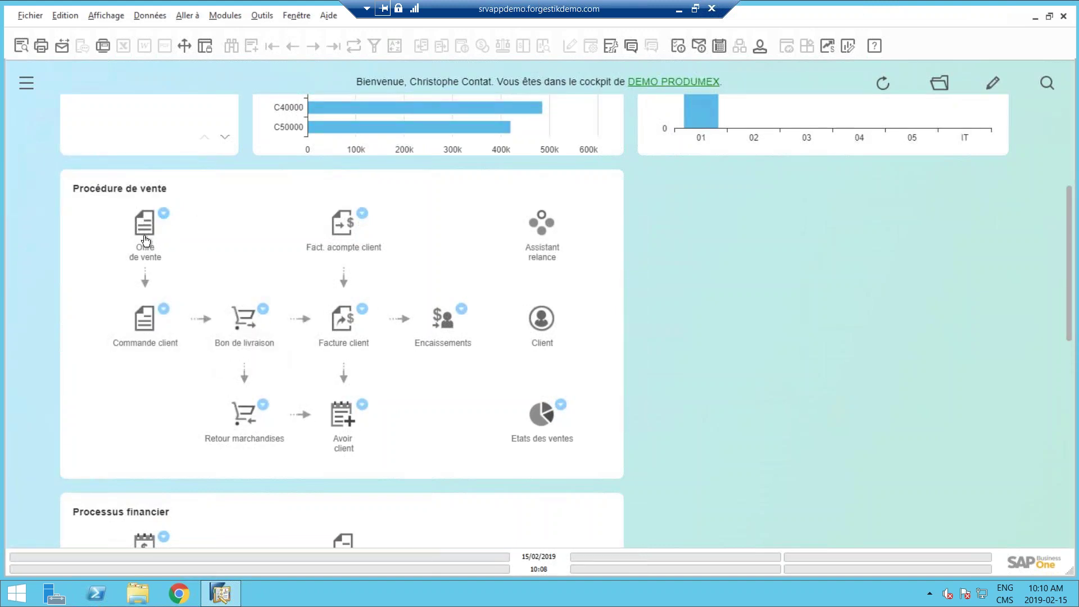
left_click(145, 227)
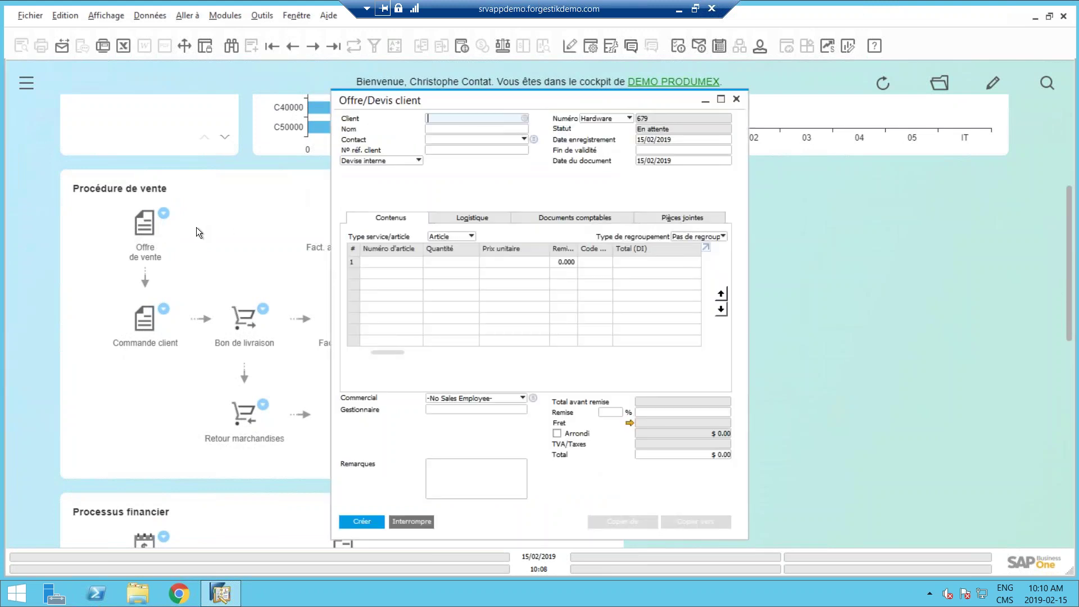
left_click(410, 522)
Open and close a blank Commande client form, then look at the reports and lists linked to Commande client
left_click(144, 330)
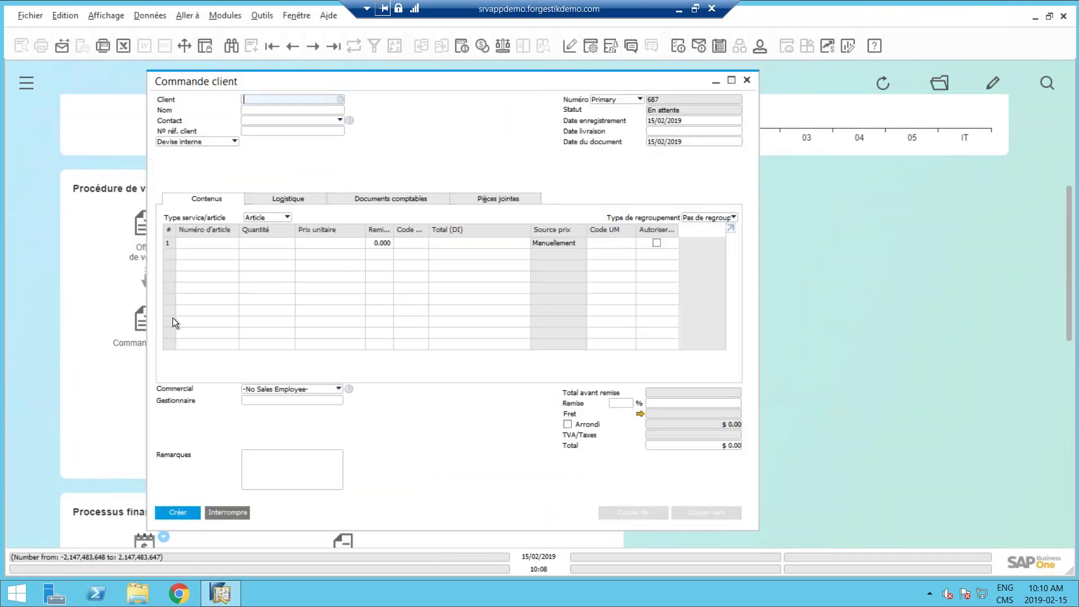
left_click(235, 514)
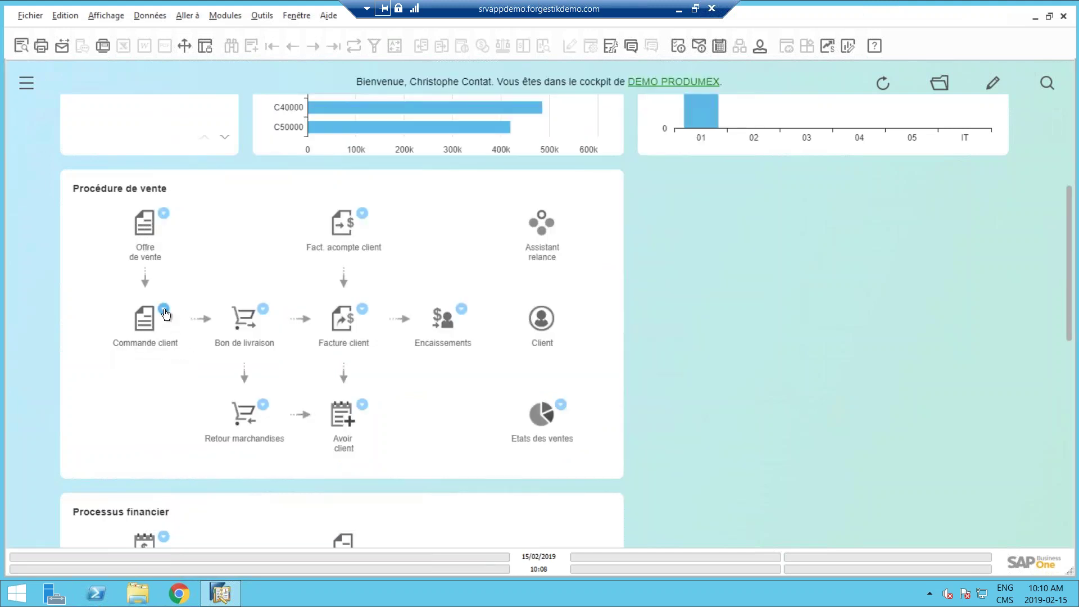
left_click(163, 310)
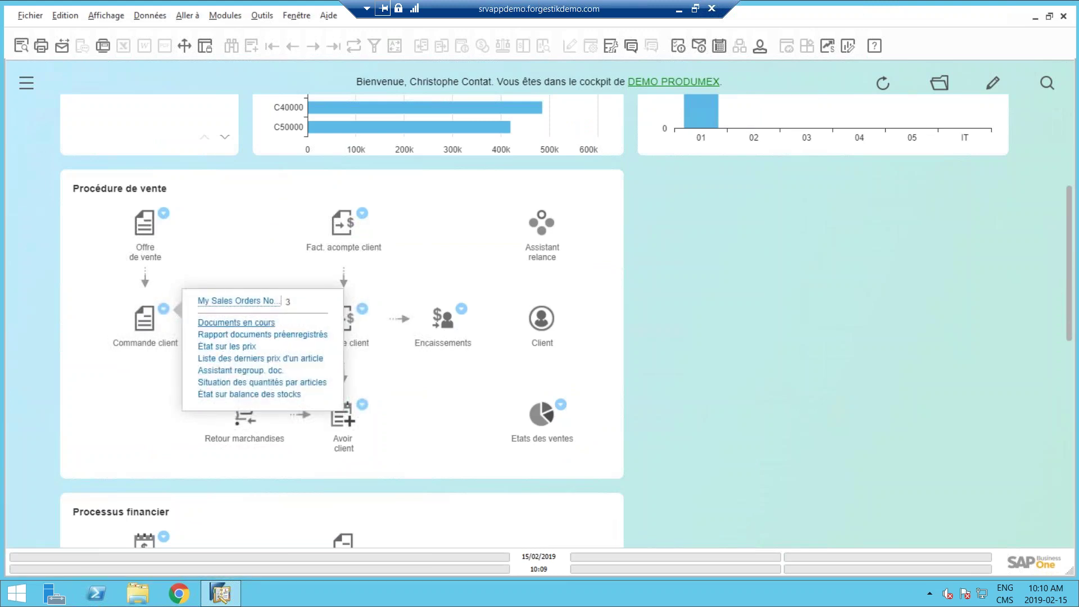
left_click(449, 253)
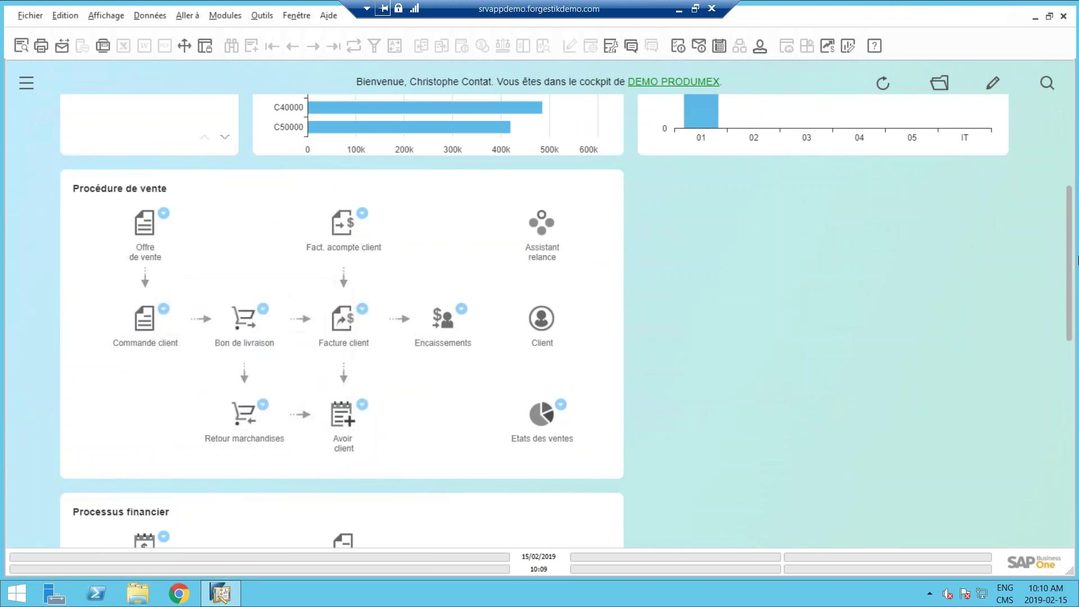
Search the company data for "tablet" from the cockpit
left_click_drag(1075, 260, 1071, 163)
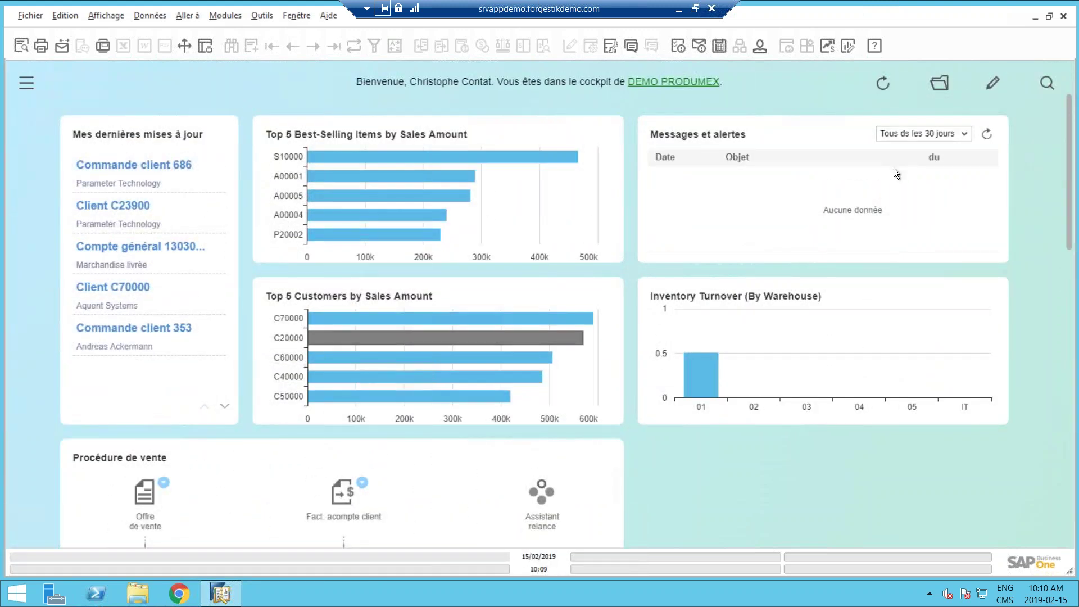
left_click(1047, 83)
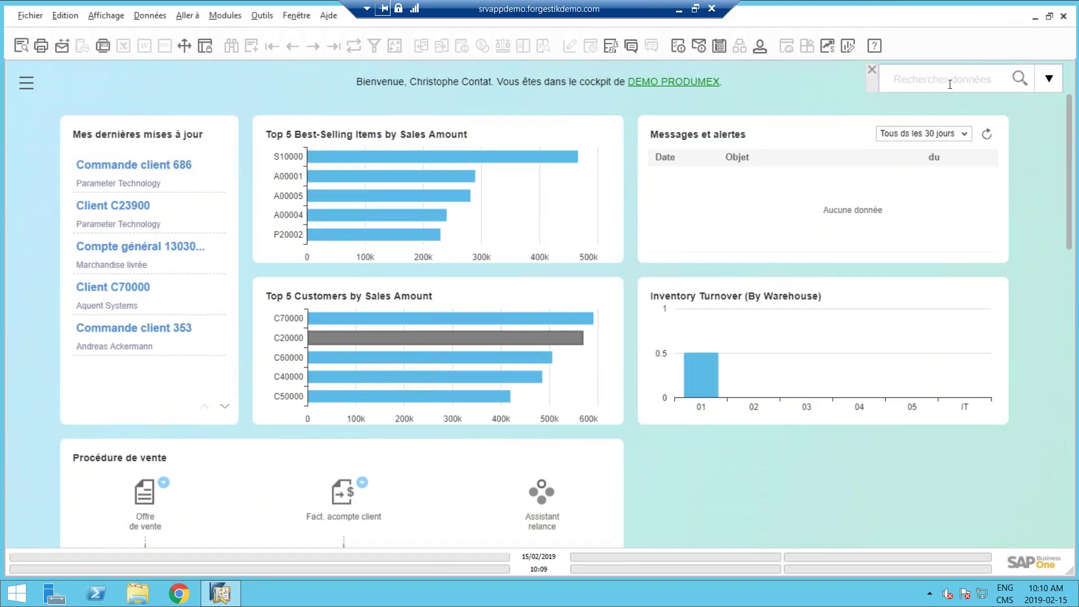
type("table")
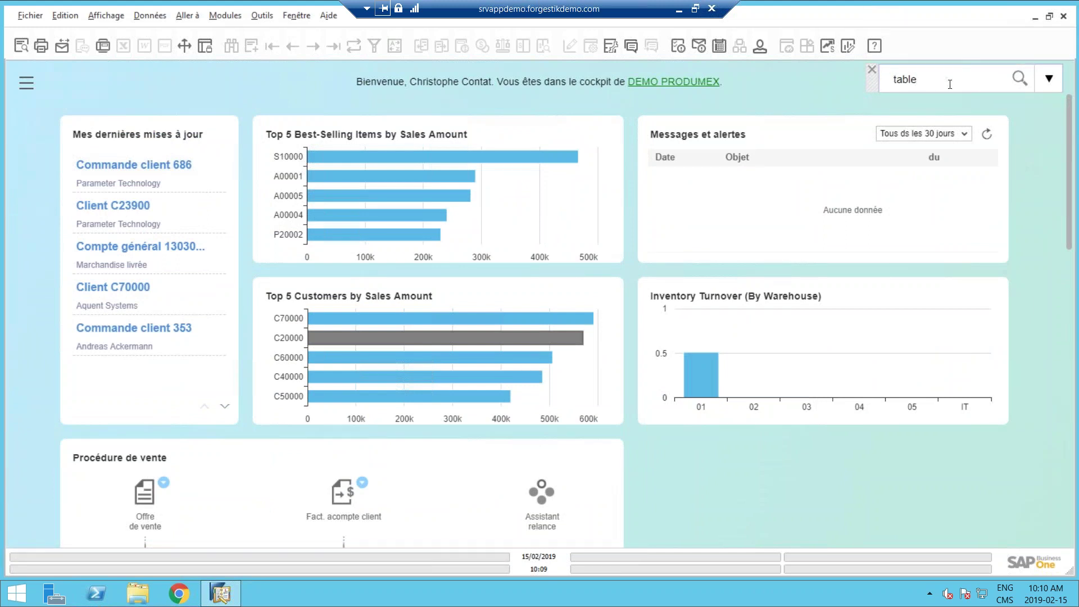
type("t")
key("Return")
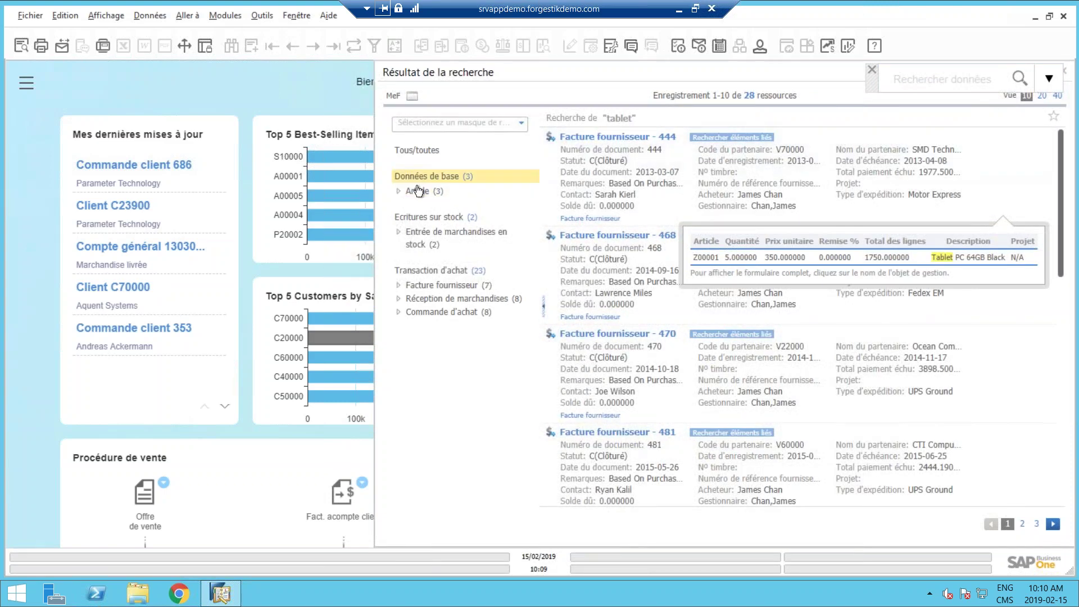
Filter the results to Article without the Items group, and inspect the Secondhand Tablets item master record before closing it
left_click(404, 194)
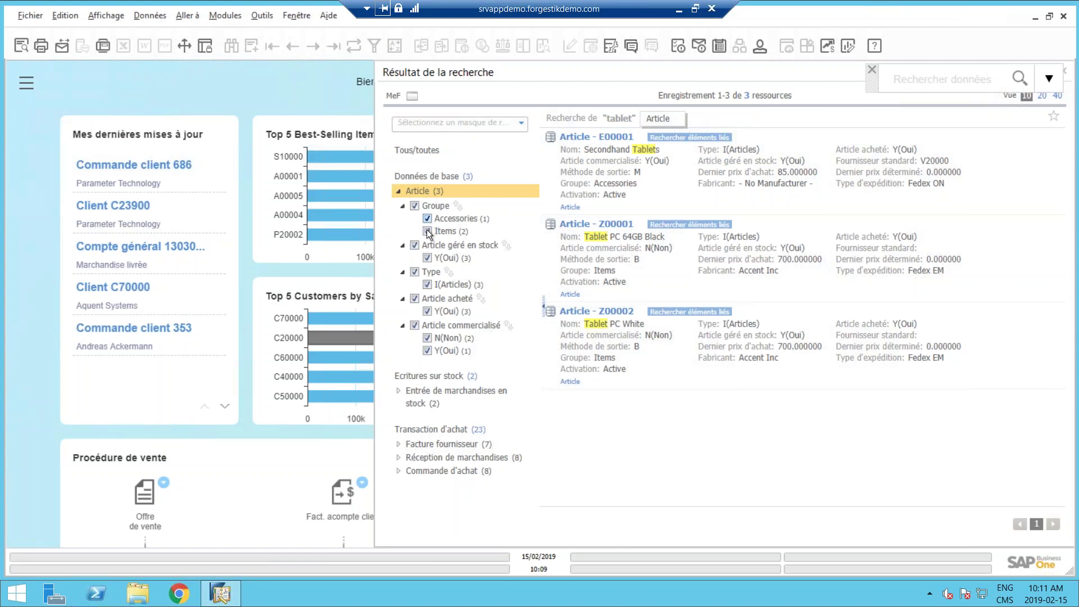
left_click(426, 230)
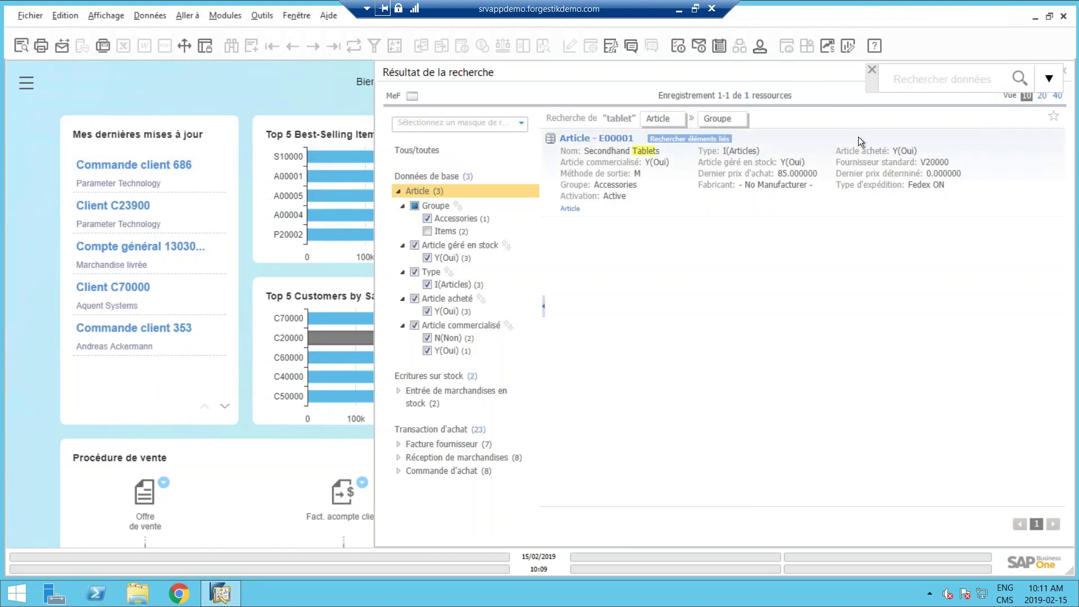
double_click(609, 154)
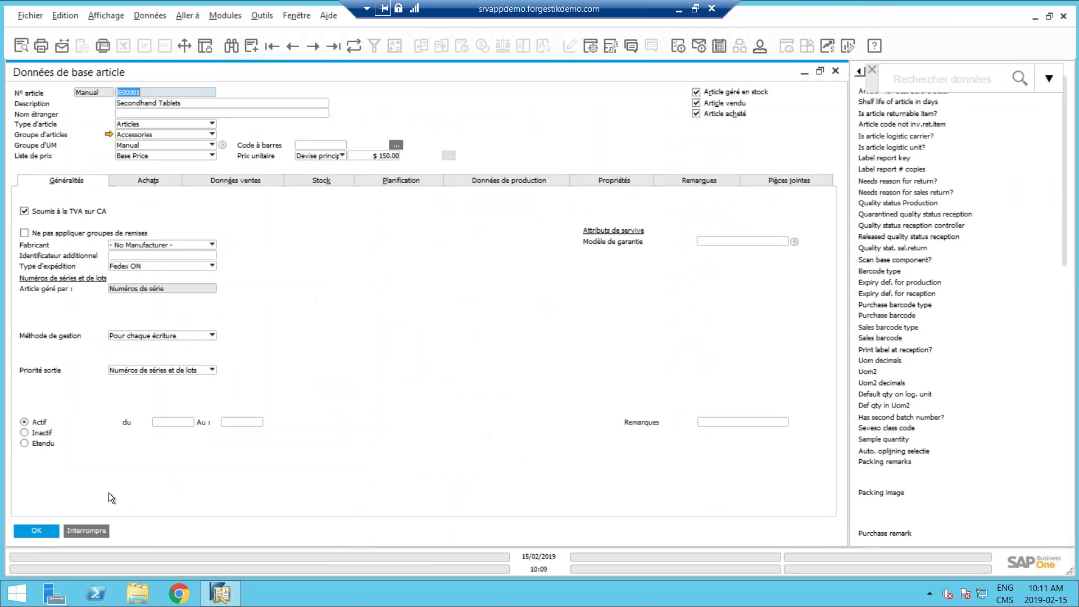
left_click(85, 530)
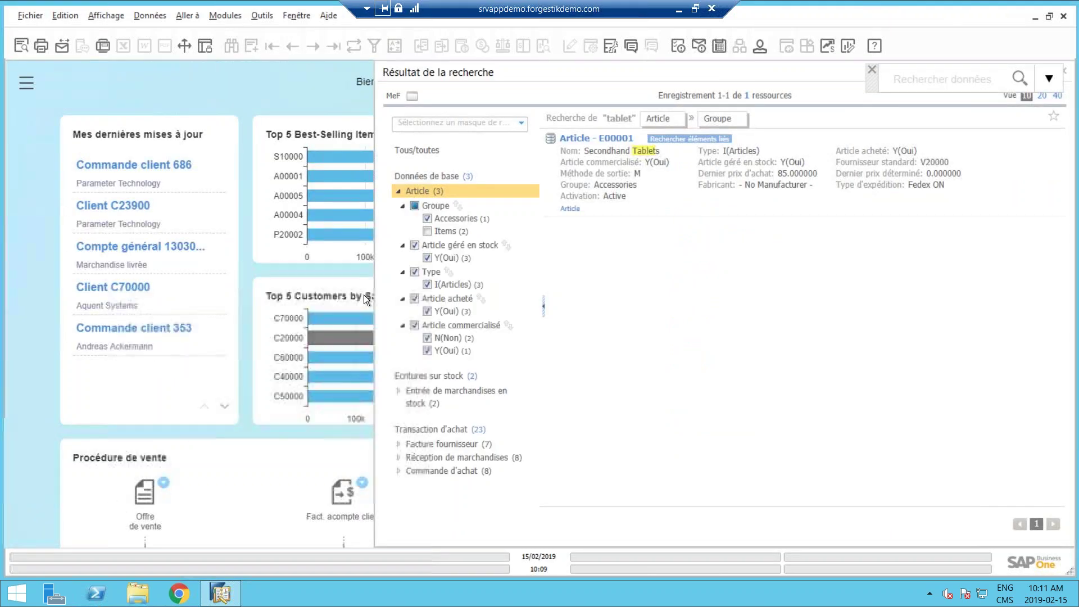
Filter the "tablet" results to Facture fournisseur, excluding the partners CTI Computers and Far East Imports
left_click(410, 444)
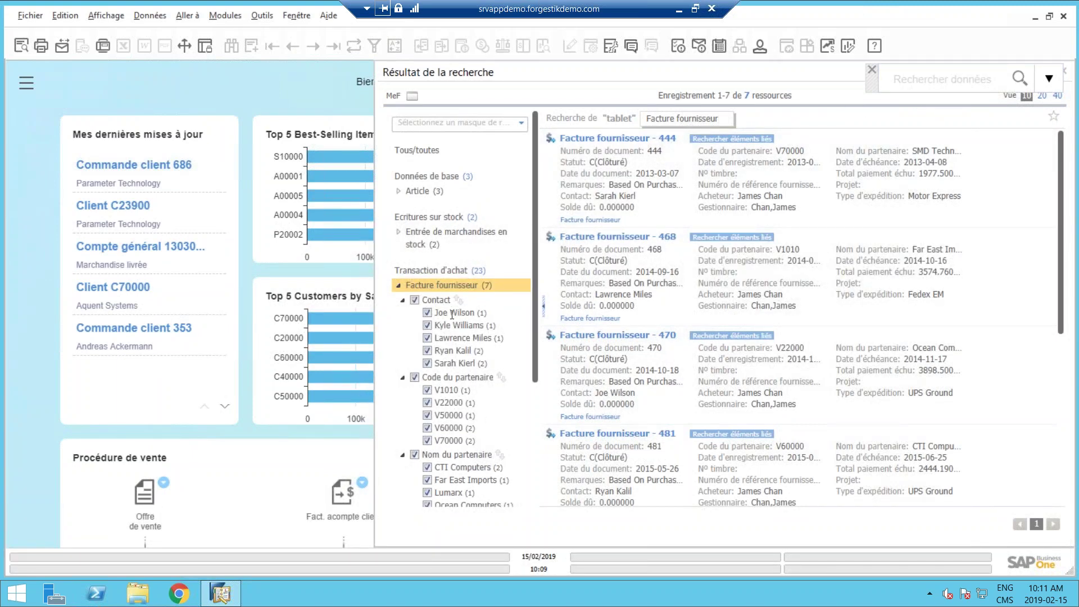
scroll(452, 314, "down", 3)
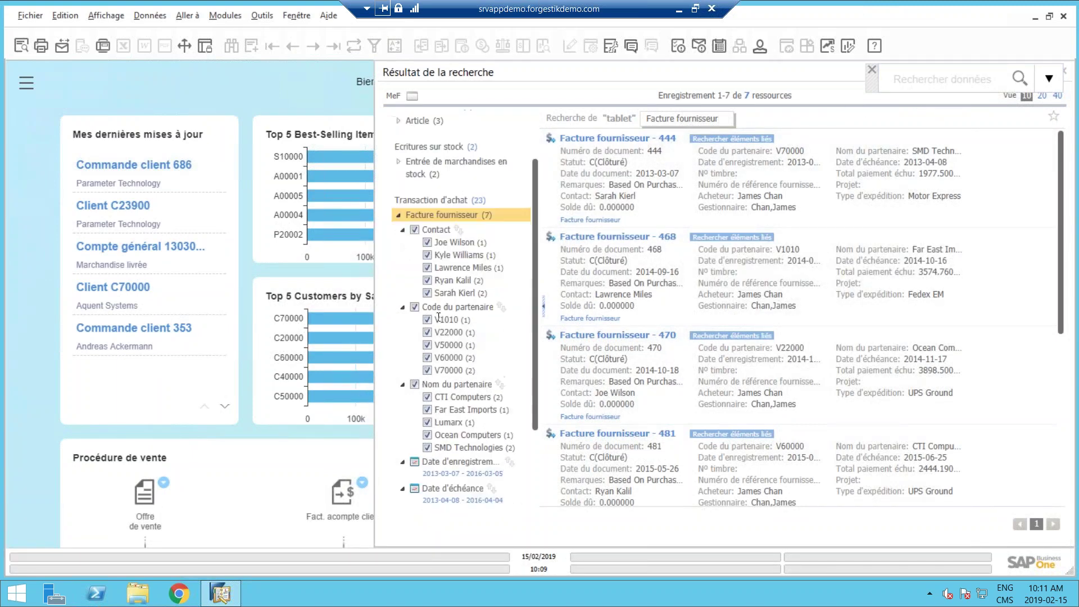
left_click(428, 397)
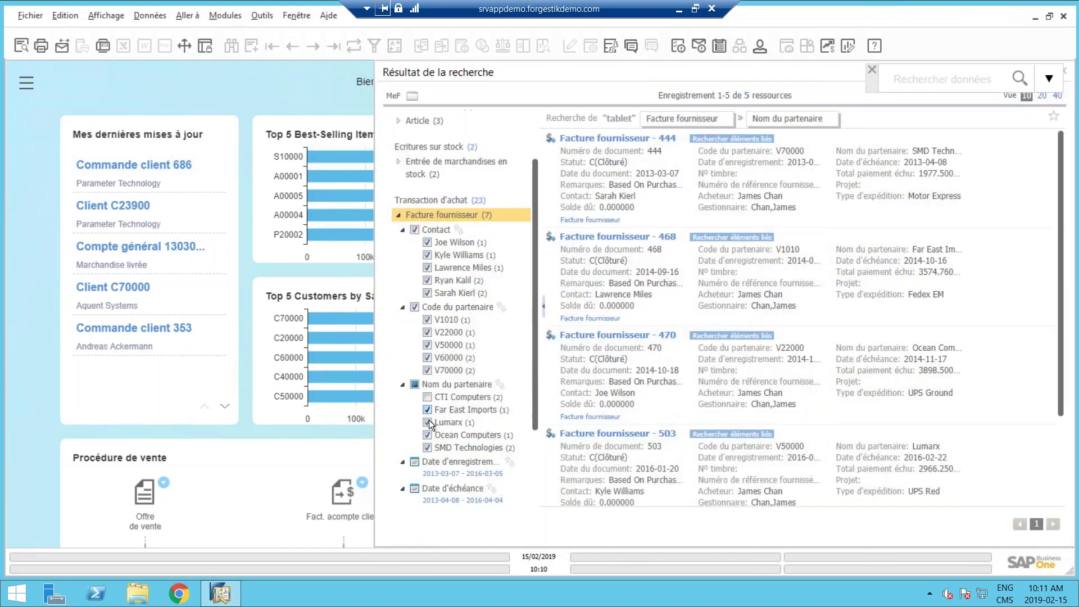
left_click(428, 411)
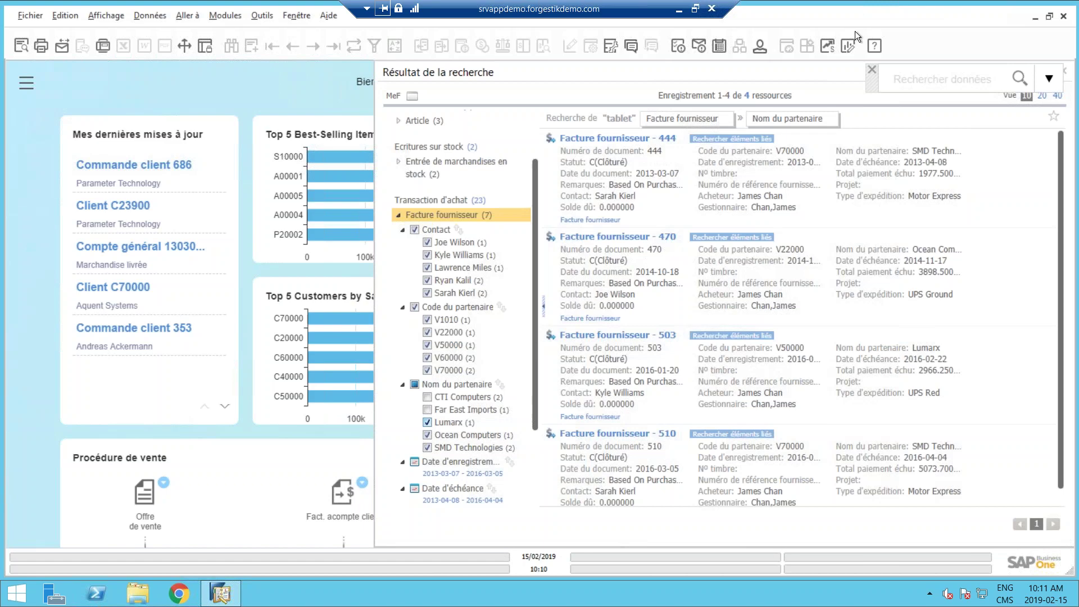
Search the company data for "print" and restrict the results to Article
left_click(909, 76)
type("print")
key("Return")
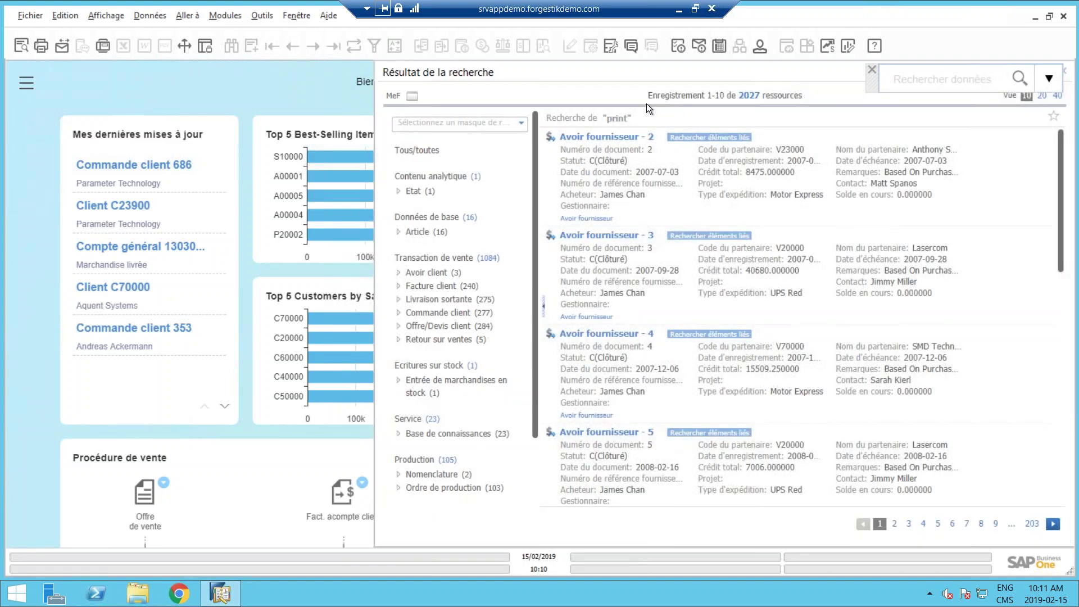
left_click(418, 232)
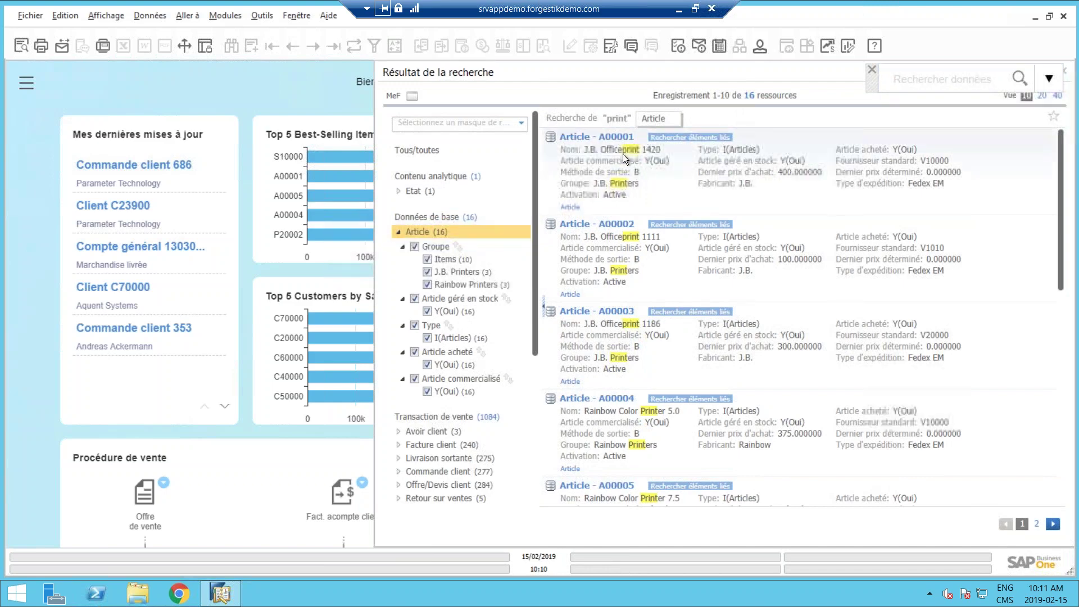
Search the company data for "webinaire" and restrict the results to Facture fournisseur
left_click(966, 82)
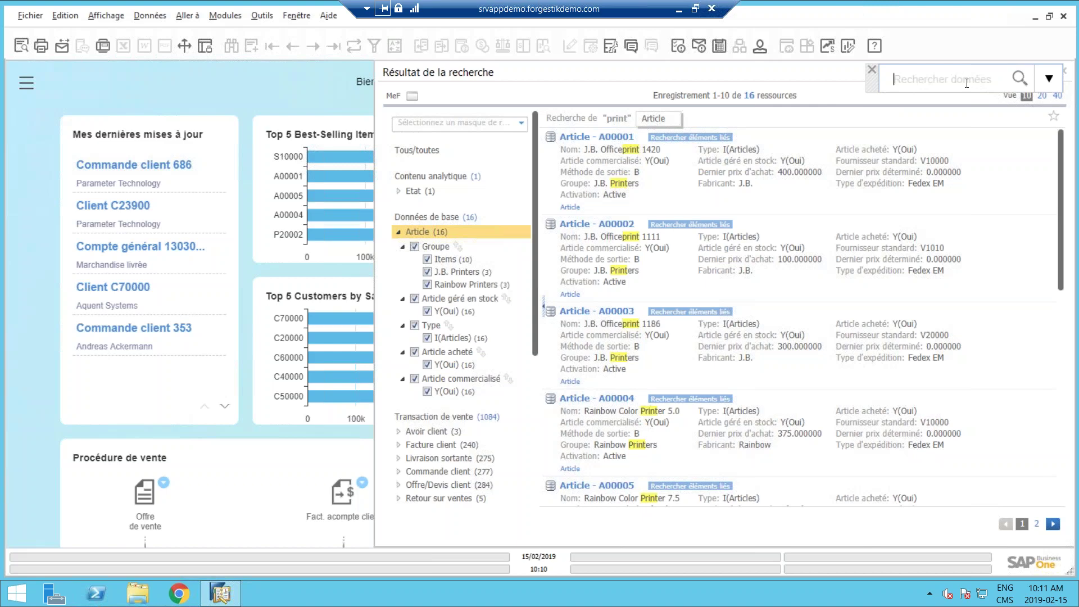
type("customer")
key("Return")
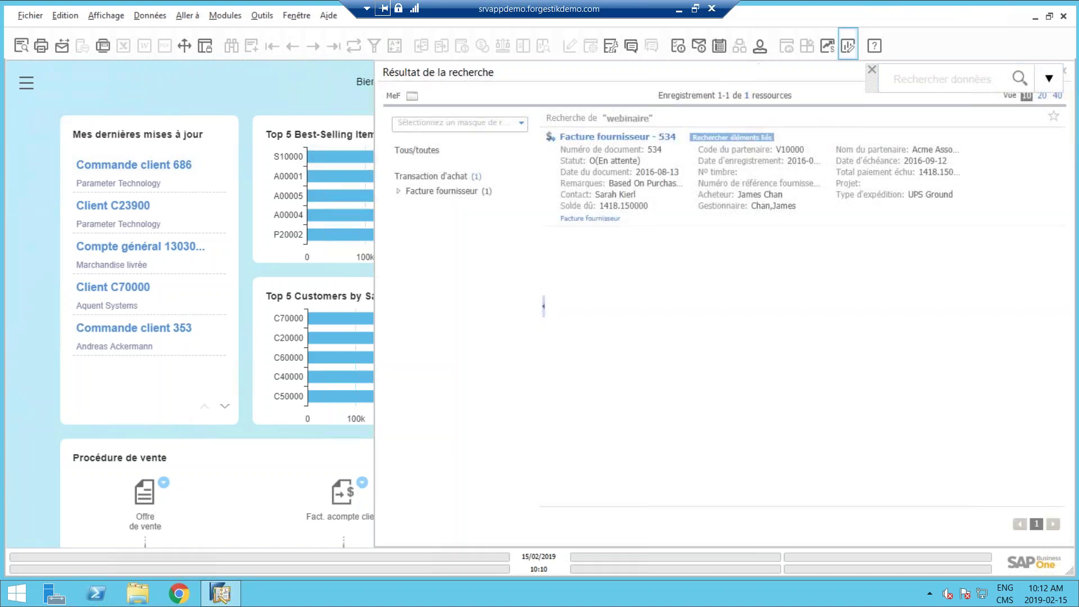
left_click(409, 192)
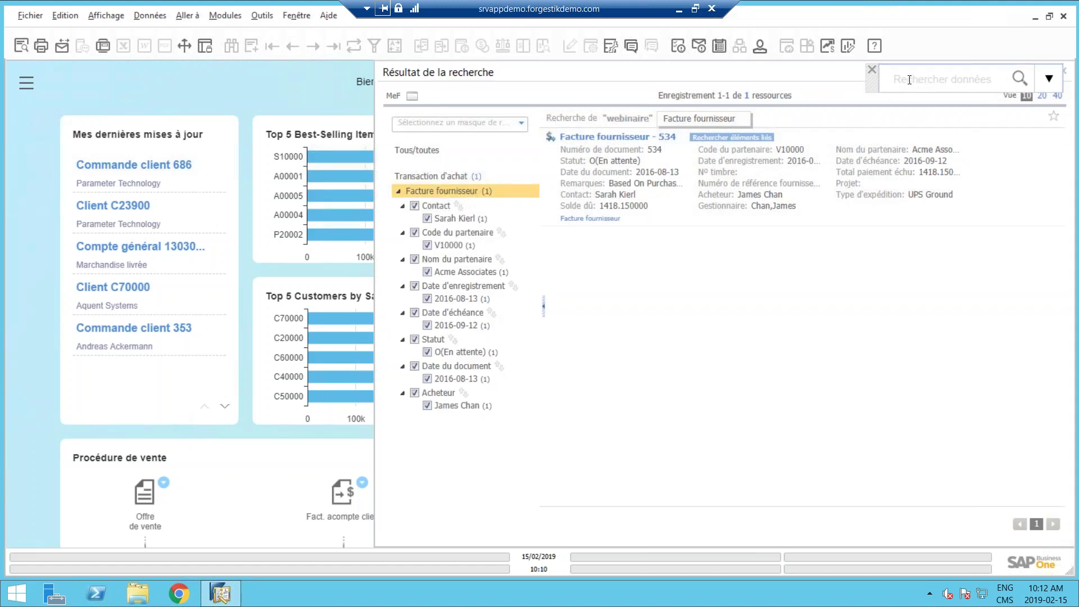
Open the Acme Associates supplier invoice, check its supplier reference number field, and close the invoice without changes
mouse_move(591, 148)
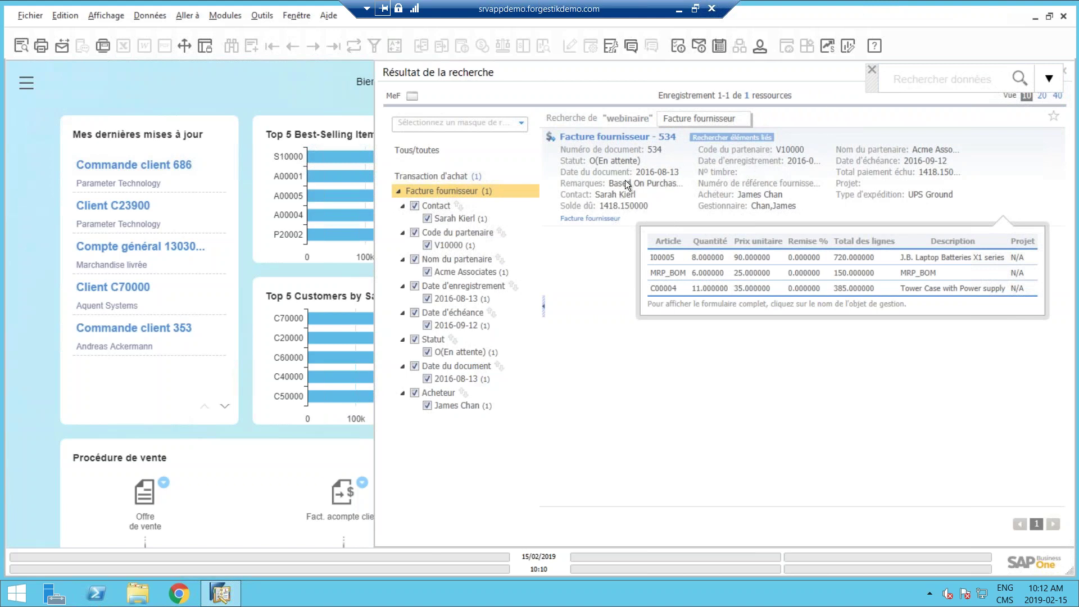
left_click(608, 141)
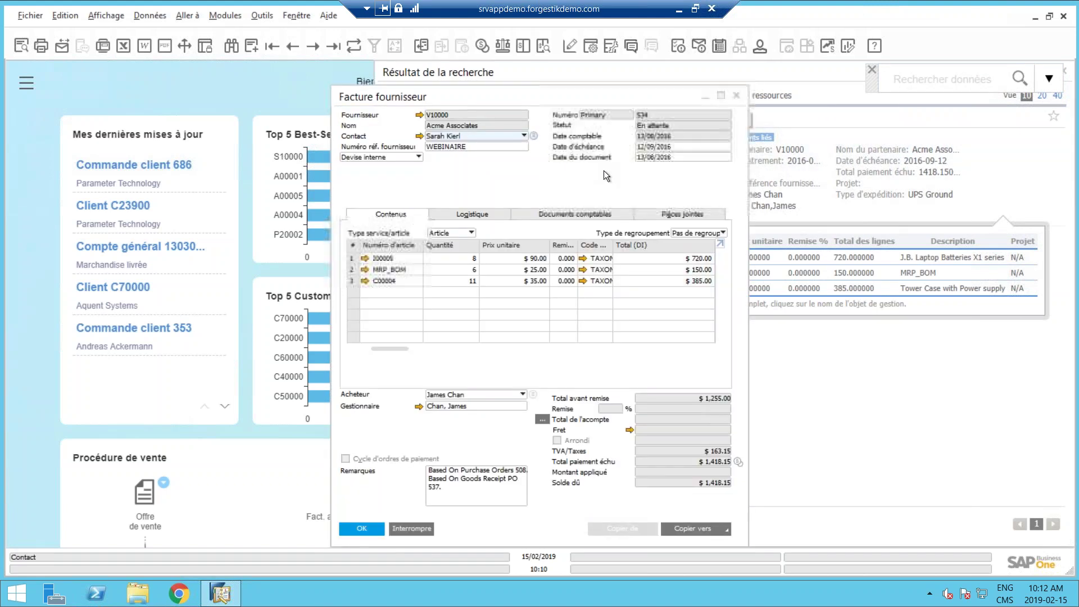
double_click(470, 146)
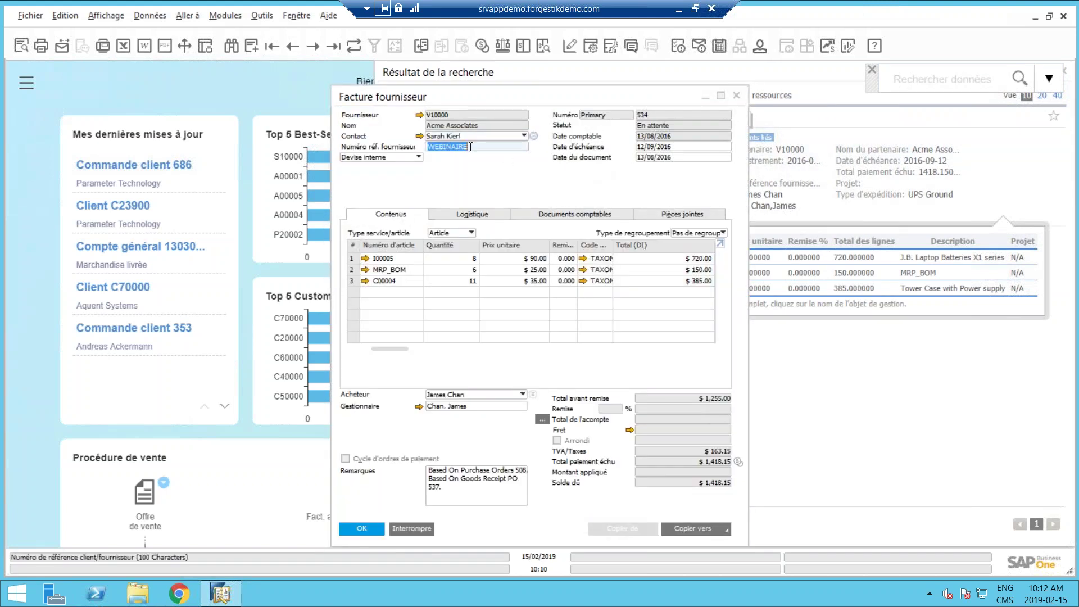
left_click(480, 147)
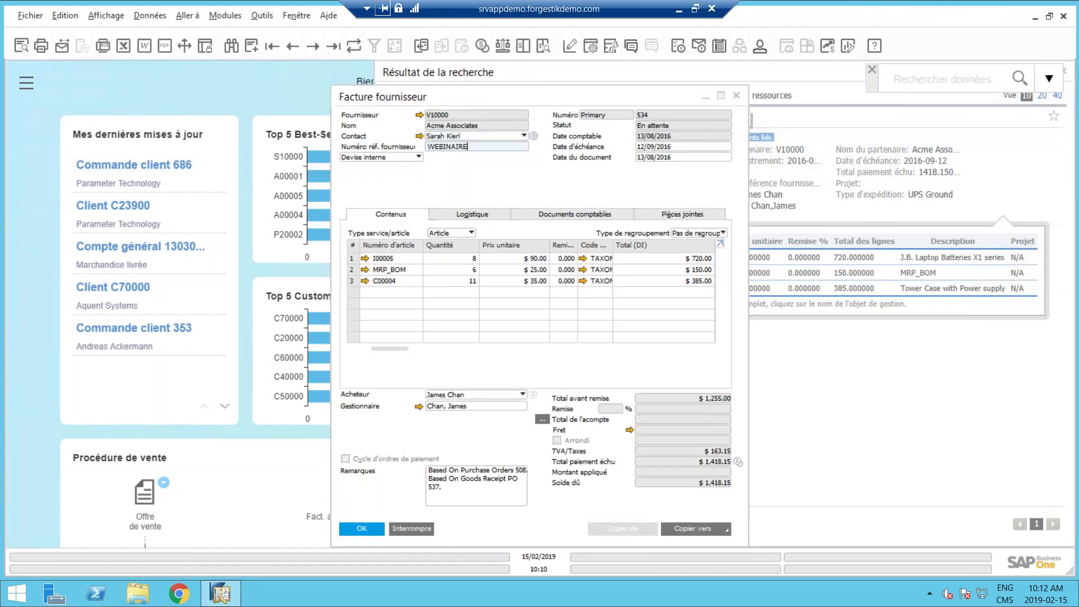
left_click(412, 529)
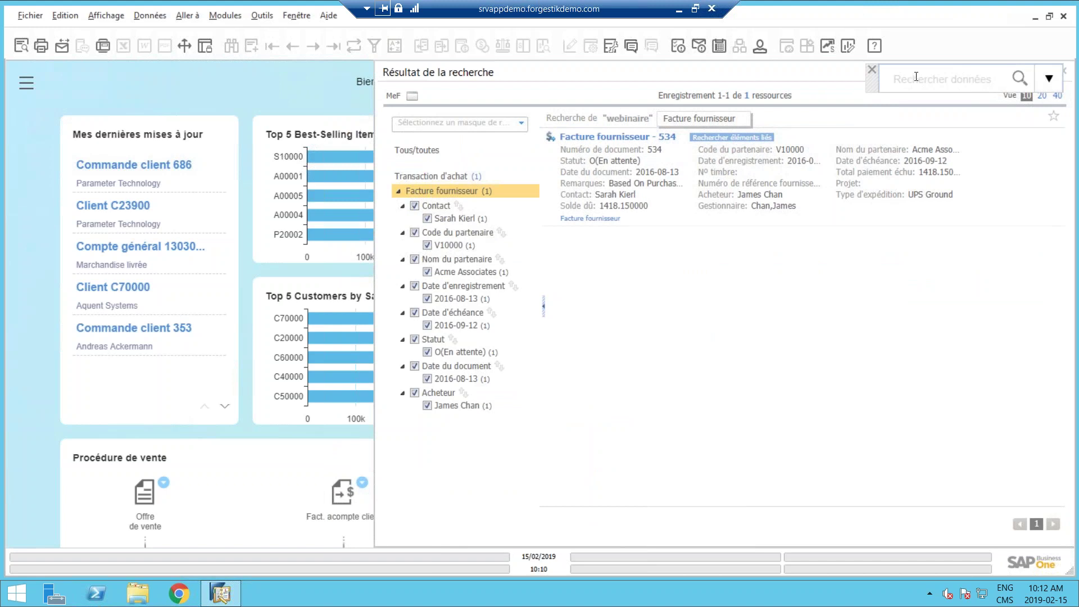
Display the main module menu and look through the functions of the Ventes module
left_click(28, 89)
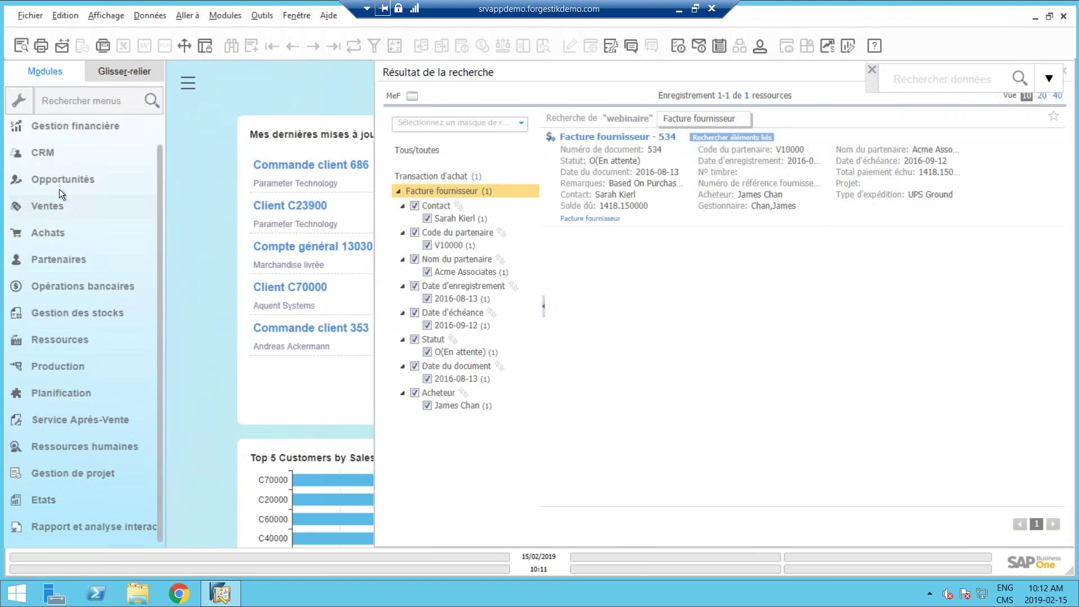
left_click(48, 209)
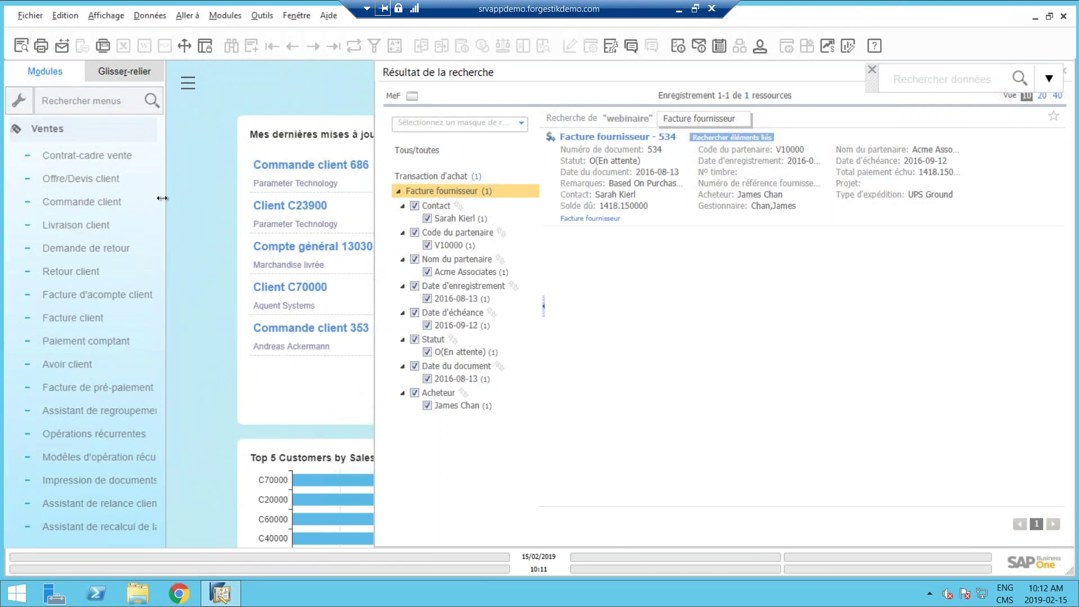
left_click_drag(161, 182, 163, 119)
Search the menus for "tva", dismiss the data search results, and open the Codes TVA definition at the previous record
left_click(84, 100)
type("tva")
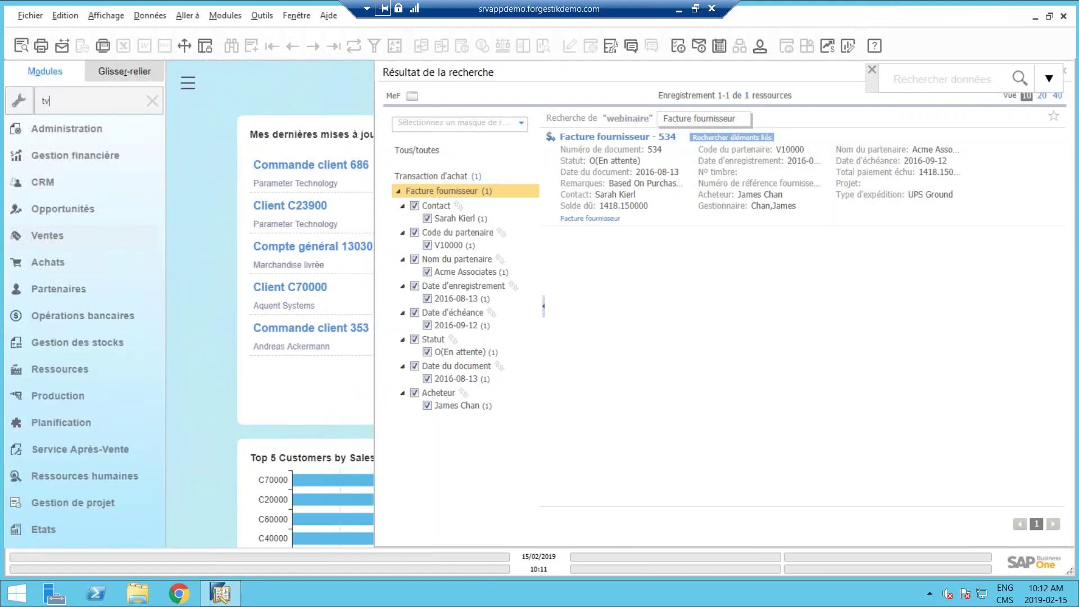
left_click(1066, 74)
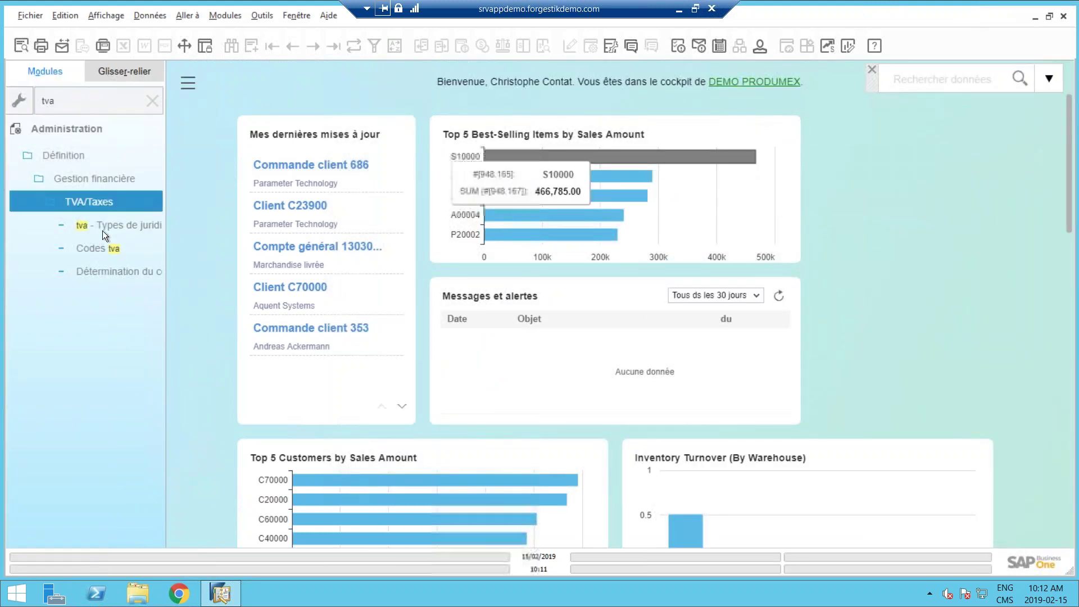
left_click(80, 248)
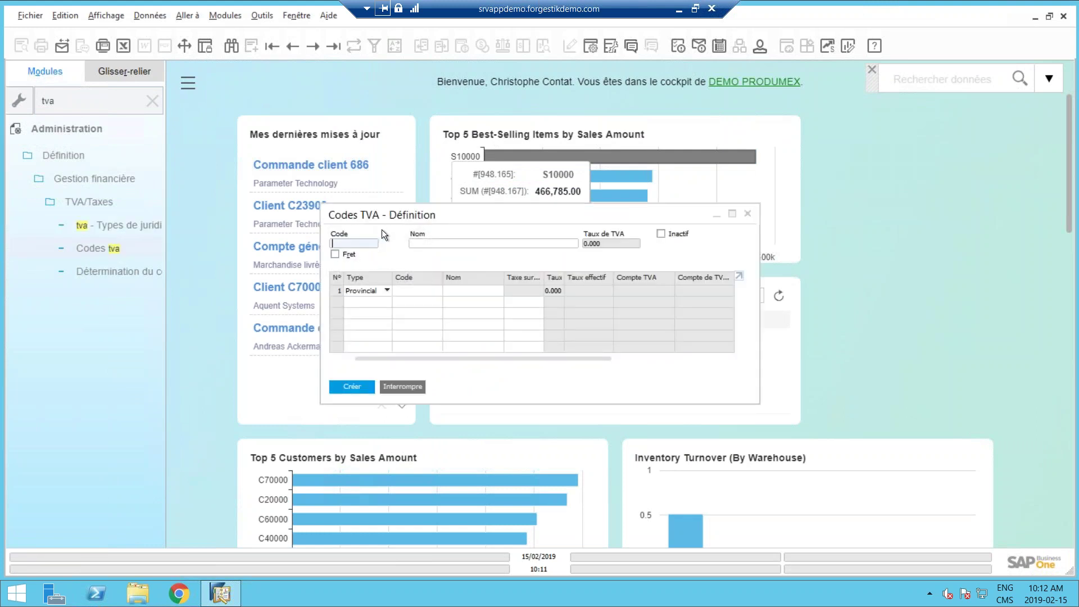
left_click(292, 46)
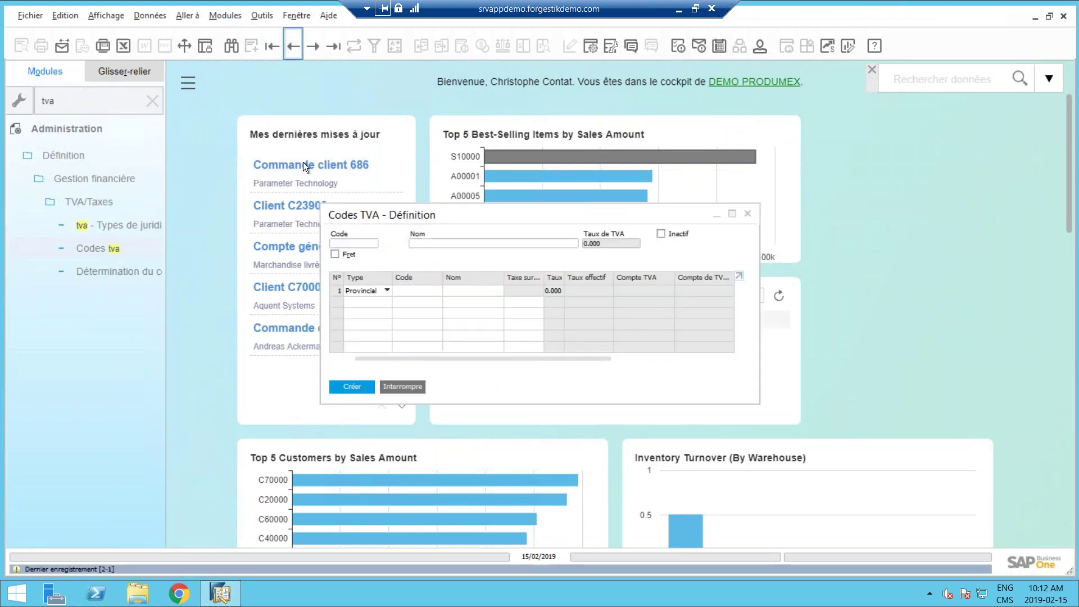
Close the Codes TVA definition, search the menus for "comm", and view the Commerciaux/acheteurs definition without changing it, clearing the search at the end
left_click(406, 385)
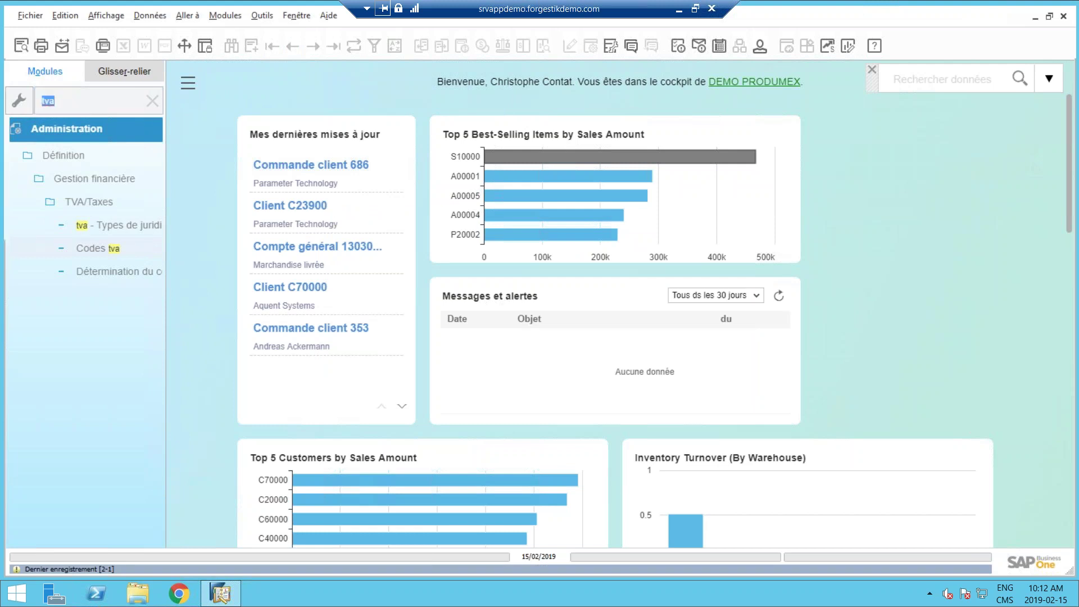
type("comm")
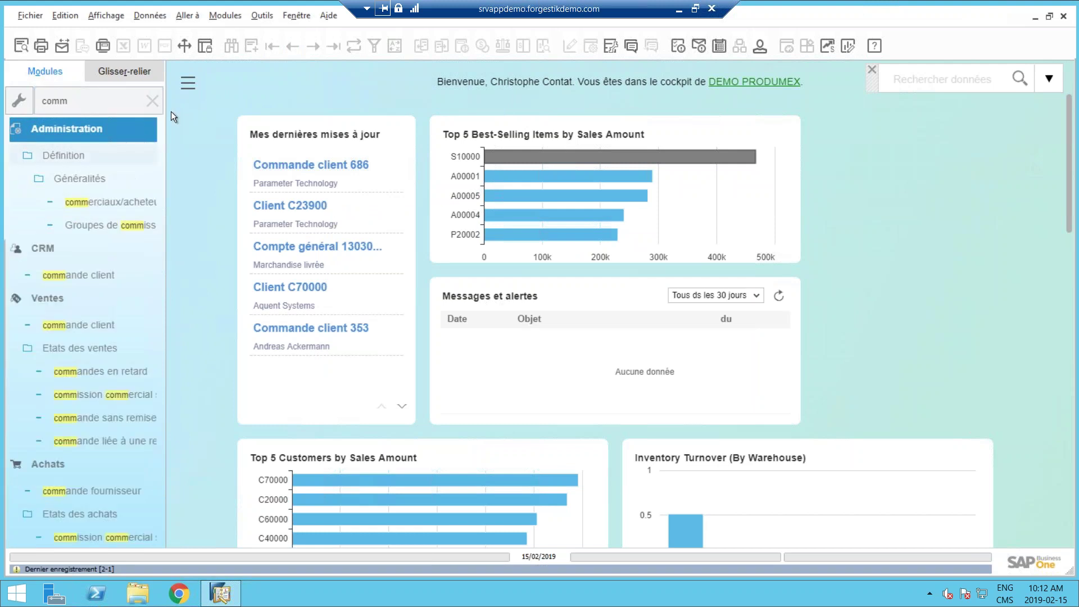
left_click(95, 202)
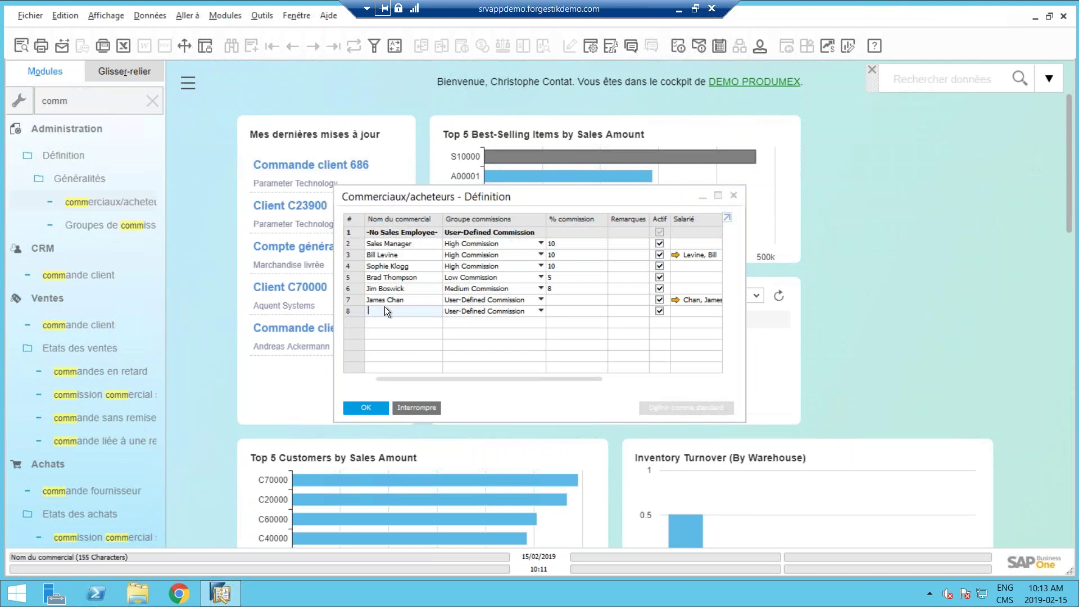
left_click(414, 407)
double_click(82, 107)
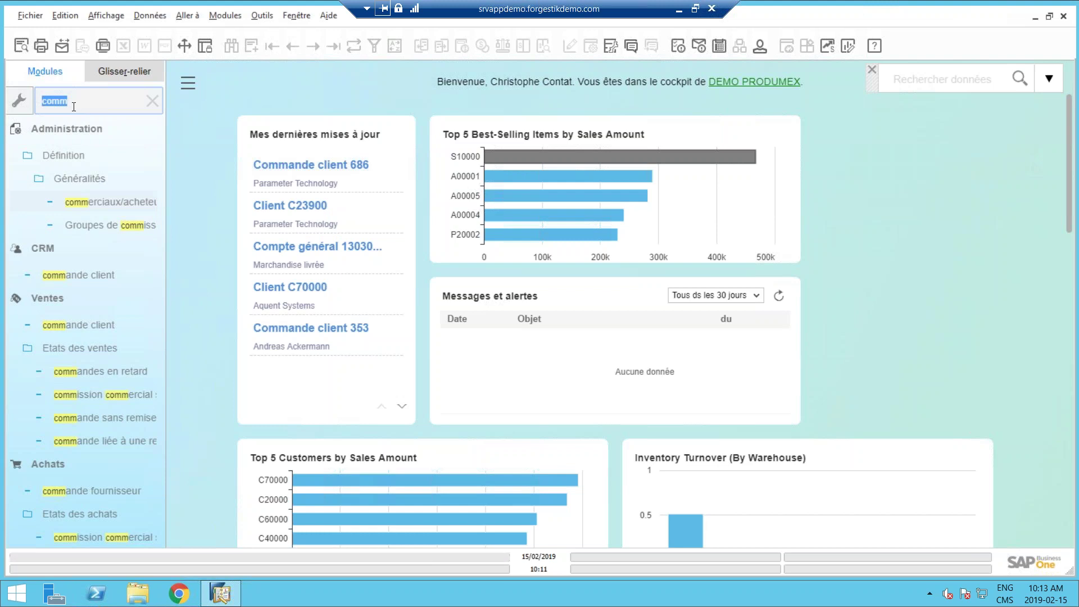
key("BackSpace")
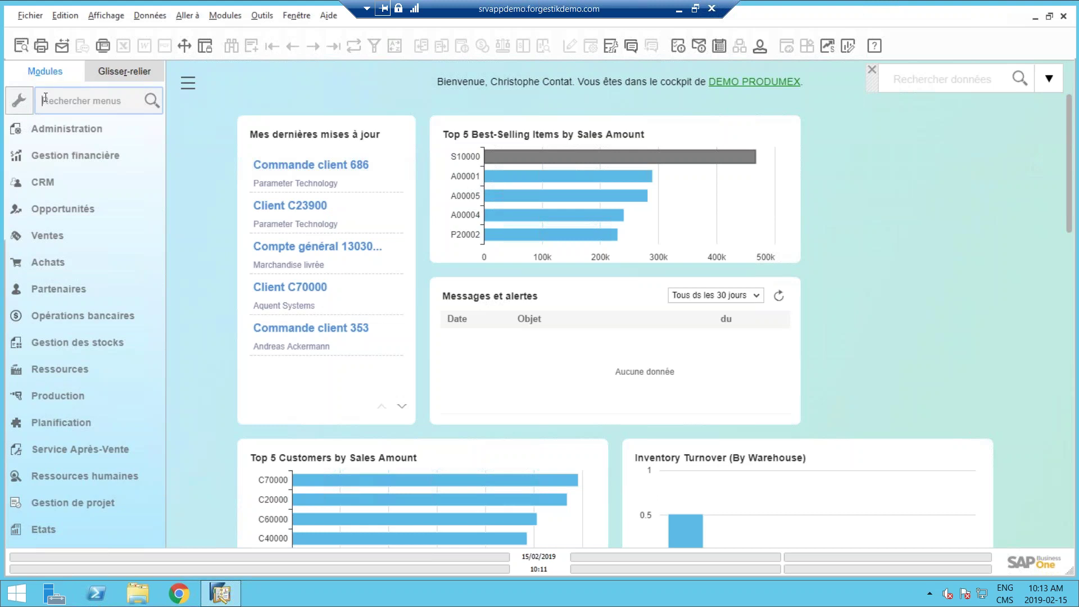
Search the company data for "tablet", restrict the results to Article, and close the results after viewing them
left_click(896, 79)
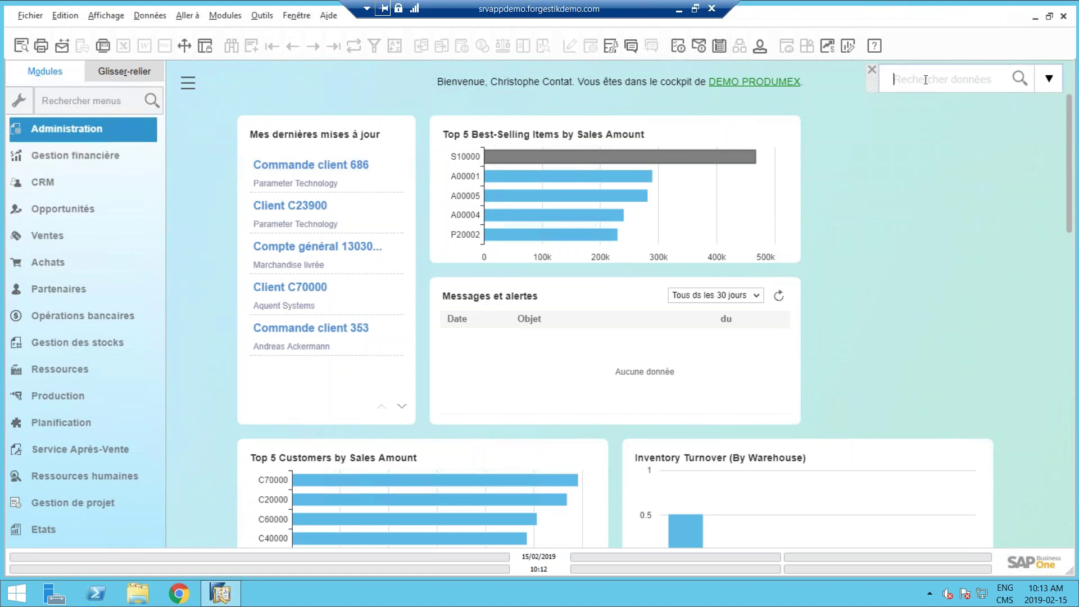
type("tablet")
key("Return")
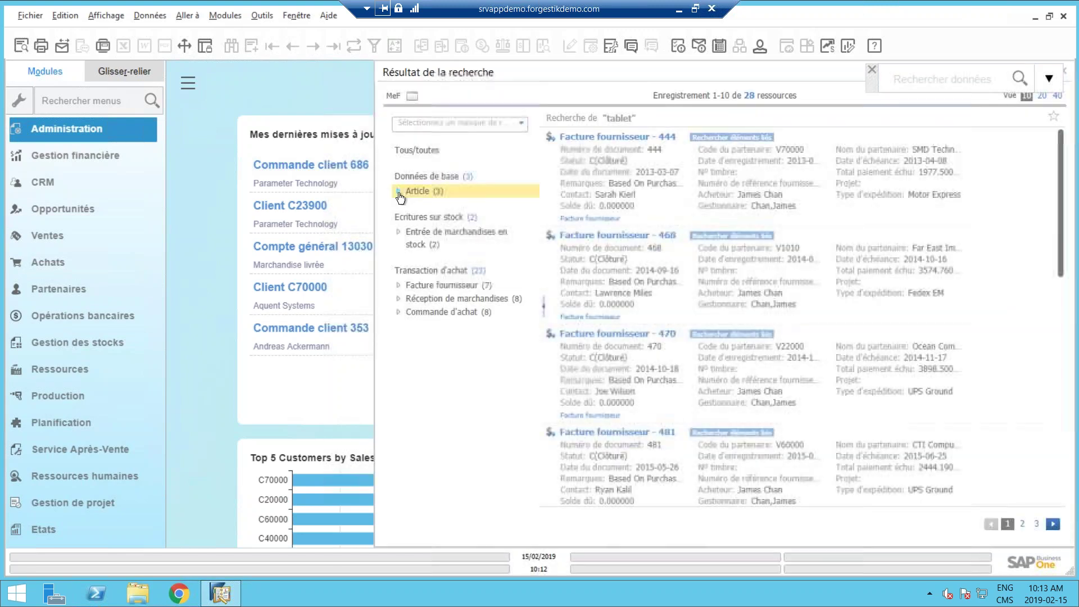
left_click(401, 193)
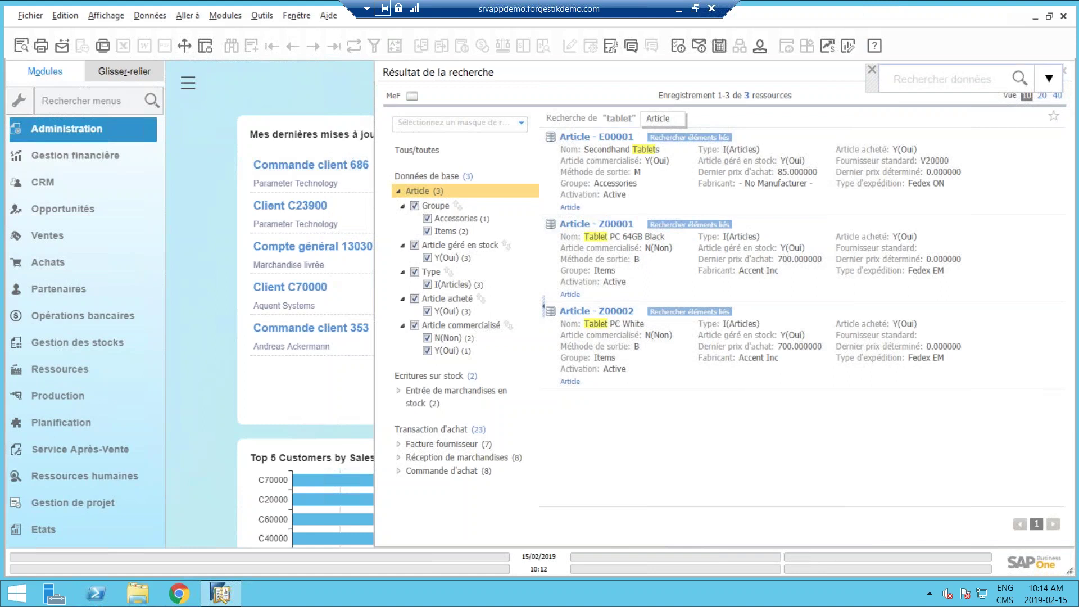
left_click(1067, 77)
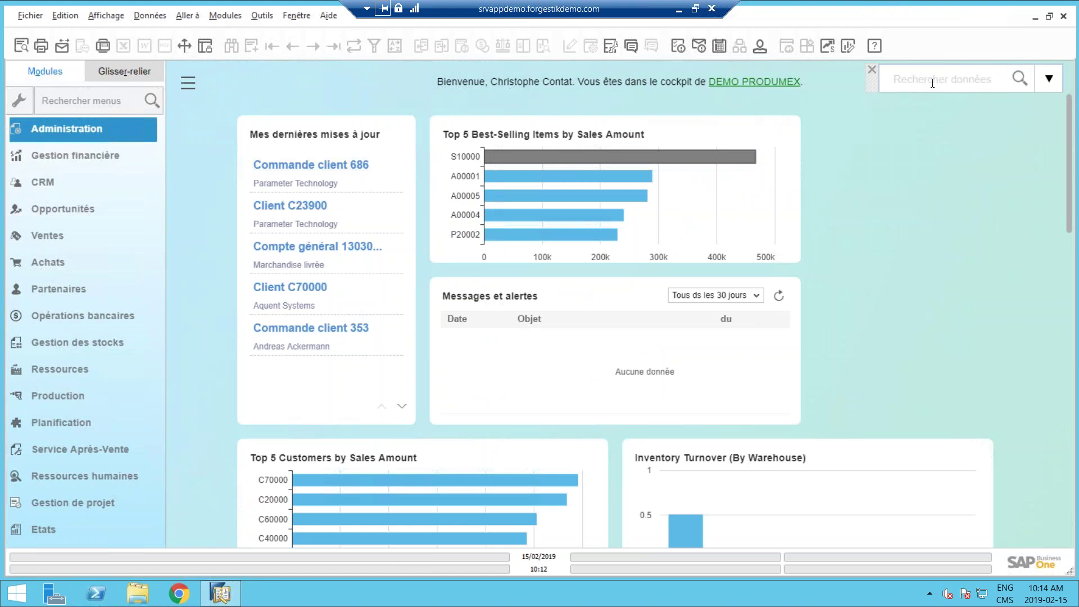
left_click(92, 103)
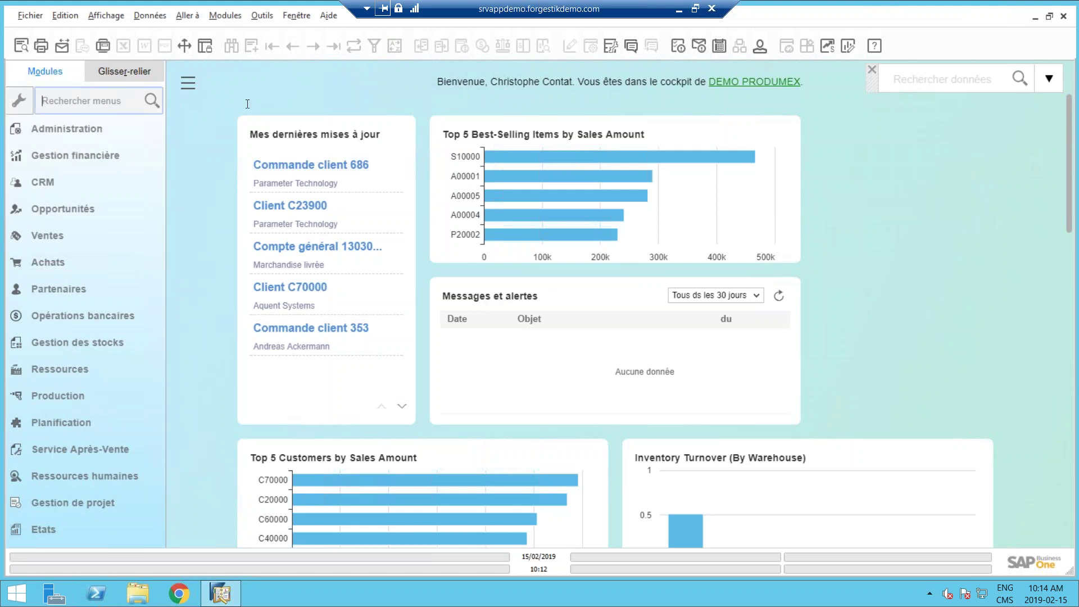
left_click(928, 77)
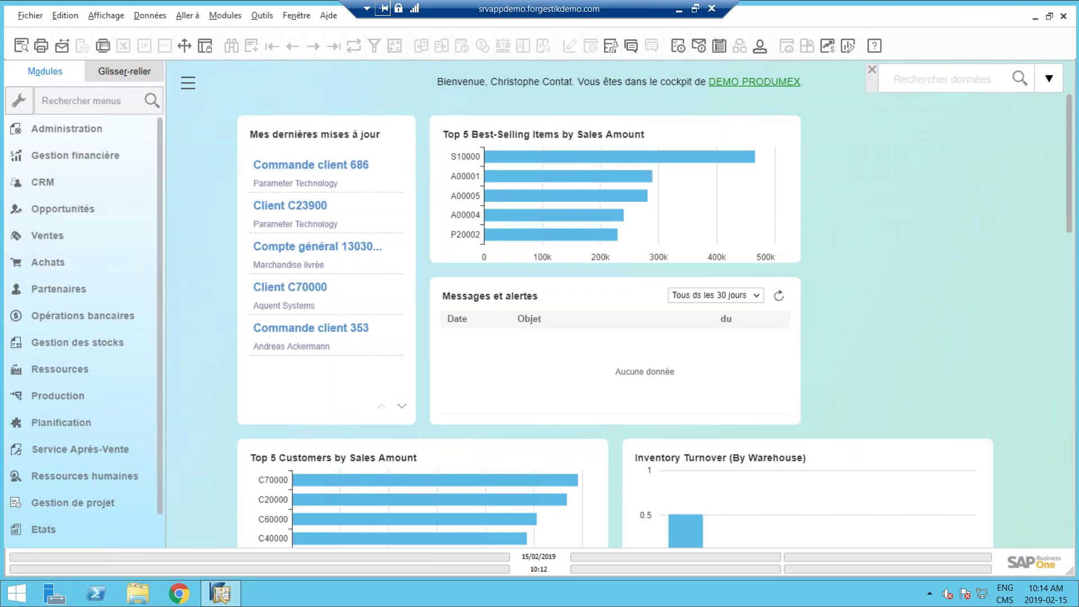
Open the latest customer order from the Ventes module, move its window aside, and examine its client and first item line
left_click(50, 238)
left_click(79, 202)
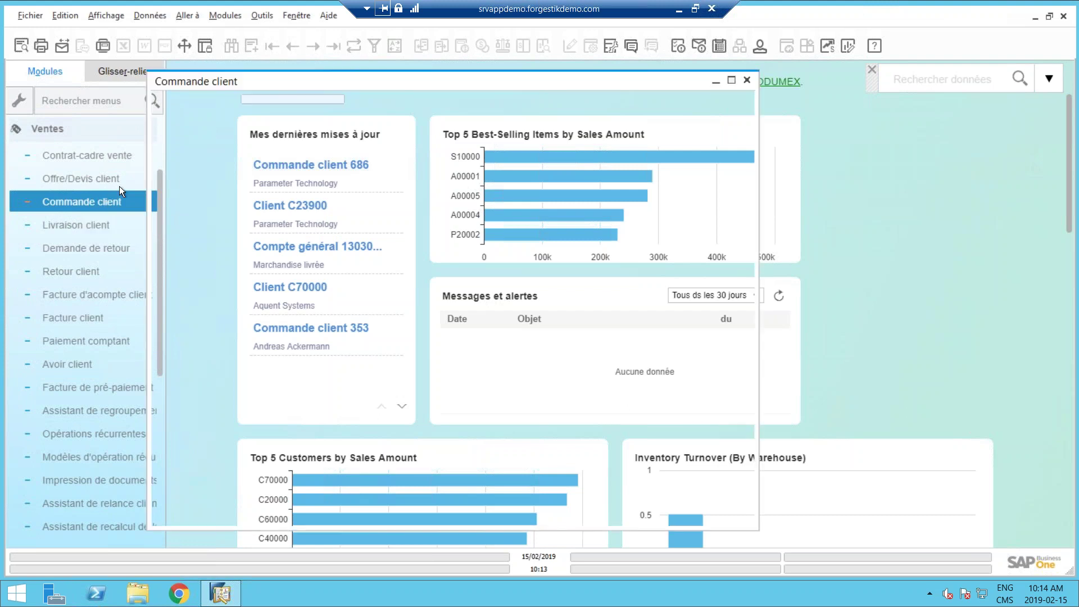
left_click(290, 49)
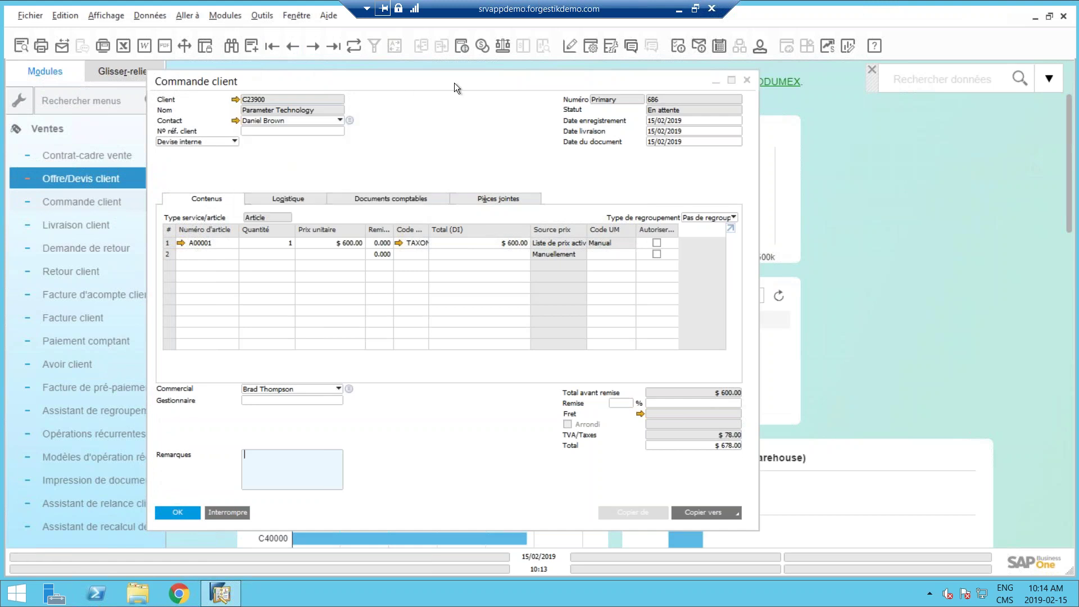
left_click_drag(300, 82, 454, 83)
mouse_move(391, 102)
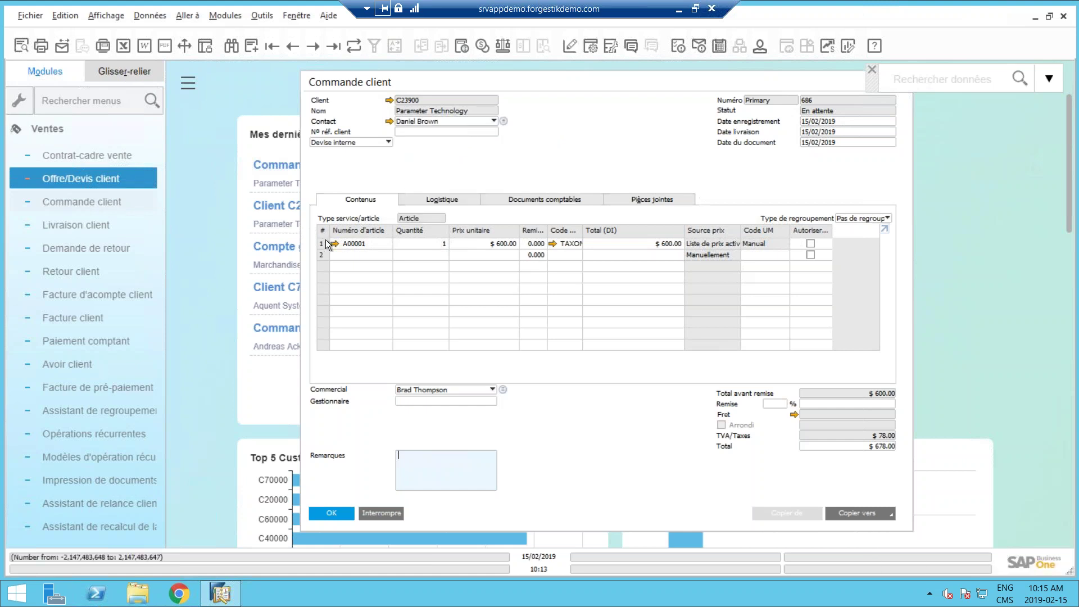
mouse_move(334, 246)
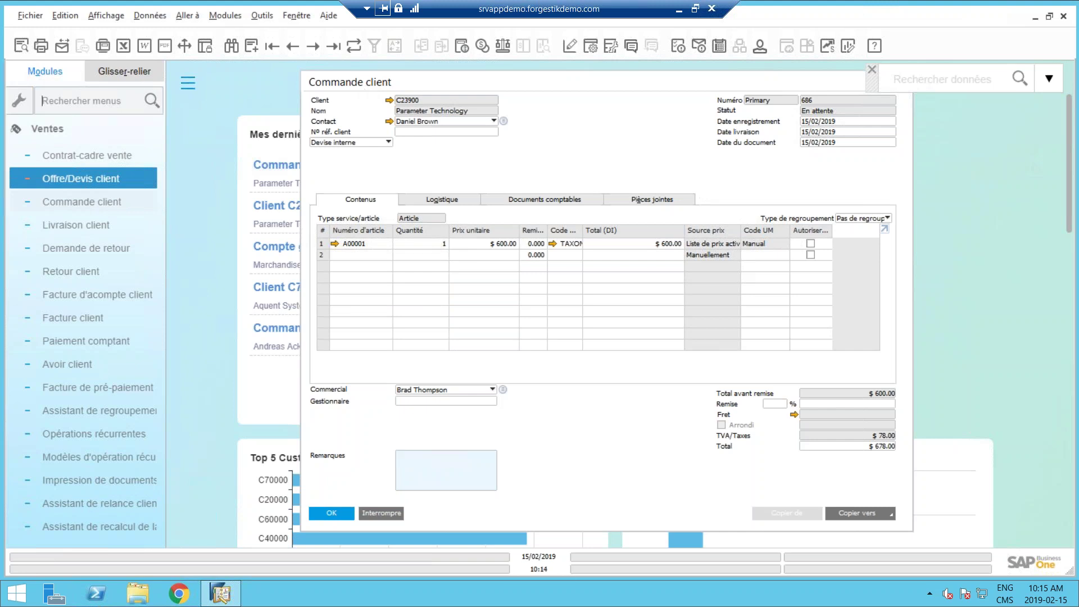
Search the menus for "info", view the Aperçu info-bulle configuration, and close it and the customer order without changes
left_click(43, 101)
type("a")
key("BackSpace")
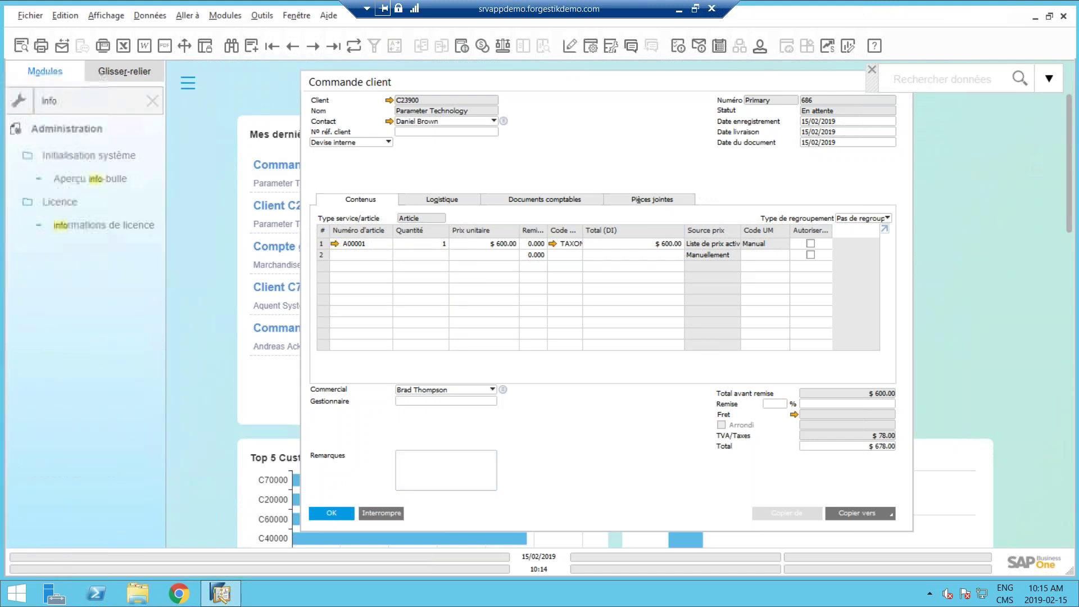
left_click(93, 180)
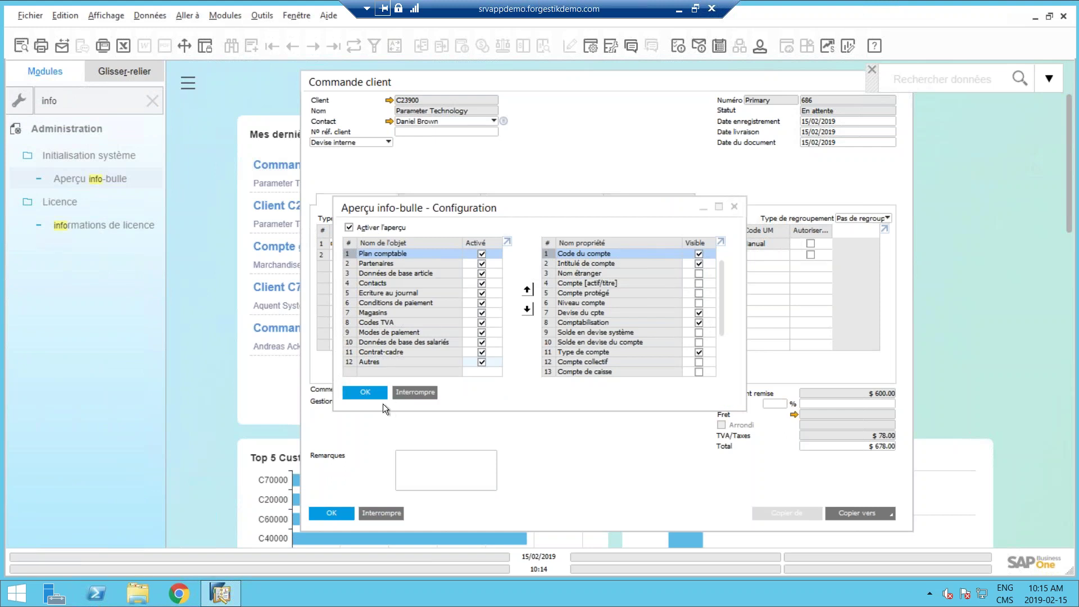
left_click(420, 394)
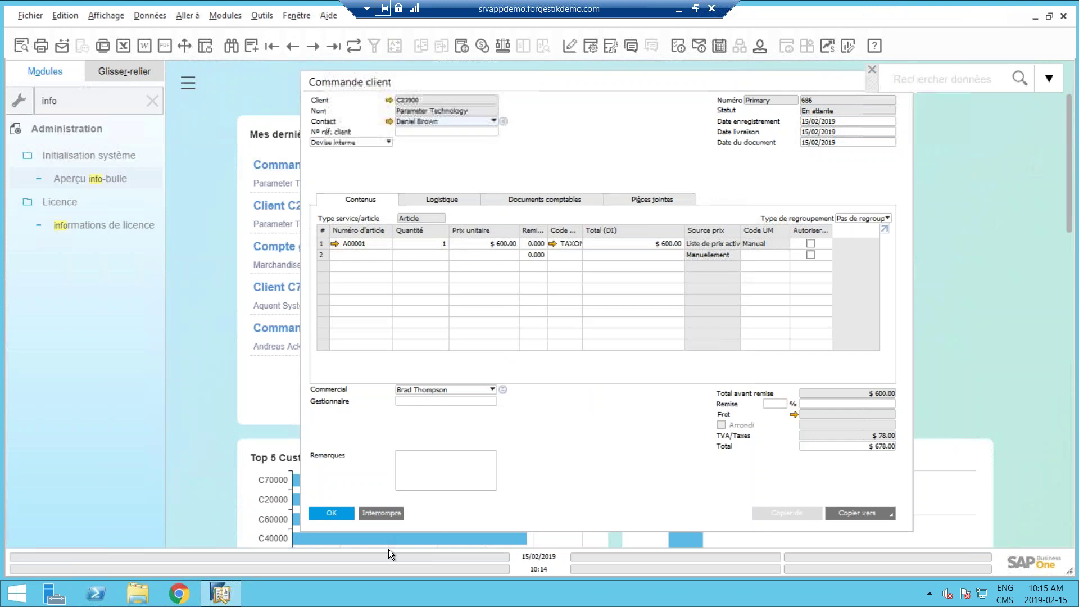
left_click(386, 514)
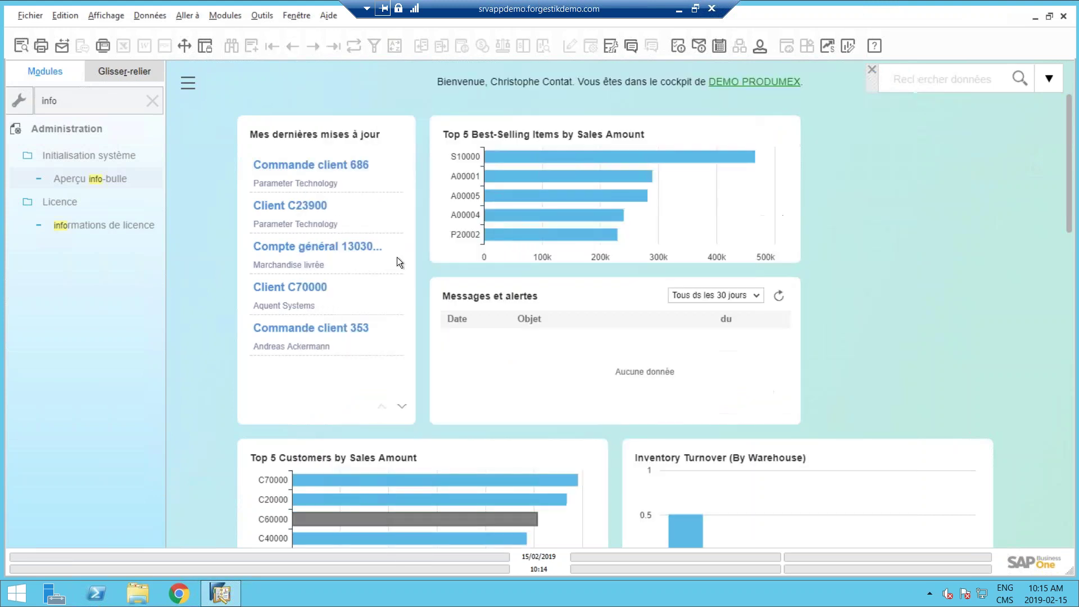
Open the personal options of the current user and move the user definition window up and aside
left_click(756, 50)
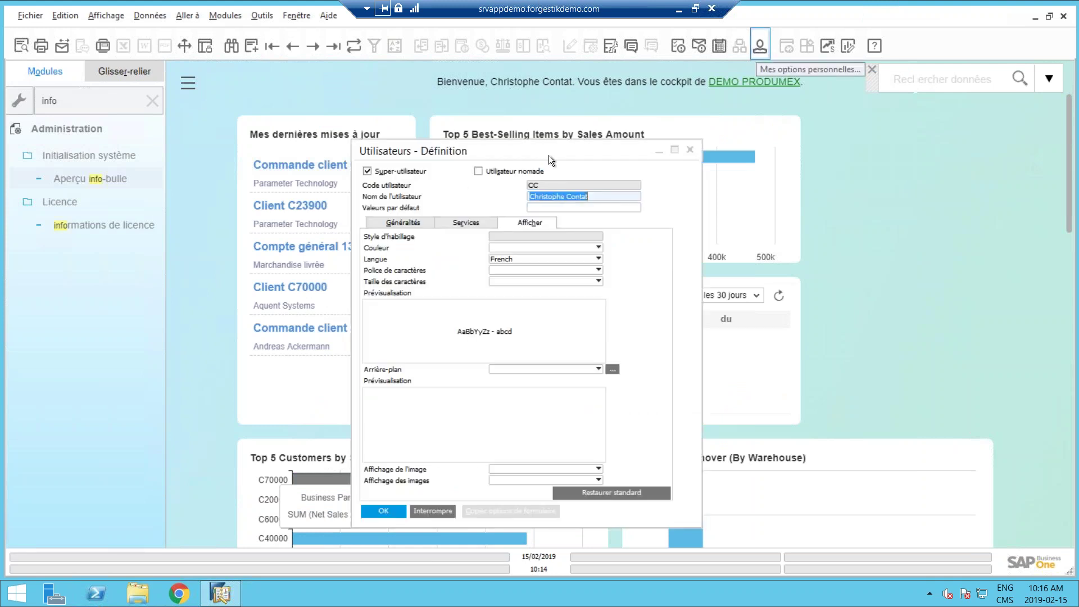
left_click_drag(535, 157, 512, 119)
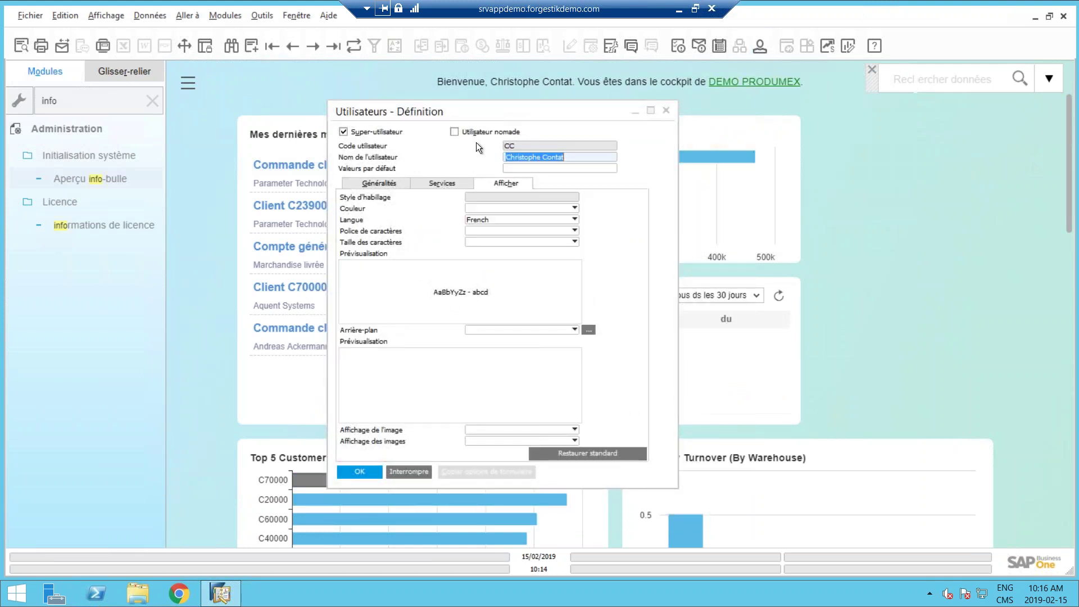
left_click_drag(478, 116, 463, 108)
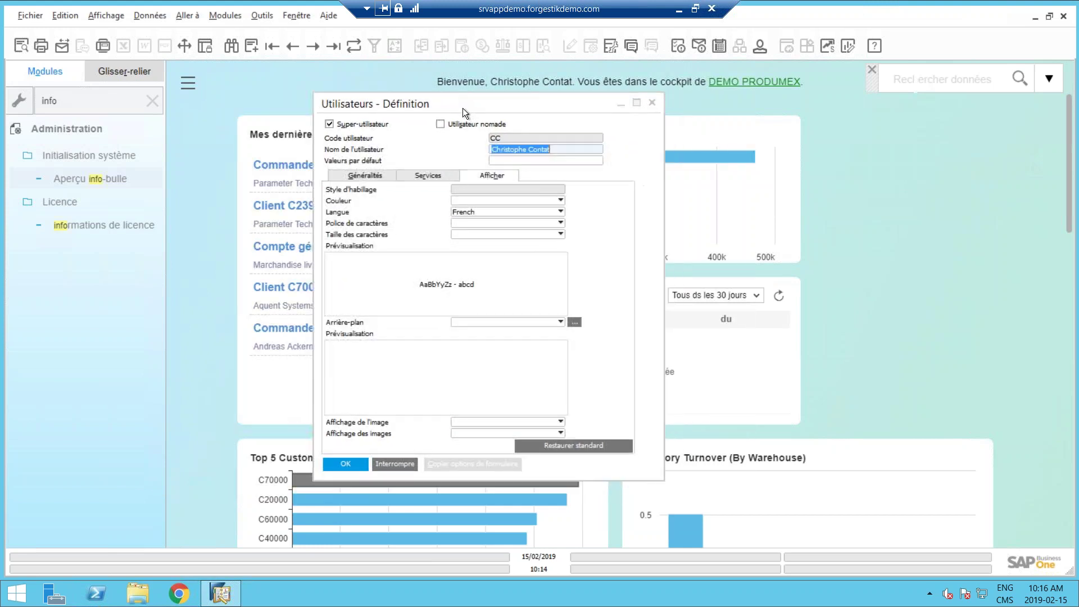
Clear the menu search, display the latest customer order from the Ventes module, and close the order without changes
left_click_drag(70, 105, 22, 101)
key("BackSpace")
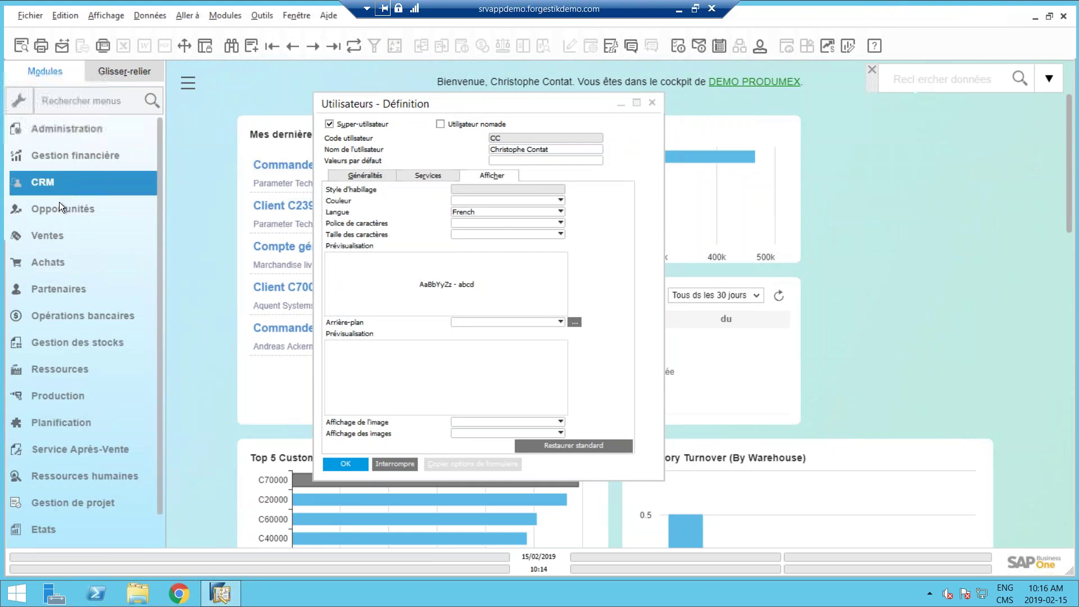
left_click(60, 234)
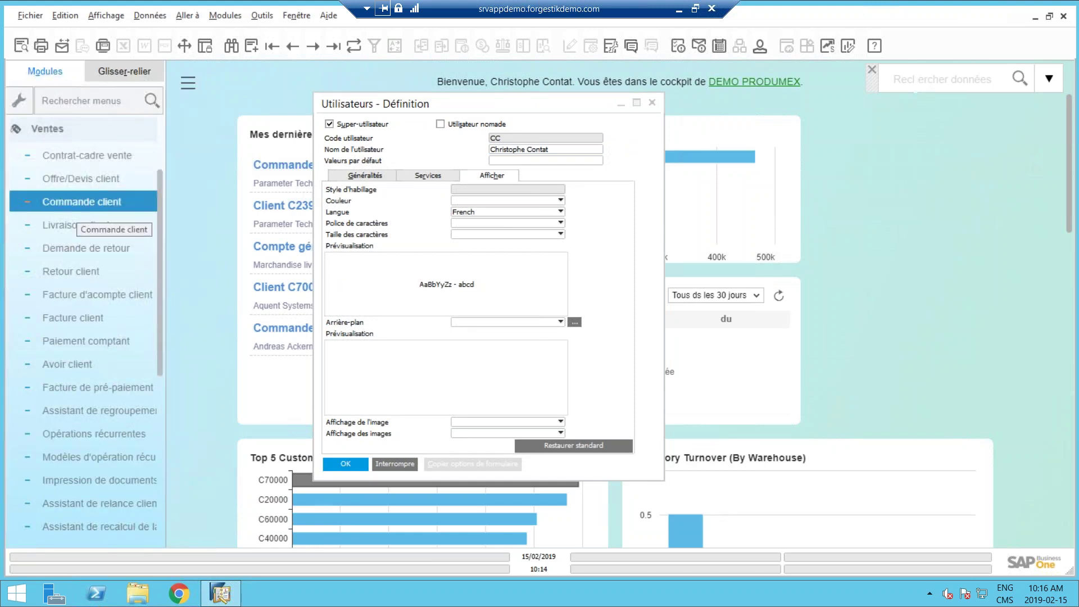
left_click(156, 190)
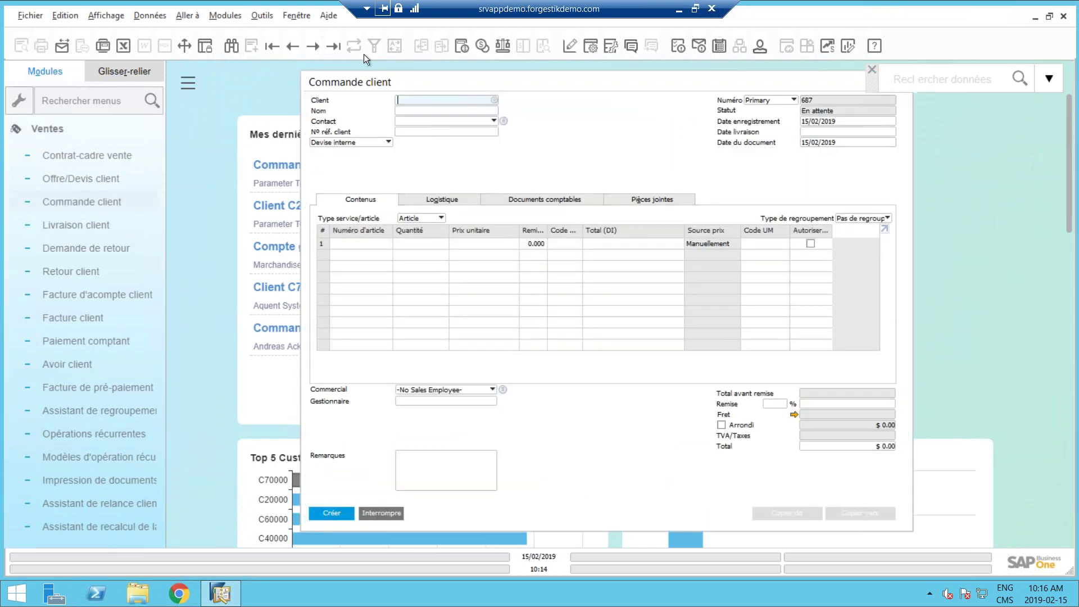
left_click(293, 45)
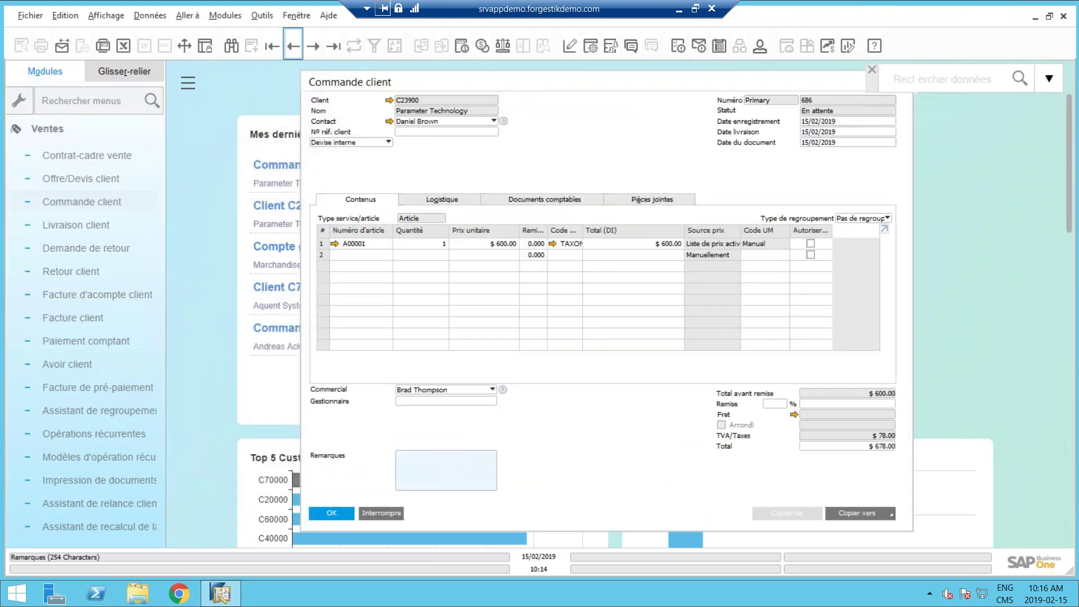
left_click_drag(480, 81, 390, 96)
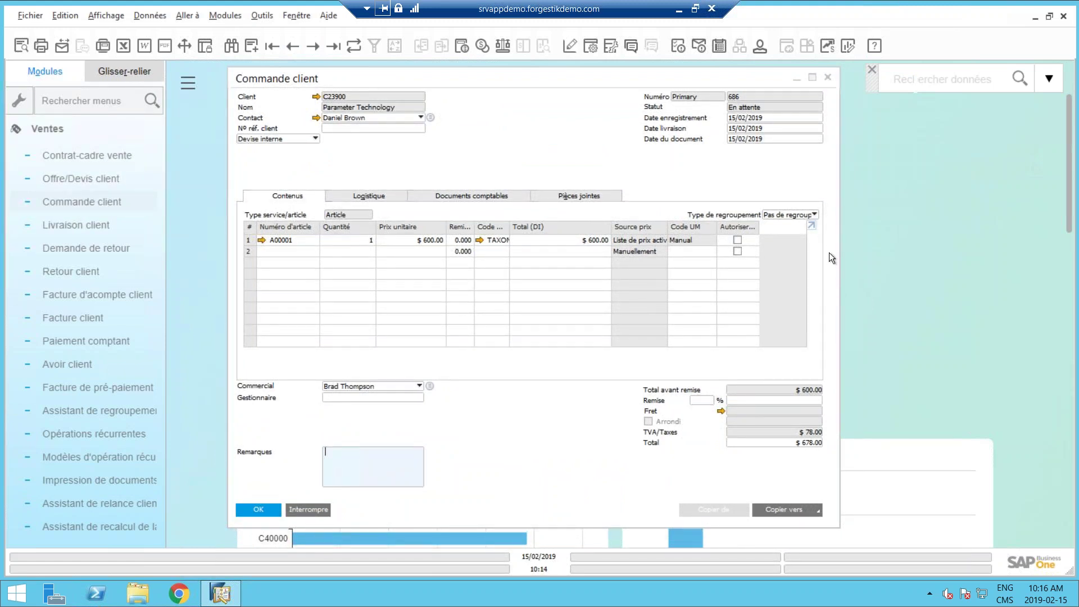
left_click(309, 509)
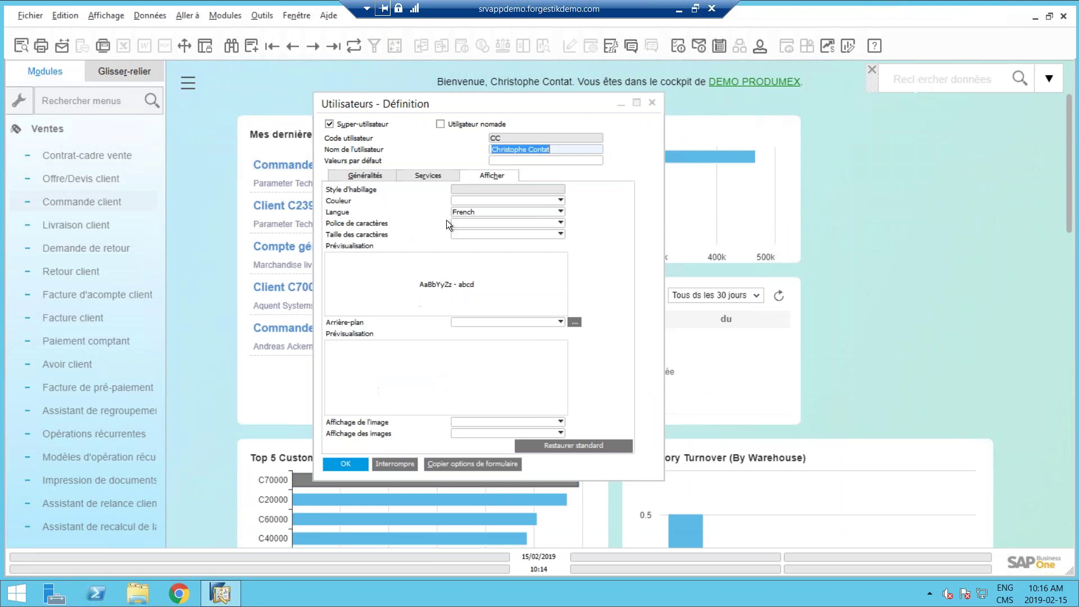
Look through the available fonts under Police de caractères and close the user definition without changes
left_click(479, 224)
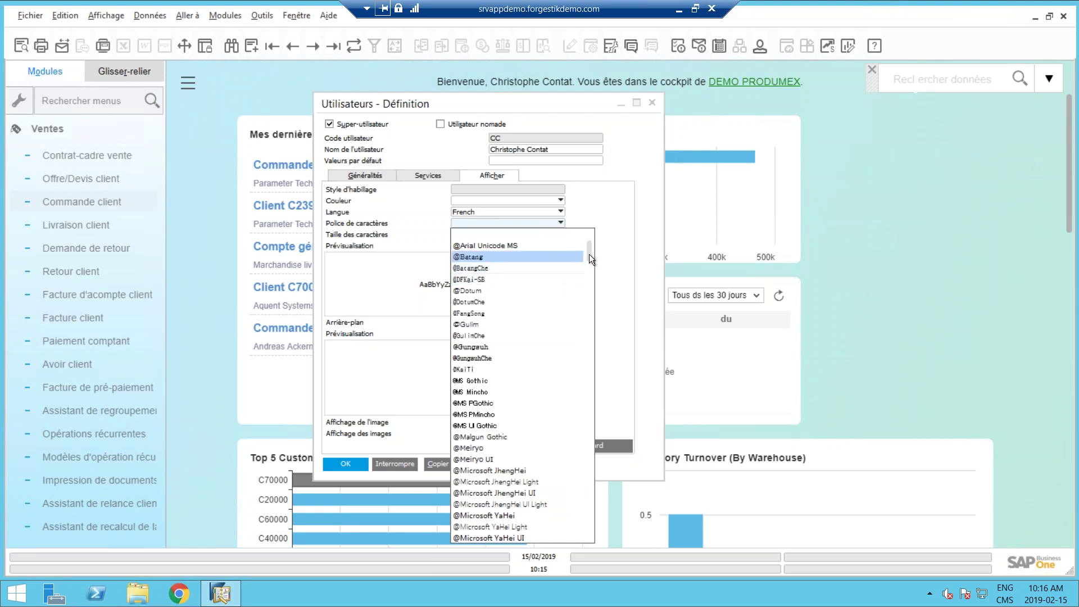
left_click_drag(589, 257, 589, 268)
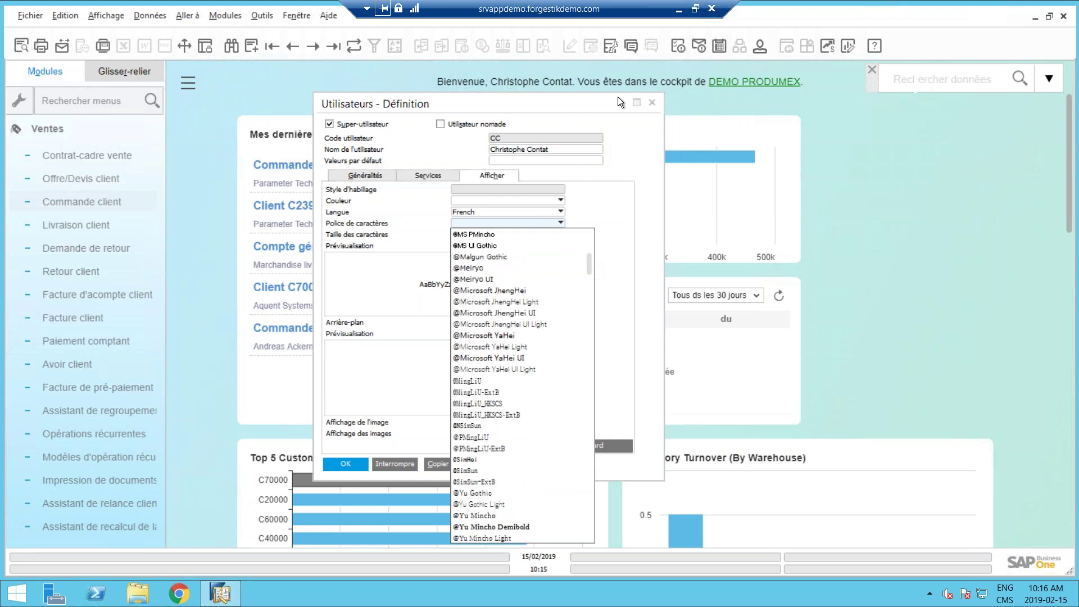
left_click(589, 103)
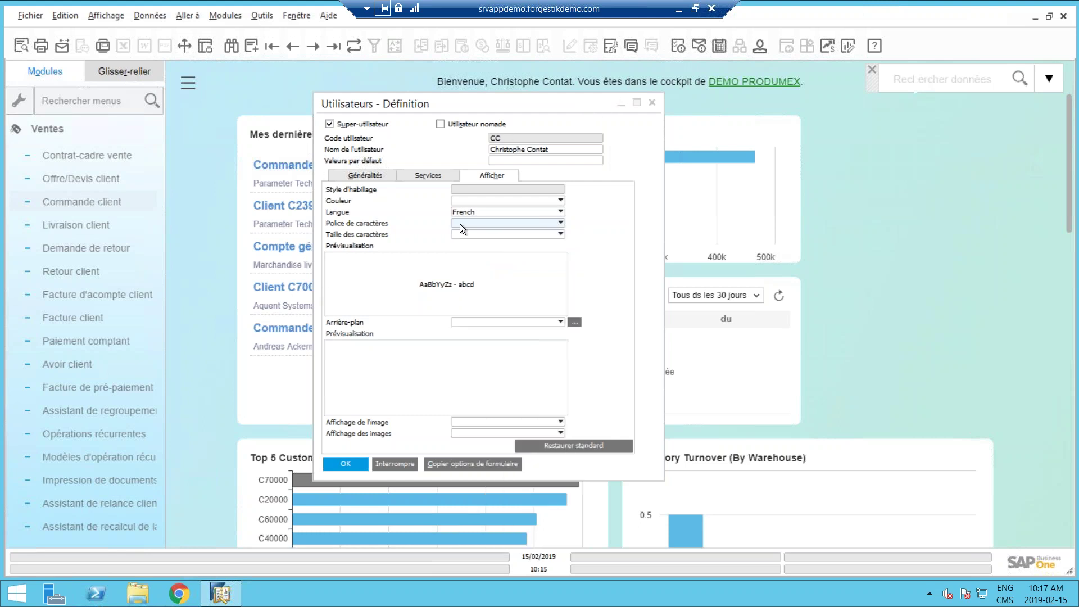
left_click(395, 465)
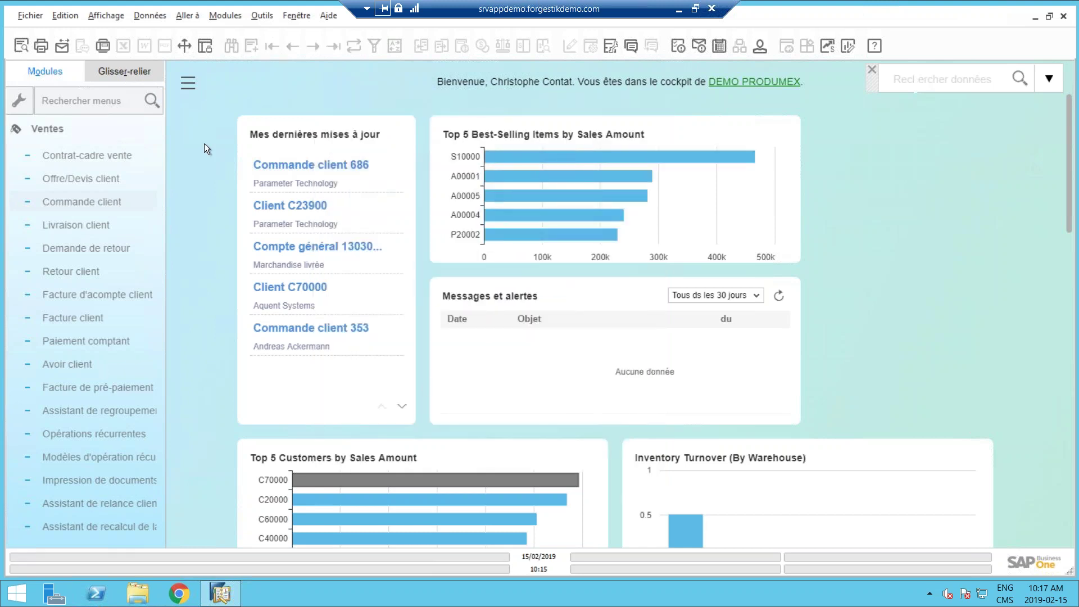
Return to the full module list, search the menus for "group", and look through the matching functions
left_click(66, 133)
left_click(116, 106)
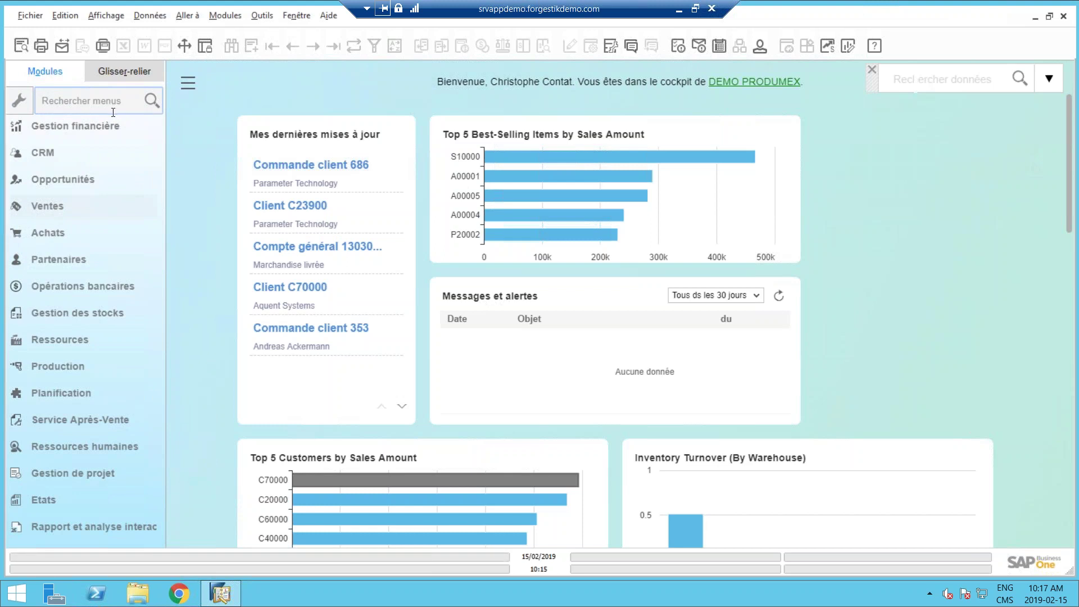
type("group")
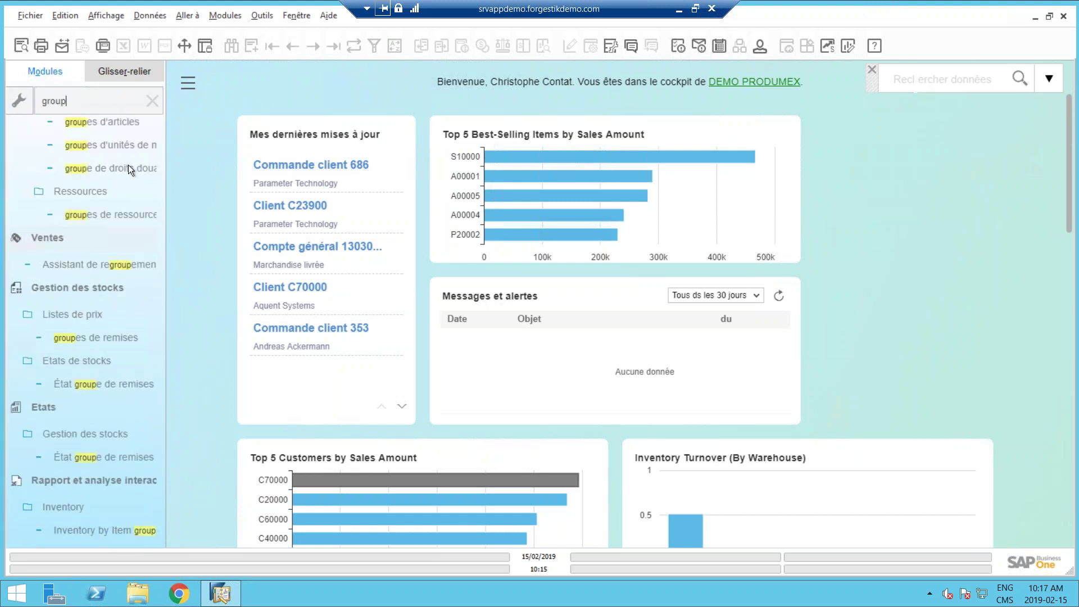
scroll(149, 272, "up", 5)
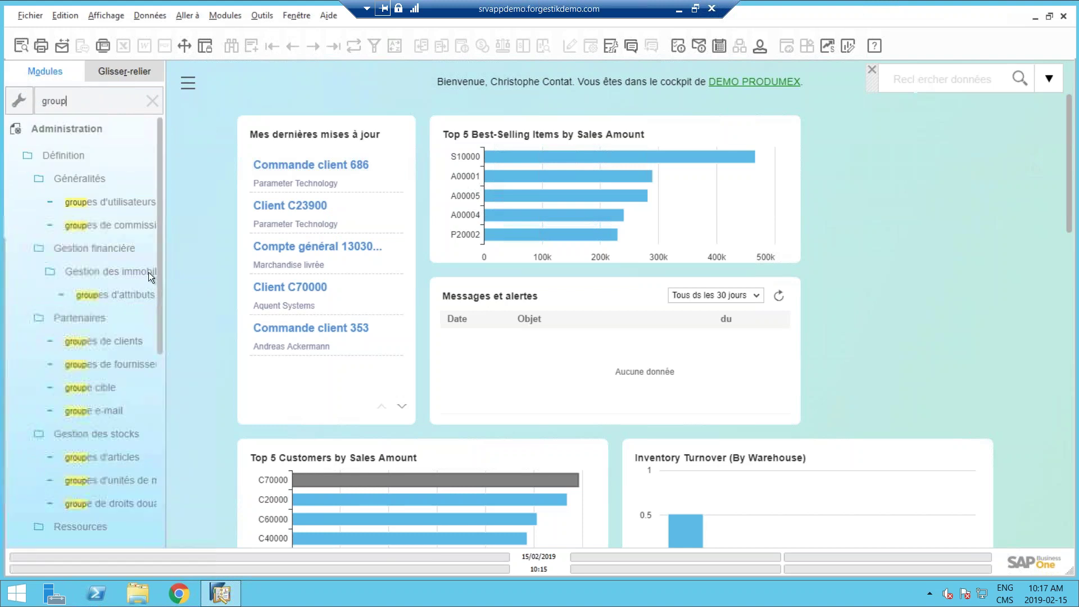
Open the groupes d'utilisateurs definition, move its window up and aside, and look through the Type de groupe choices
left_click(103, 202)
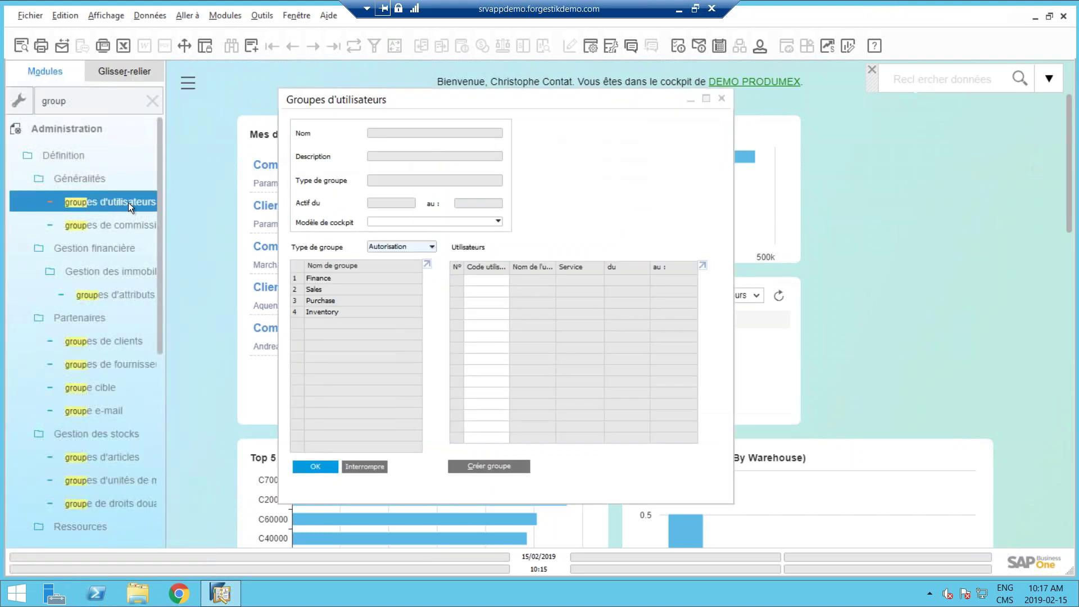
left_click_drag(336, 102, 312, 91)
left_click(376, 236)
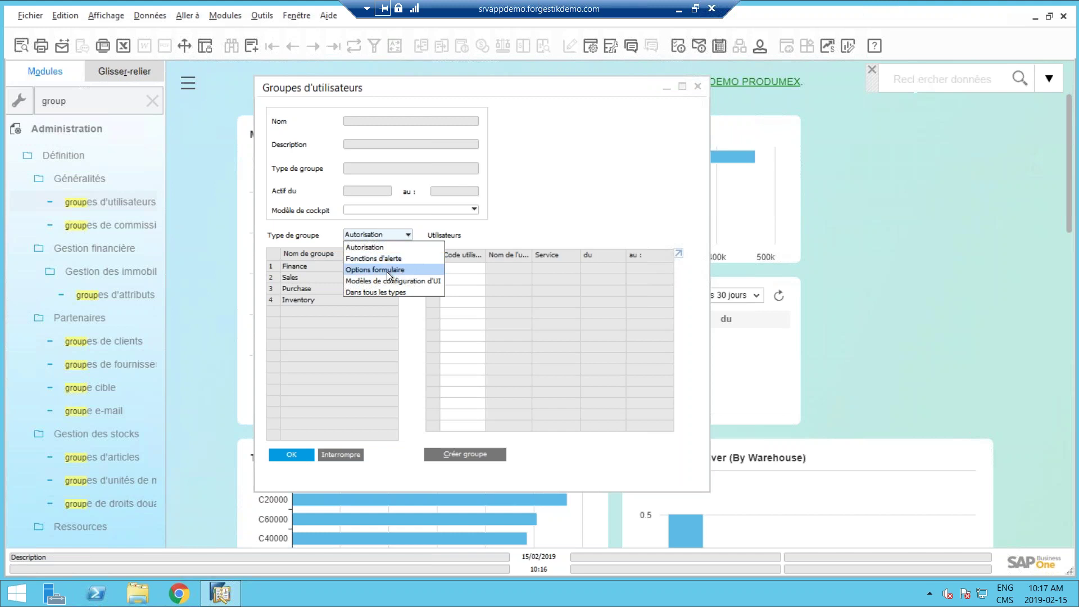
left_click(563, 92)
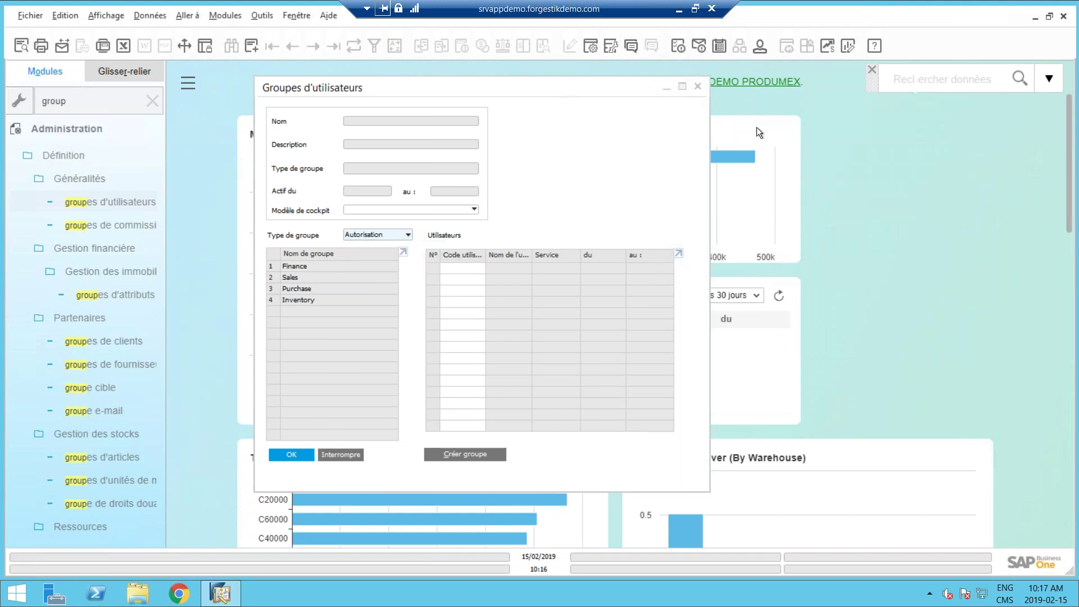
Examine the form options of the user groups definition and its Type de groupe choices, closing both windows without changes
left_click(594, 46)
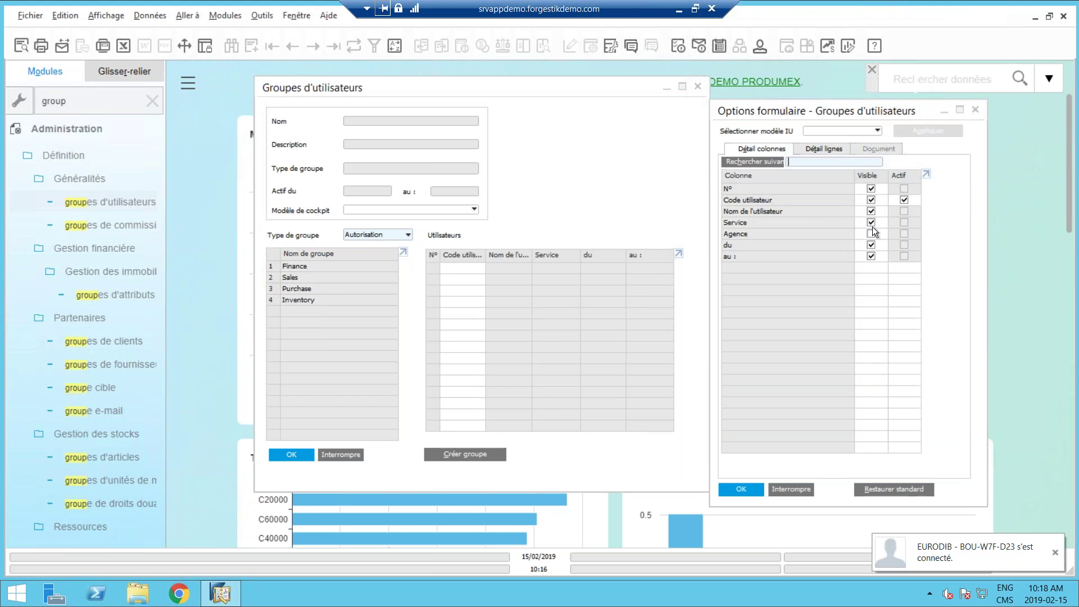
left_click(789, 489)
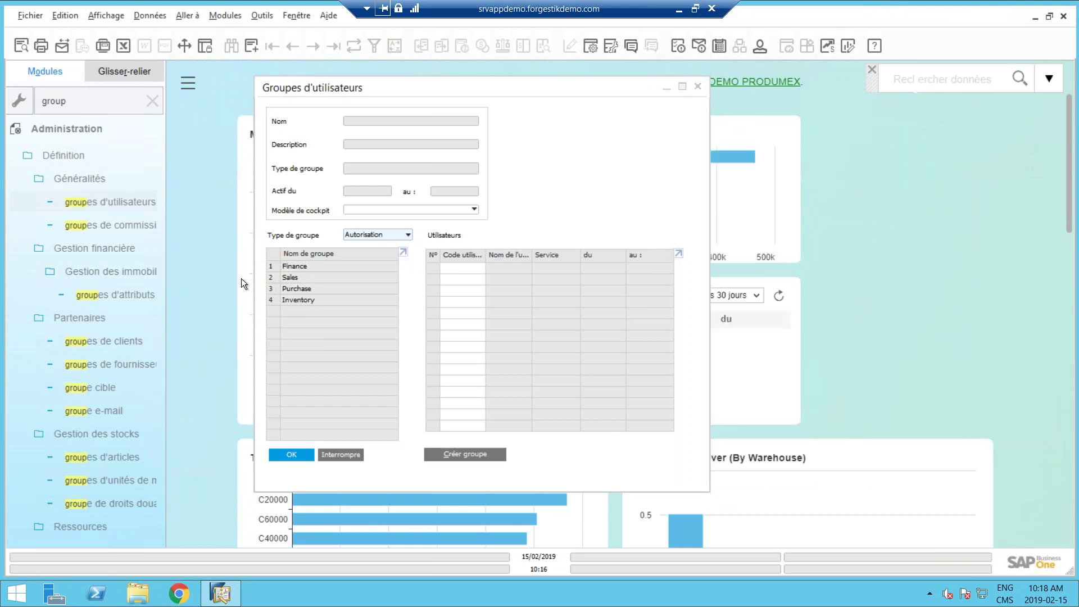
left_click(360, 237)
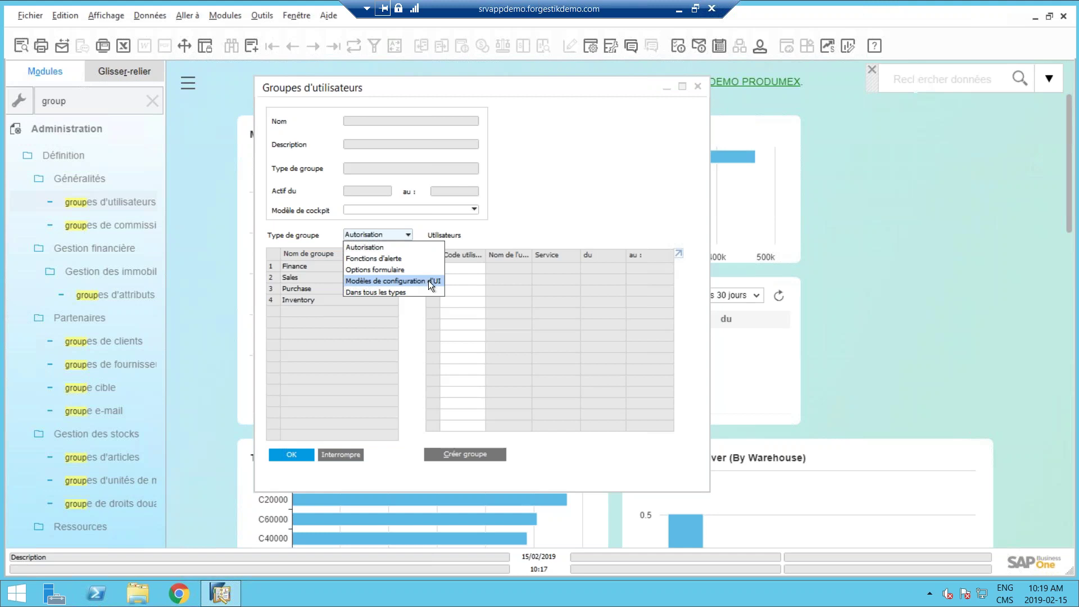
left_click(376, 458)
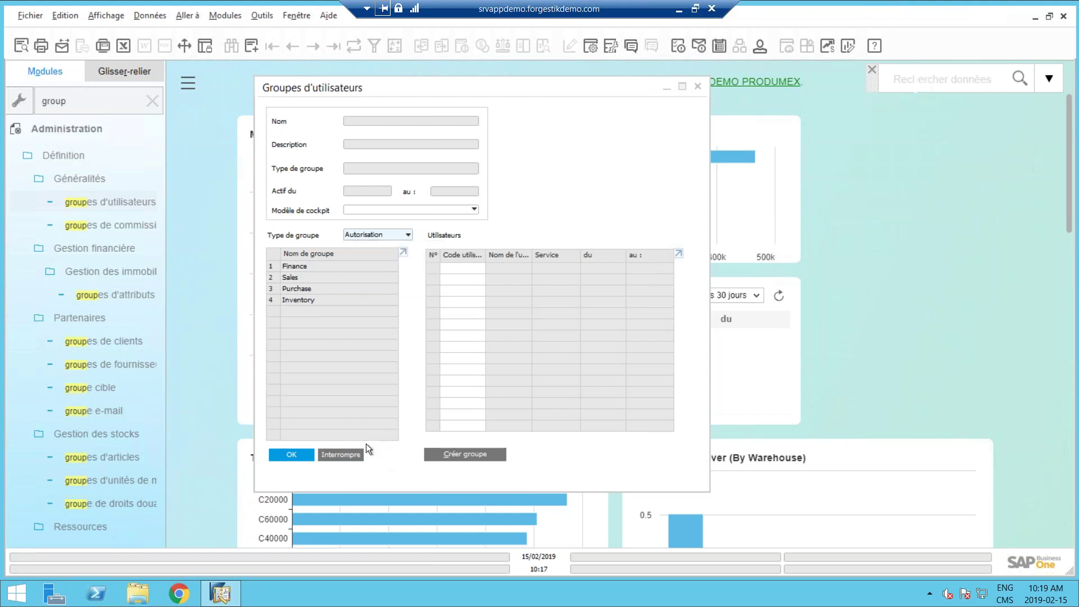
left_click(352, 456)
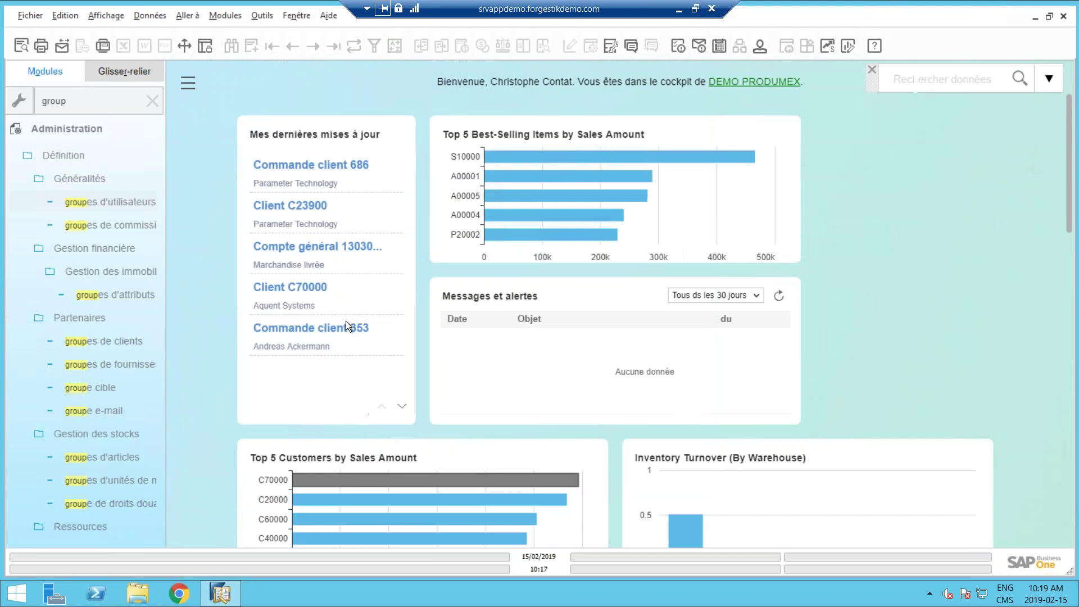
Clear the menu search, open the Plan comptable from the Gestion financière module, and maximize its window
double_click(37, 99)
key("BackSpace")
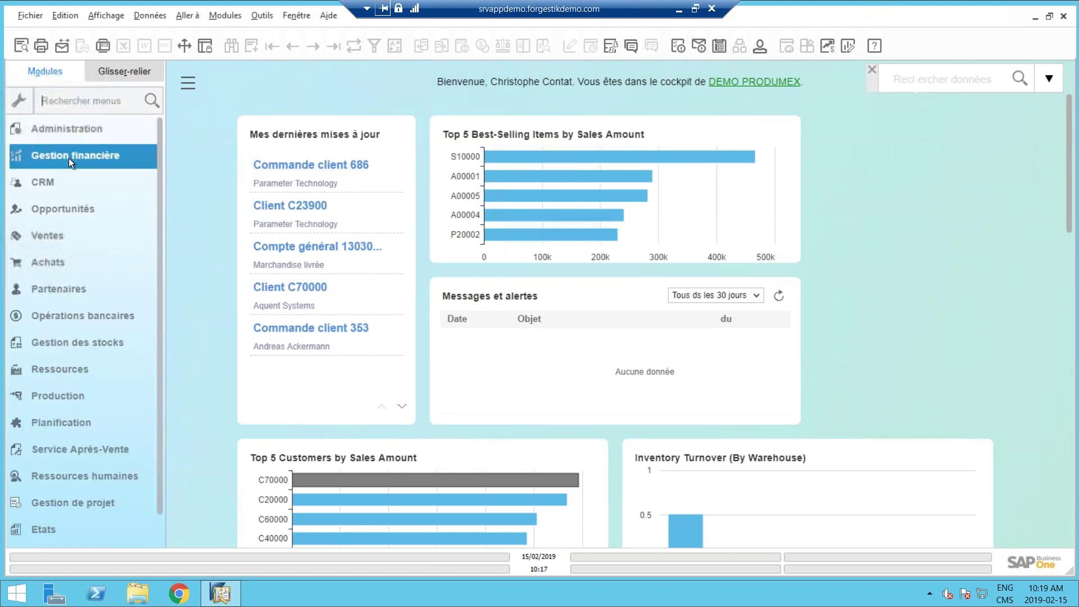
left_click(68, 158)
left_click(83, 156)
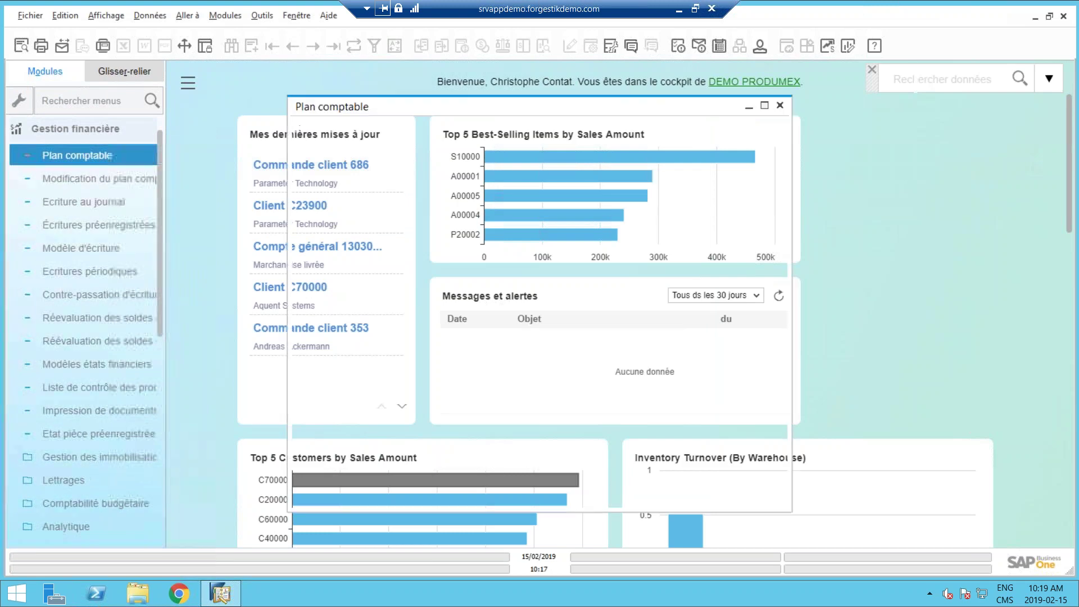
left_click(763, 108)
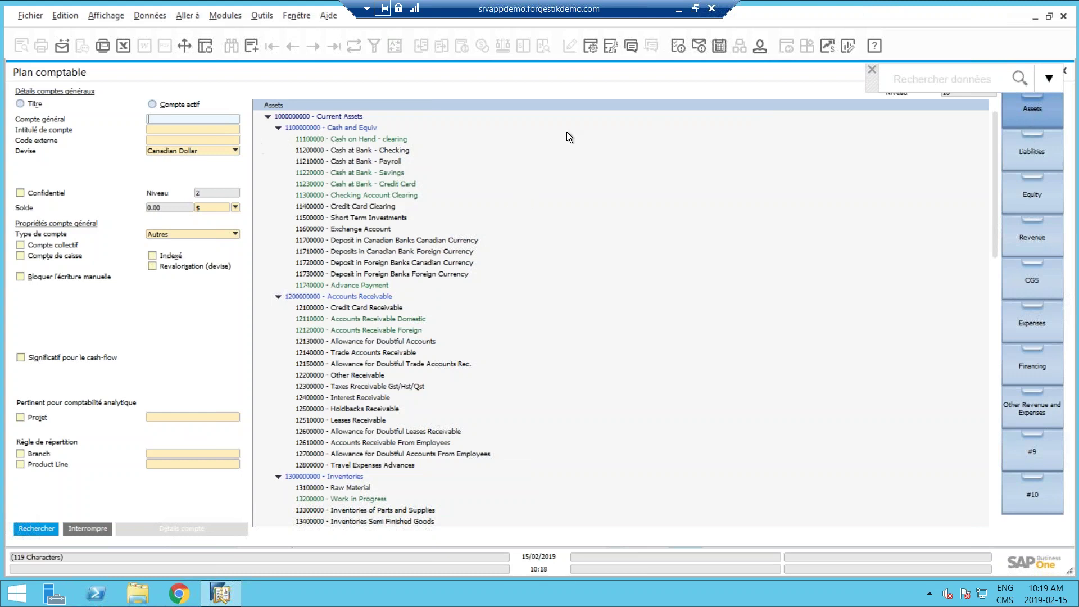
Rename the top-level Assets title in the chart of accounts as Actifs and save the update
left_click(294, 113)
left_click(284, 106)
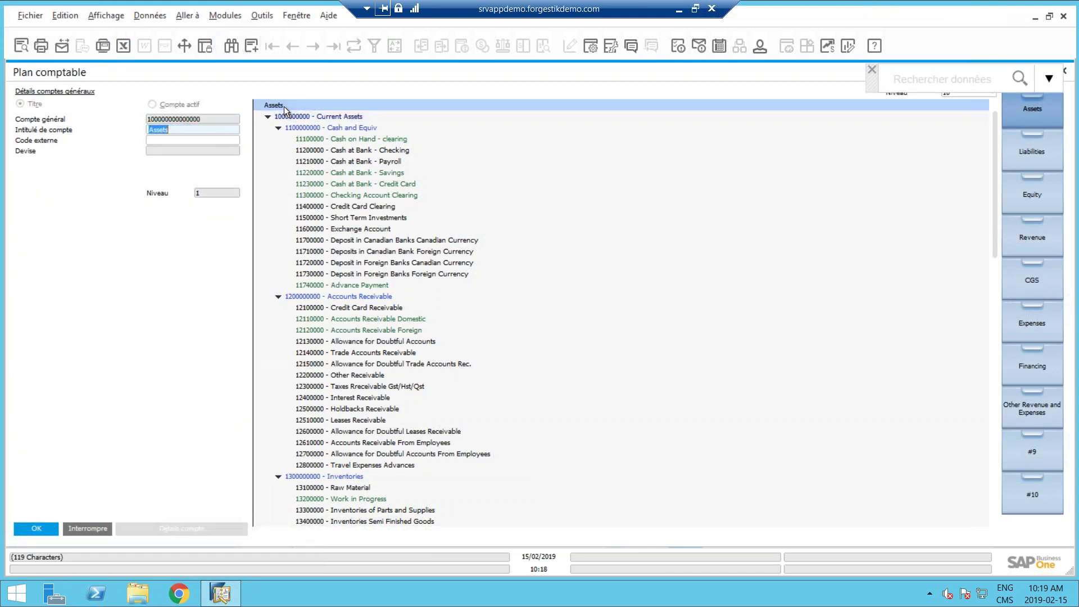
left_click(231, 47)
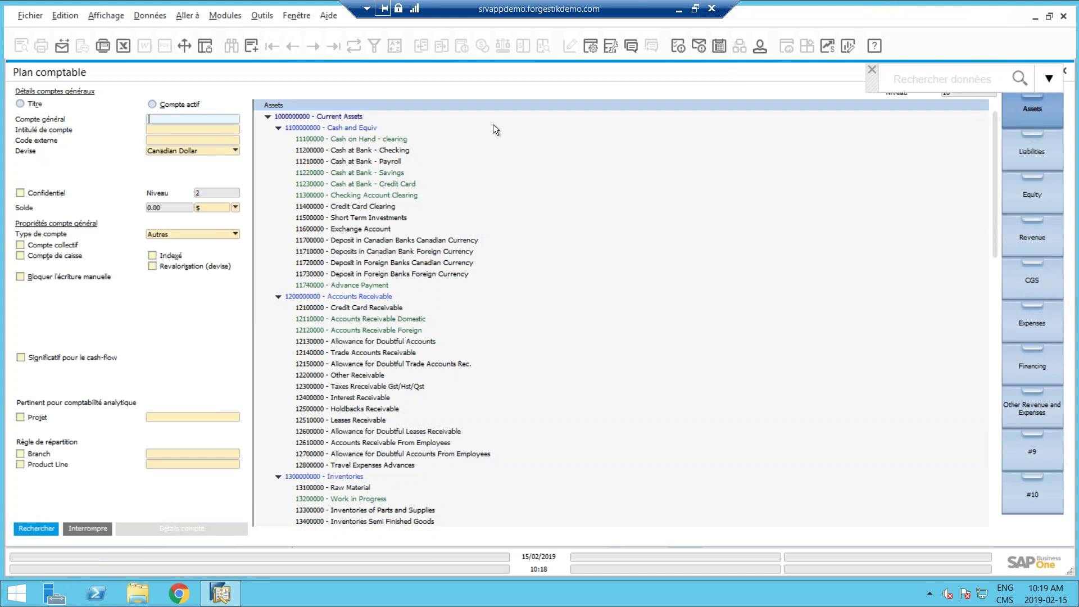
left_click(274, 107)
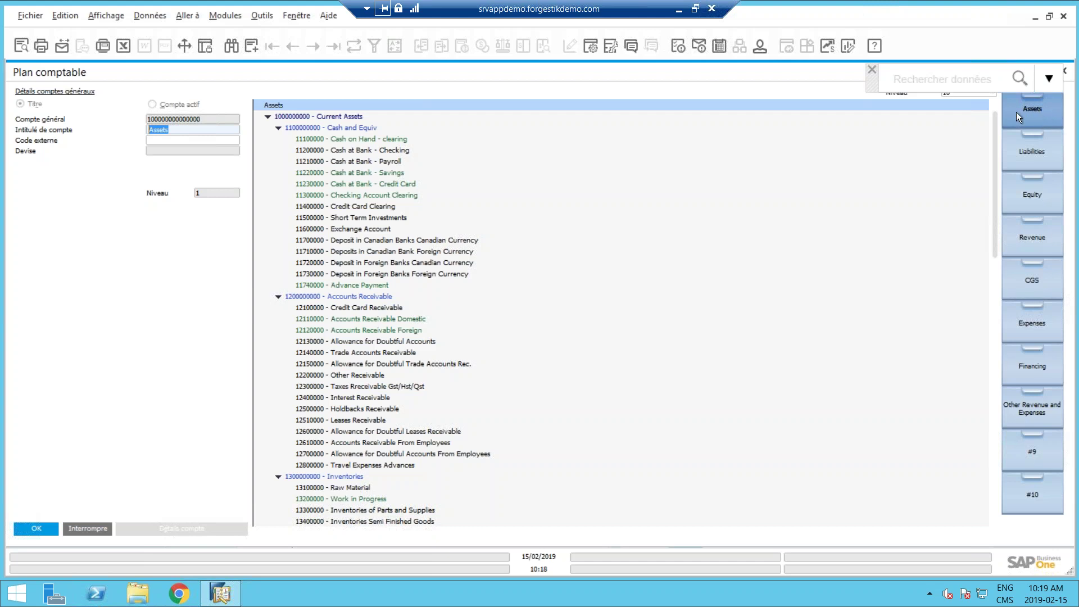
type("Actifs")
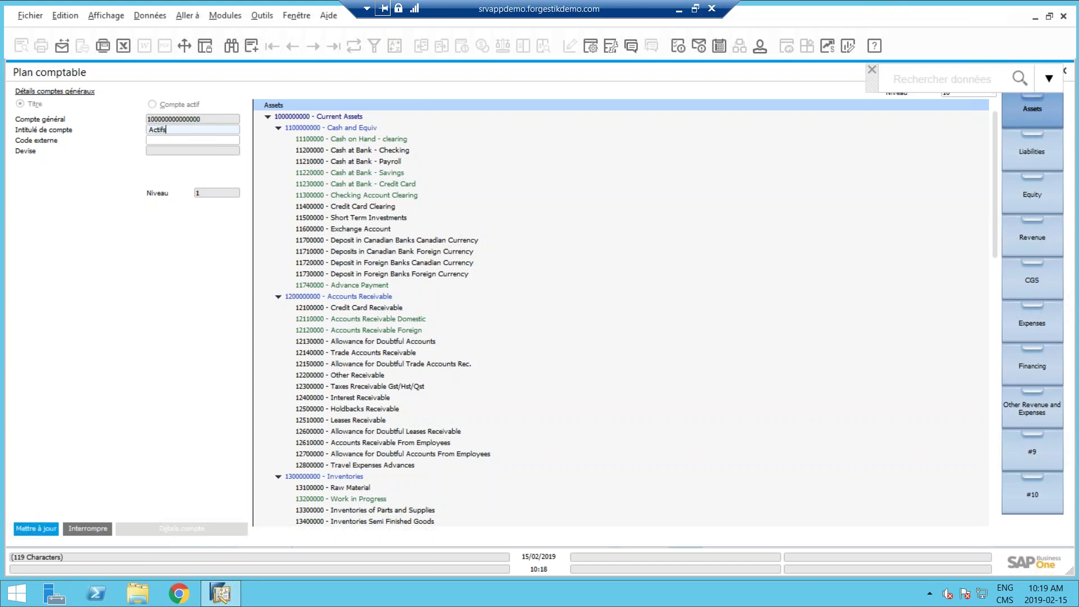
key("Return")
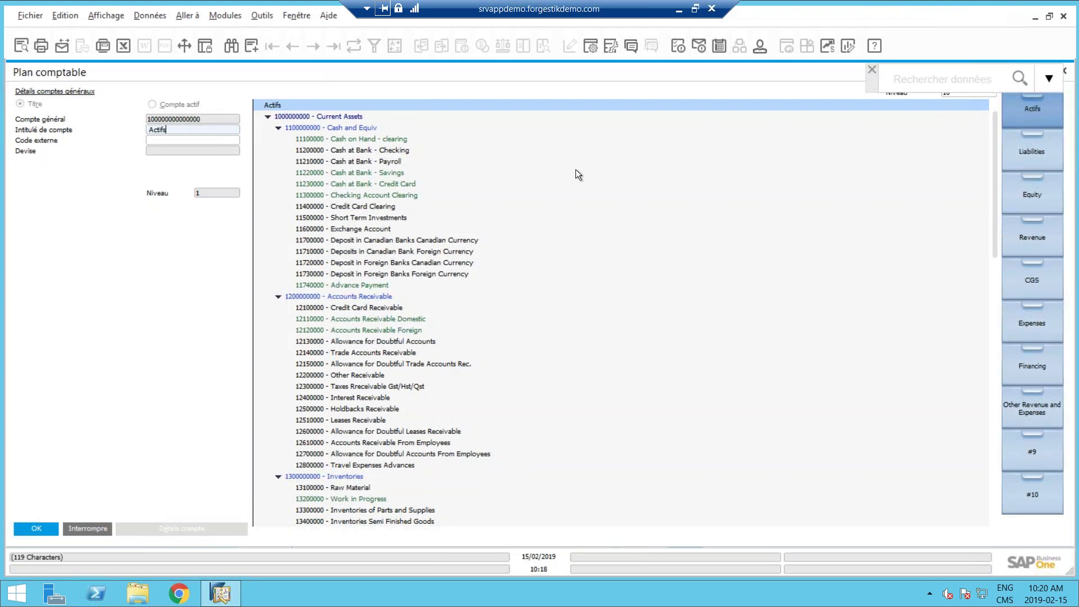
Collapse the Cash and Equiv, Accounts Receivable and Inventories groups under Current Assets, and dismiss the connection notification
left_click(278, 128)
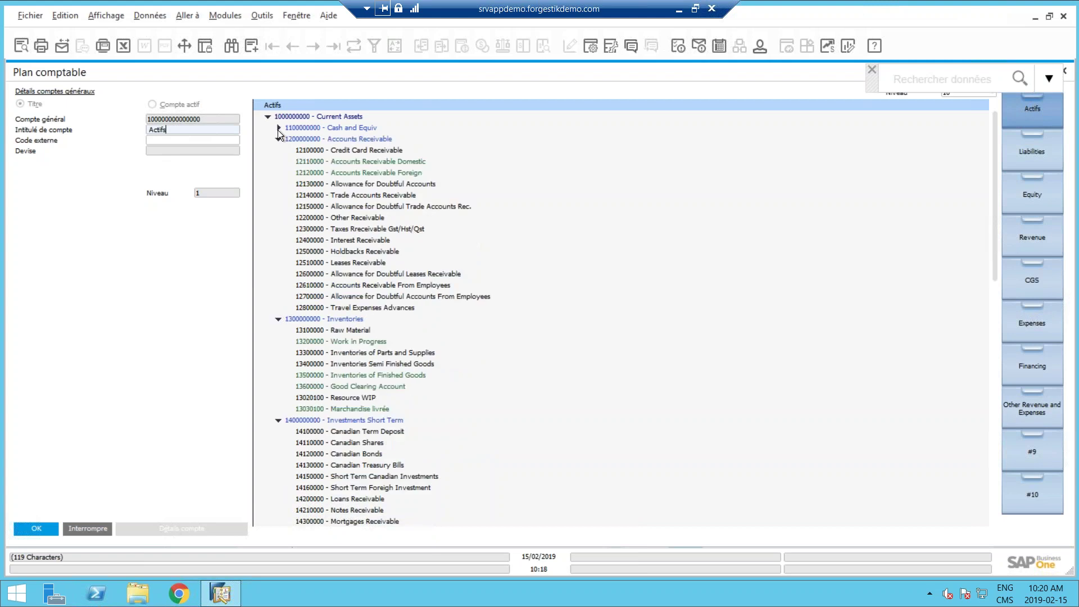
left_click(279, 140)
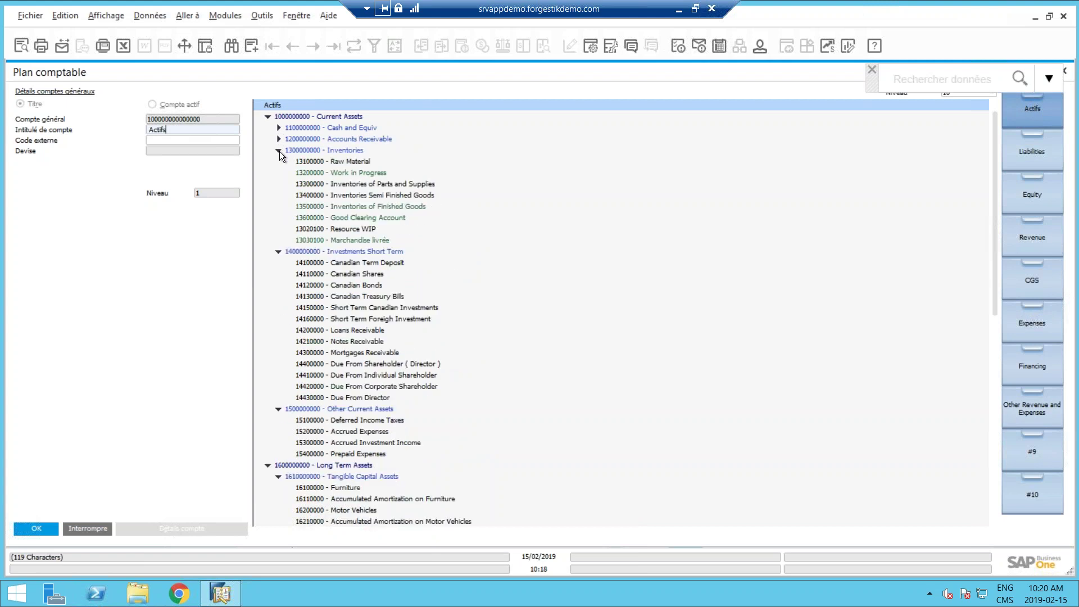
left_click(279, 151)
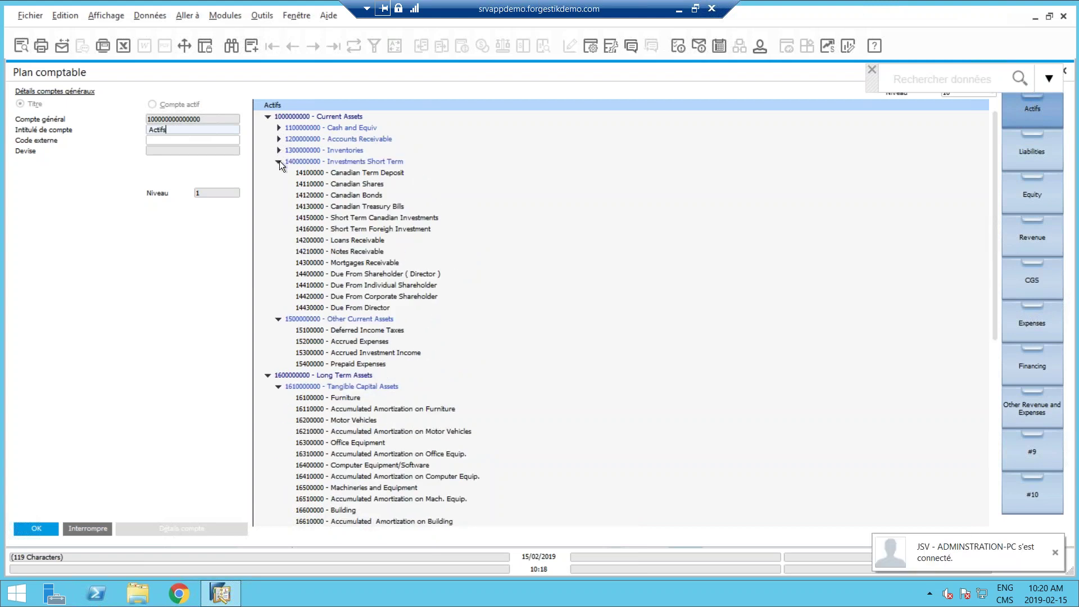
left_click(1056, 558)
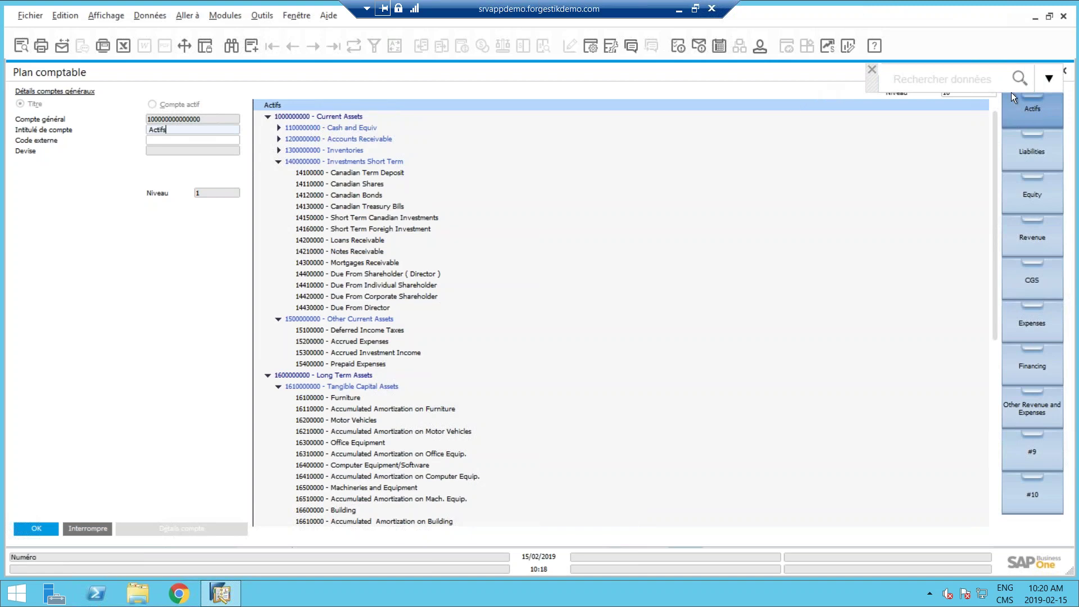
Restore the Plan comptable window to its smaller size and set the displayed account Niveau to 3
double_click(559, 73)
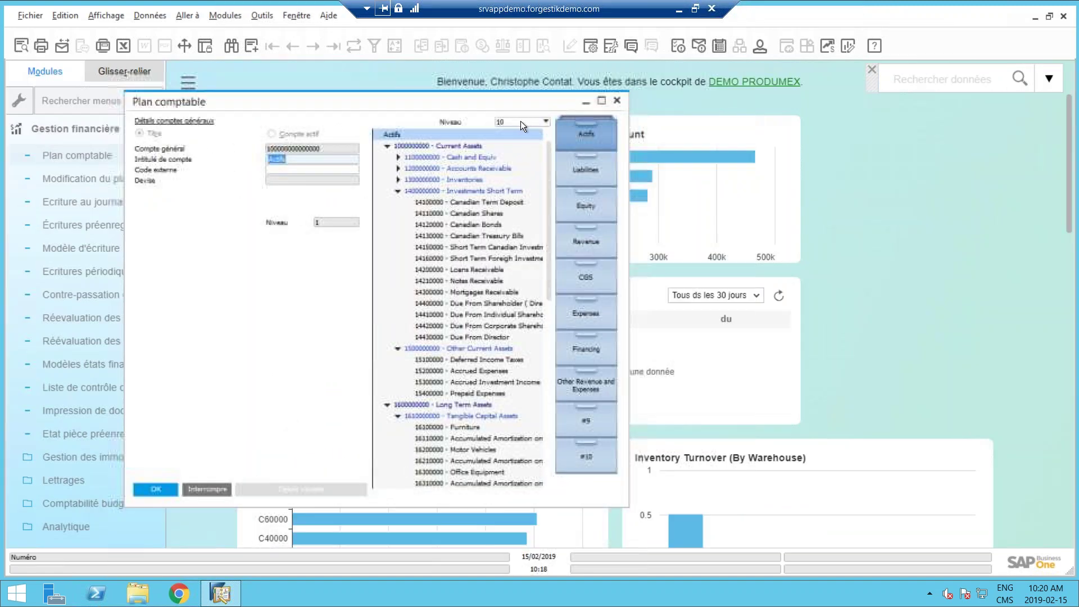
left_click(521, 120)
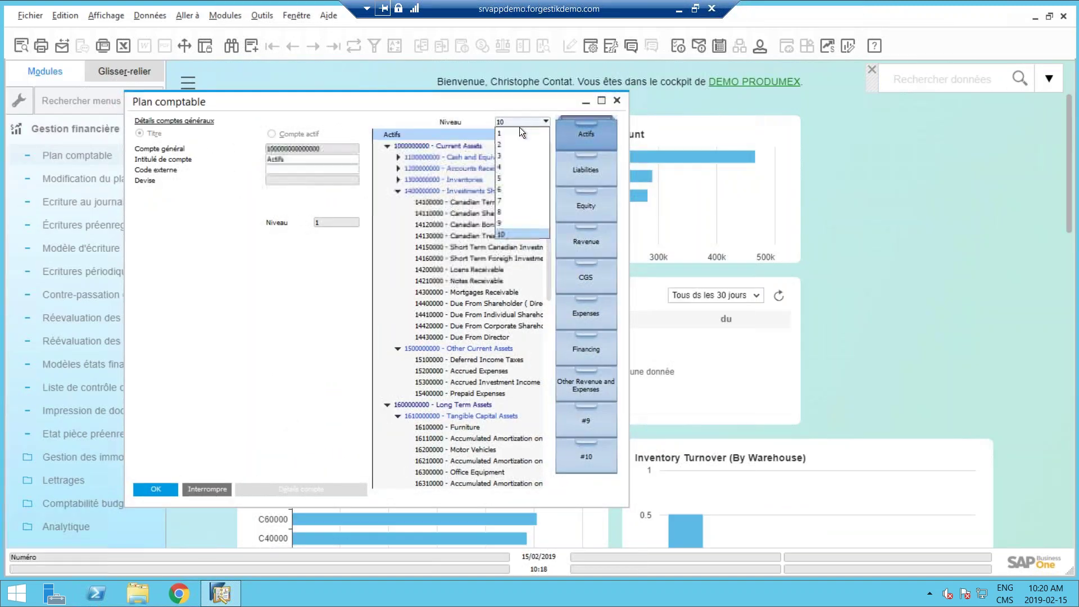
left_click(505, 155)
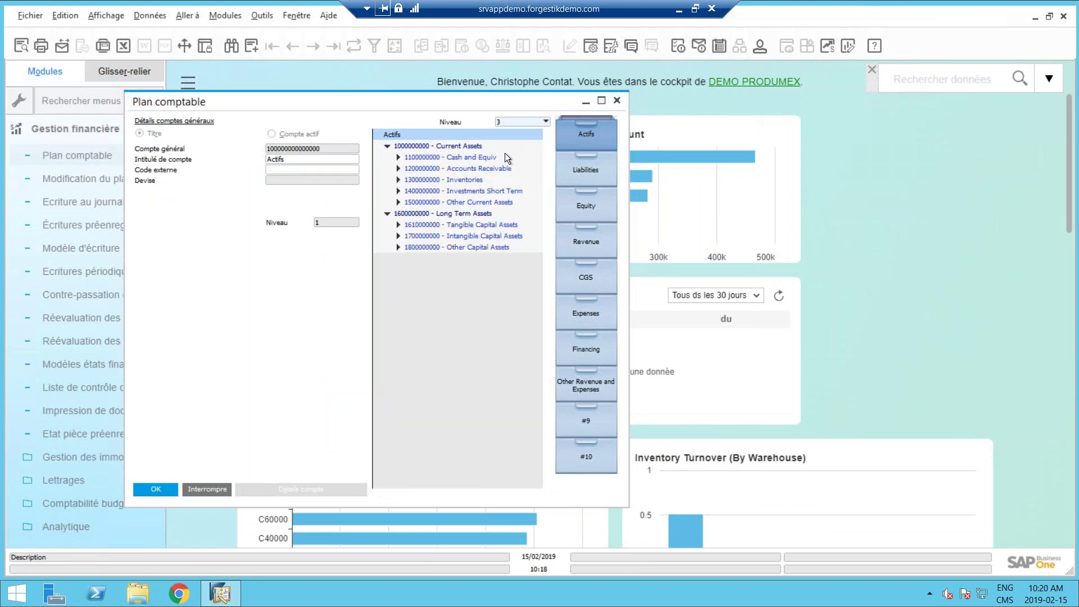
Set the displayed Niveau of the chart of accounts to 4 and look through the available levels
left_click(503, 123)
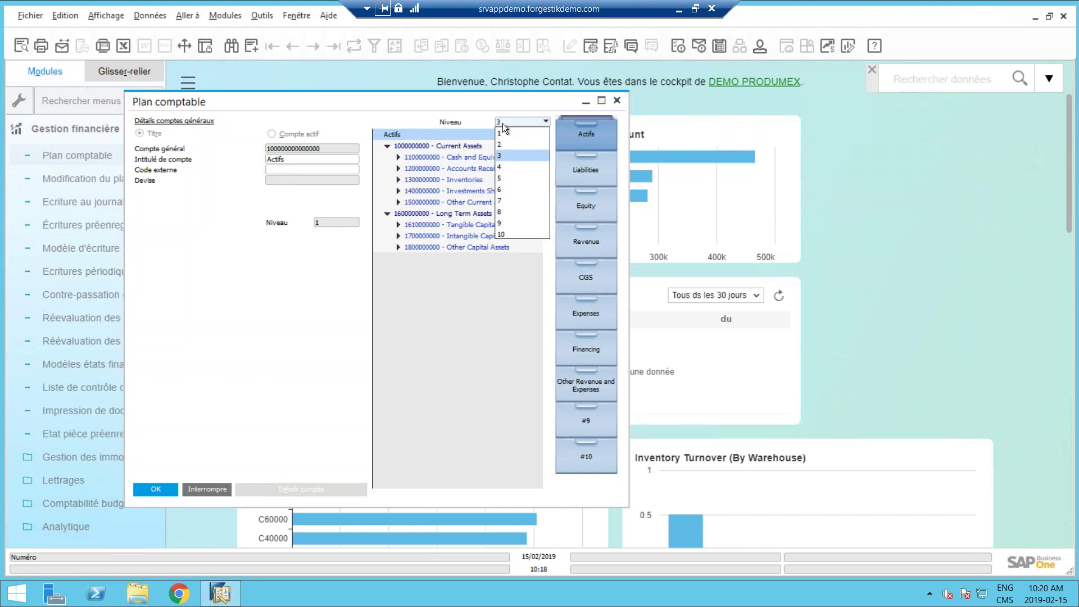
left_click(505, 167)
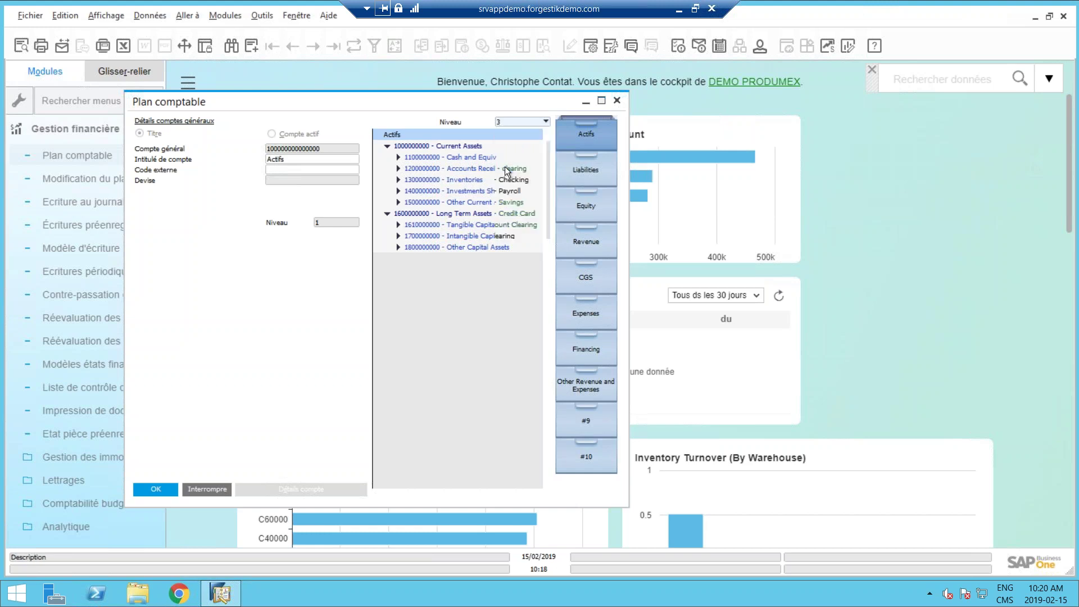
left_click(504, 123)
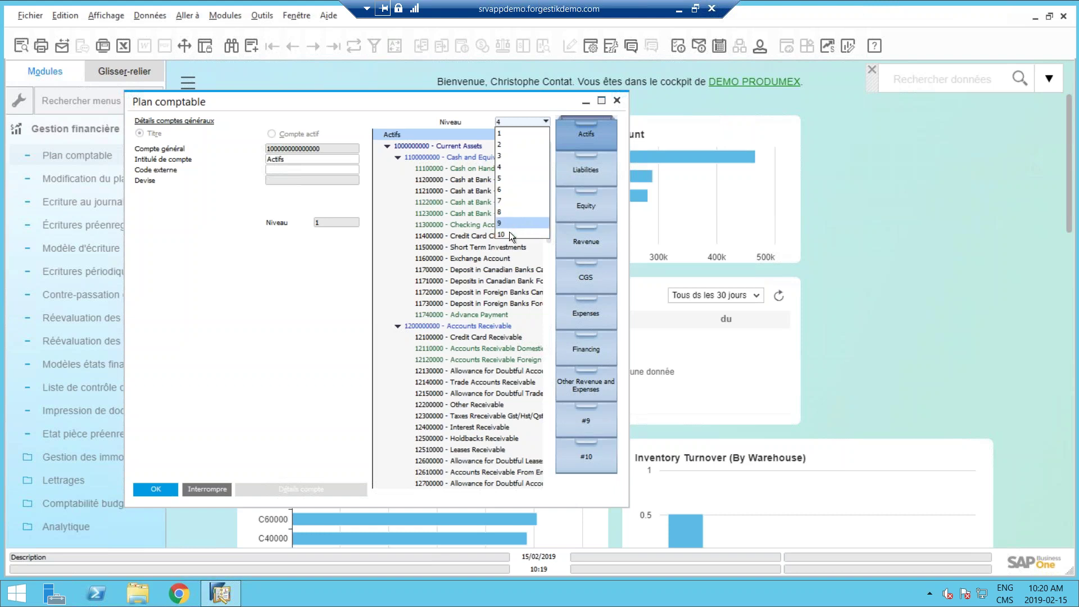
left_click(504, 163)
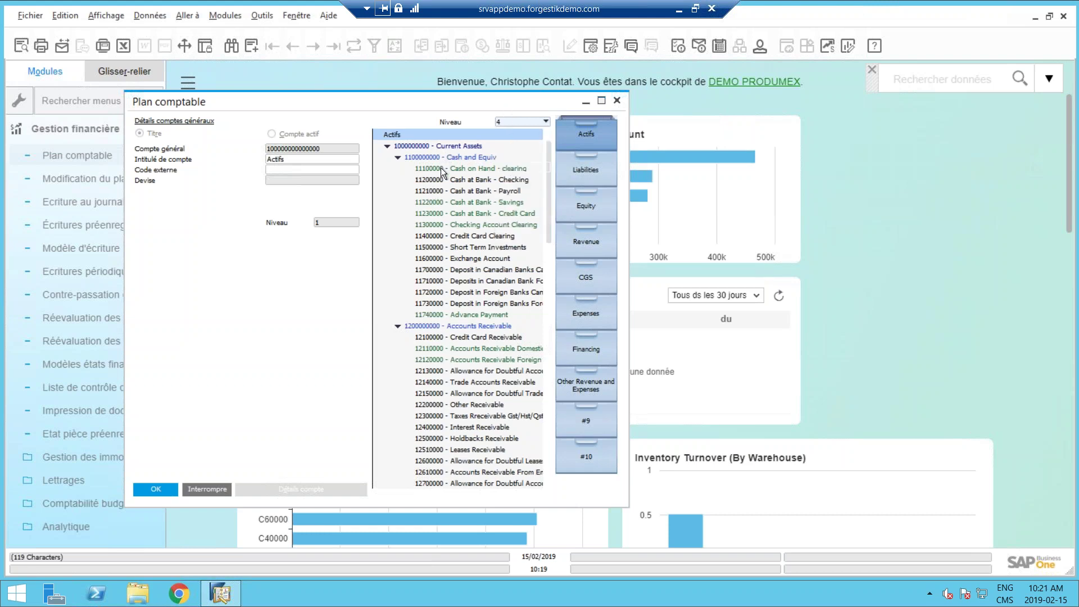
Collapse the Cash and Equiv and Accounts Receivable groups at level 4 and close the chart of accounts
left_click(399, 158)
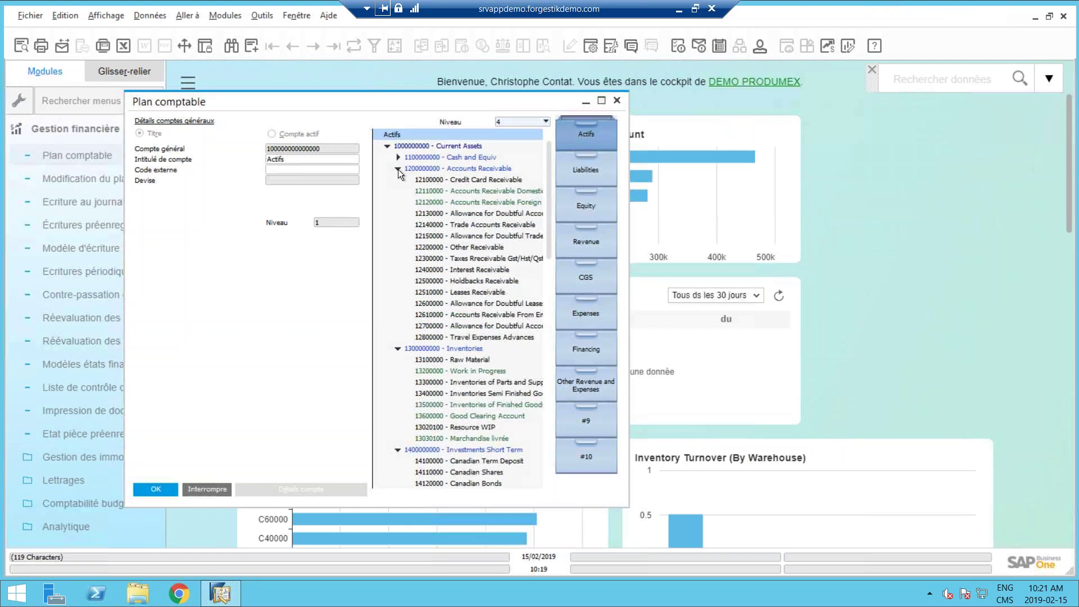
left_click(398, 168)
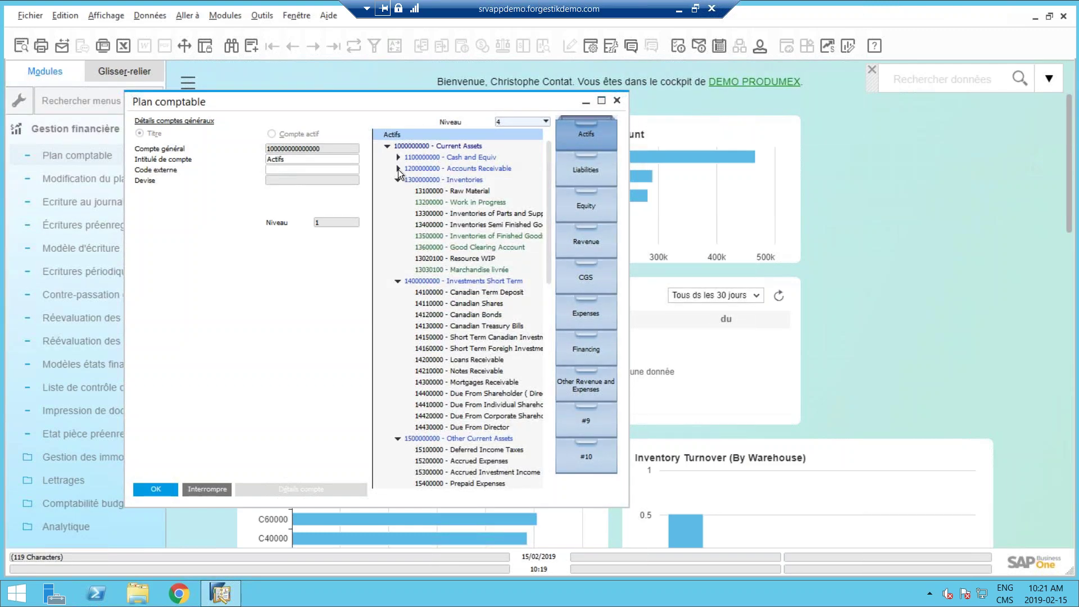
left_click(221, 490)
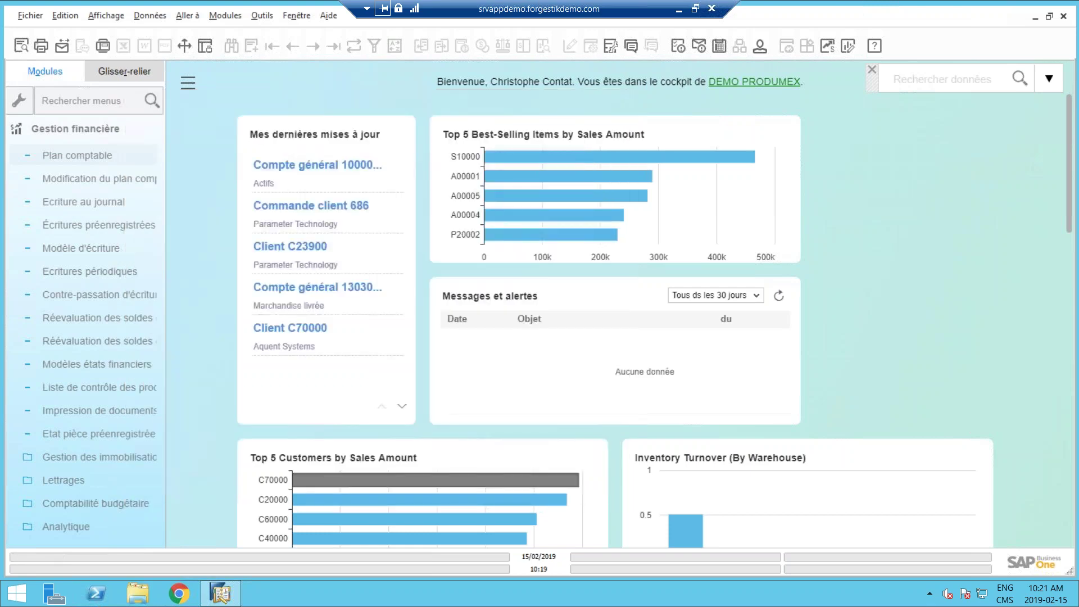
Open a new Ecriture au journal from Gestion financière and move its window clear of the module list
left_click(69, 201)
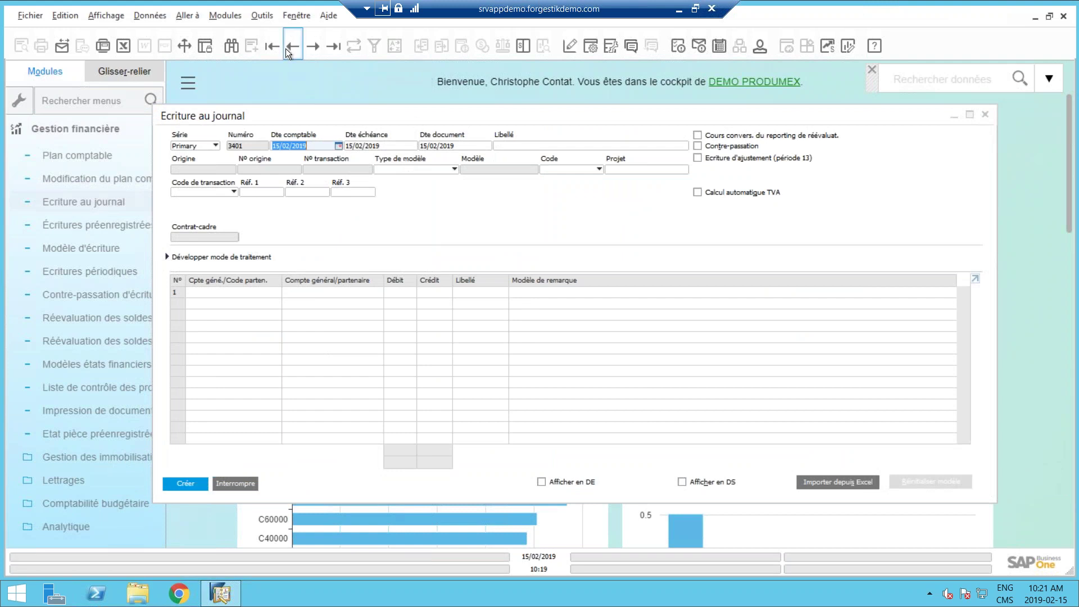
left_click_drag(298, 116, 365, 104)
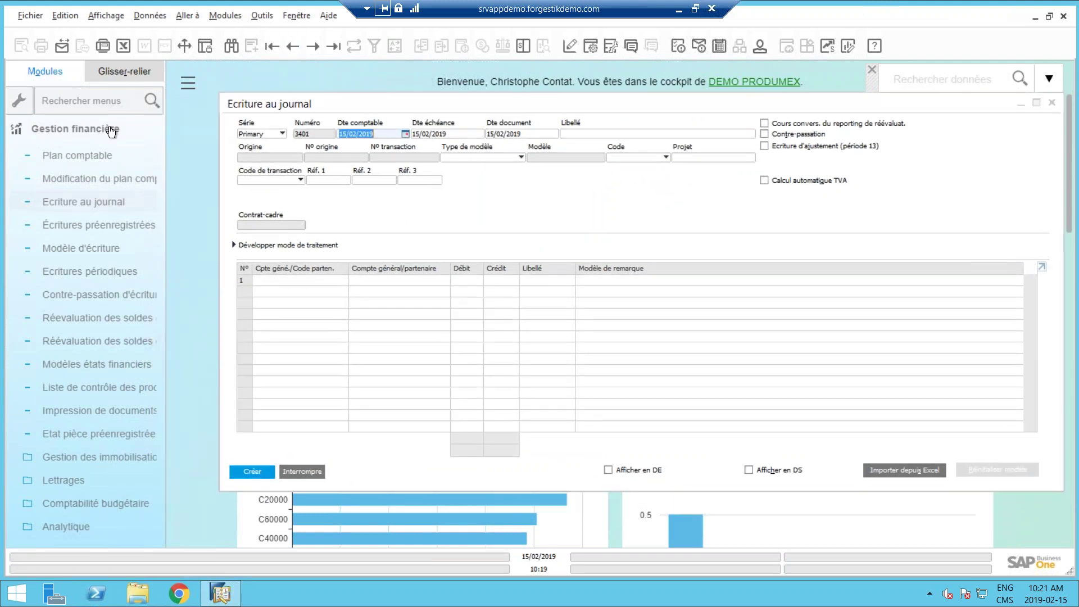
Return to the full module list and search the menus for "option", leaving the journal entry open
left_click(111, 130)
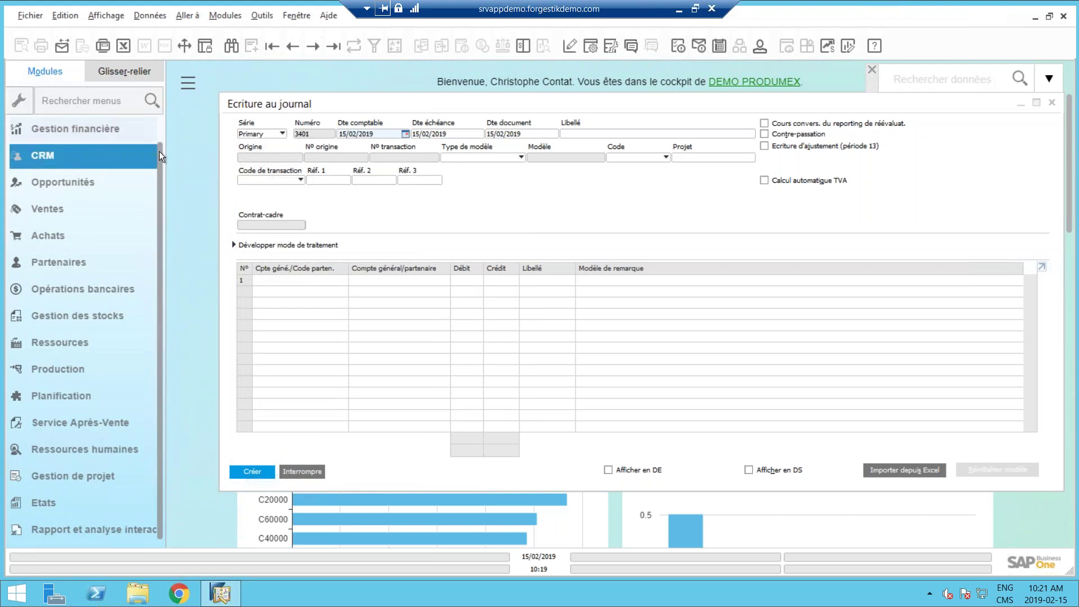
scroll(160, 151, "up", 1)
left_click(610, 136)
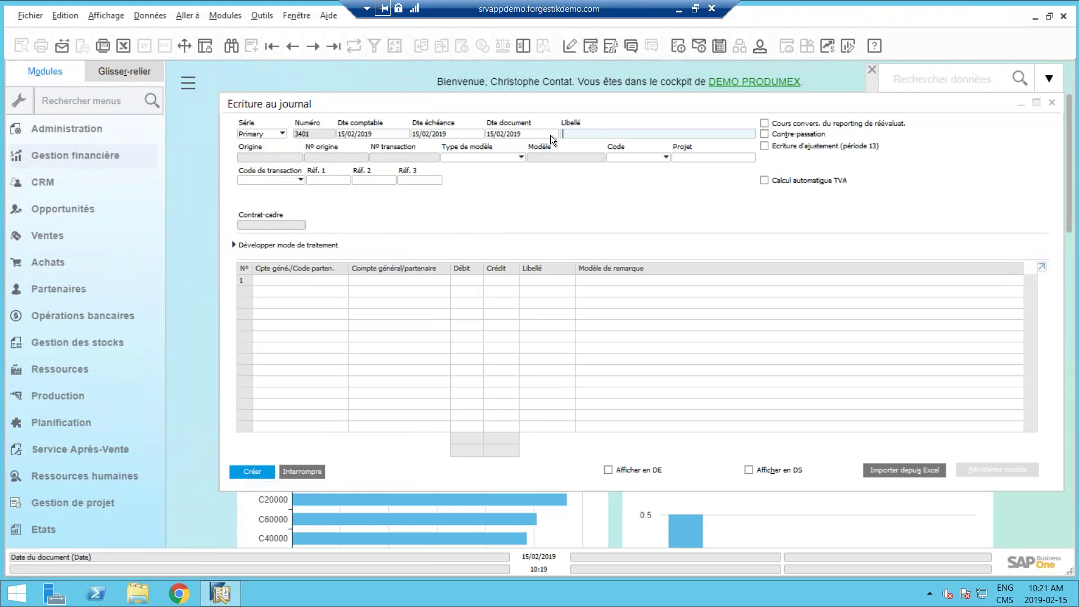
left_click(82, 102)
type("option")
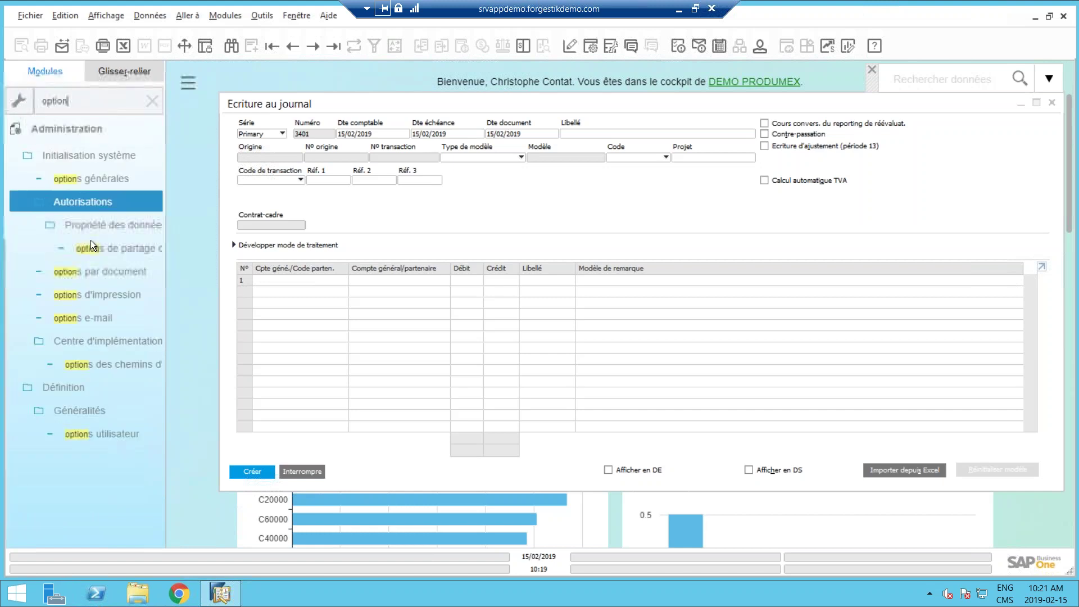
Open Options par document and display the settings for the Ecriture au journal document
left_click(84, 275)
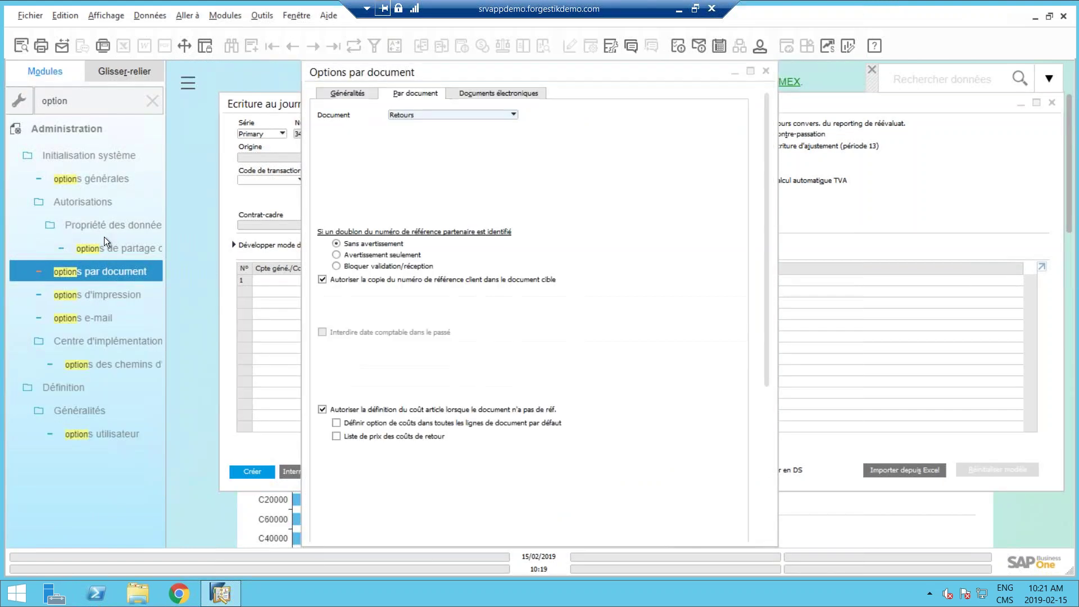
left_click(429, 112)
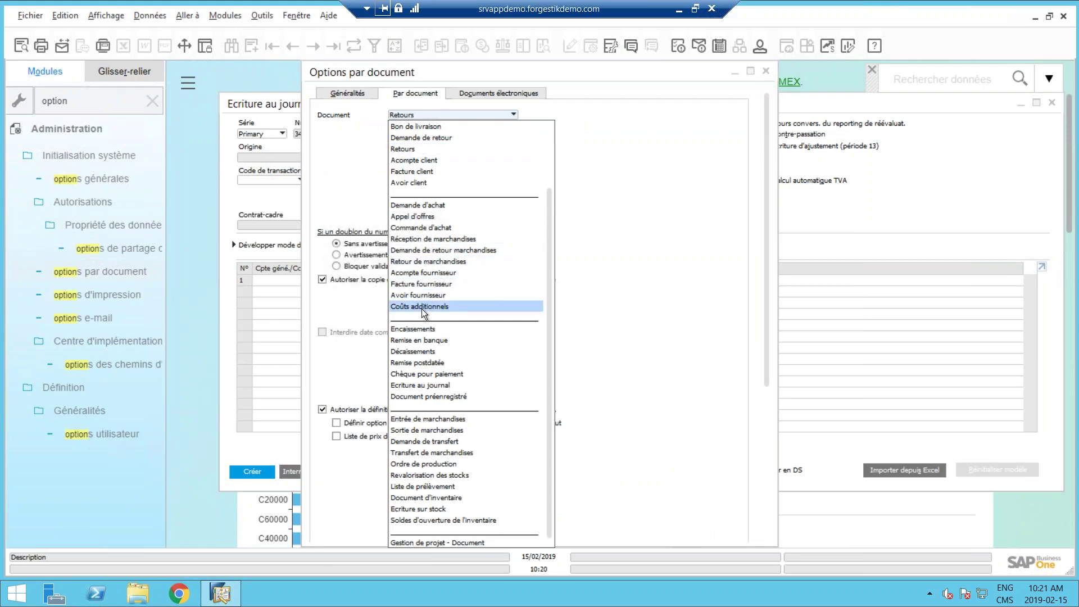
left_click(422, 387)
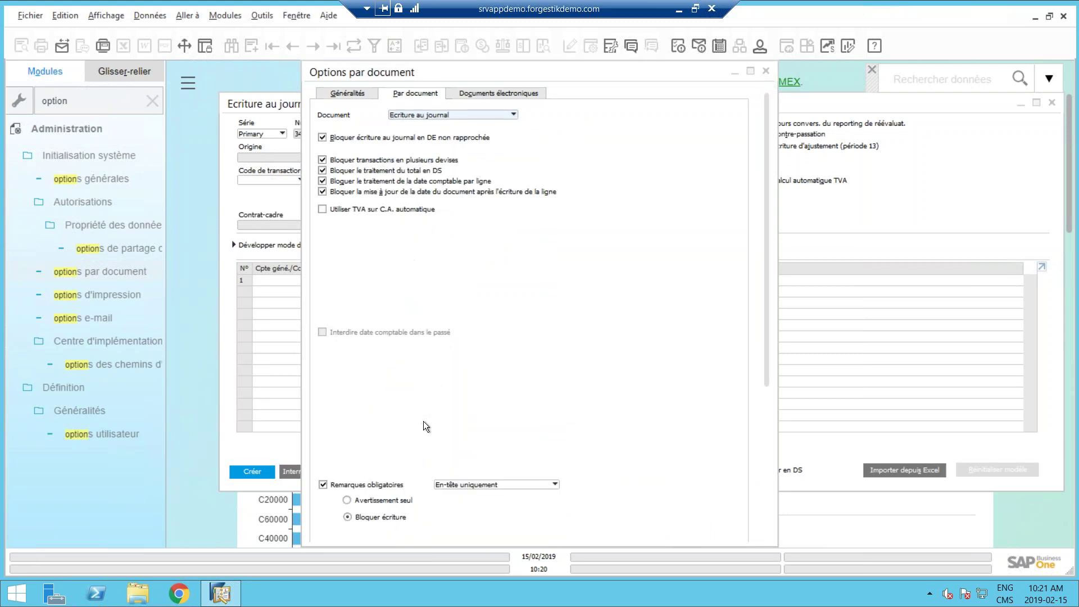
scroll(424, 426, "down", 3)
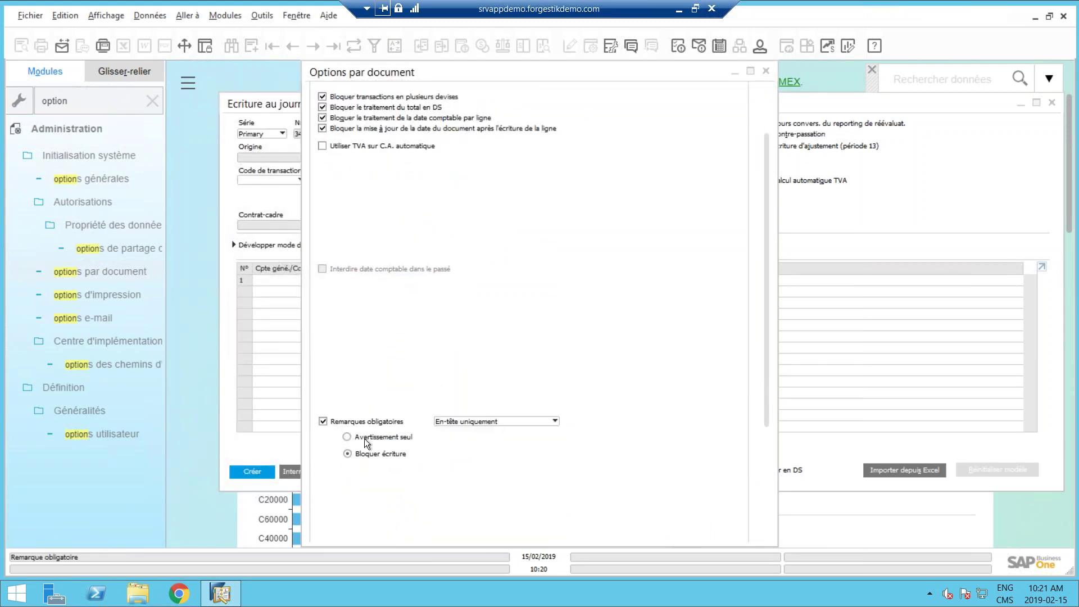
Try the Avertissement seul and Bloquer écriture settings for Remarques obligatoires, view the scope choices, and close the options without saving
left_click(373, 436)
left_click(376, 437)
left_click(373, 453)
left_click(464, 421)
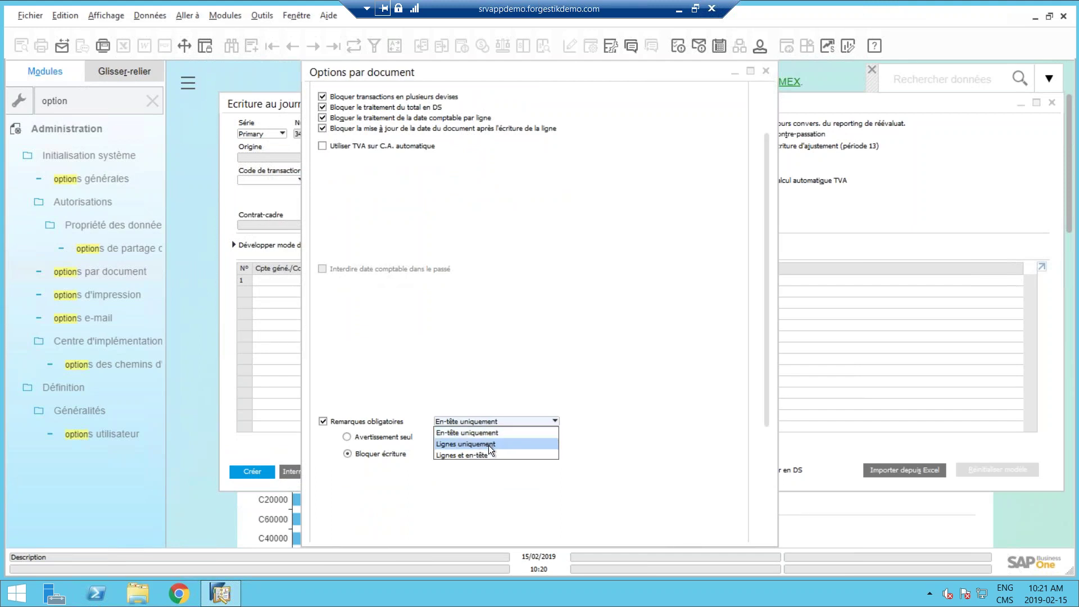
left_click(767, 71)
left_click(765, 72)
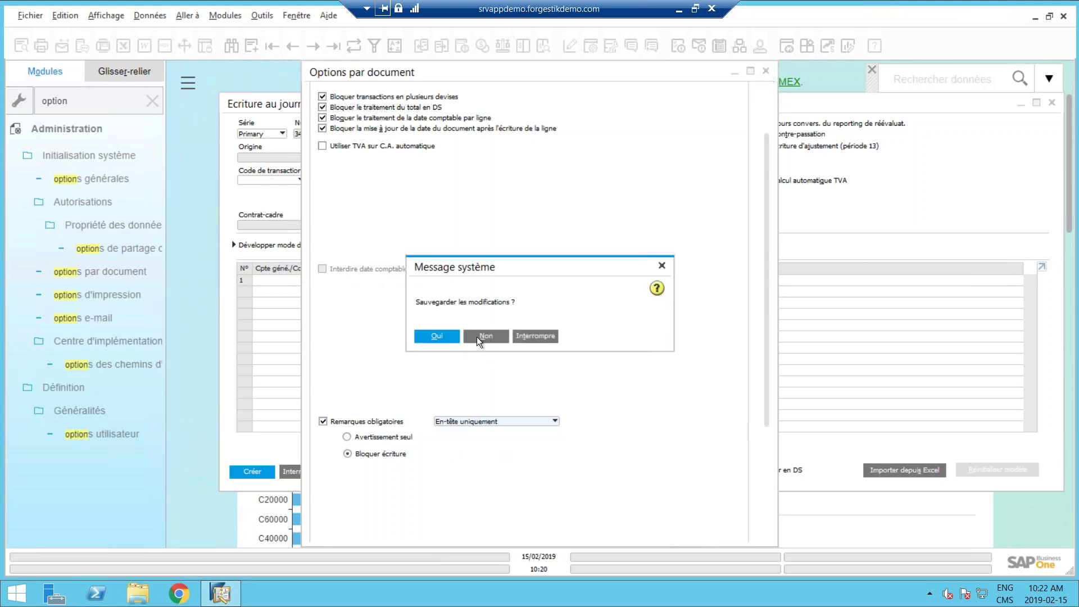
left_click(485, 337)
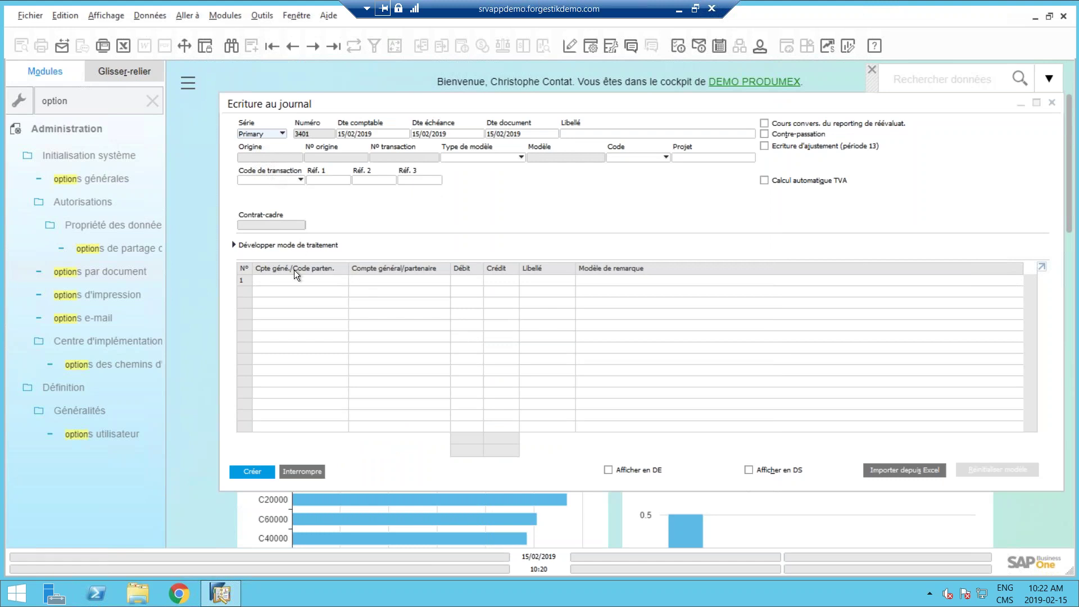
Add account 11100000, Cash on Hand - clearing, to the first line of the journal entry from the account list
left_click(598, 136)
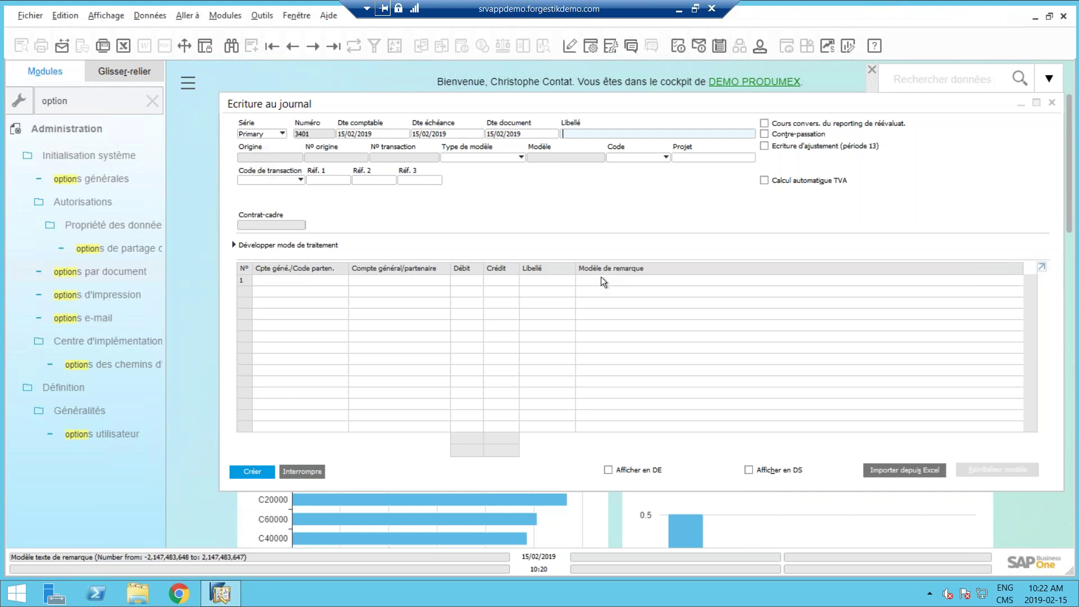
left_click(328, 279)
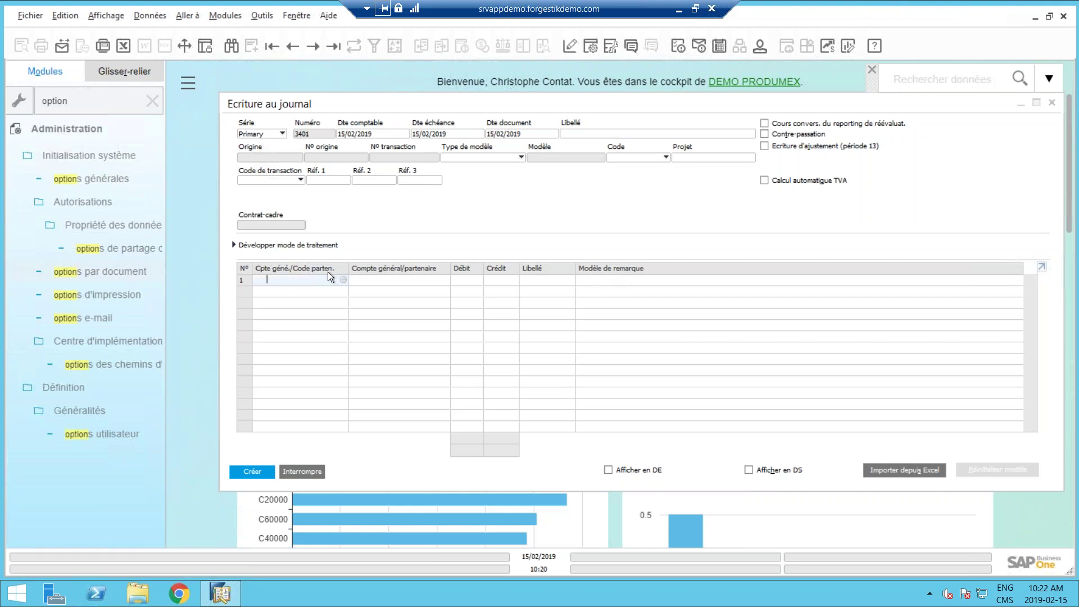
key("Tab")
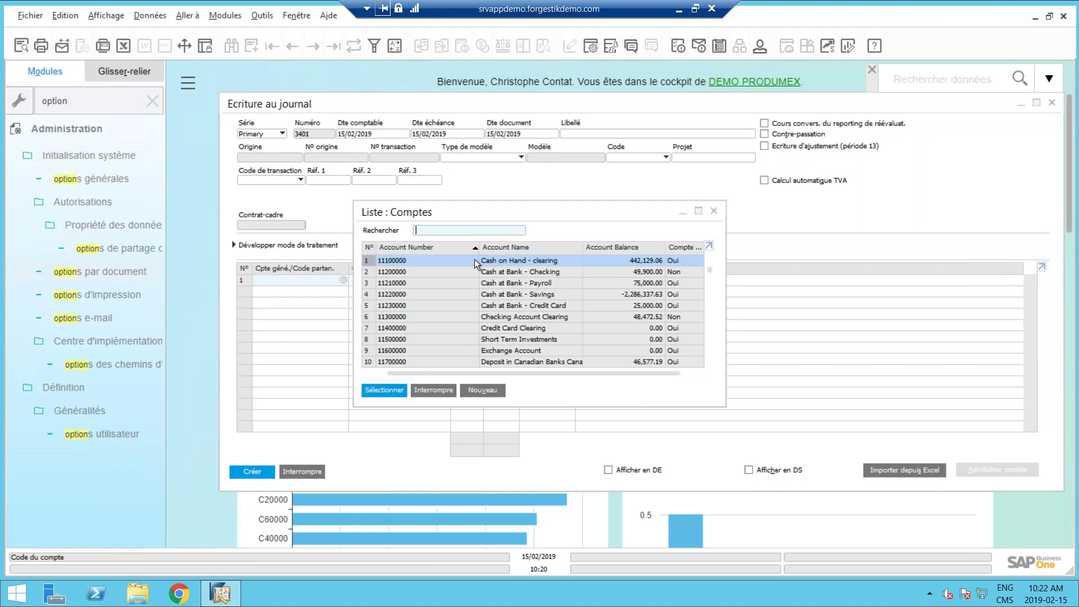
double_click(505, 261)
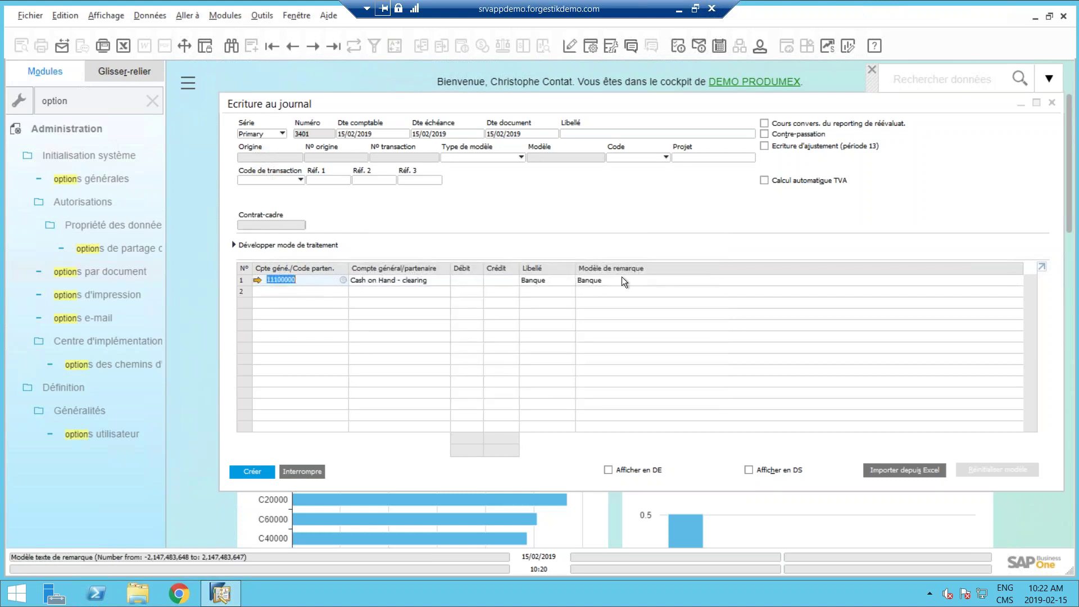
Create a new Modèle de remarque named Banque2 from the first journal line and use it on that line
left_click(619, 282)
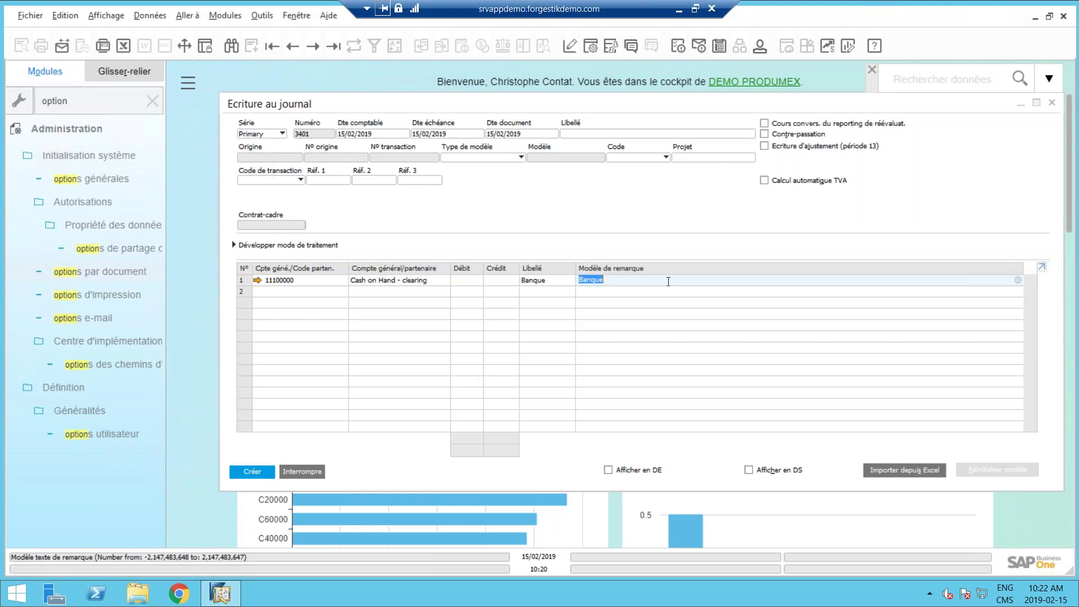
key("Tab")
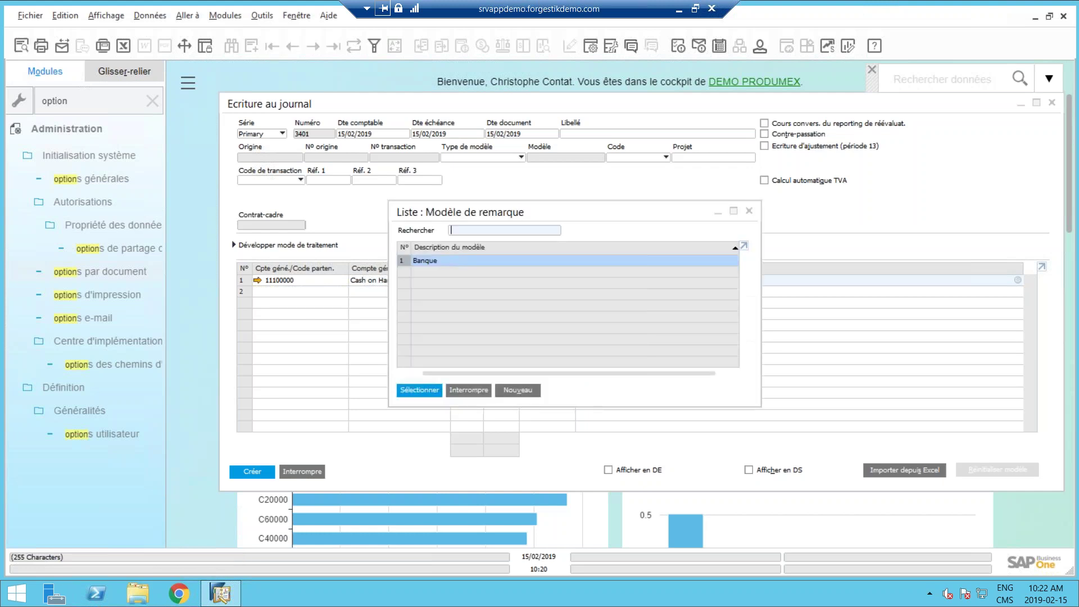
left_click(527, 389)
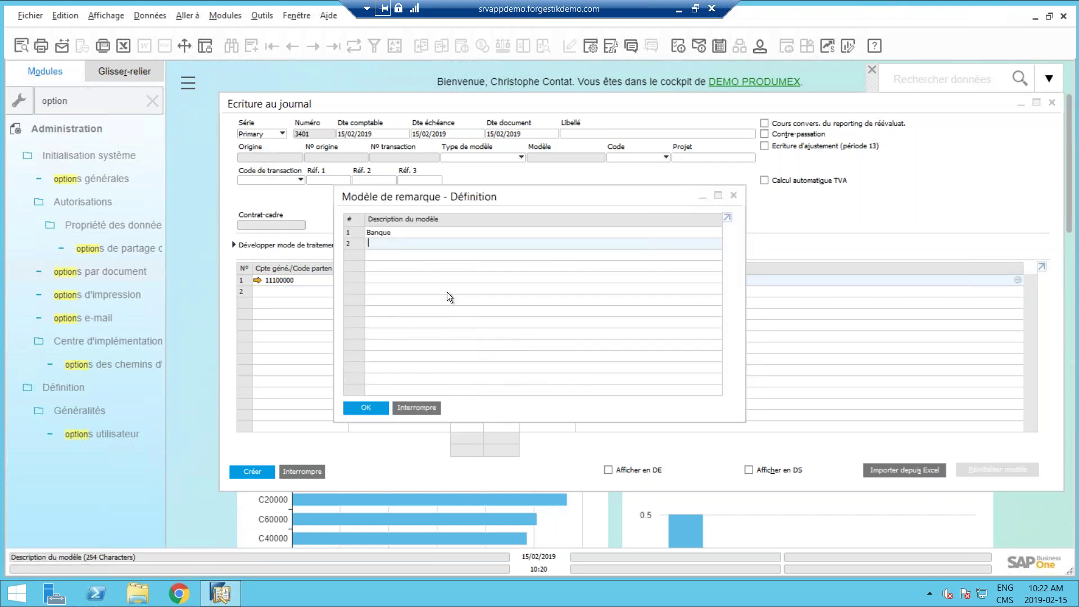
type("Banque2")
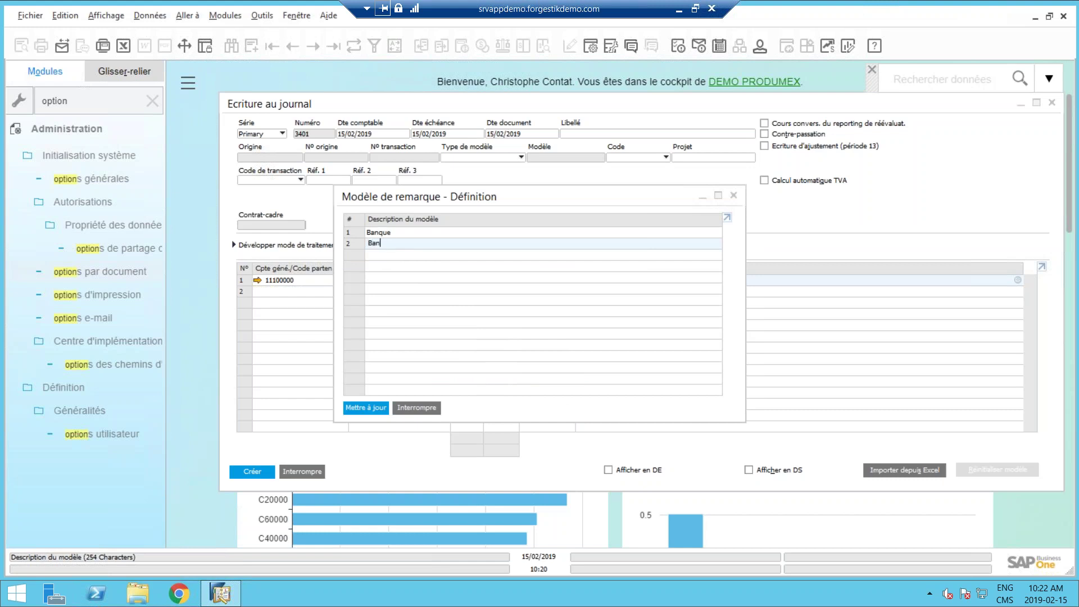
key("Return")
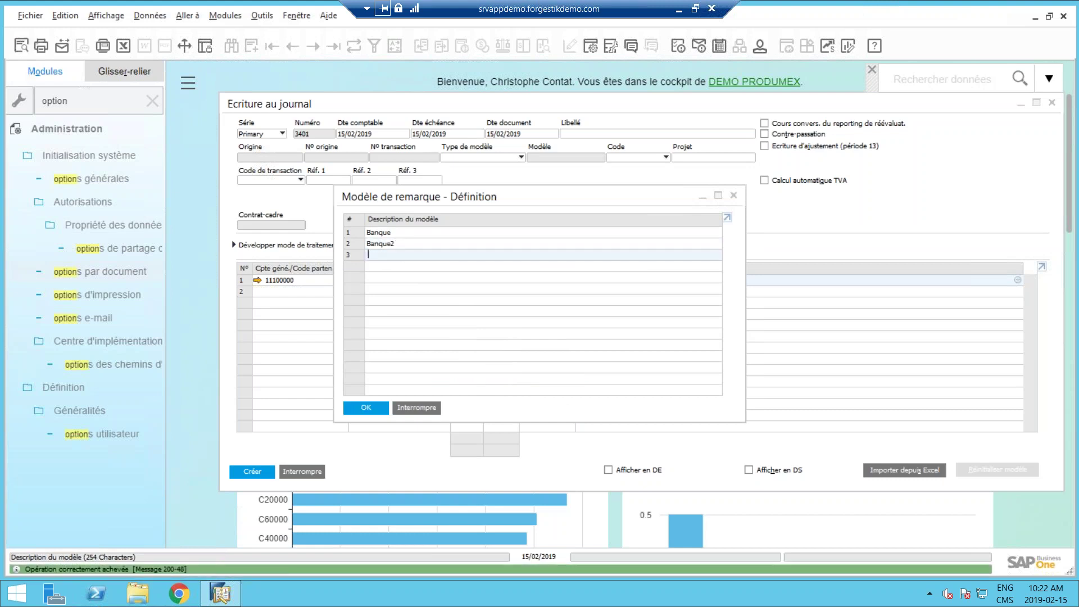
key("Return")
left_click(605, 280)
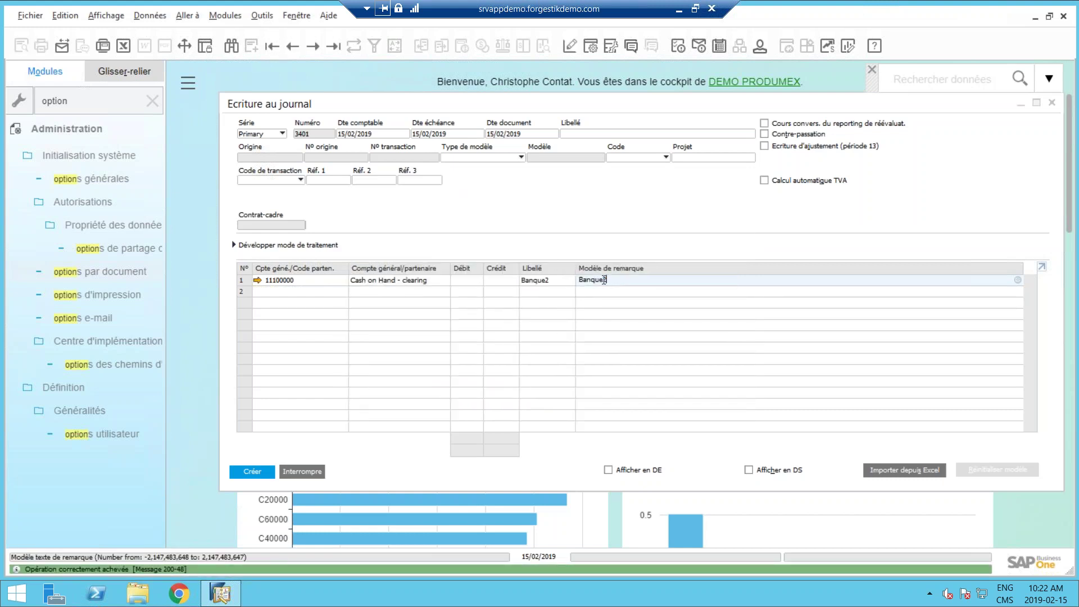
double_click(614, 280)
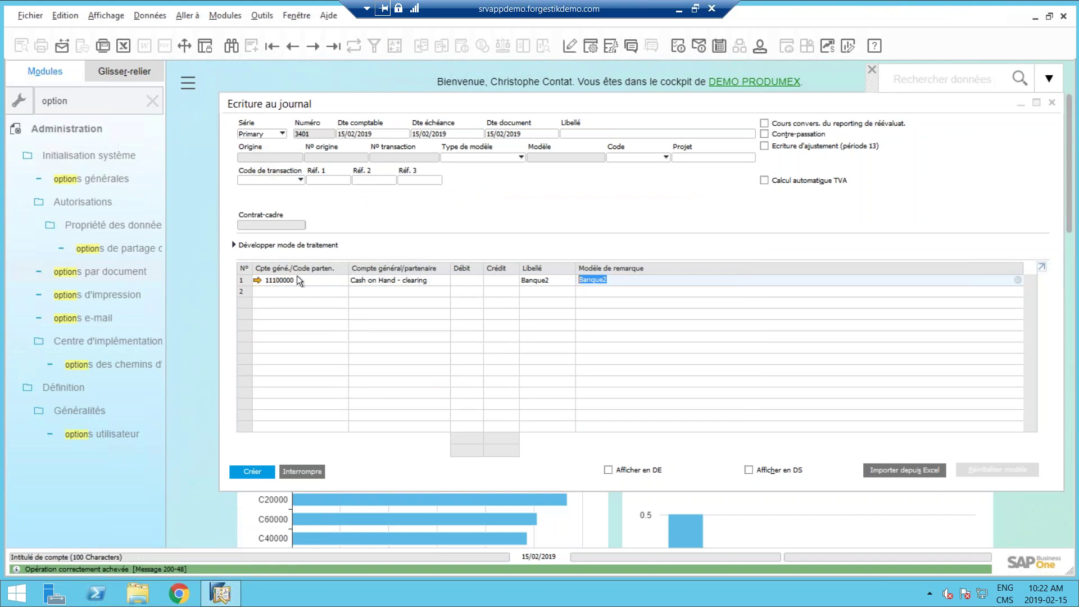
Check the Modèle de remarque in the details of account 11100000, then cancel out of the account windows and the journal entry
left_click(258, 280)
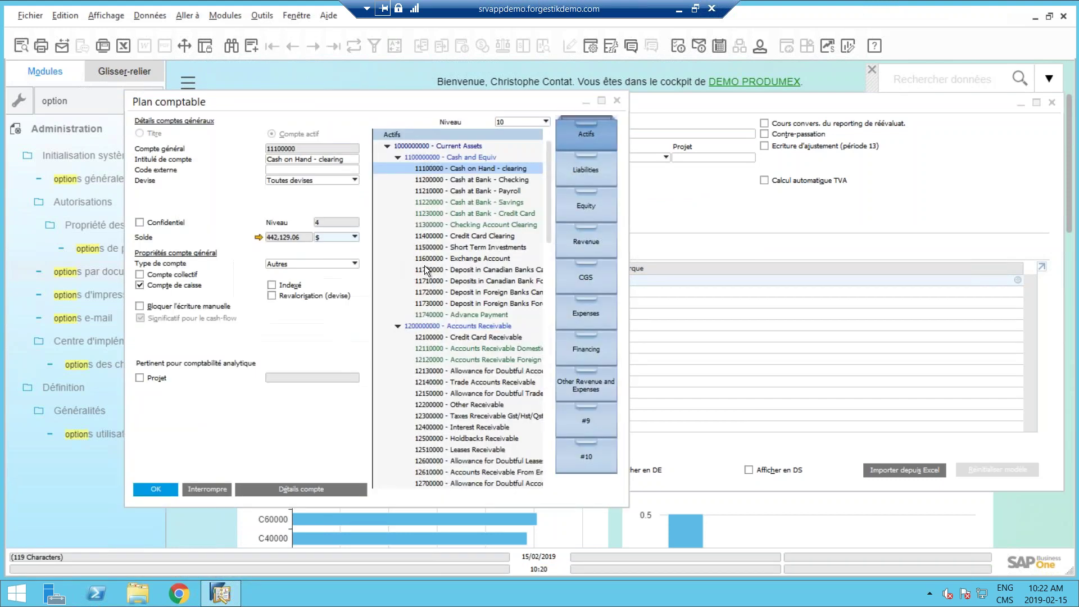
left_click(287, 489)
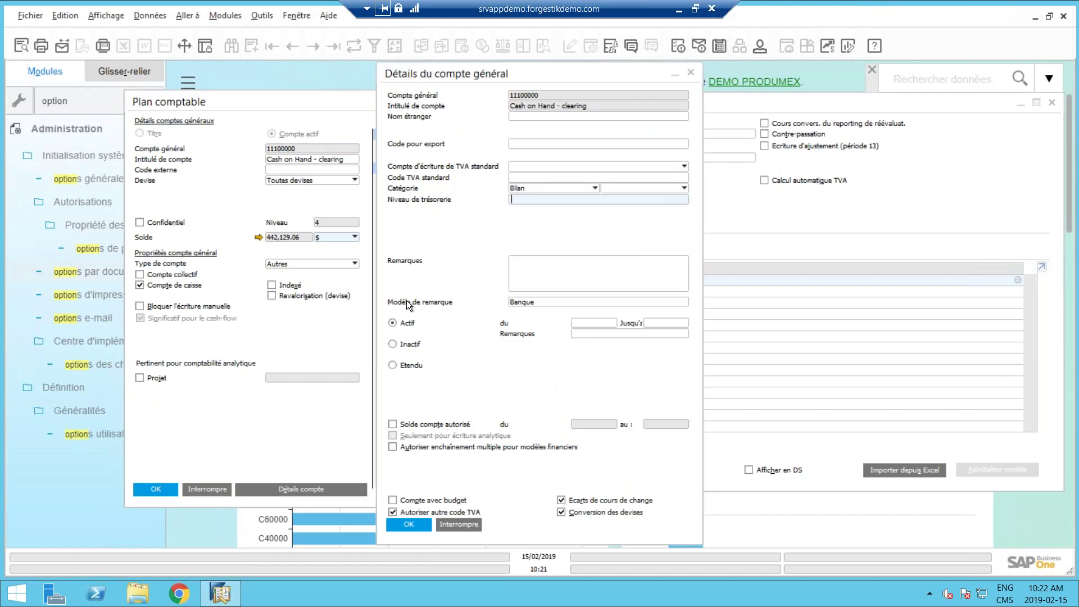
double_click(528, 302)
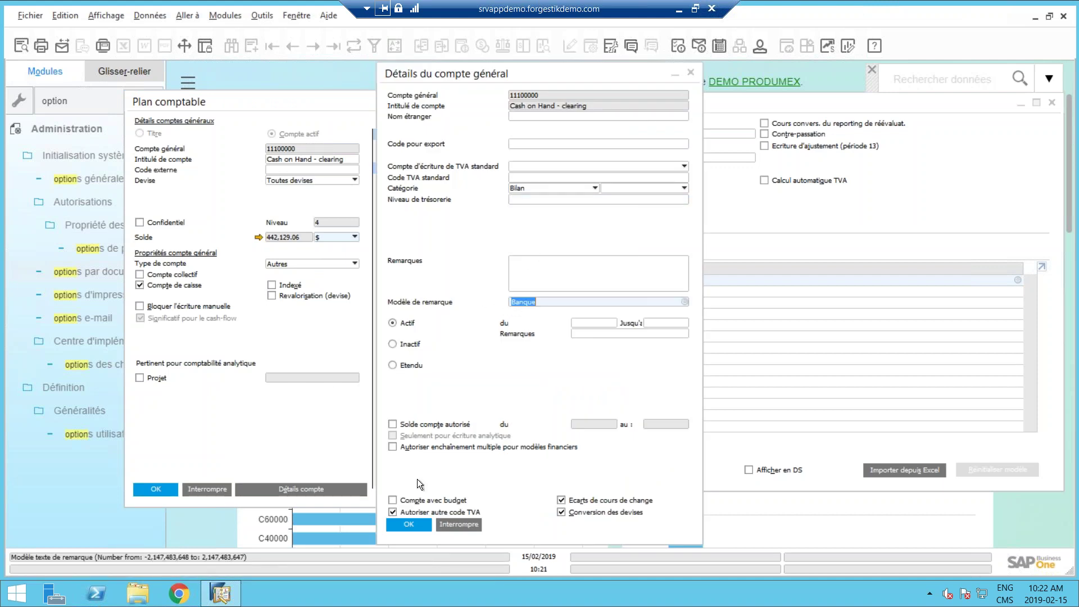
left_click(460, 523)
left_click(207, 489)
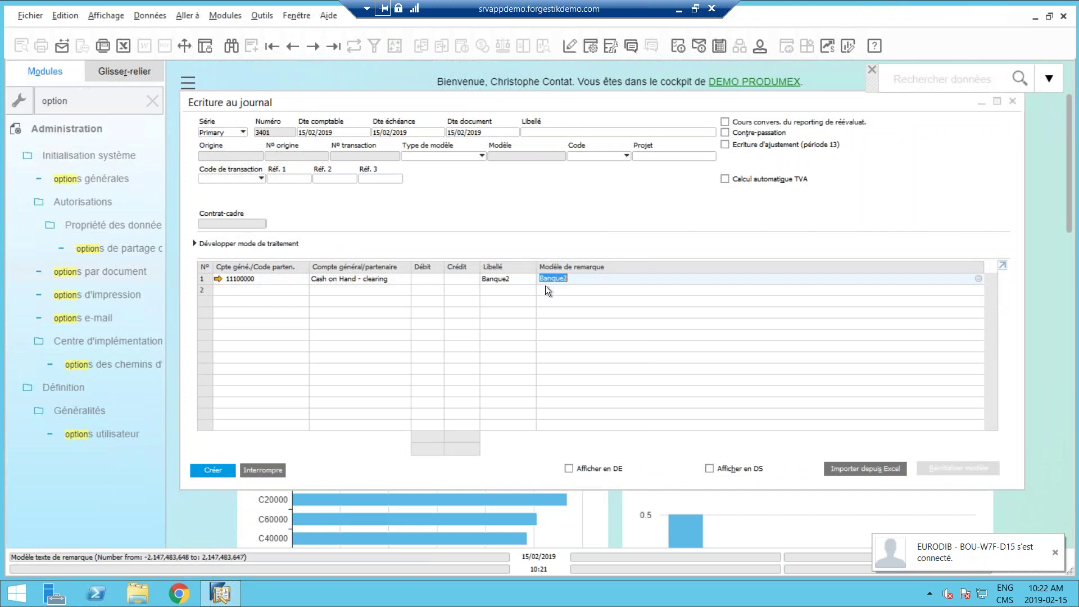
left_click(271, 471)
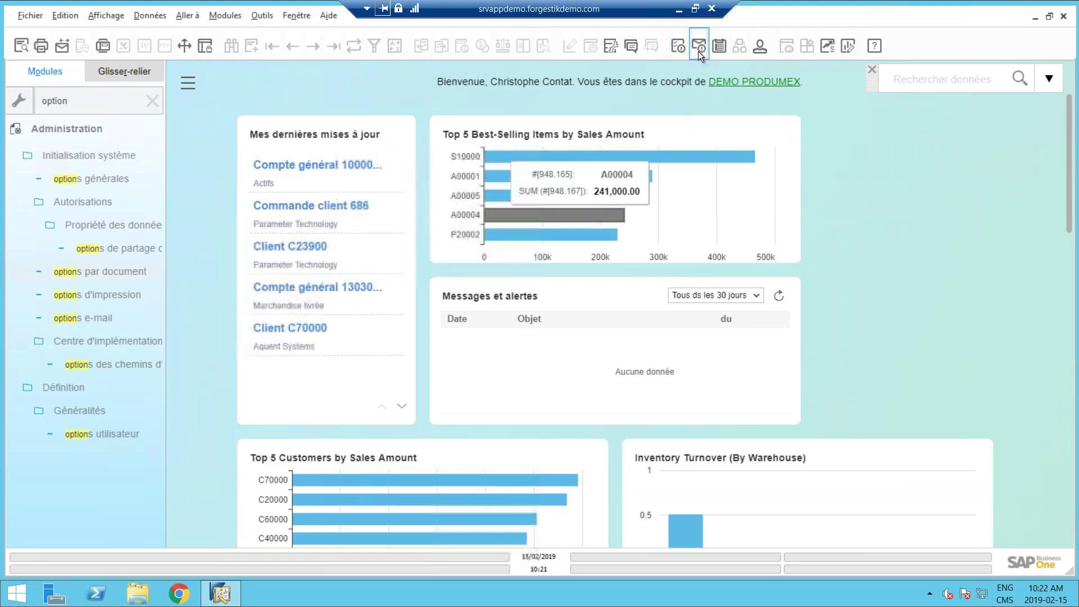
Open the Gestionnaire des requêtes, move its window to the middle of the workspace, and expand the System query category
left_click(676, 52)
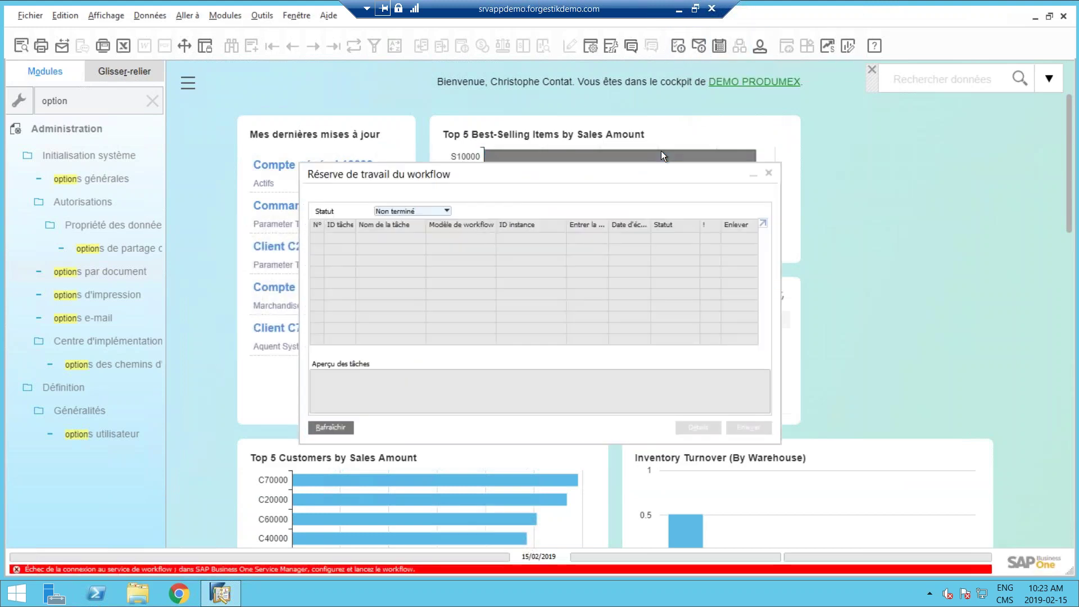
left_click(769, 173)
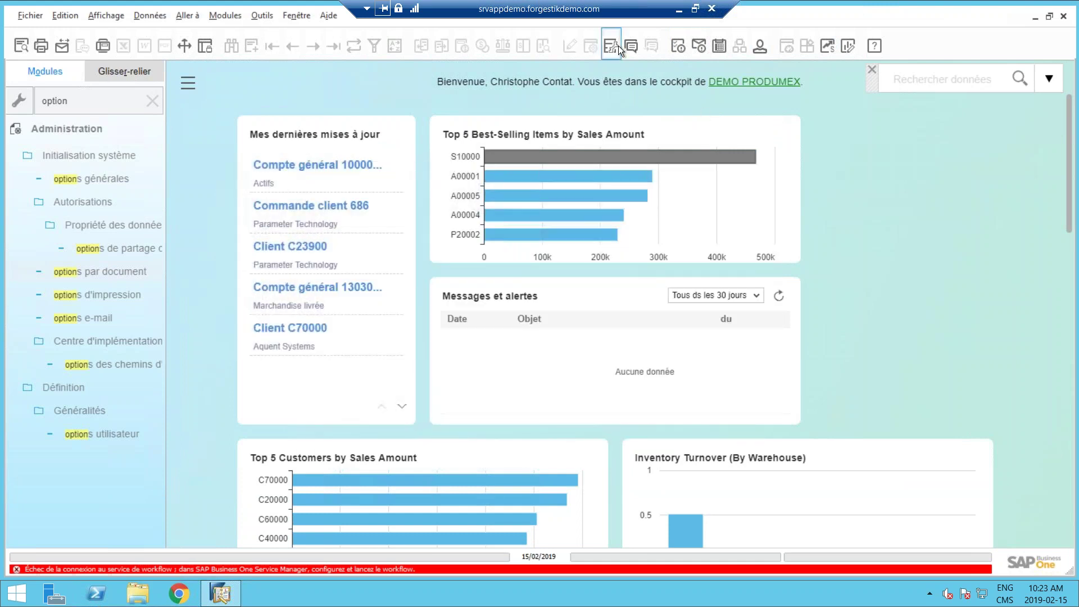
left_click(614, 47)
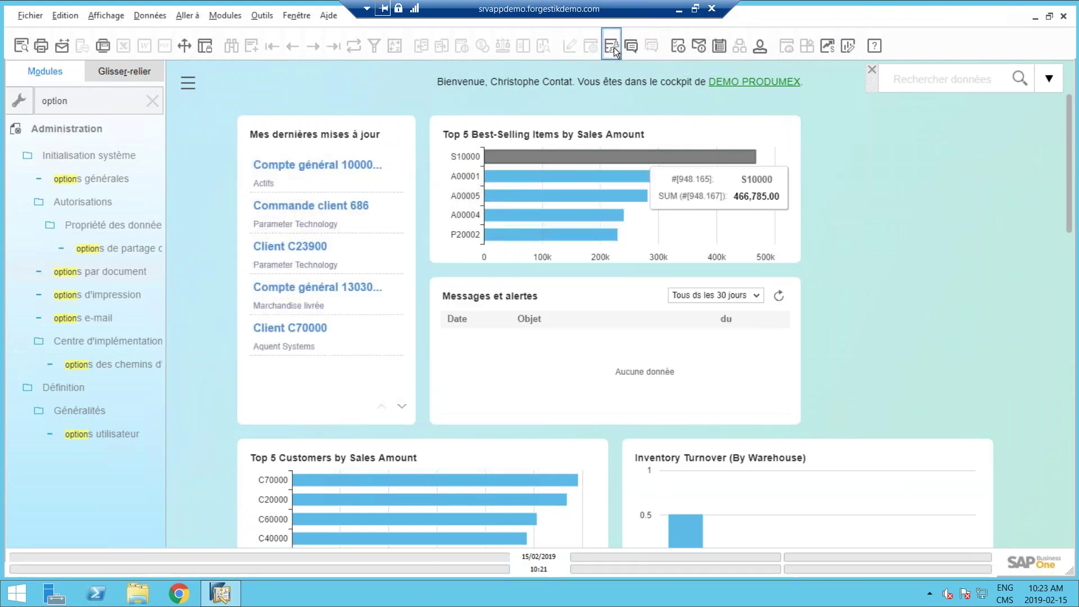
left_click_drag(254, 302, 564, 191)
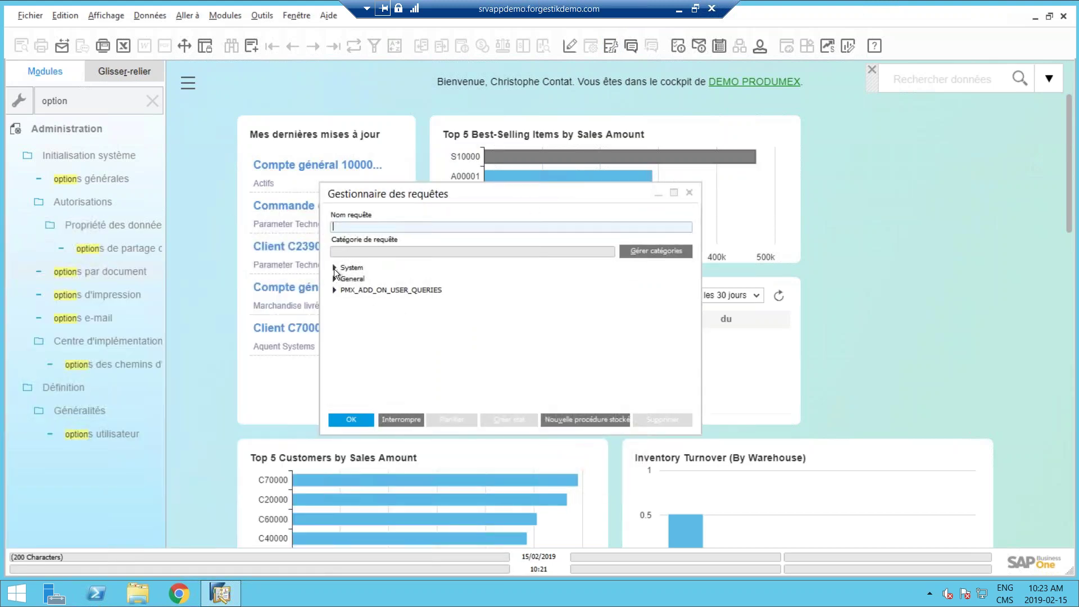
left_click(334, 268)
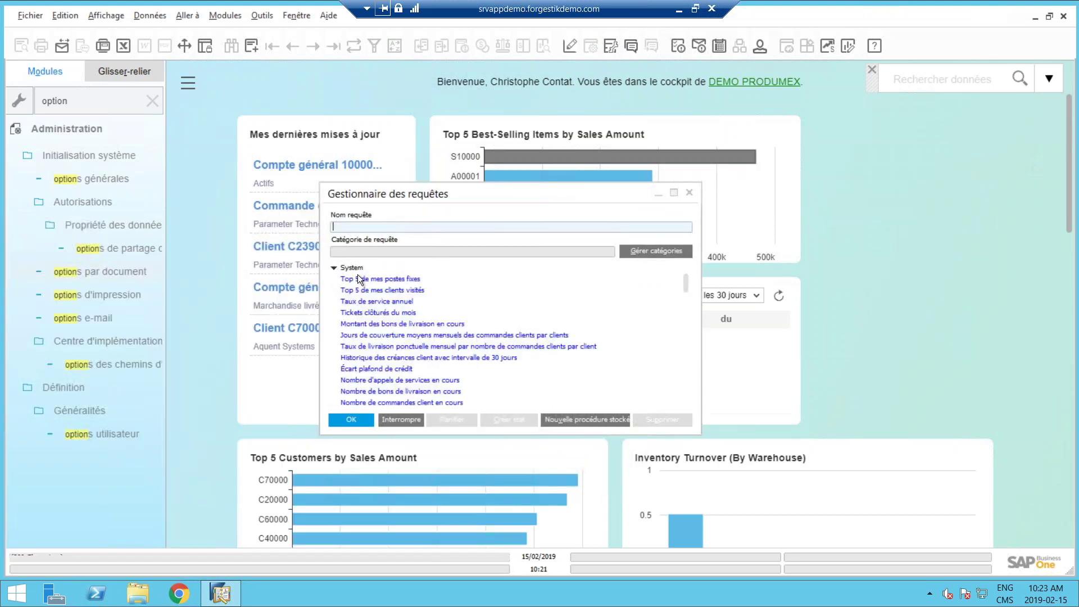
left_click(334, 268)
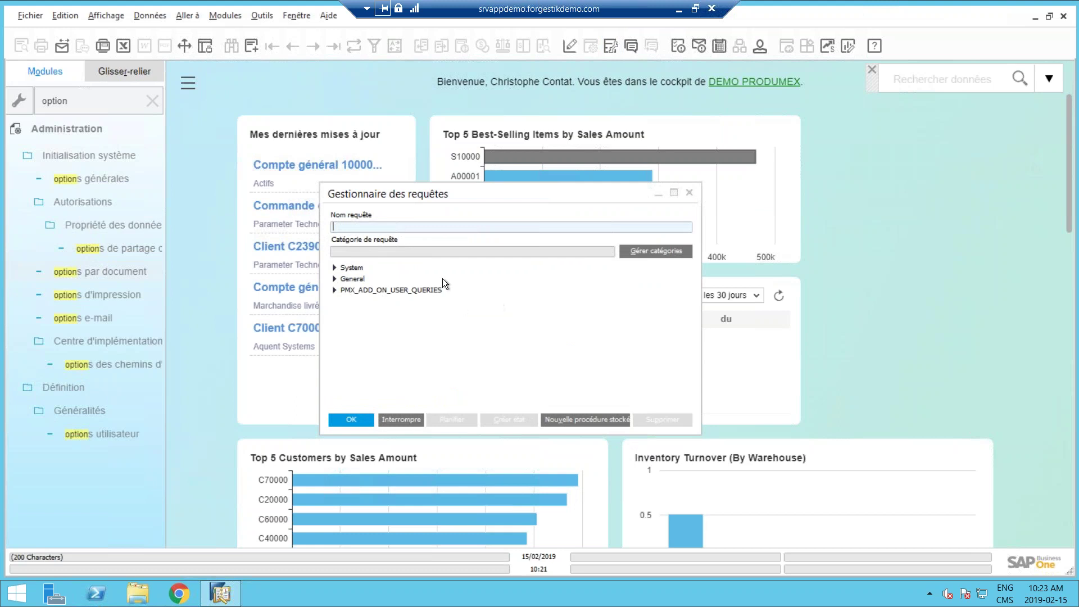
left_click(333, 267)
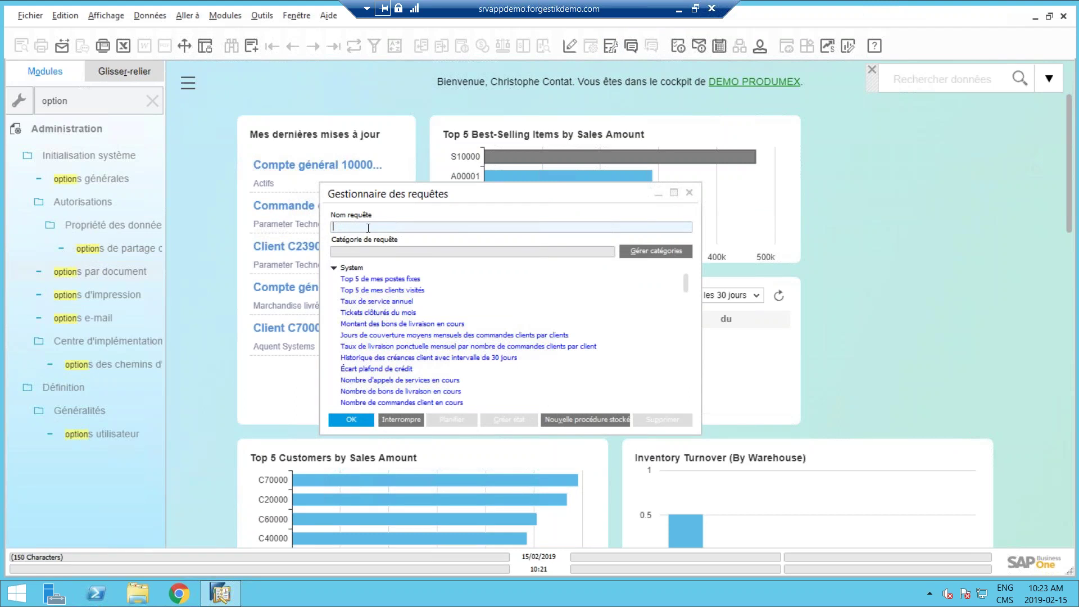
Filter the queries by "plafo", select the System query Écart plafond de crédit, and shift the window slightly aside
type("pla")
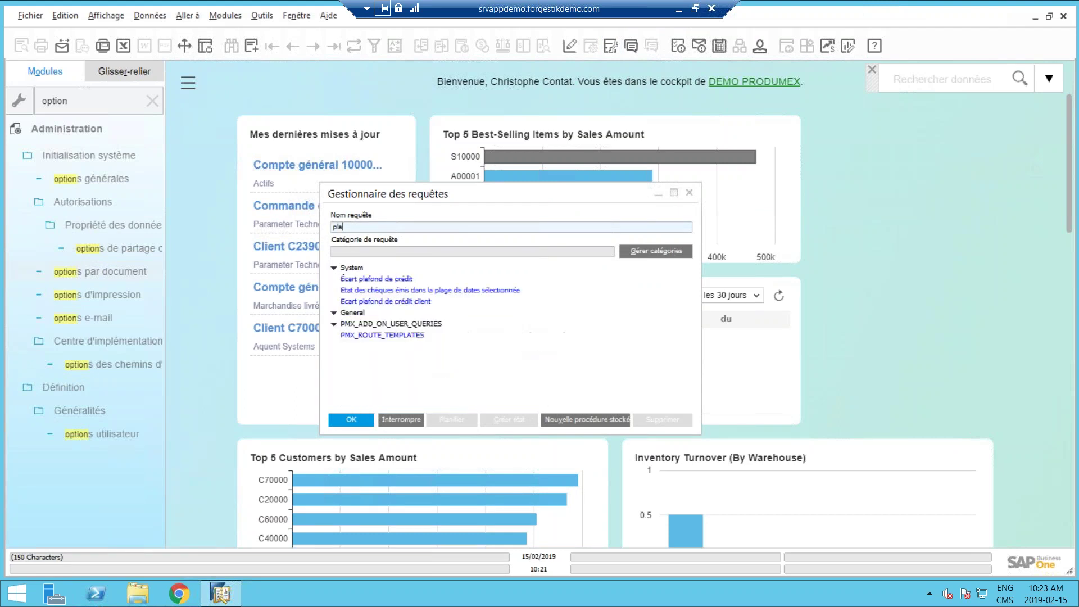
type("fo")
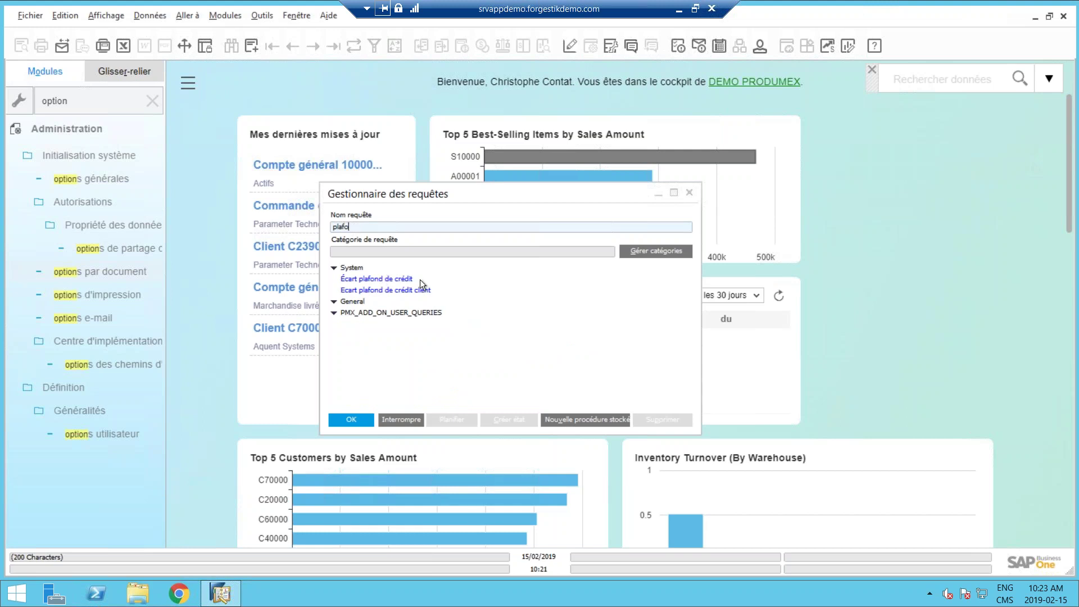
left_click(393, 279)
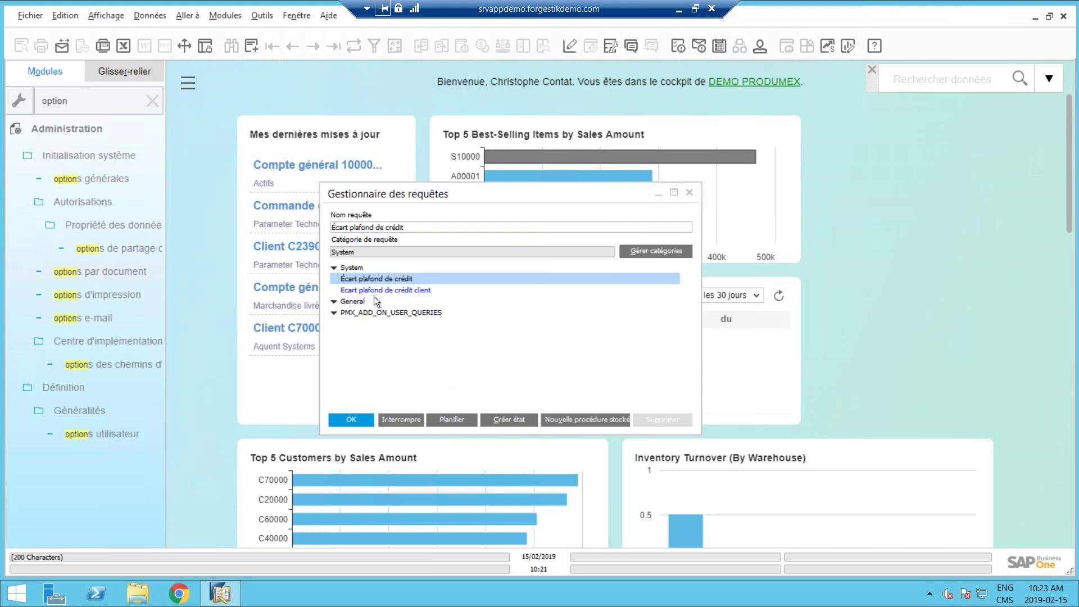
left_click(422, 227)
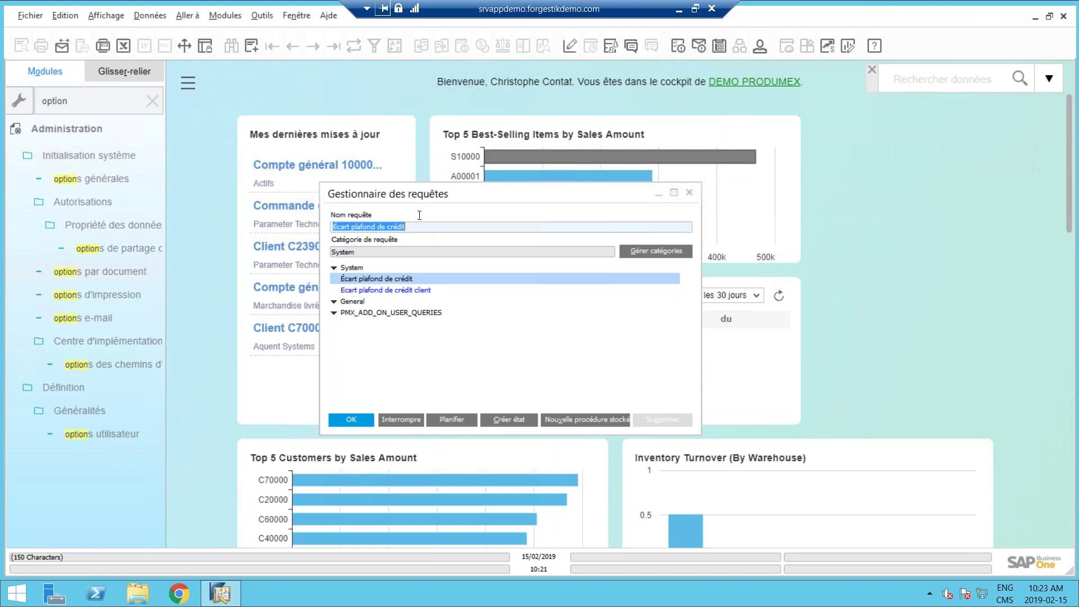
left_click_drag(416, 196, 463, 196)
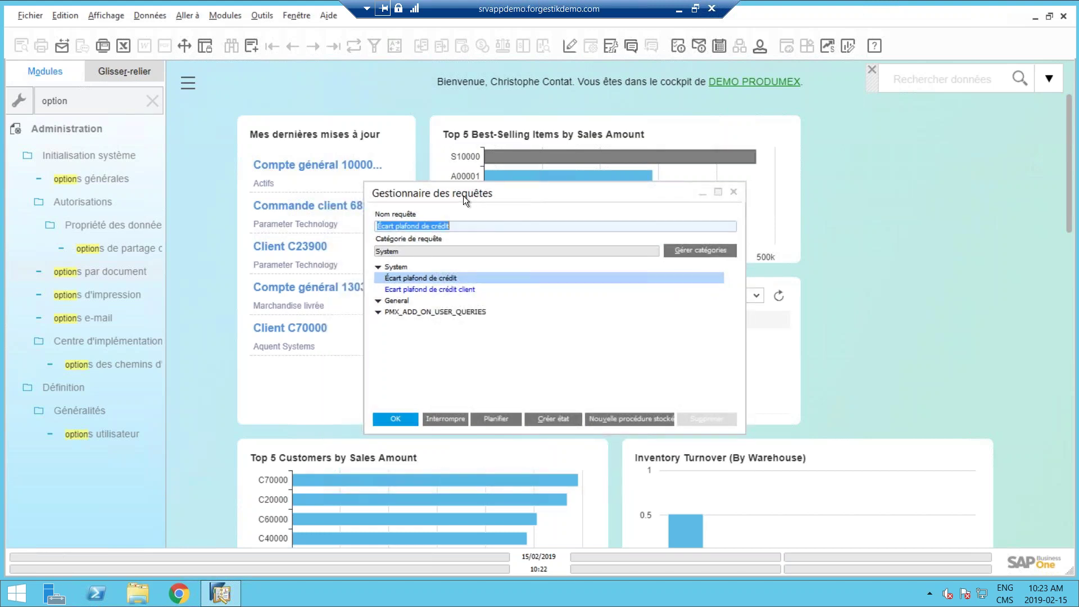
Close the Gestionnaire des requêtes without running a query and clear the "option" search from the module menu
left_click_drag(465, 225, 354, 226)
left_click(450, 419)
left_click(19, 102)
key("BackSpace")
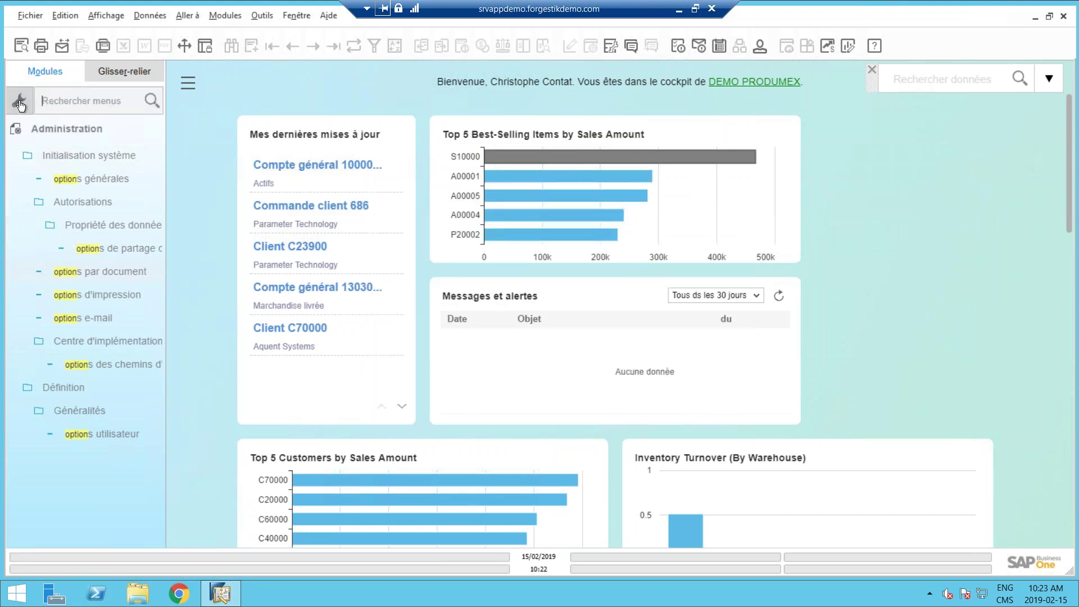
Open the Fiche partenaire from the Partenaires module and move its window so the side fields are fully visible
left_click(68, 291)
left_click(79, 156)
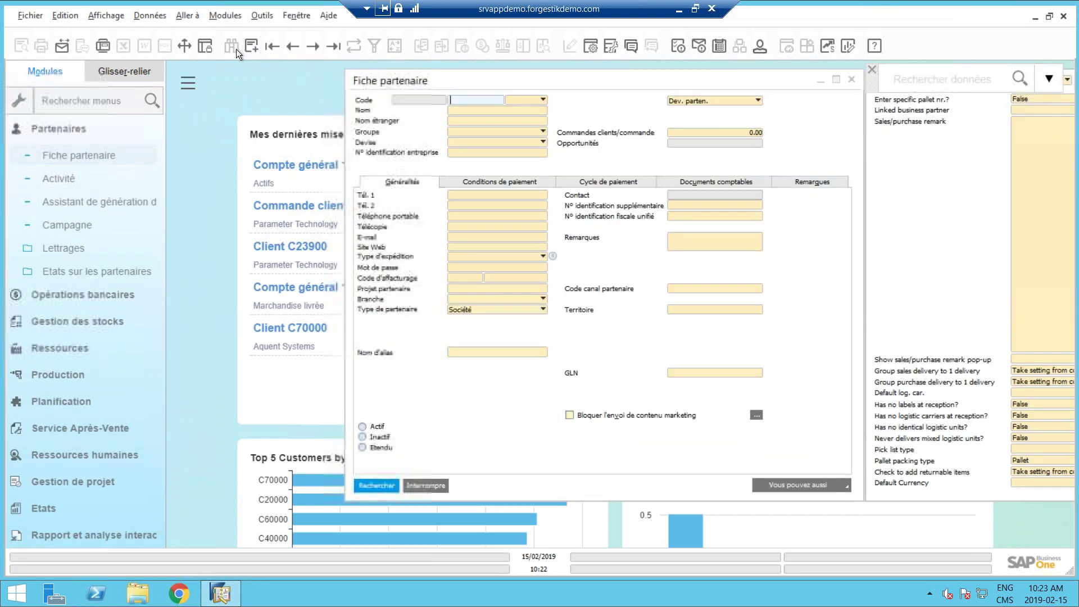
left_click_drag(412, 92, 376, 99)
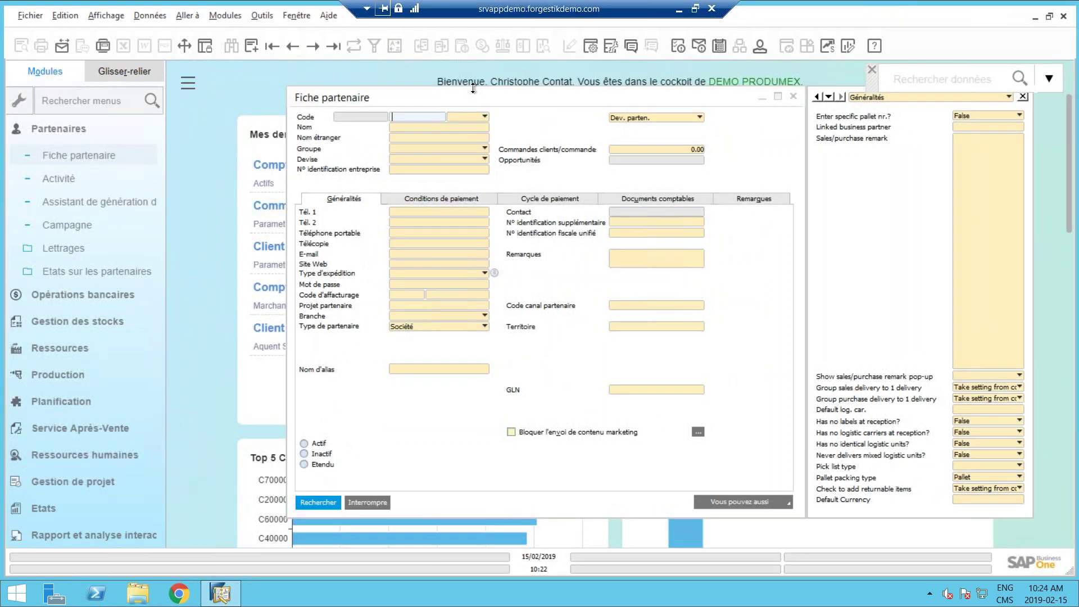
Search for all partners of type Client with the code "*" and enlarge the resulting list window
left_click(474, 117)
left_click(468, 129)
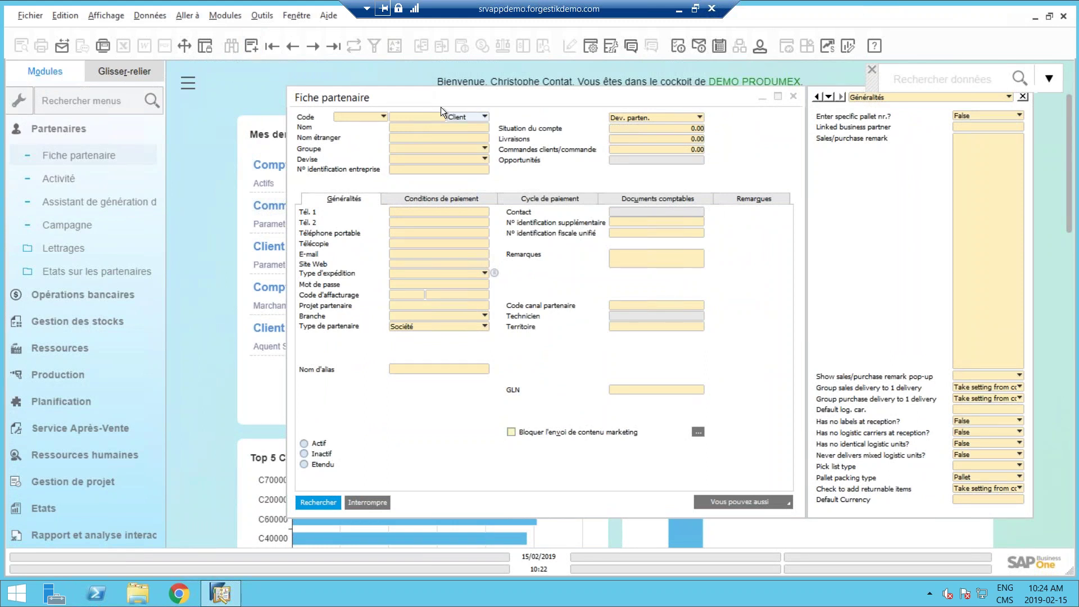
left_click(470, 116)
left_click(423, 116)
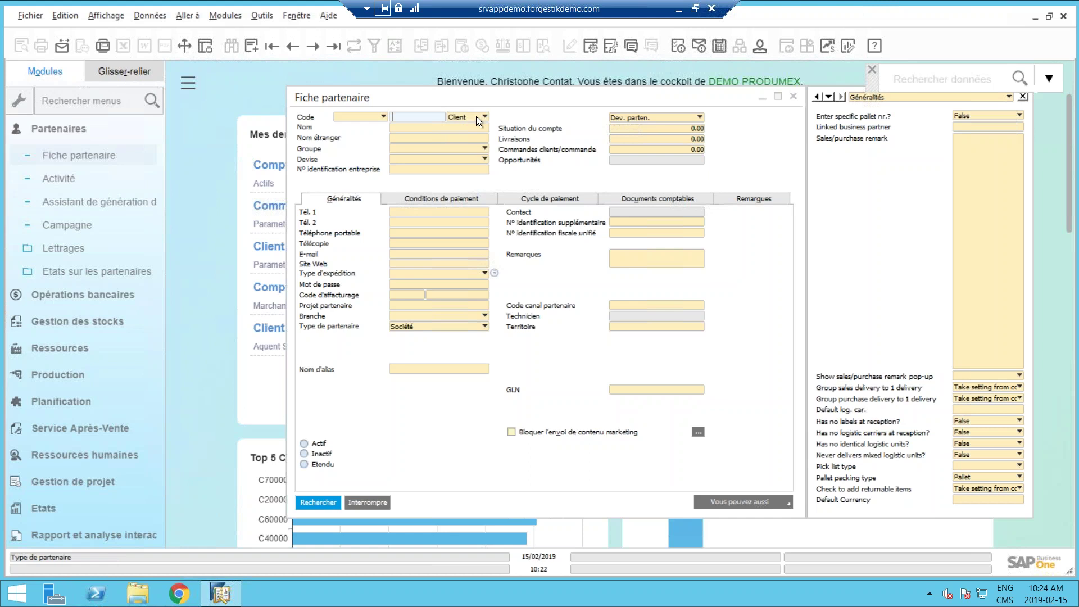
type("*")
key("Return")
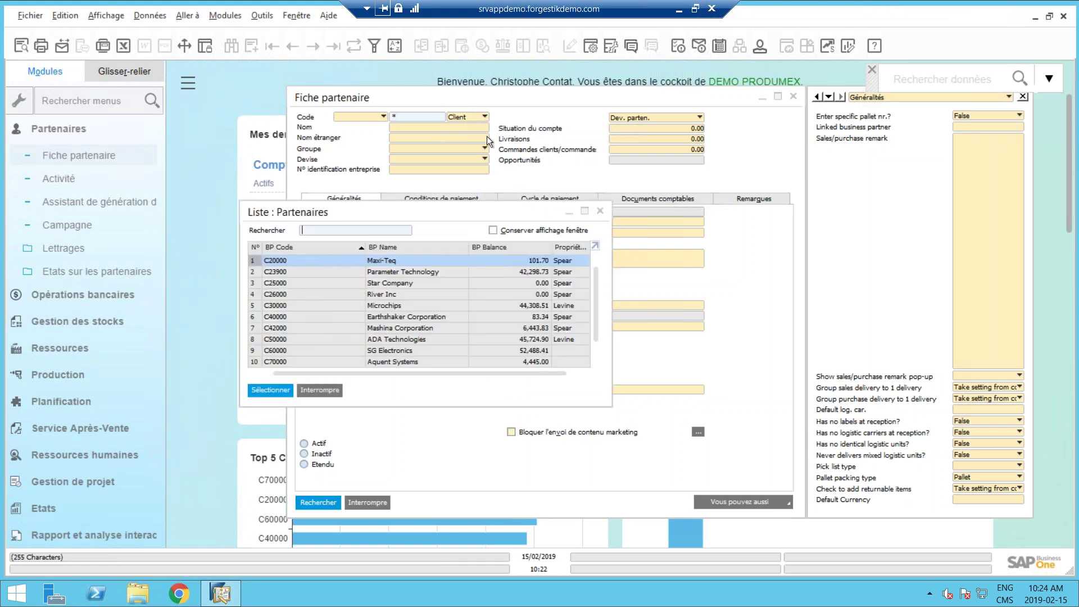
left_click_drag(610, 406, 713, 444)
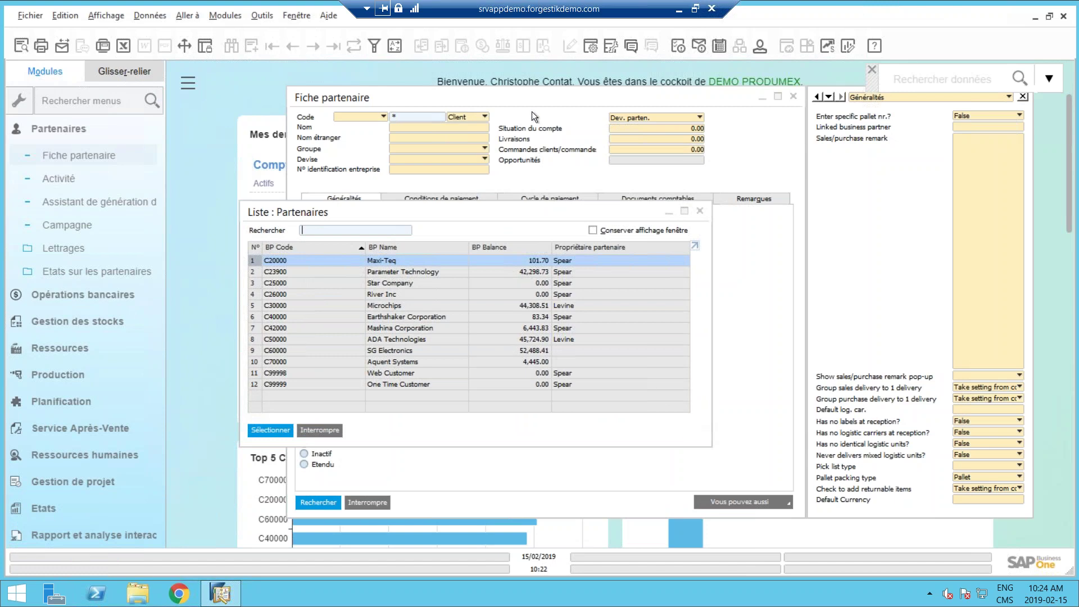
Prepare a table filter with Propriétaire partenaire set to Egal à a chosen owner, and cancel it without applying
left_click(373, 48)
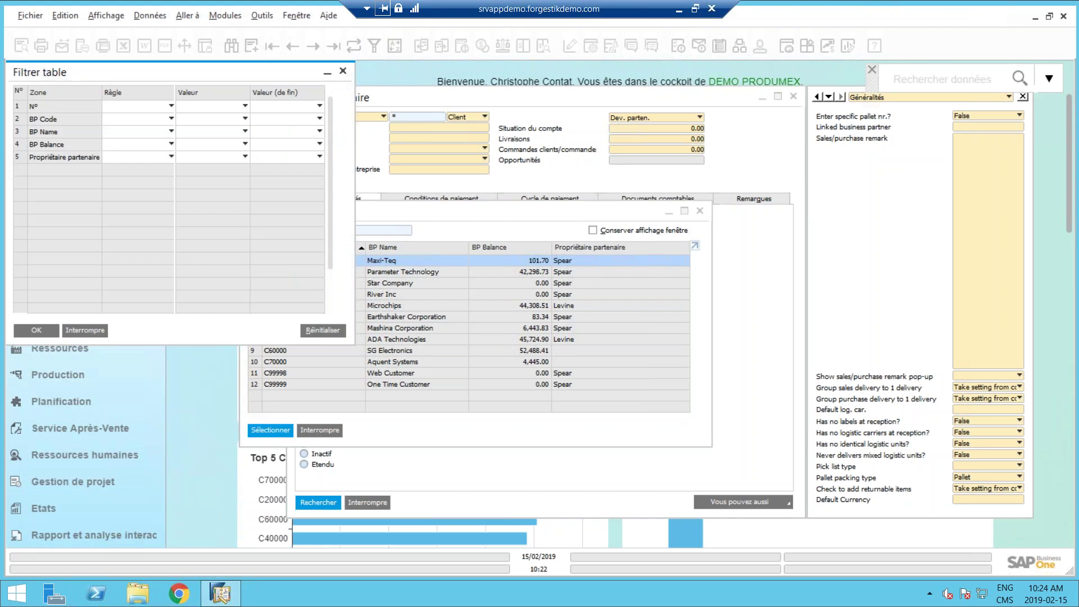
left_click(134, 157)
left_click(124, 170)
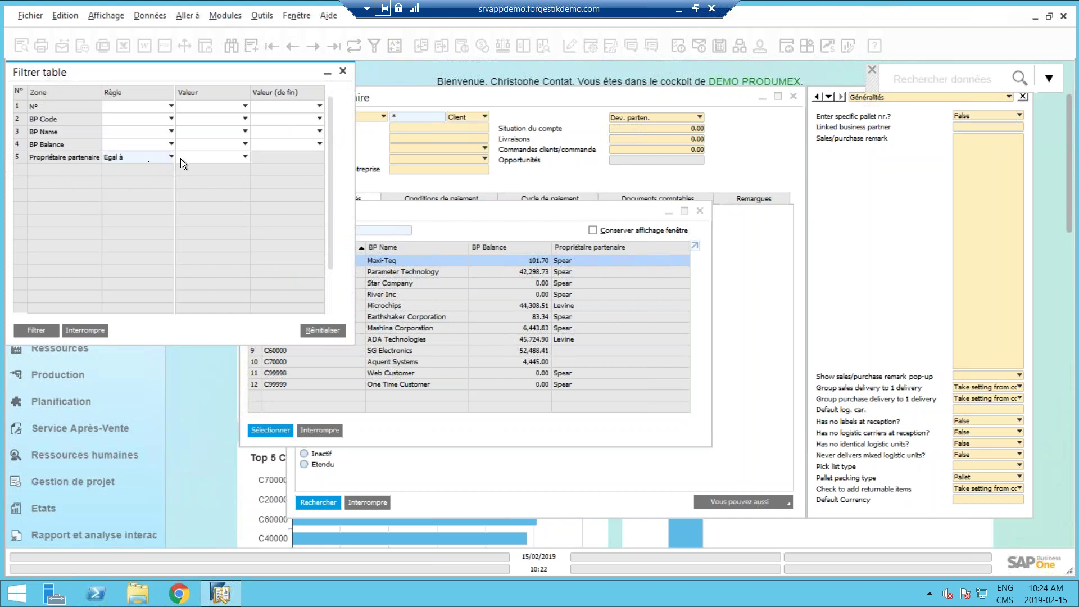
left_click(191, 157)
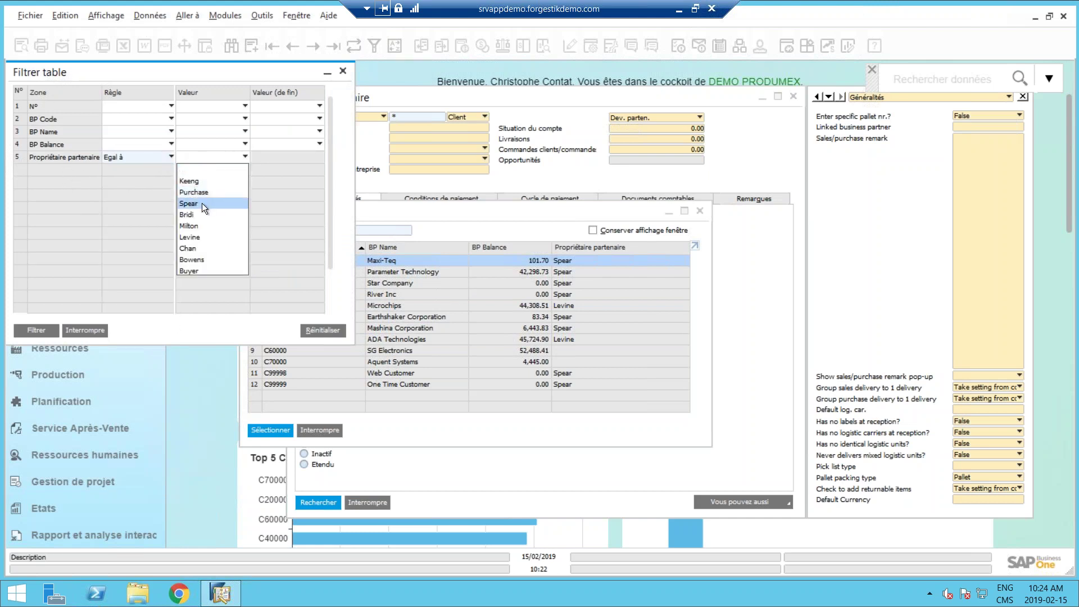
left_click(191, 237)
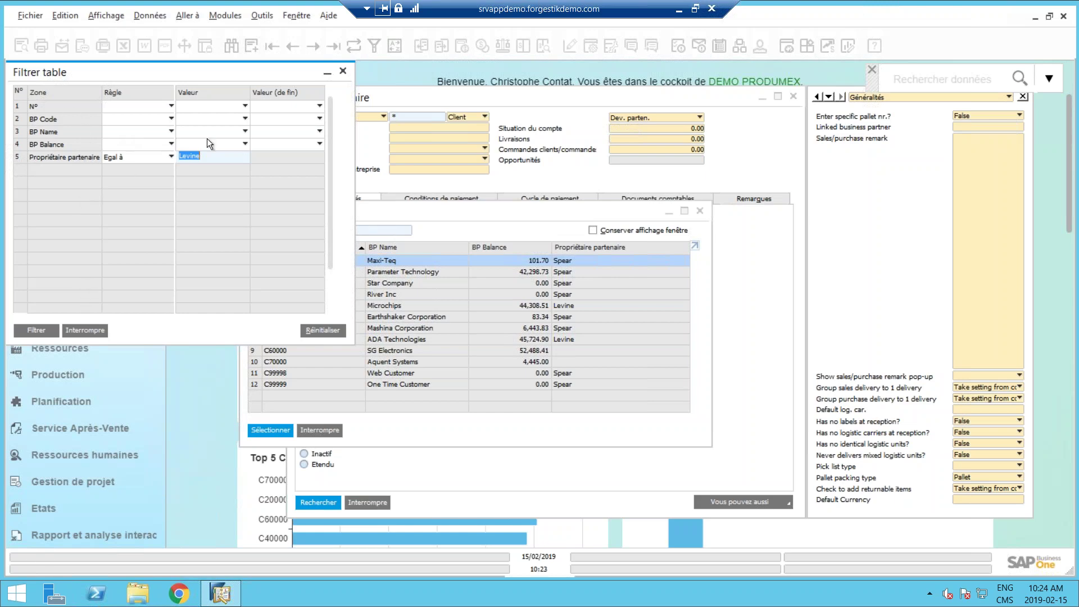
left_click(90, 330)
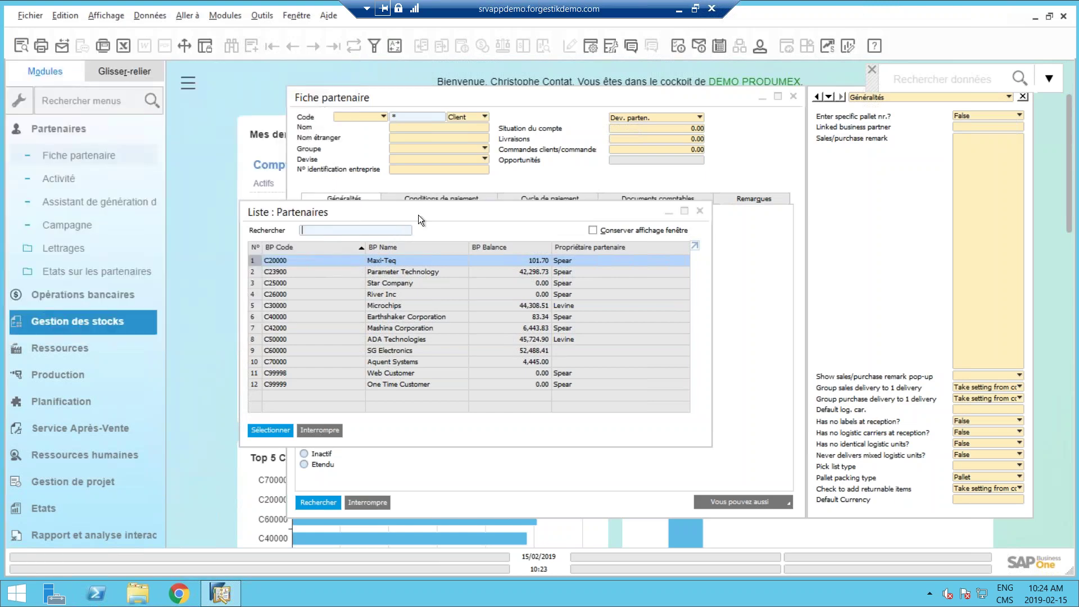
Add the Caractéristique 1 field as a fifth column in the partner list options and save the change
left_click(595, 49)
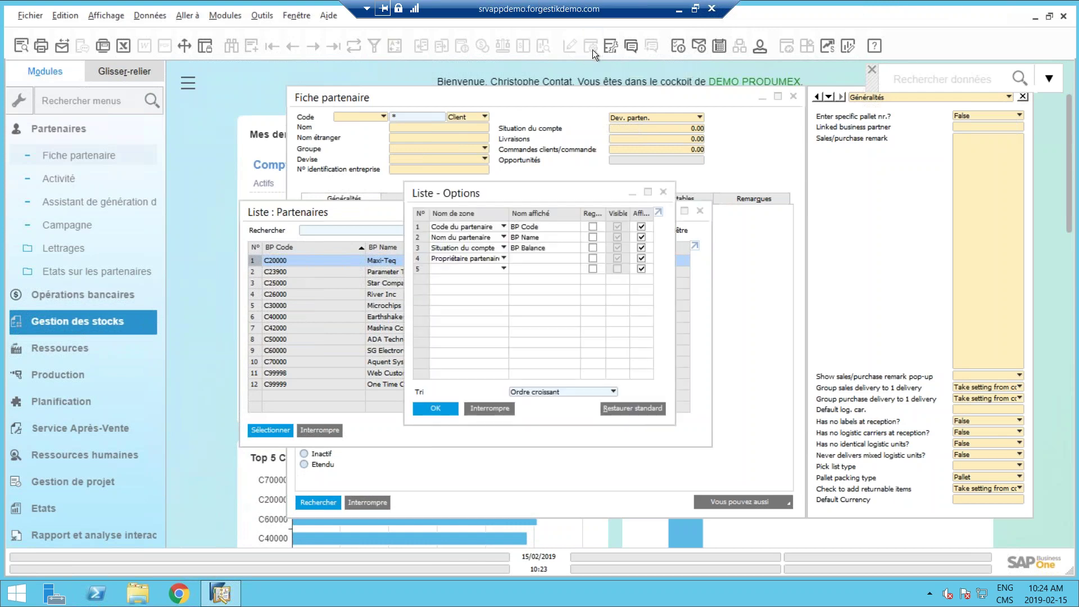
left_click(463, 272)
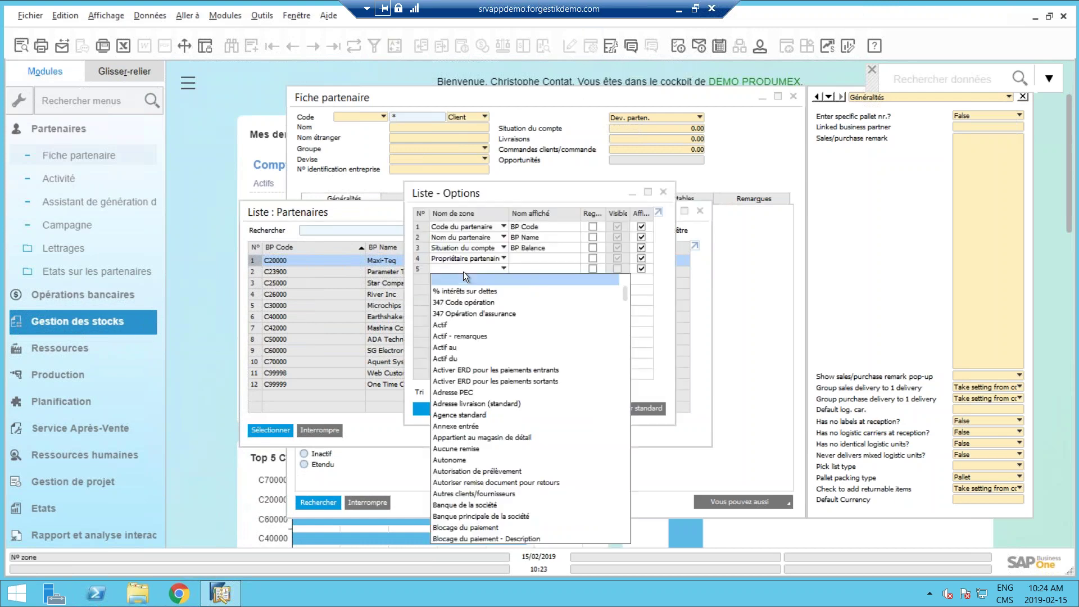
scroll(506, 428, "down", 2)
scroll(506, 495, "down", 3)
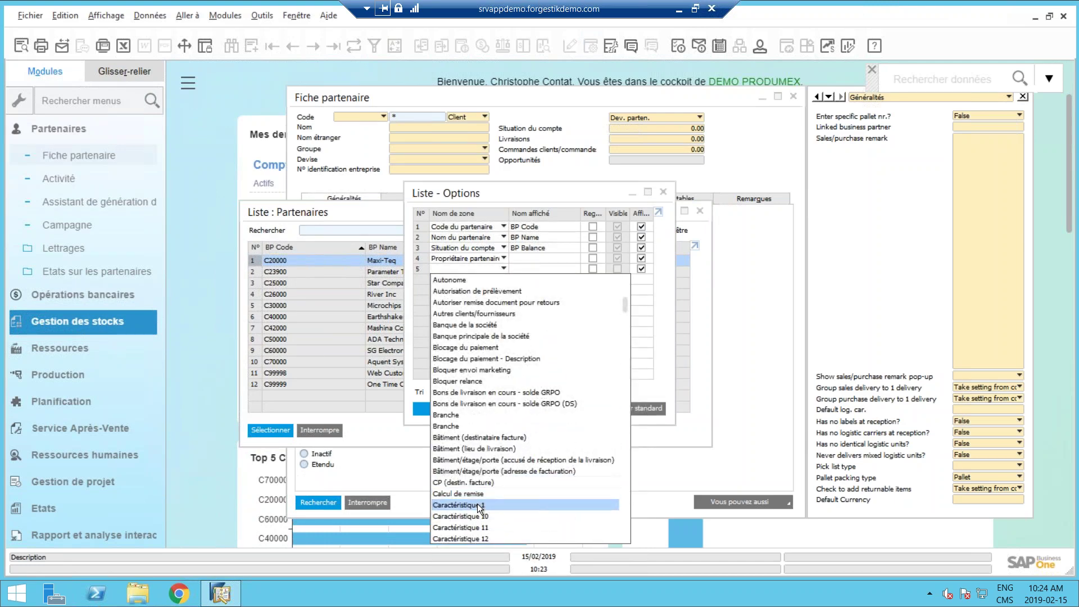
left_click(477, 504)
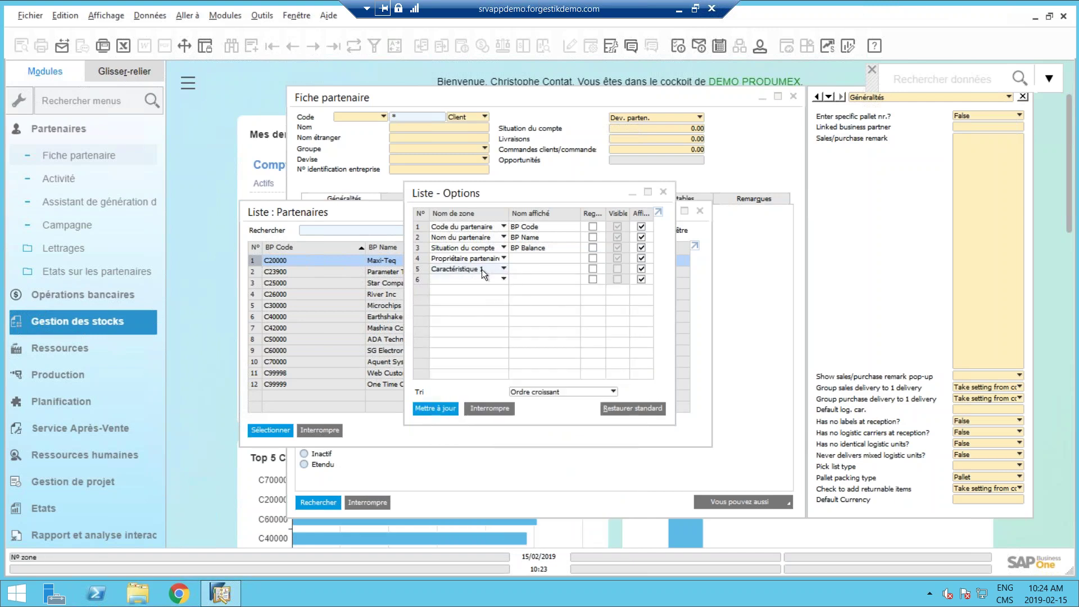
left_click(445, 407)
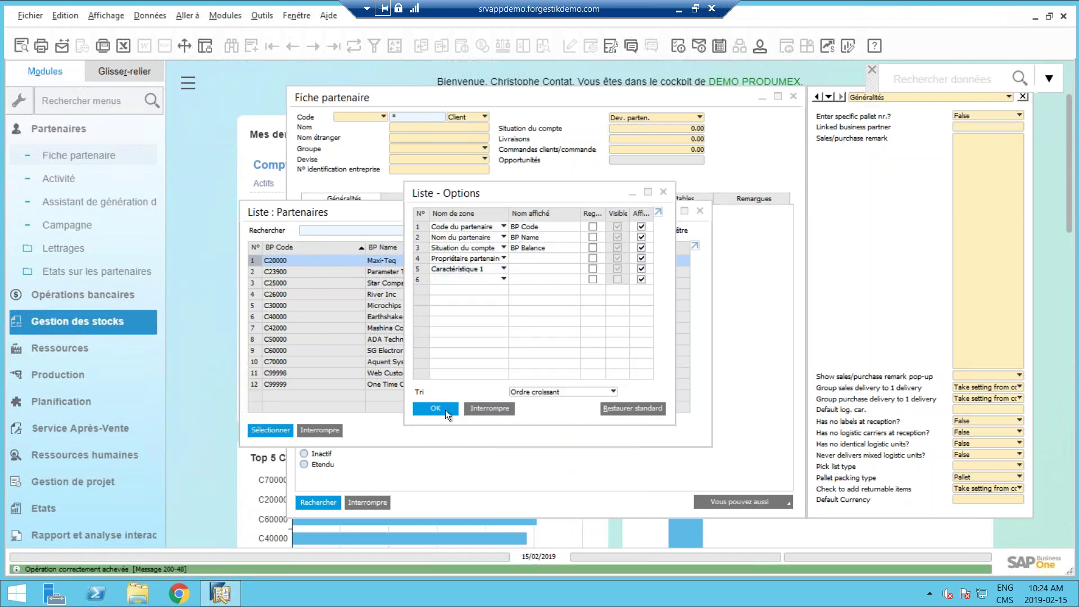
Rerun the partner search and widen the list window to show the Caractéristique 1 column
left_click(332, 434)
left_click(324, 503)
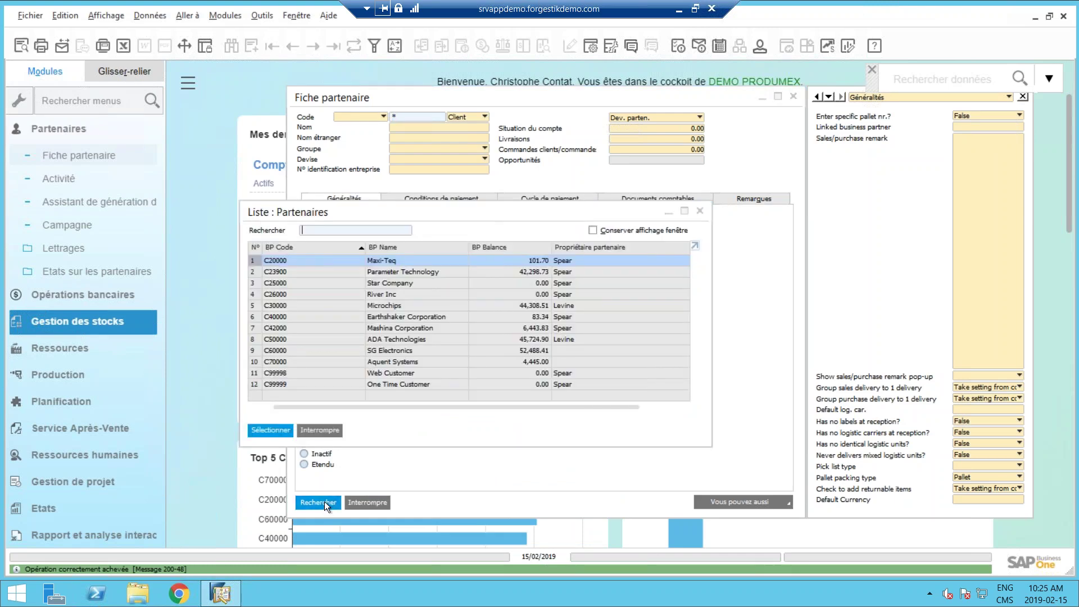
left_click_drag(608, 407, 672, 405)
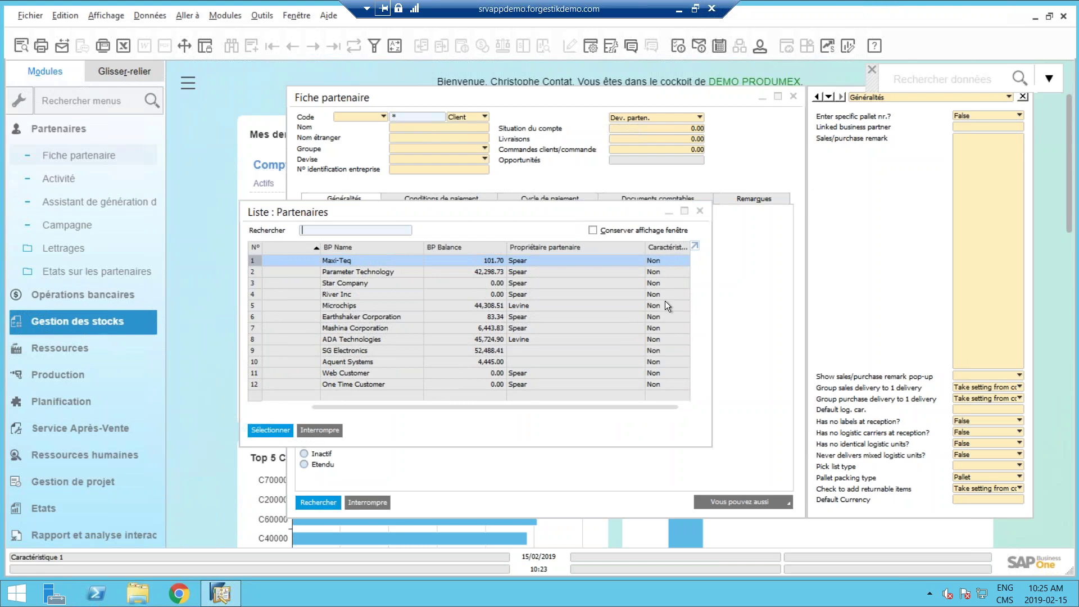
left_click_drag(520, 409, 406, 410)
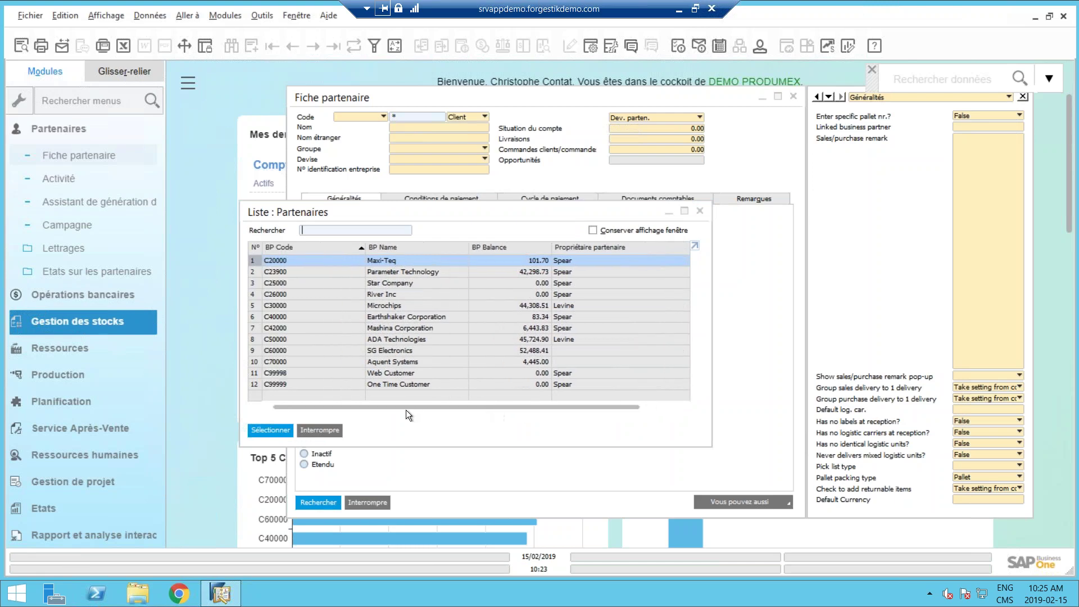
left_click_drag(711, 444, 814, 482)
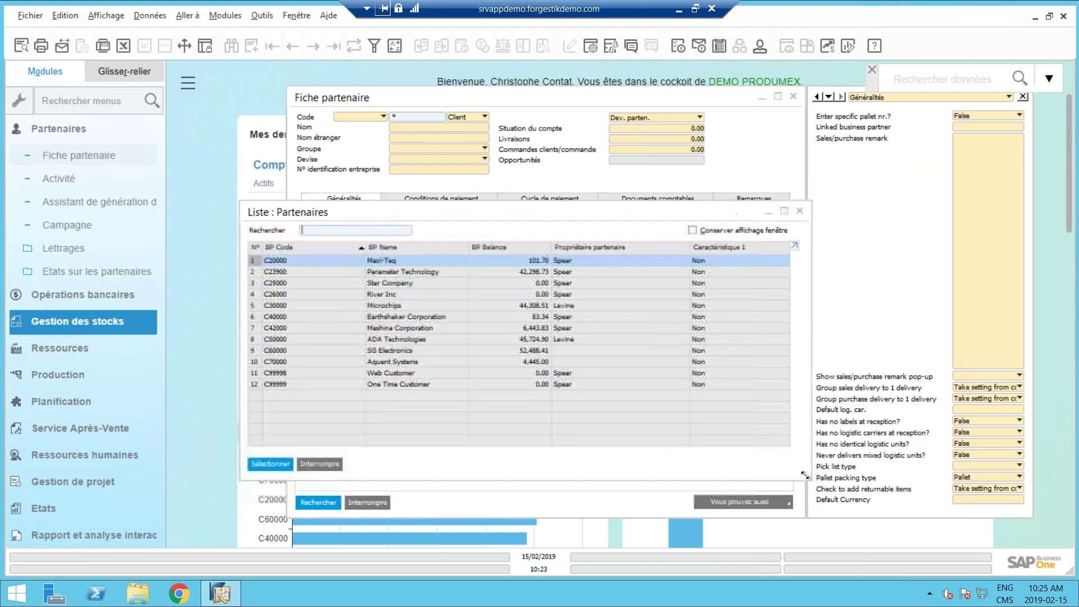
Turn on Conserver affichage fenêtre for the partner list, open the Star Company record from it, and cancel out of the record
left_click(421, 273)
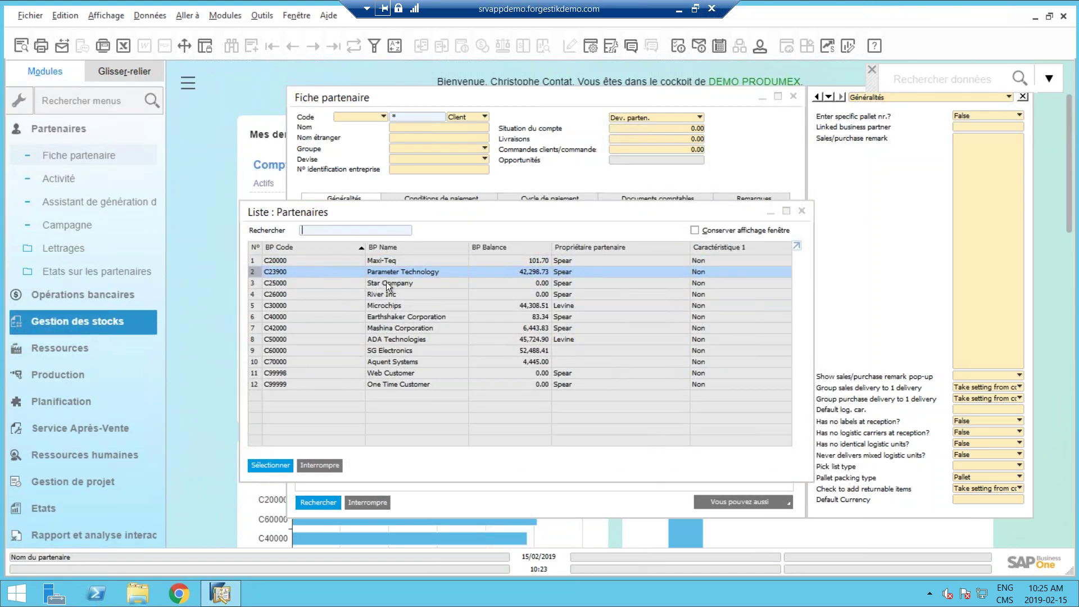
left_click(703, 230)
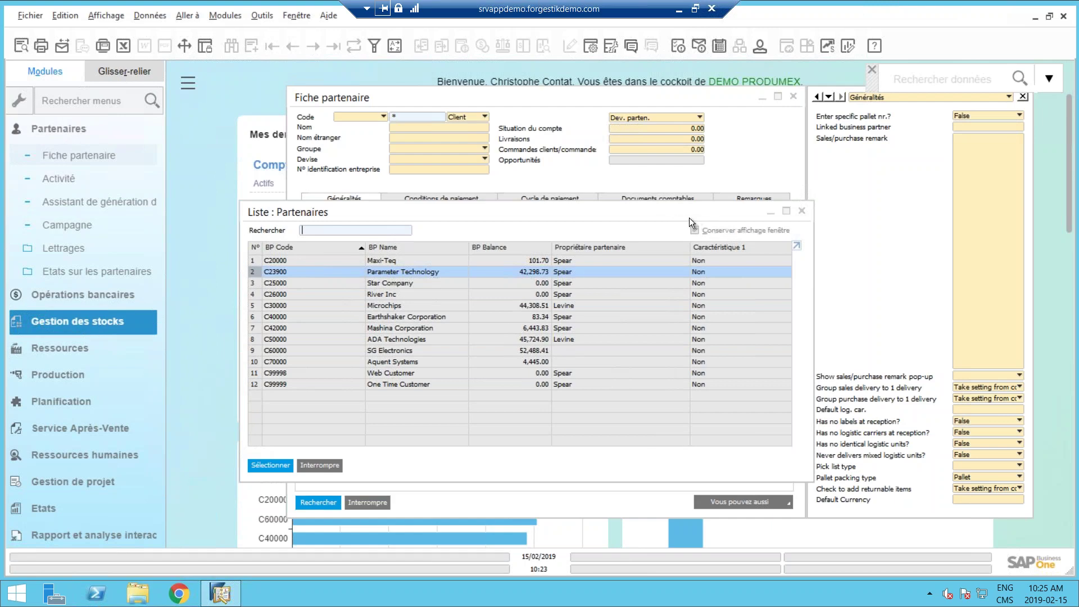
double_click(380, 282)
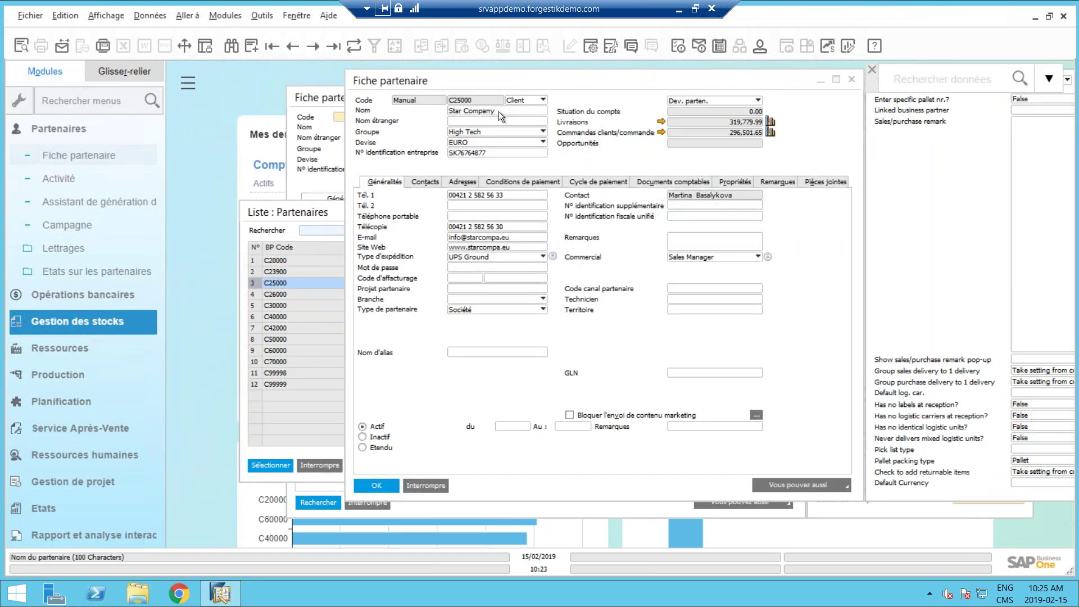
left_click(437, 485)
Open the Microchips record from the retained partner list, cancel out of it, and close the list
left_click(386, 294)
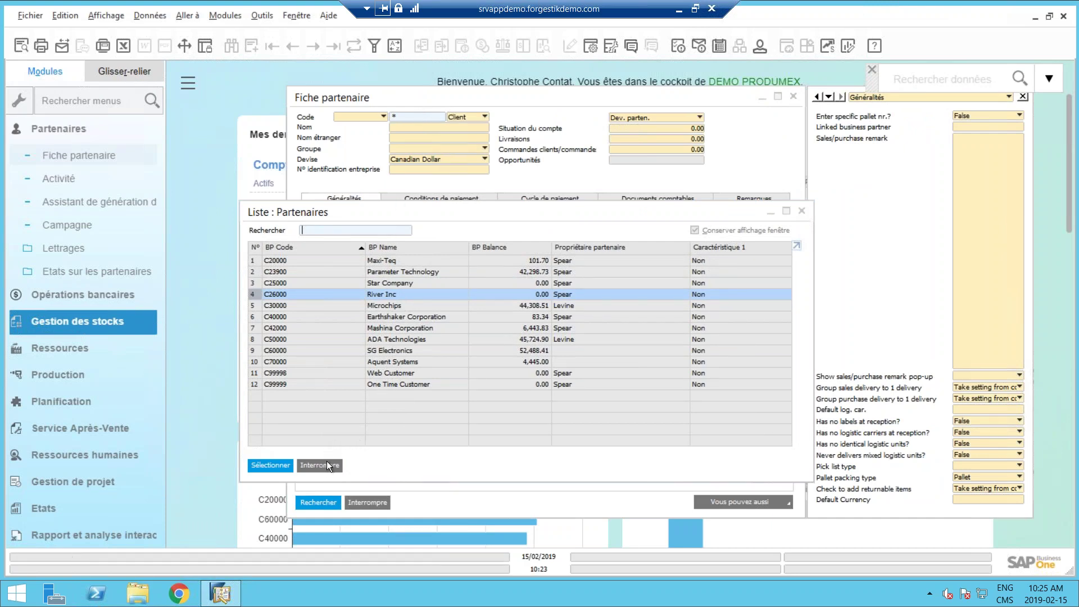
left_click(360, 304)
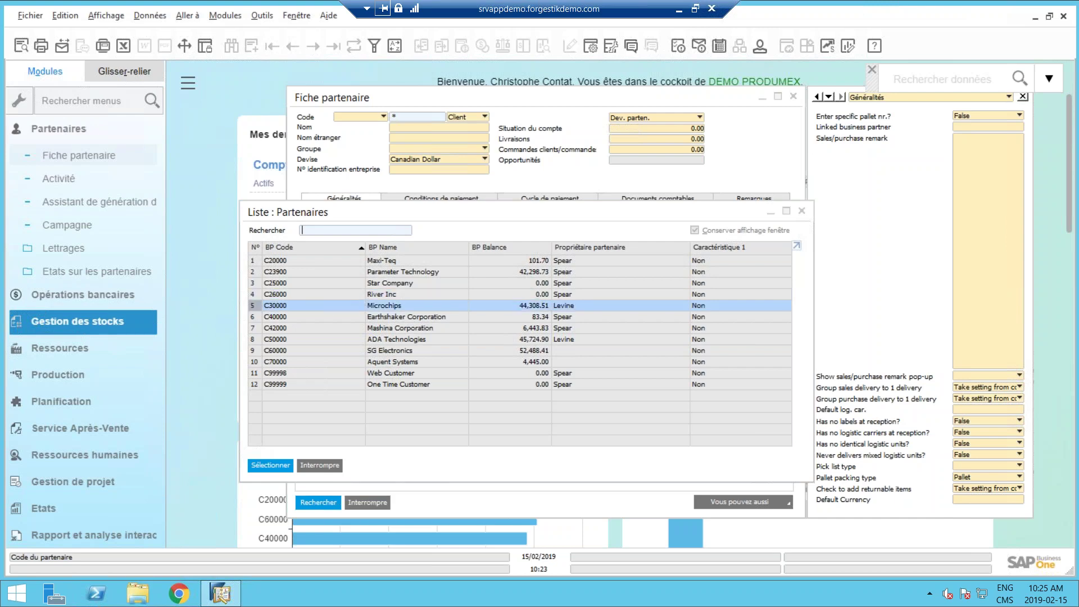
double_click(360, 303)
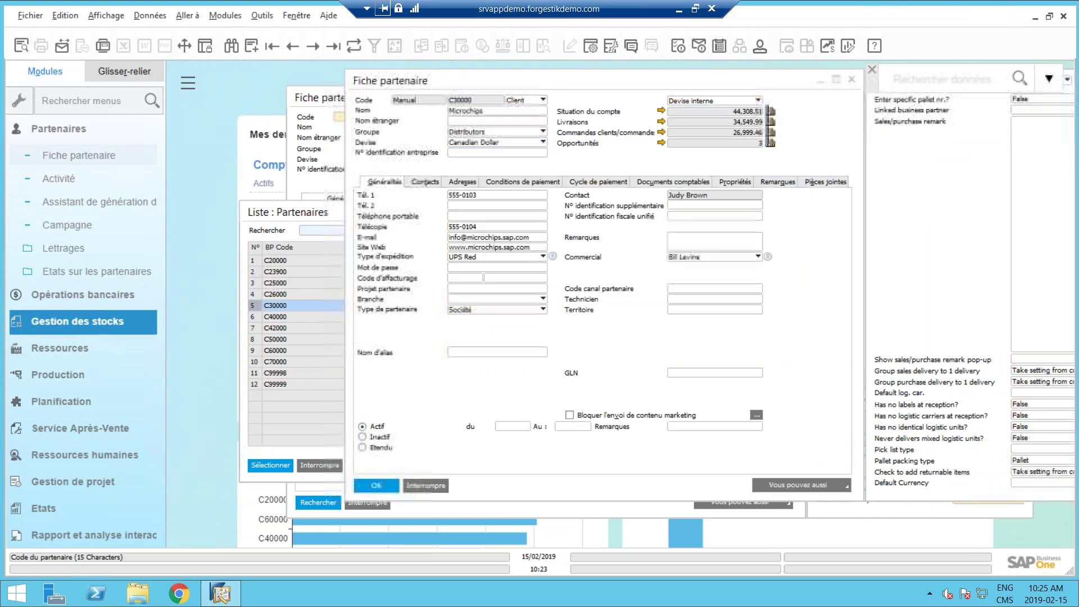
left_click(427, 487)
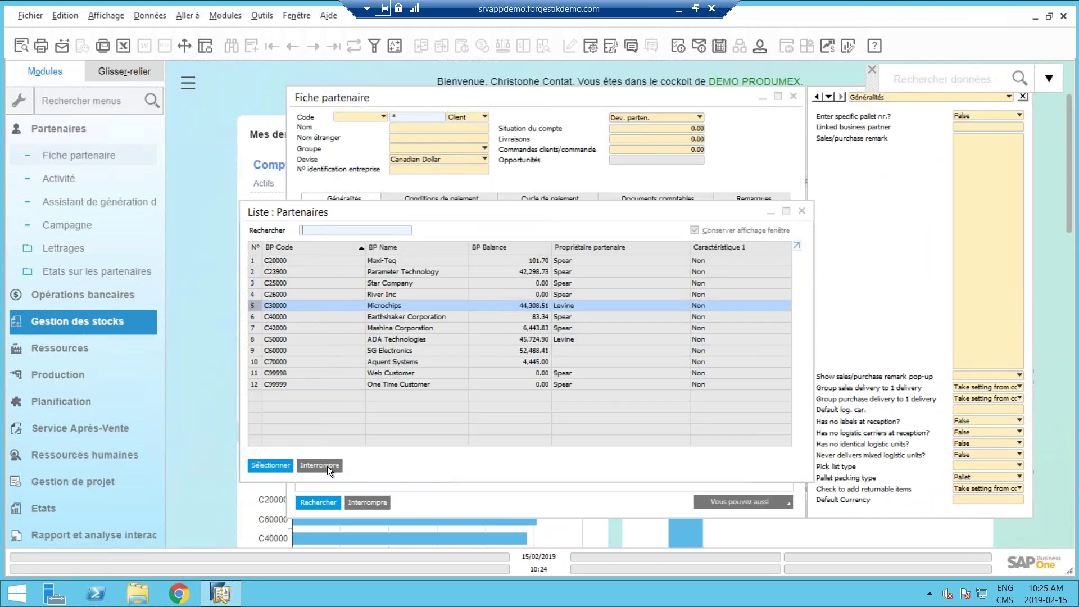
left_click(328, 466)
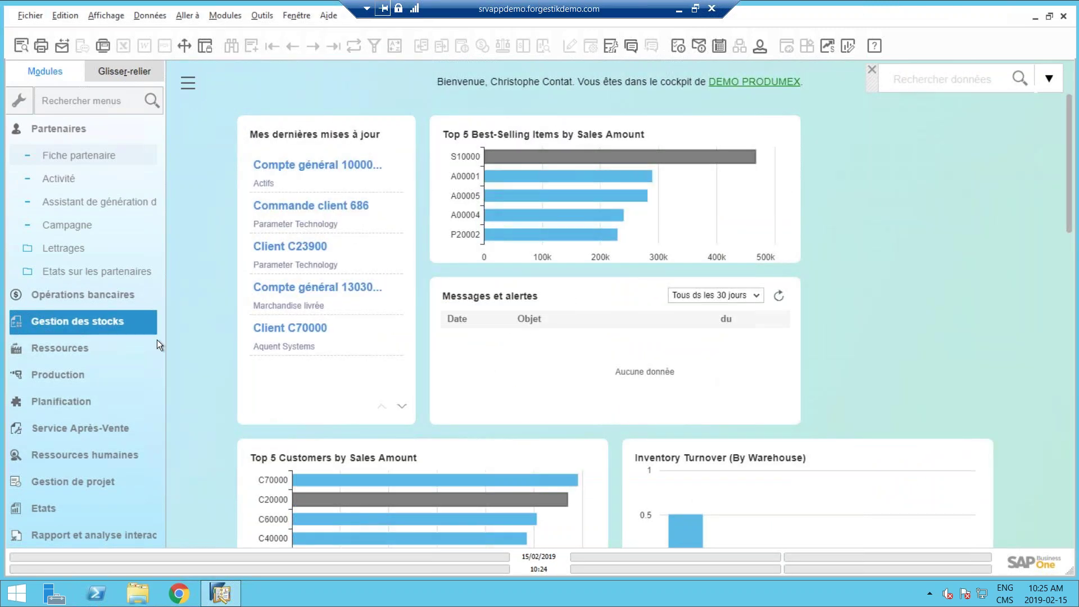
Open Commande client from the Ventes module, display the previous order, maximize its window, and select the first line's Quantité
left_click(84, 129)
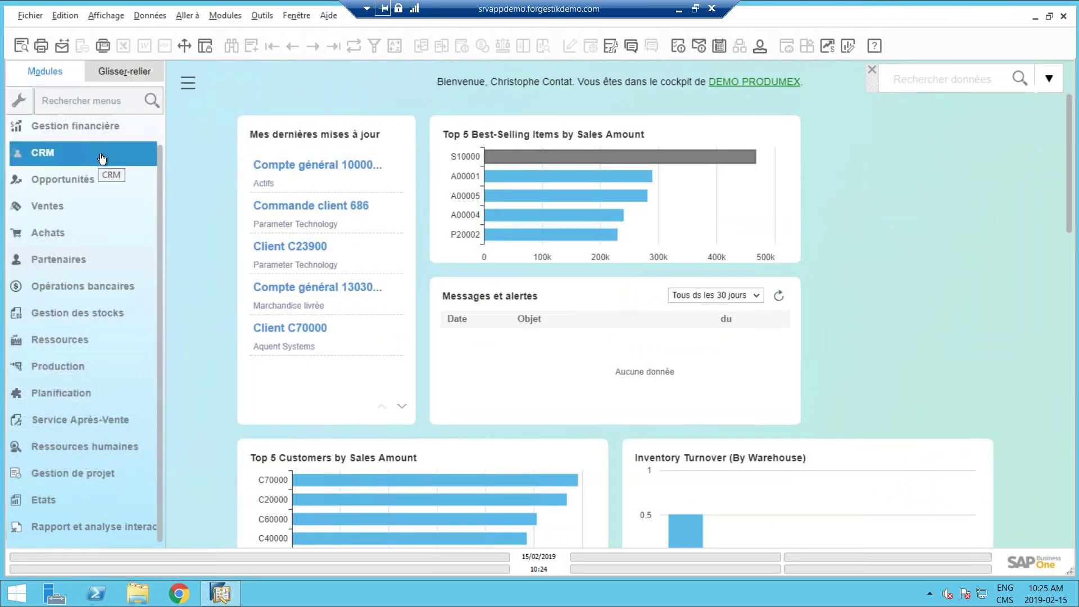
left_click(65, 206)
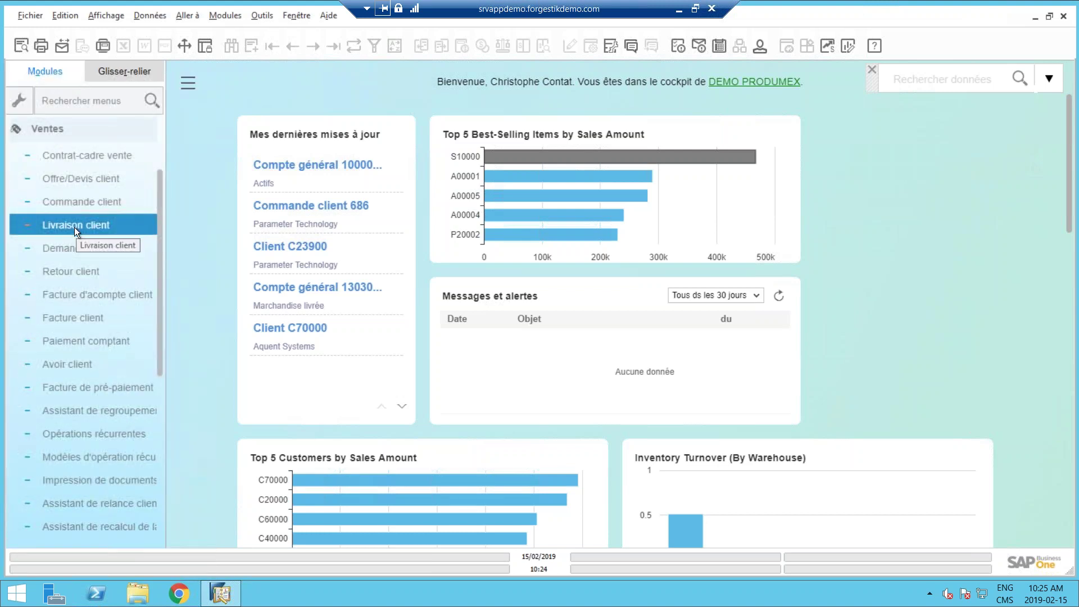
left_click(73, 201)
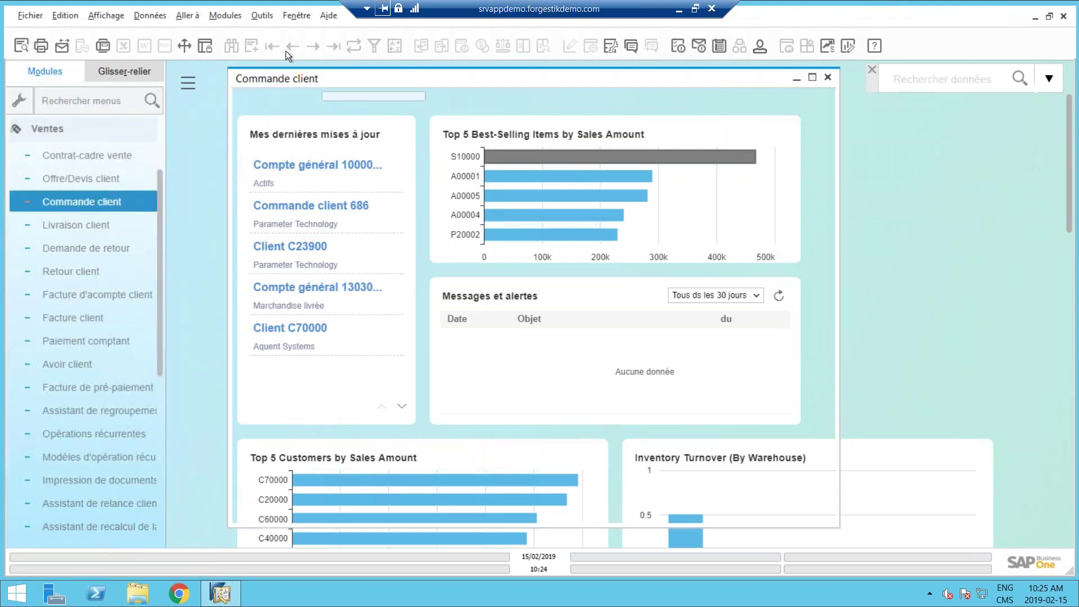
left_click(293, 49)
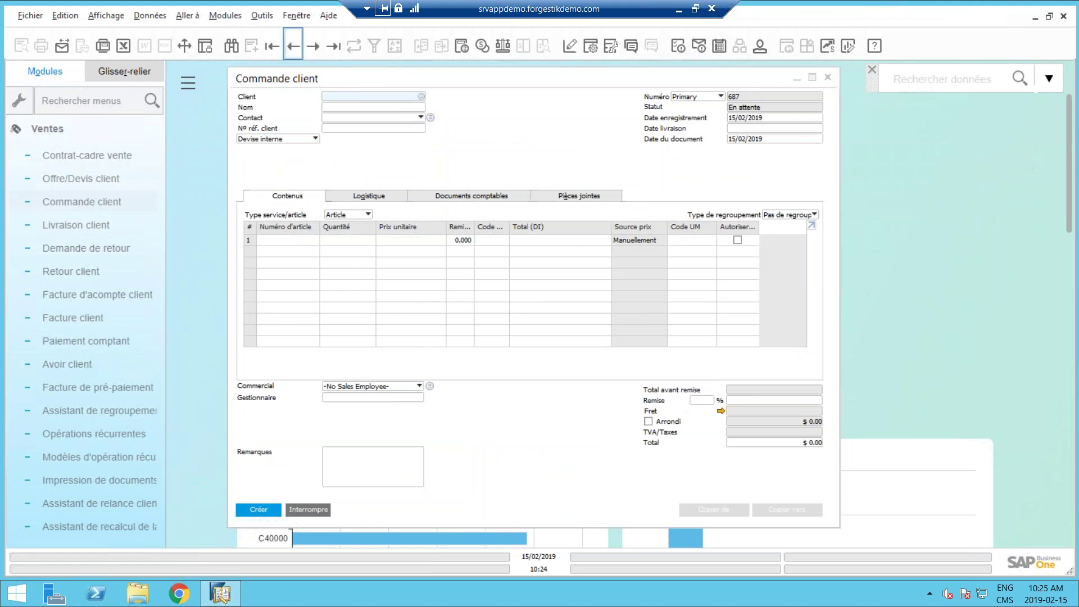
double_click(494, 79)
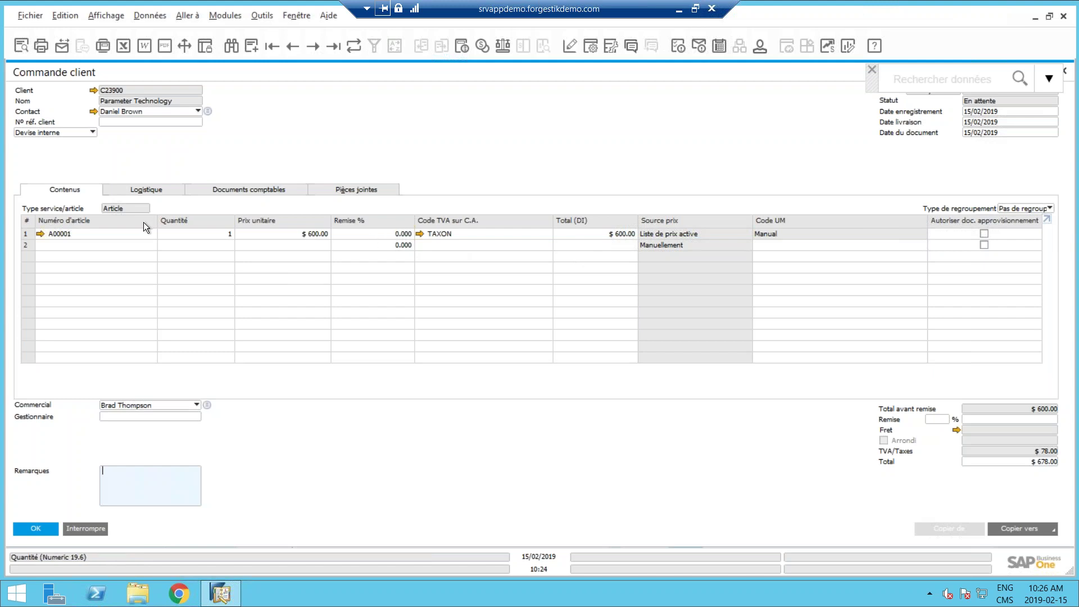
left_click(192, 237)
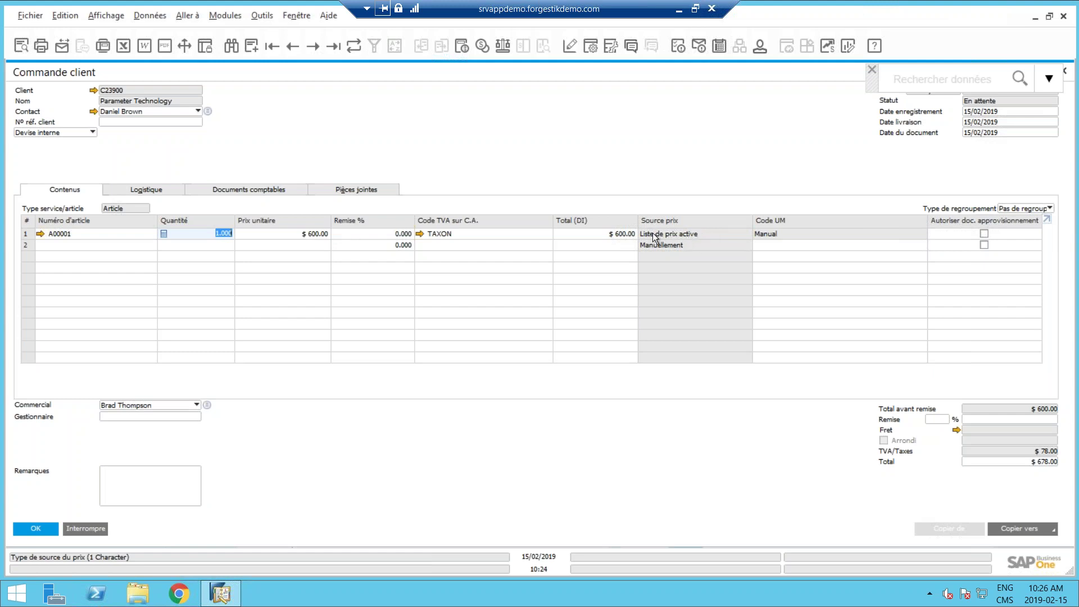
Locate the Source prix column in the order's form options by searching the column details for "sour", and close the options
left_click(318, 236)
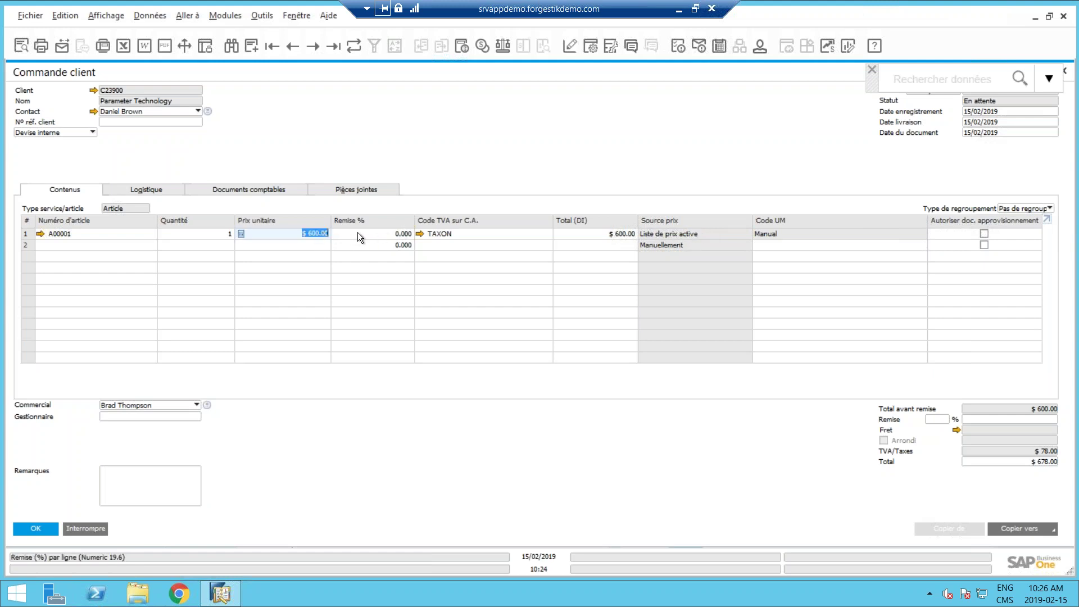
left_click(351, 235)
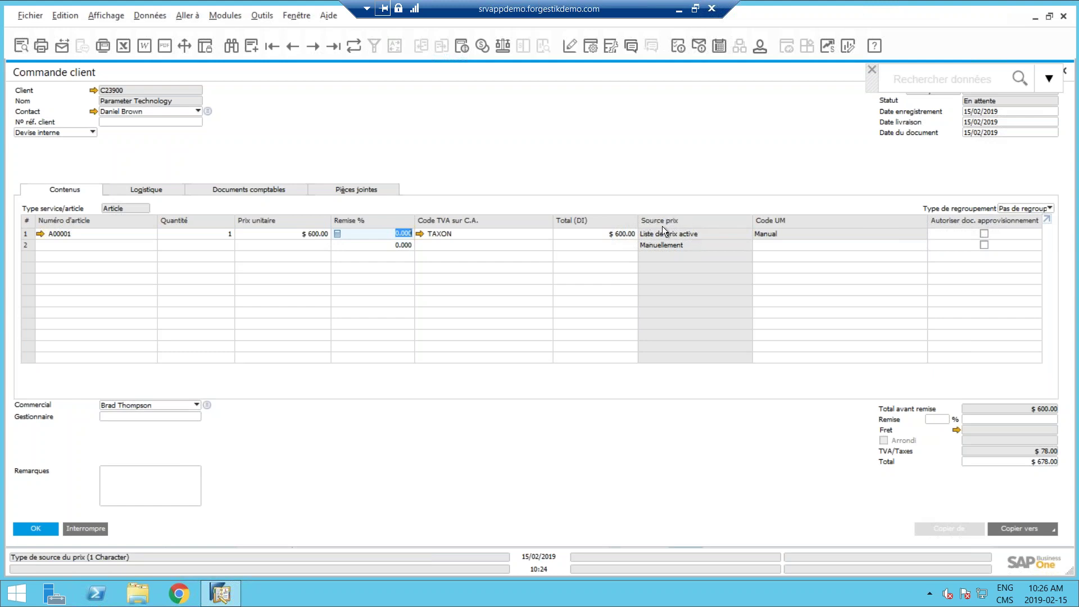
left_click(589, 51)
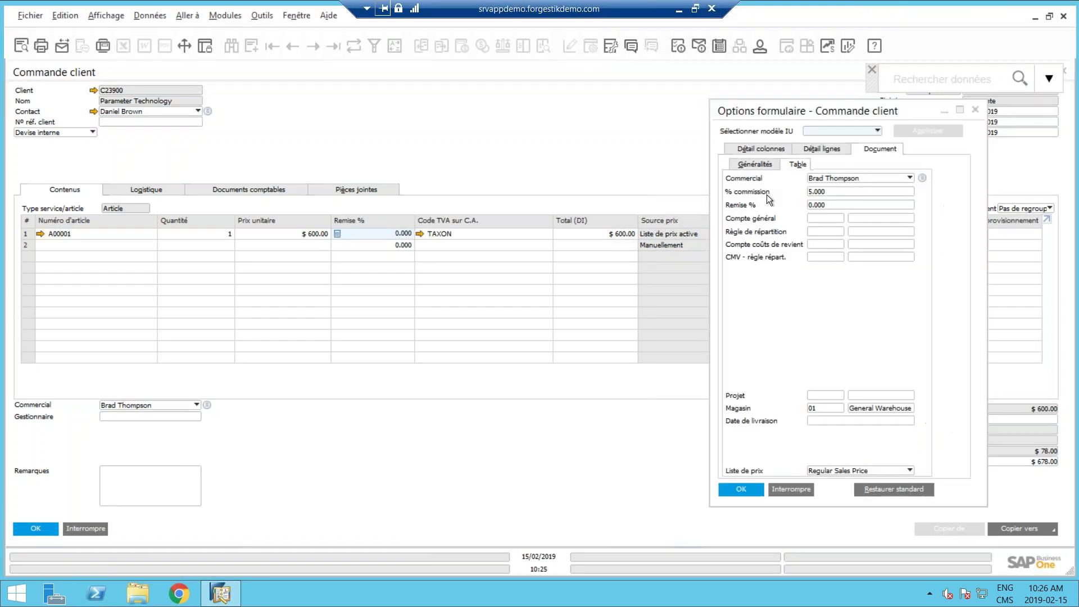
left_click(781, 148)
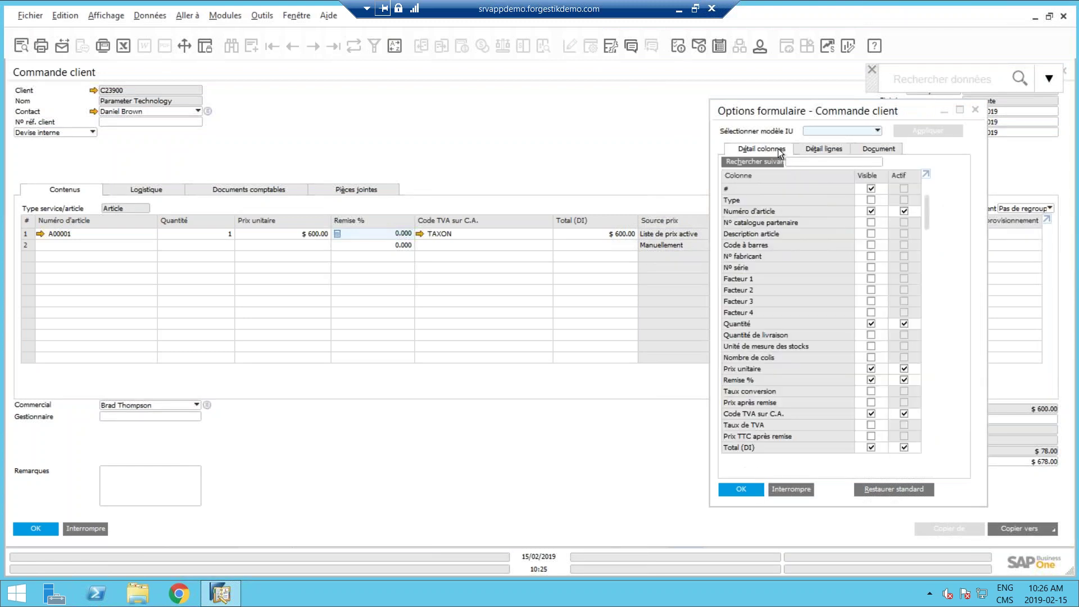
left_click(837, 165)
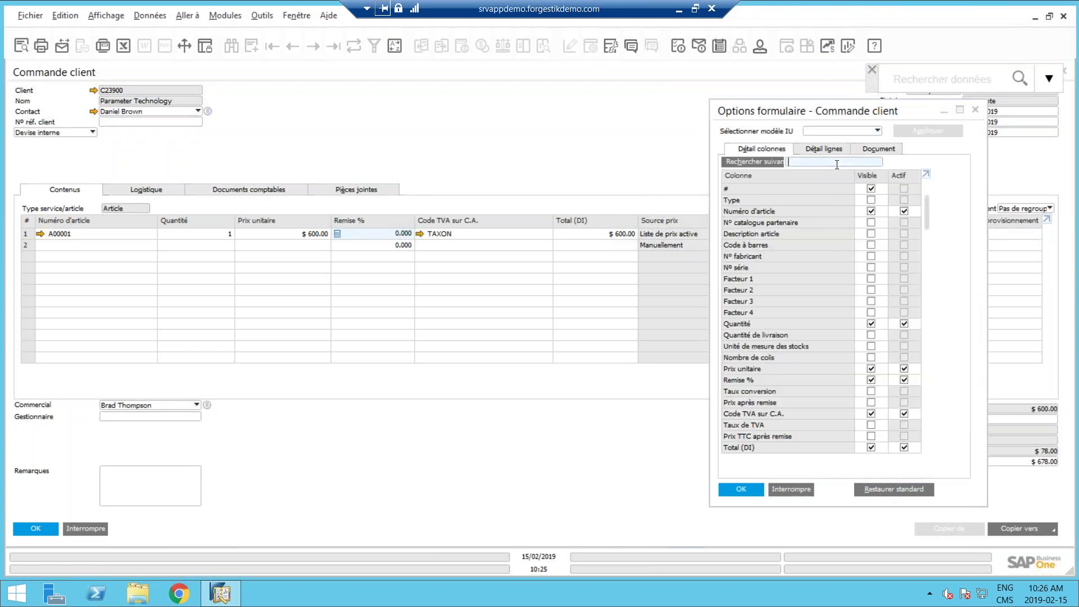
type("sour")
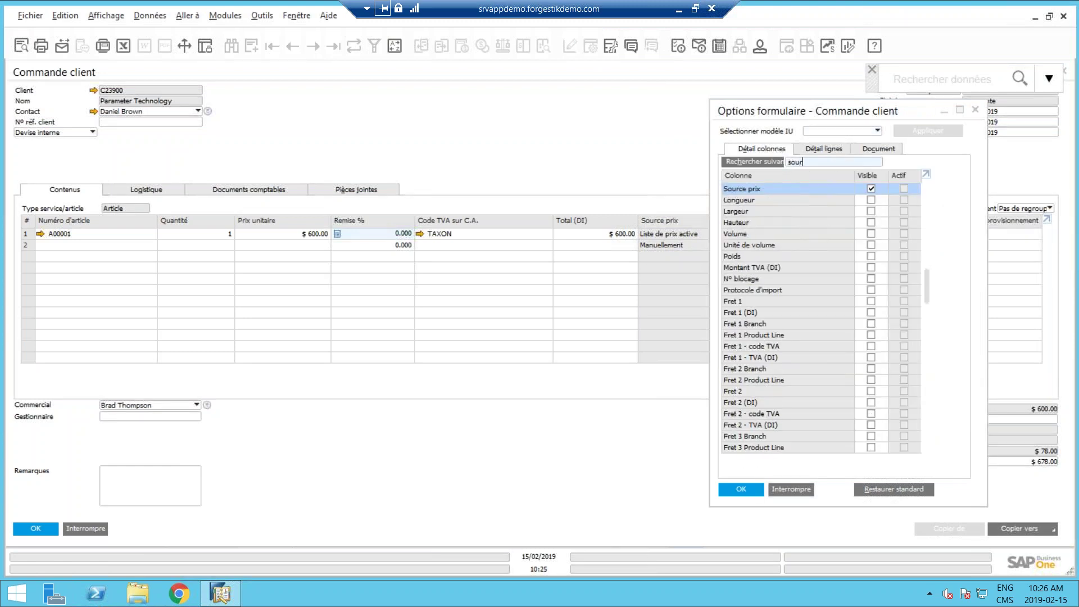
left_click(871, 189)
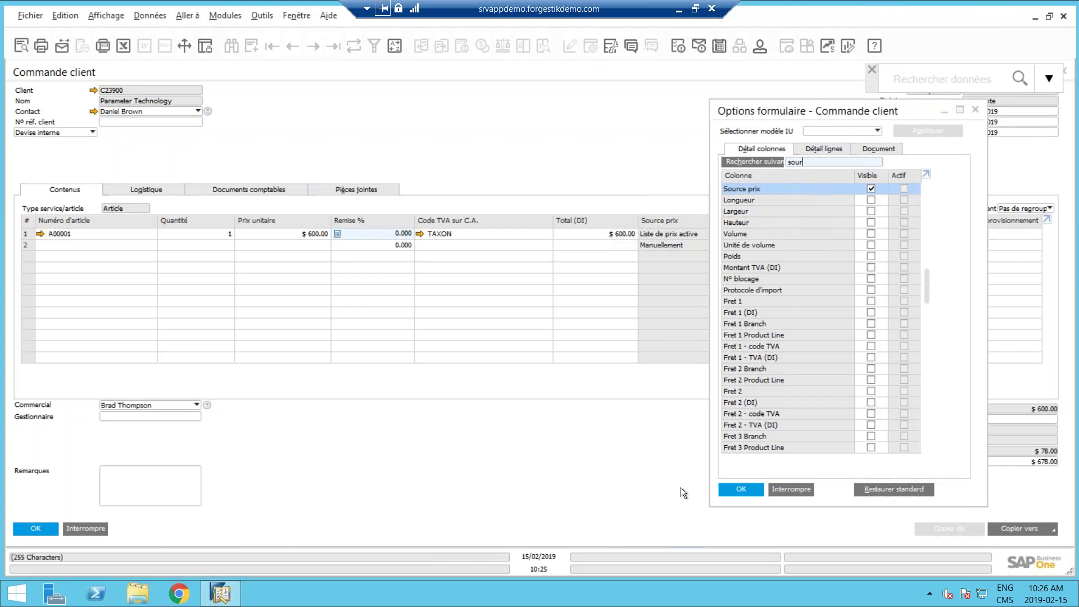
left_click(740, 488)
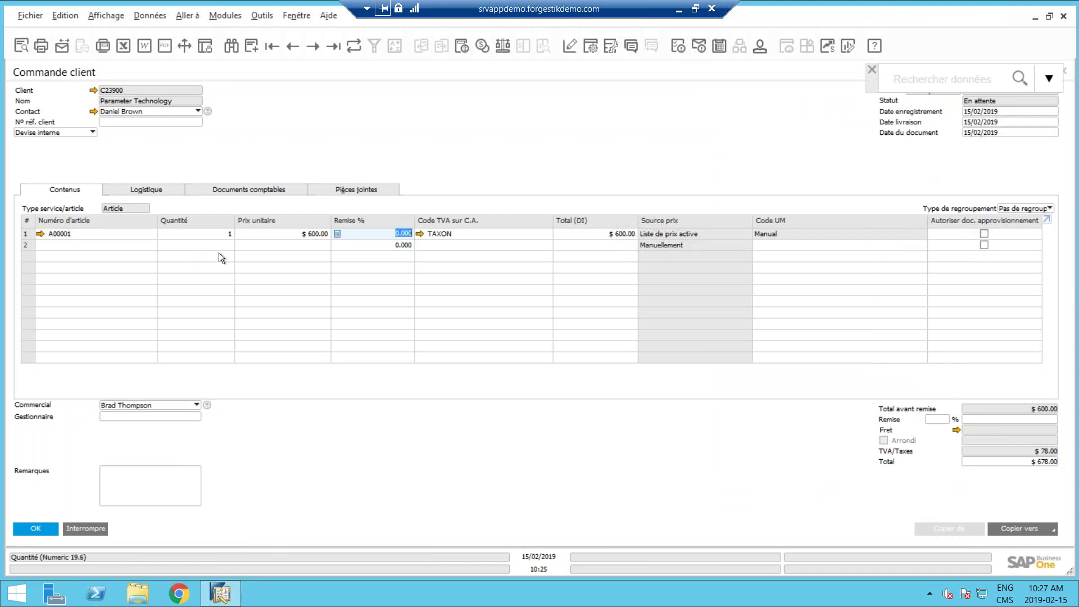
View Quantité disponible à la vente for the first line's quantity, enlarge the report, widen its delivery date column, and close it
left_click(270, 232)
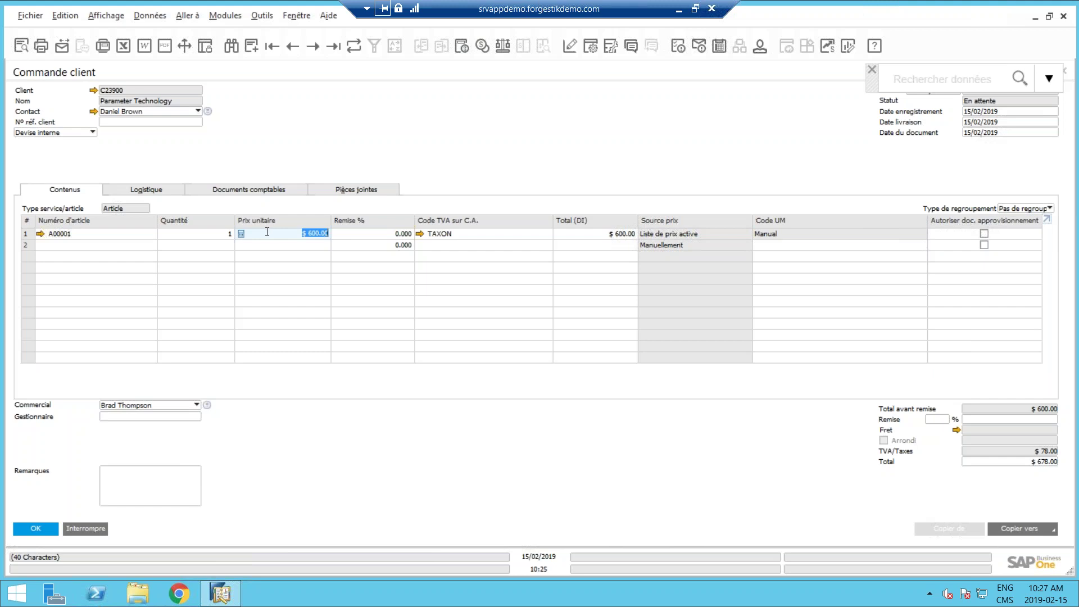
left_click(213, 233)
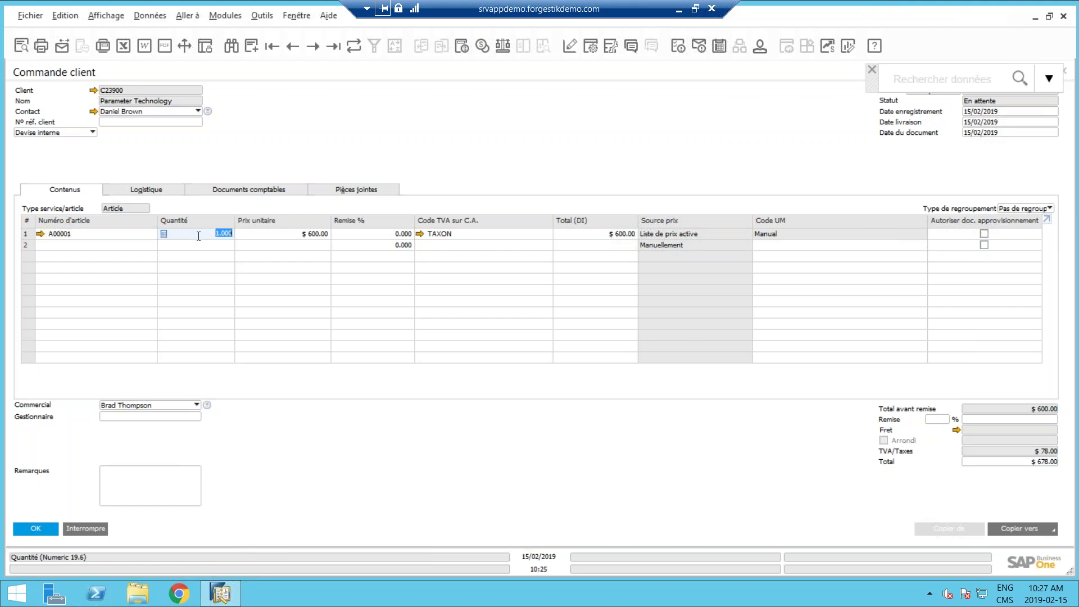
right_click(233, 234)
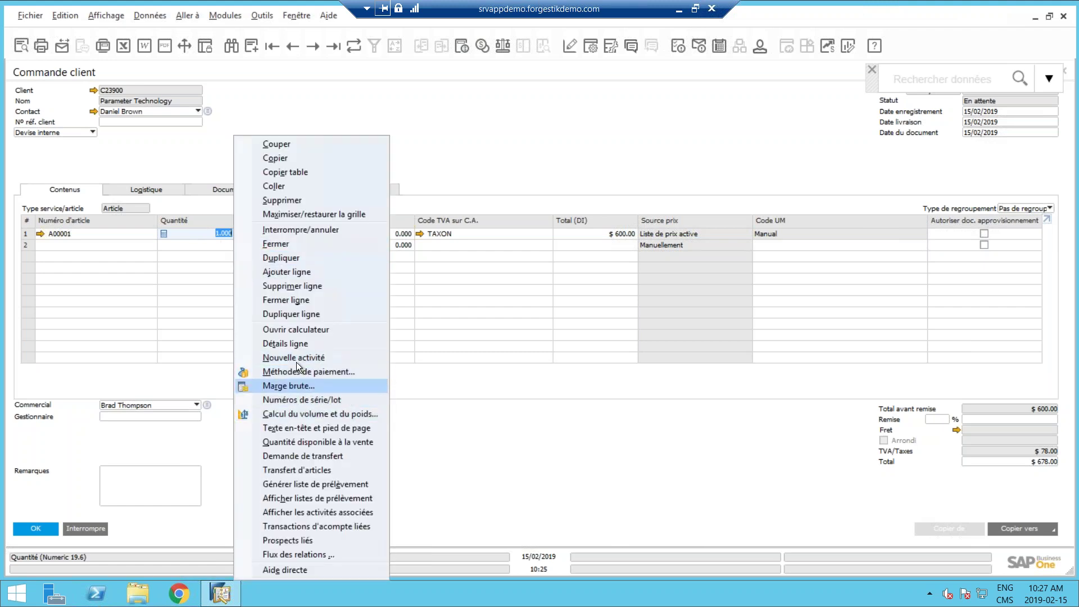
left_click(316, 442)
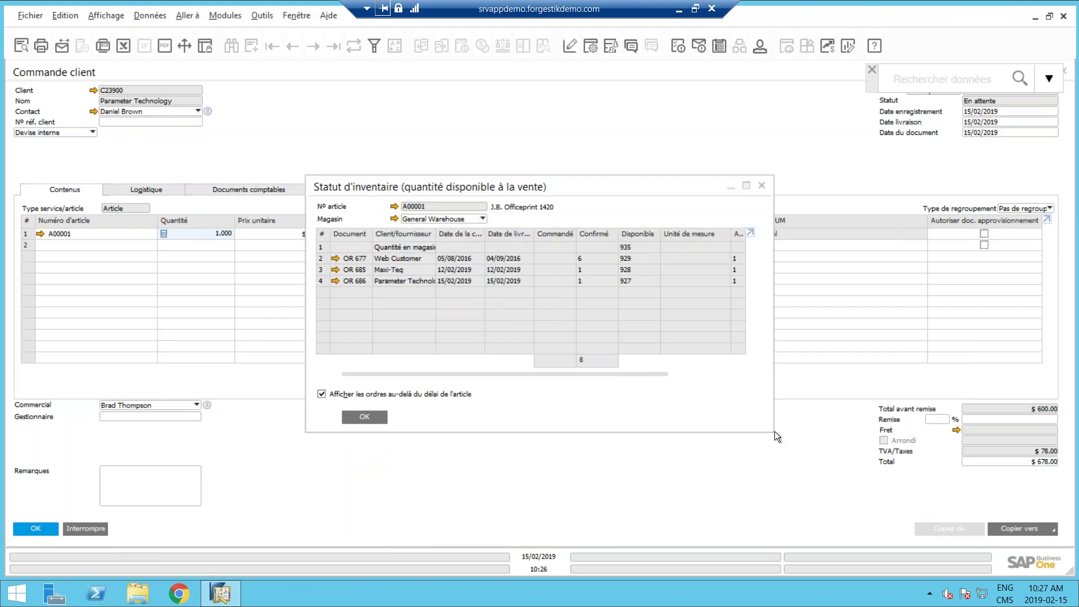
left_click_drag(774, 432, 927, 457)
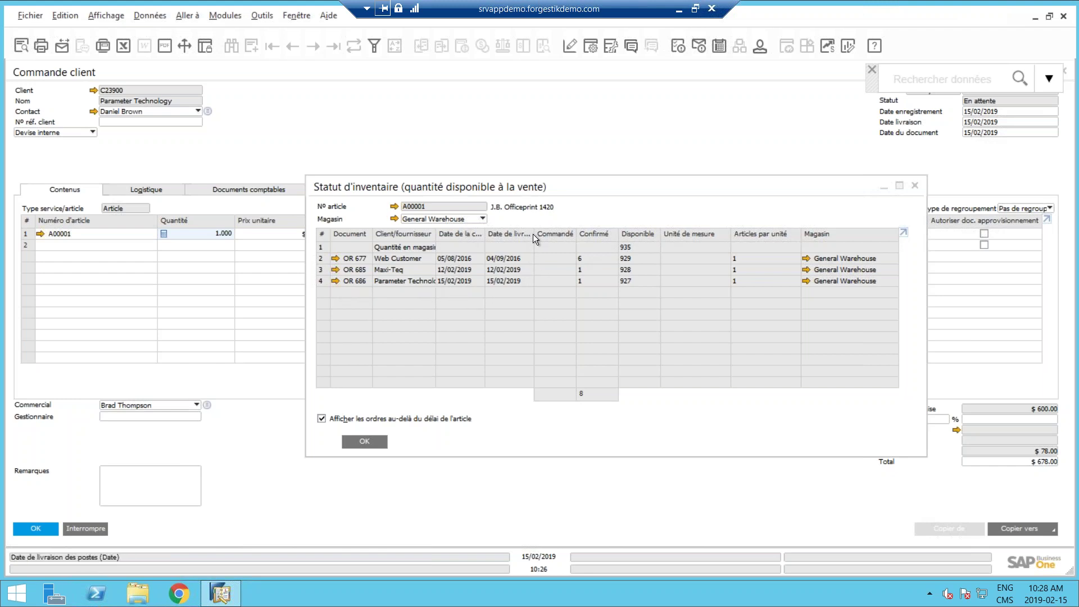
left_click_drag(533, 234, 538, 235)
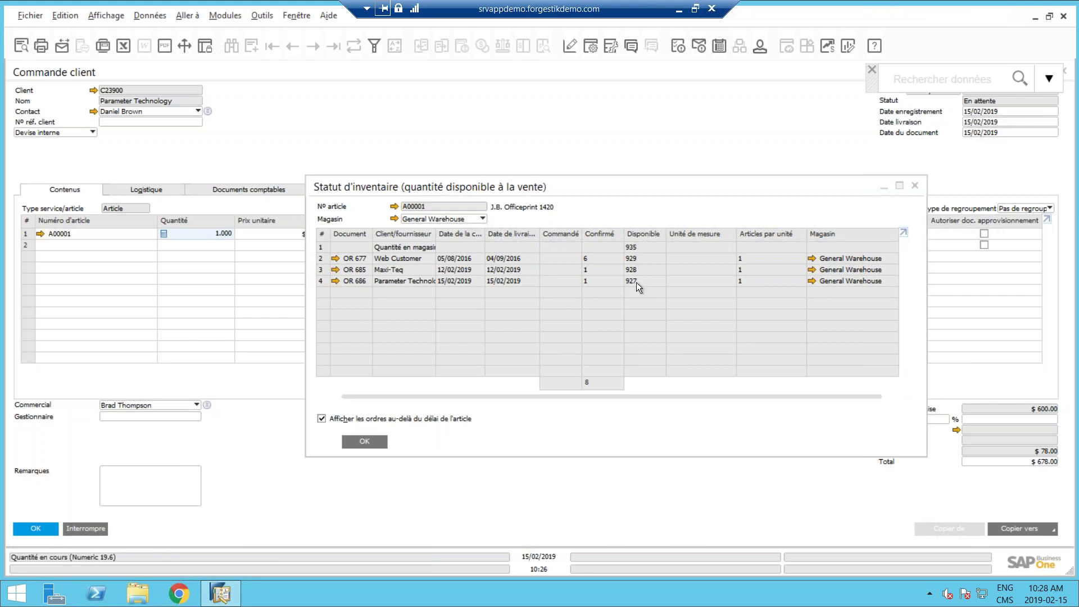
left_click(379, 443)
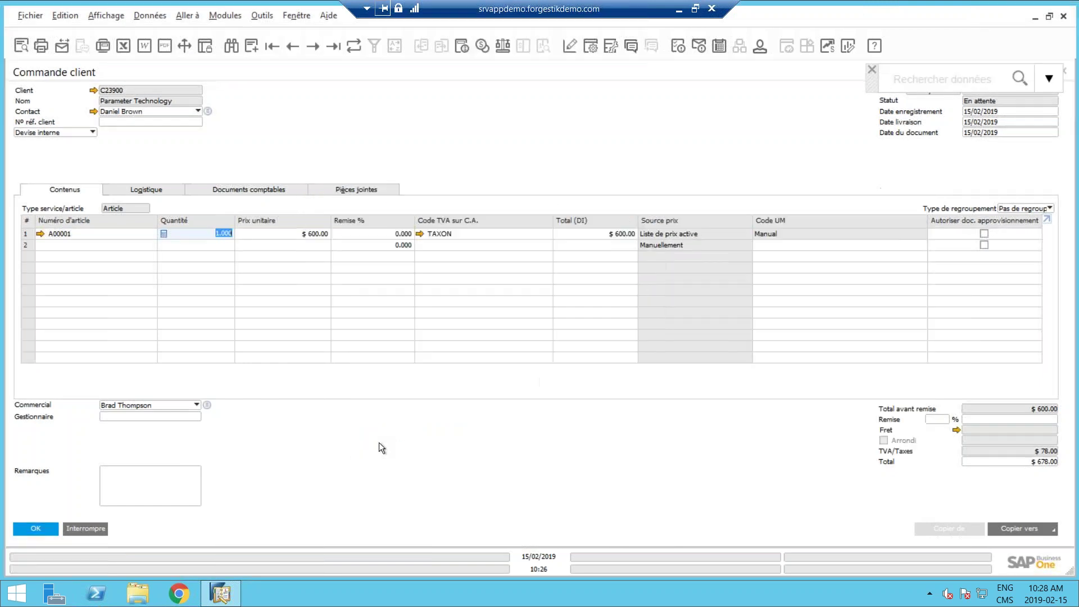
Display Derniers prix for the first line's unit price, open the order dated 22/05/2012 from the list, and cancel out of it
right_click(288, 234)
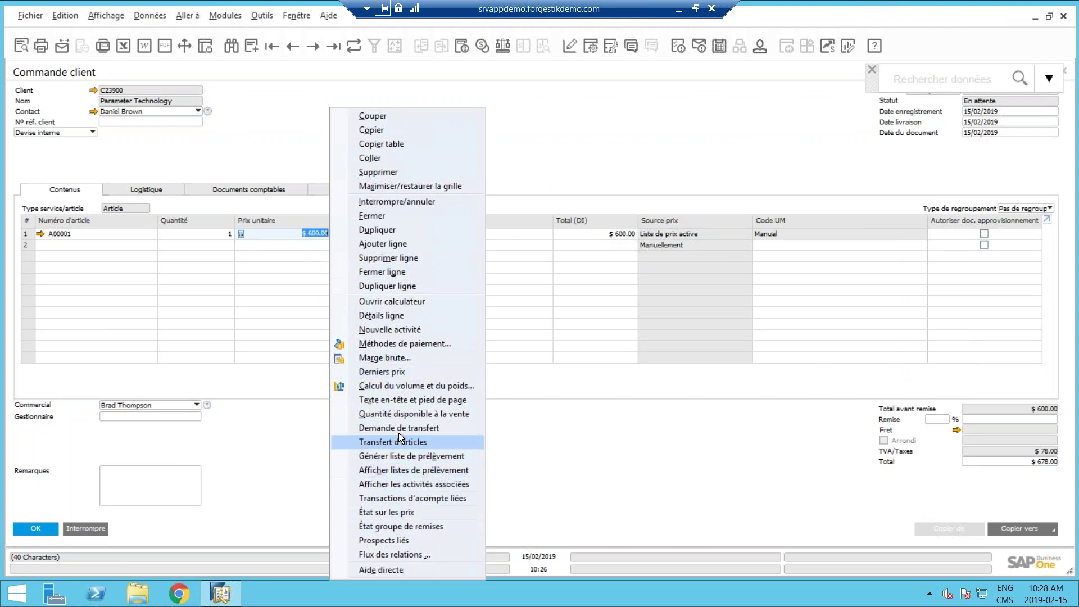
left_click(384, 372)
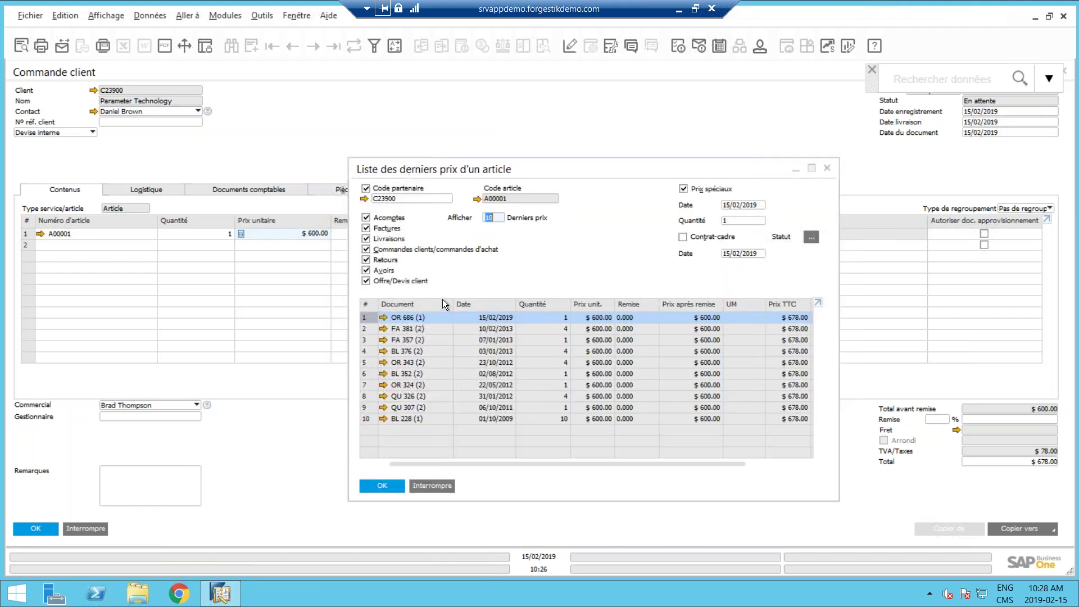
left_click(424, 330)
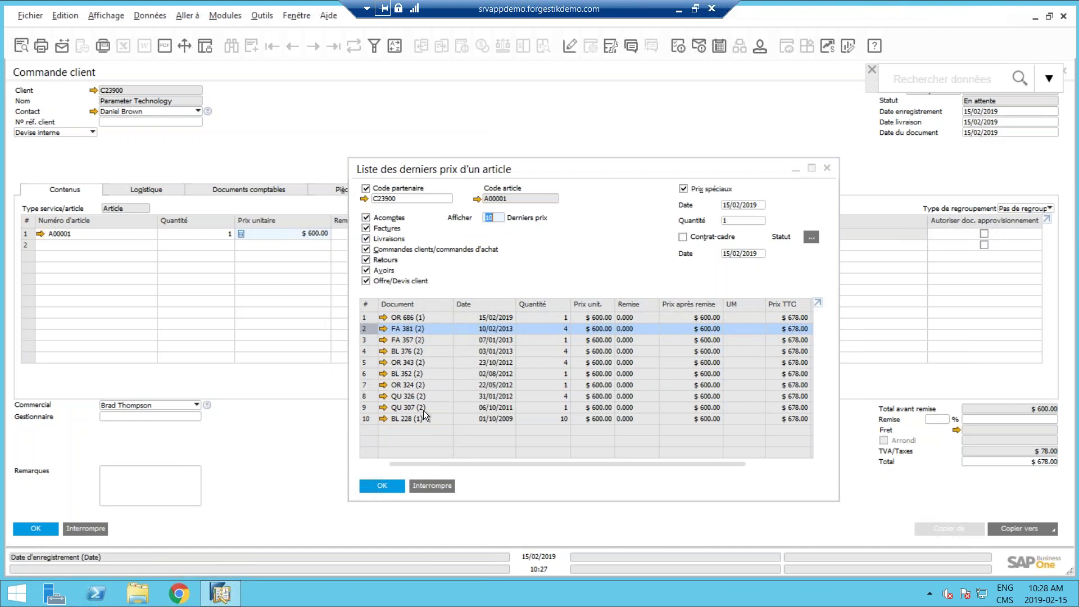
left_click(411, 417)
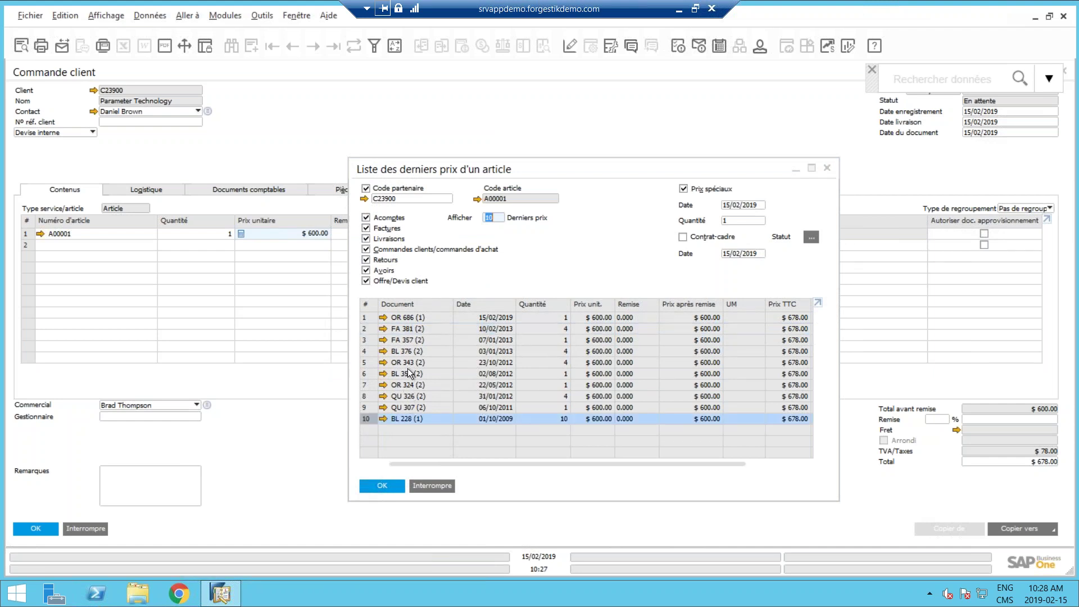
left_click(406, 386)
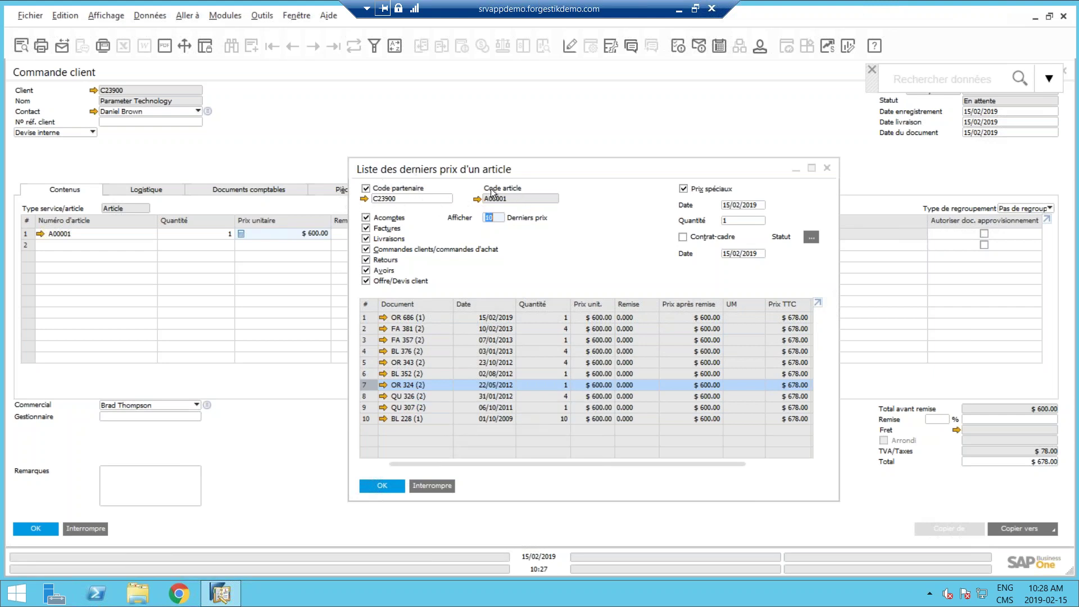
mouse_move(398, 386)
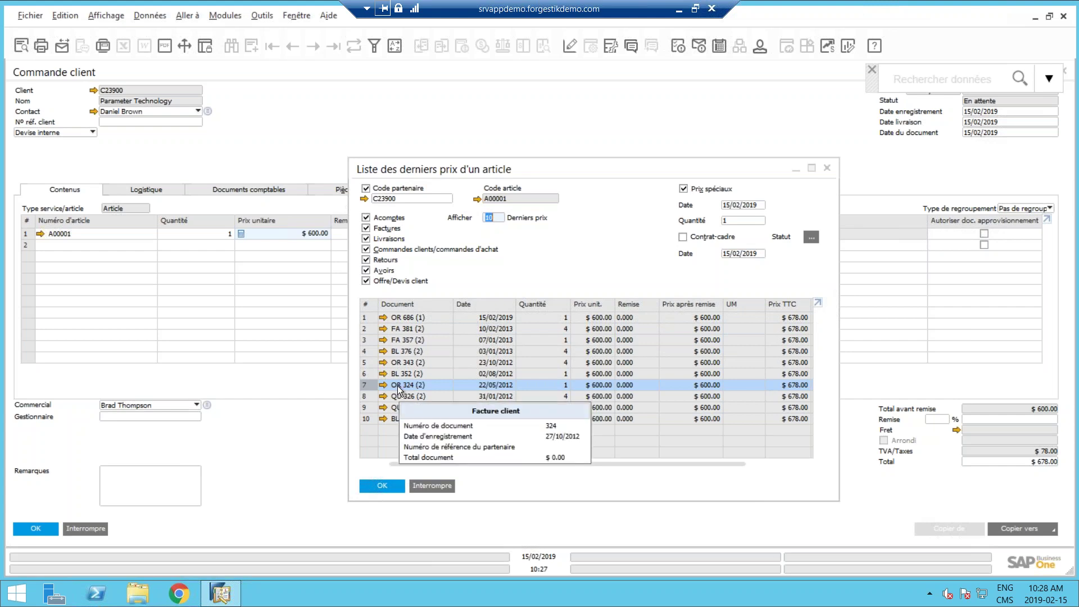
left_click(383, 385)
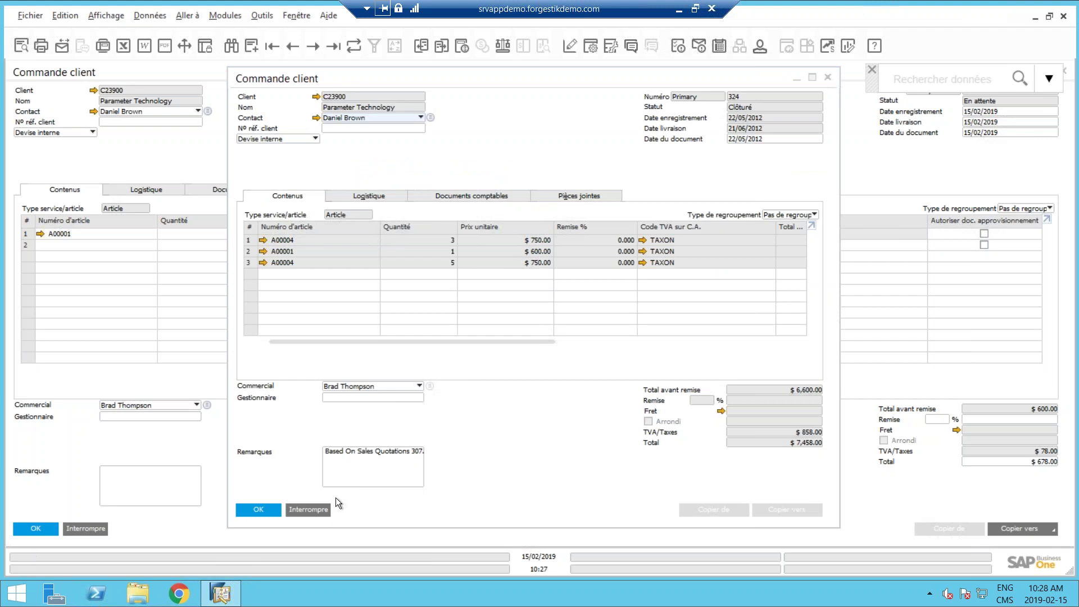
left_click(322, 508)
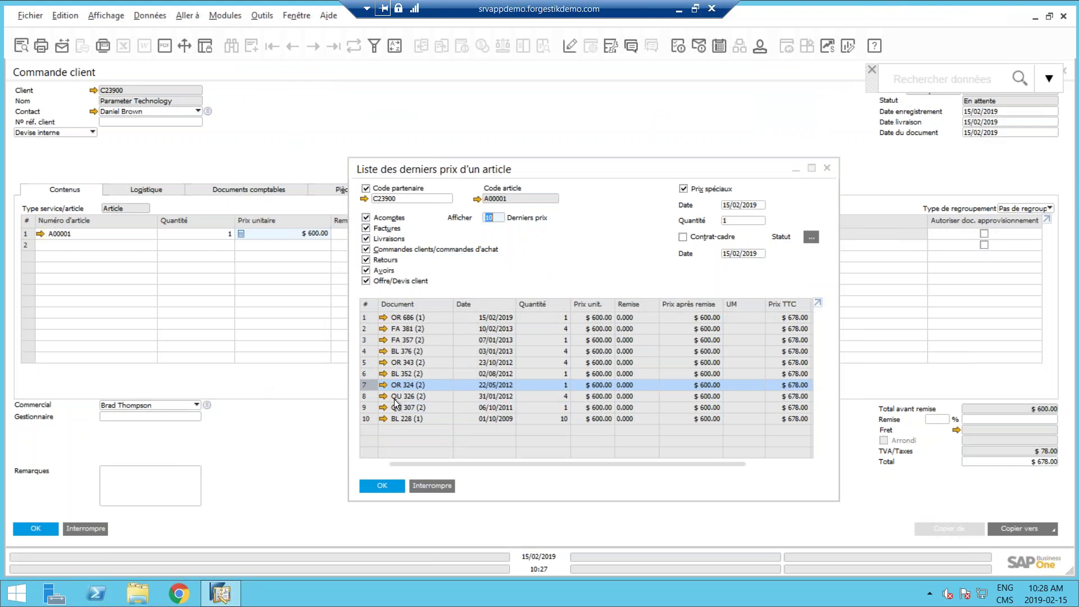
Open the quotation dated 31/01/2012 and the delivery dated 01/10/2009 from the last prices list, cancelling out of each
left_click(396, 399)
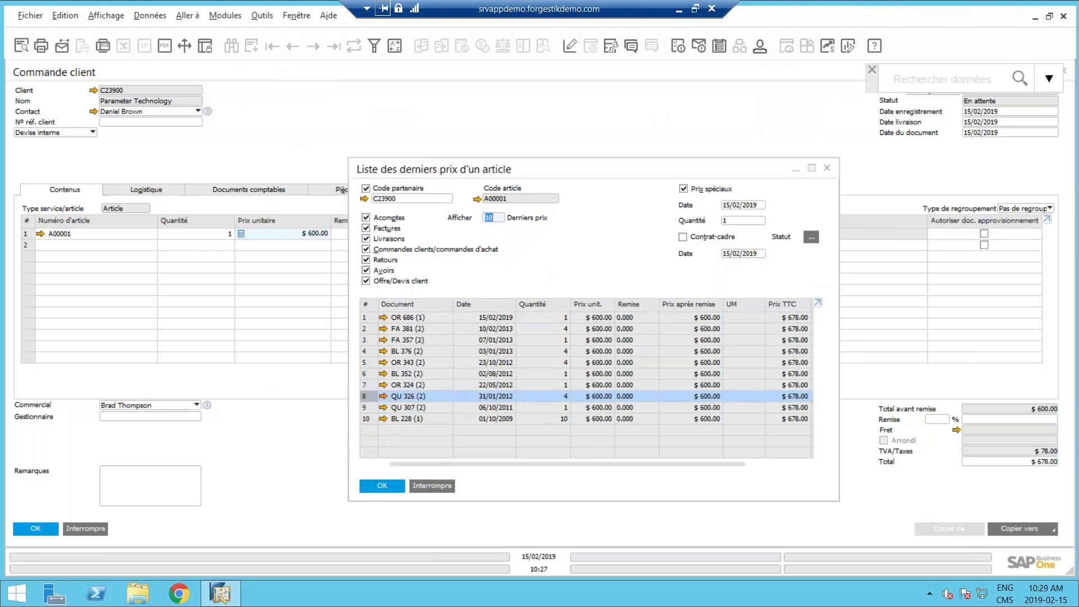
left_click(384, 396)
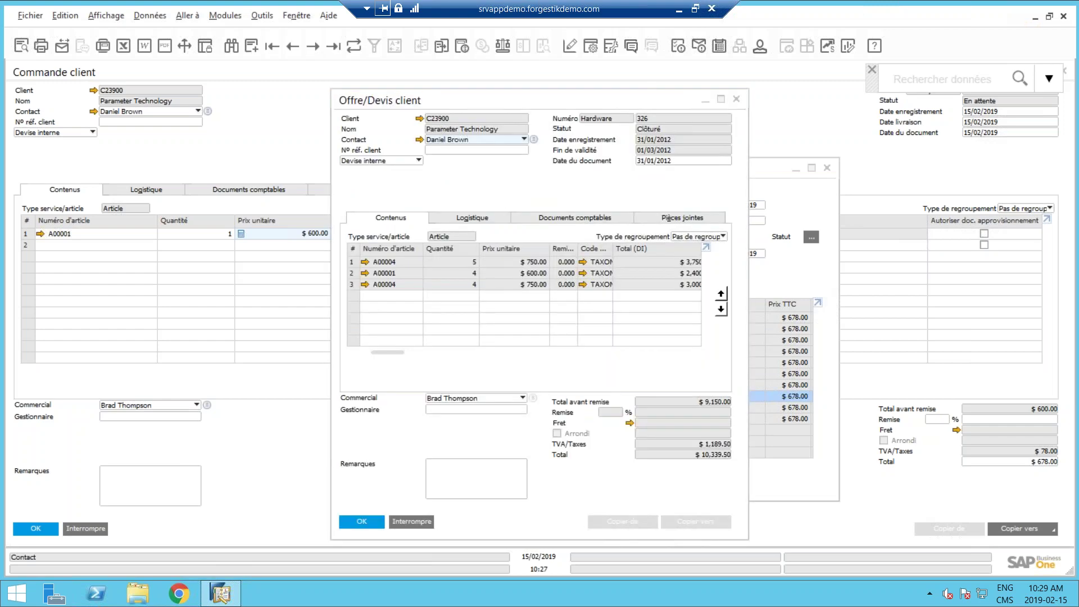
left_click(415, 522)
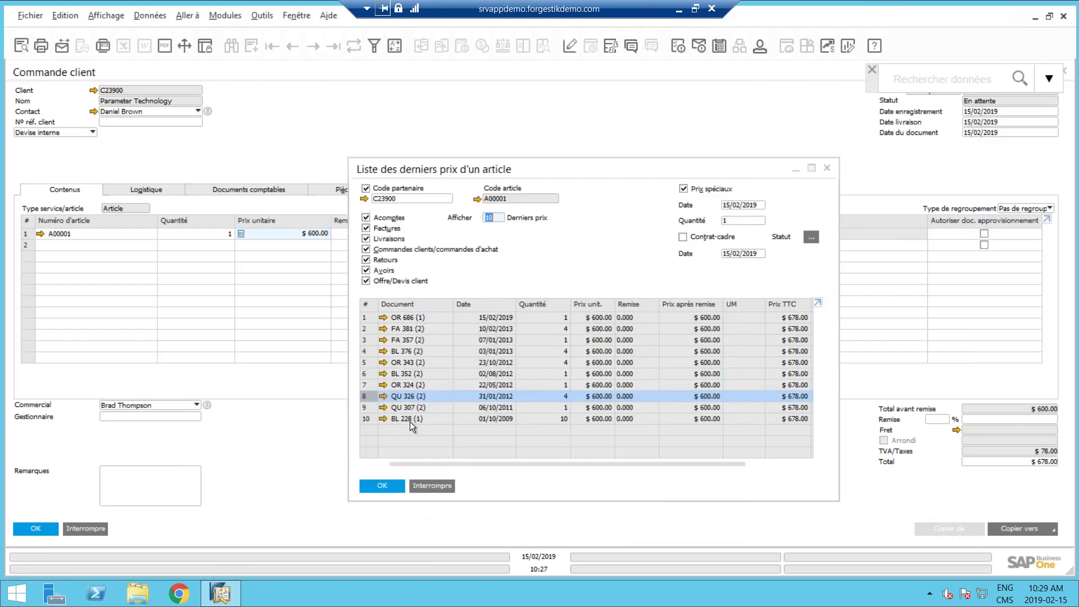
left_click(410, 421)
mouse_move(384, 420)
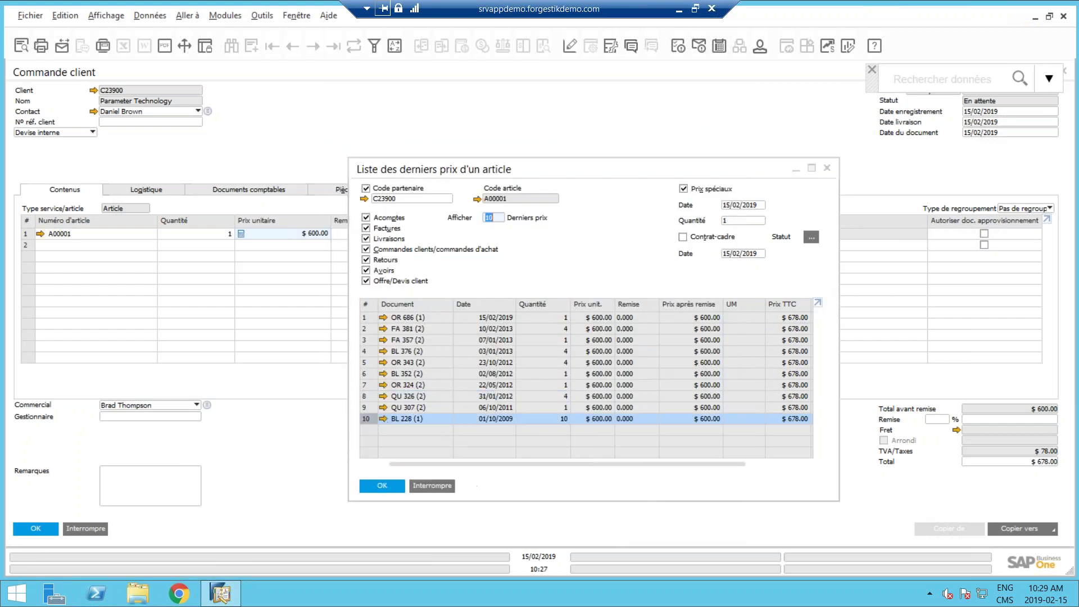
left_click(383, 419)
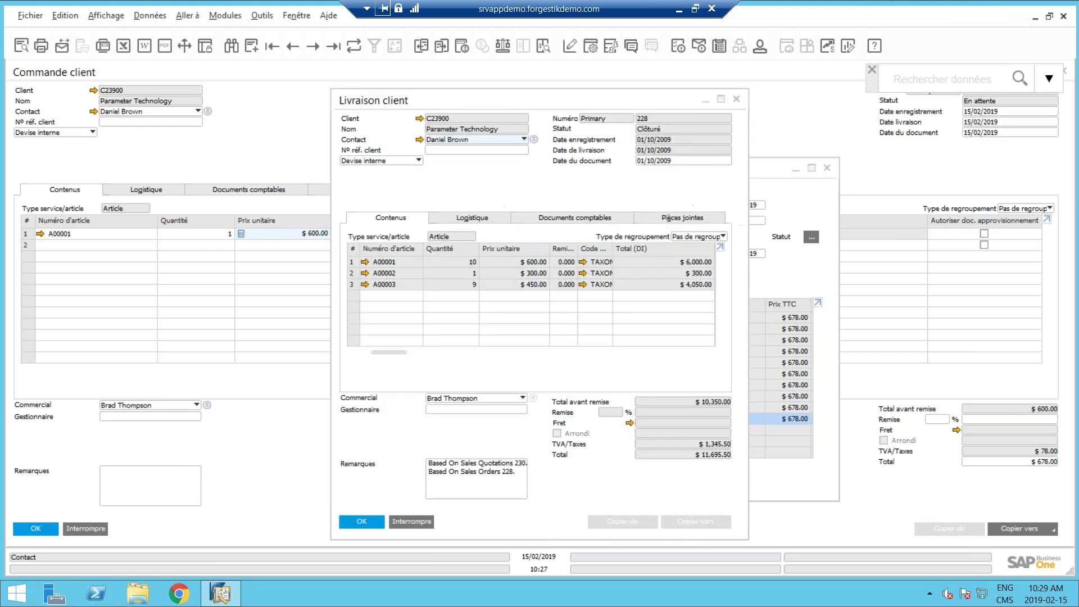
left_click(416, 520)
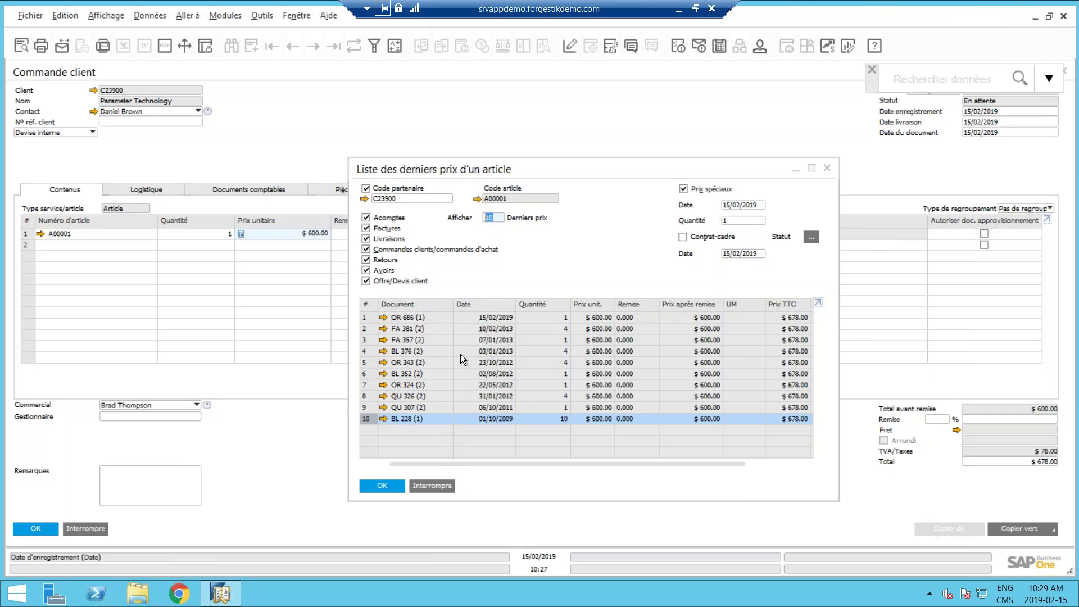
Compare the quantities of the documents in the last prices list, including the 10/02/2013 and 01/10/2009 rows, and close the list
left_click(536, 319)
left_click(539, 328)
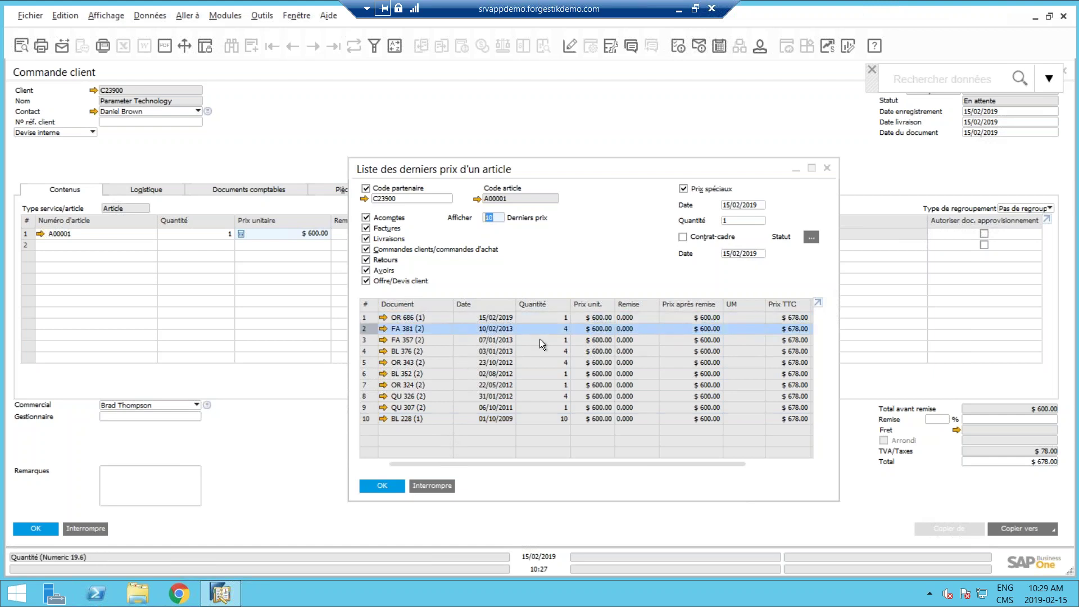
left_click(566, 417)
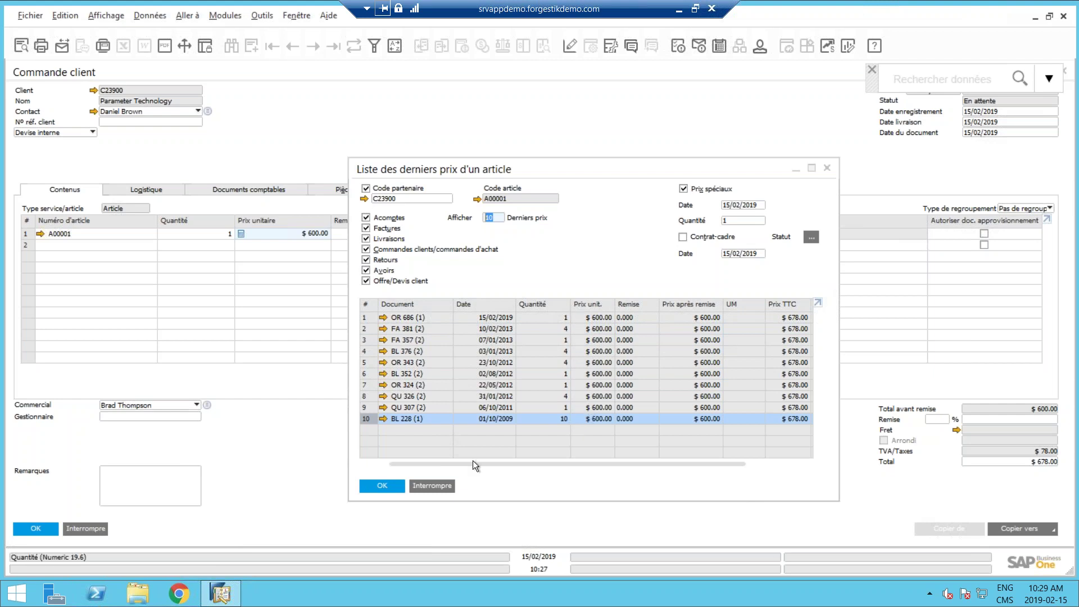
left_click(426, 482)
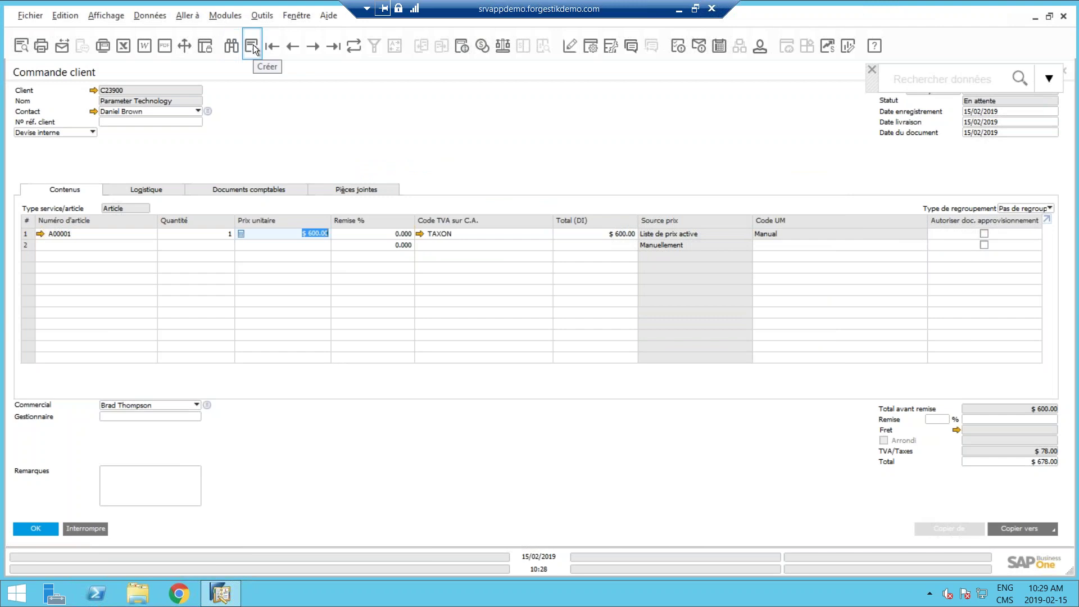
Start a new Commande client, restore its maximized window, and move it clear of the module menu
left_click(253, 45)
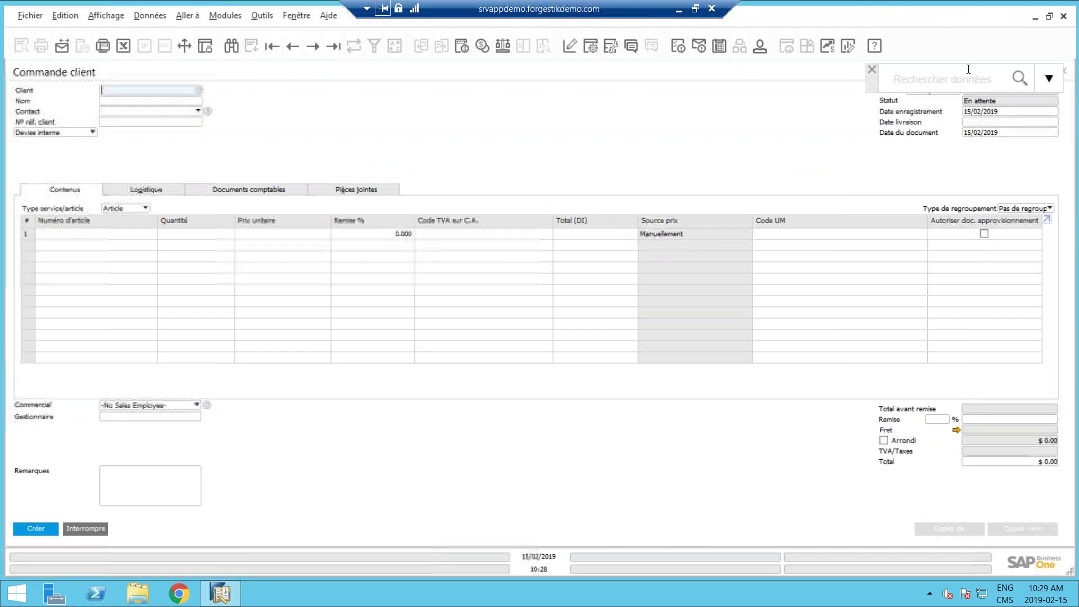
left_click_drag(693, 77, 329, 109)
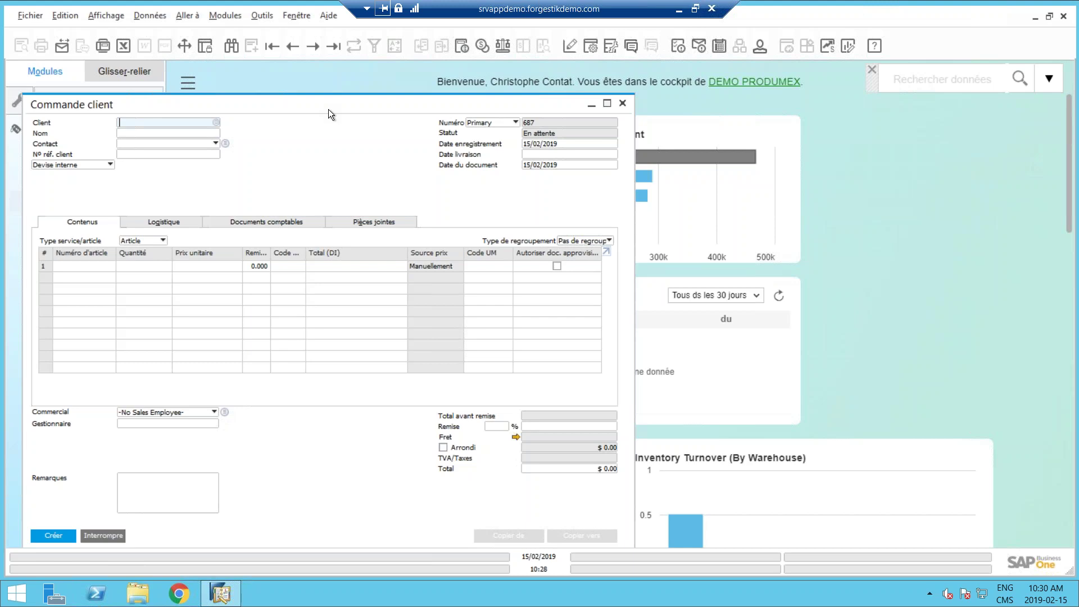
left_click_drag(329, 110, 542, 105)
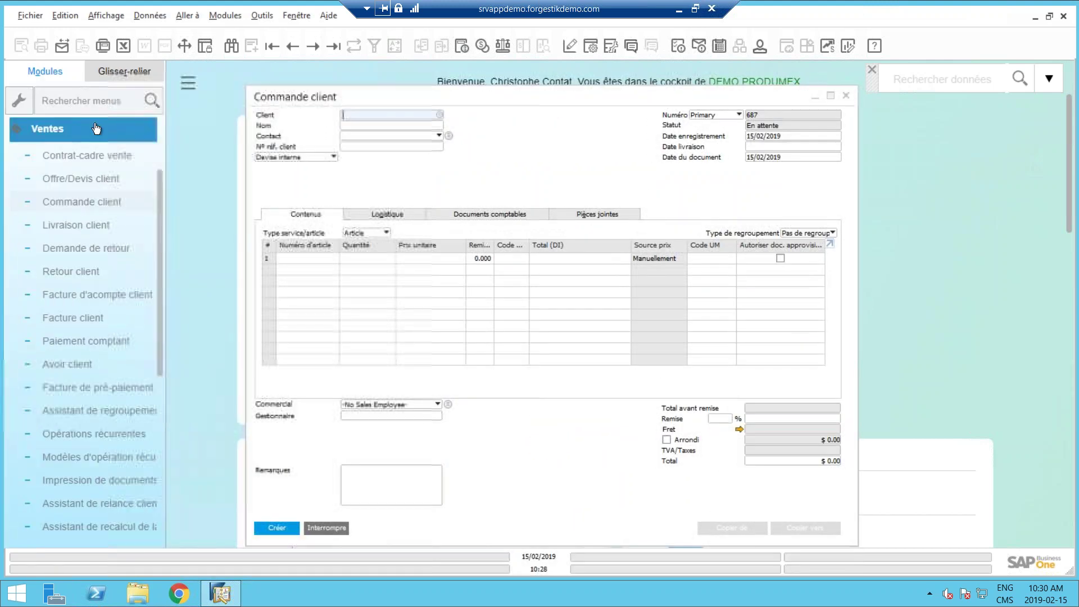
Collapse the Ventes module, search the menus for "alter", shorten the search to "al", and clear it
left_click(47, 128)
left_click_drag(159, 158, 161, 126)
left_click(93, 102)
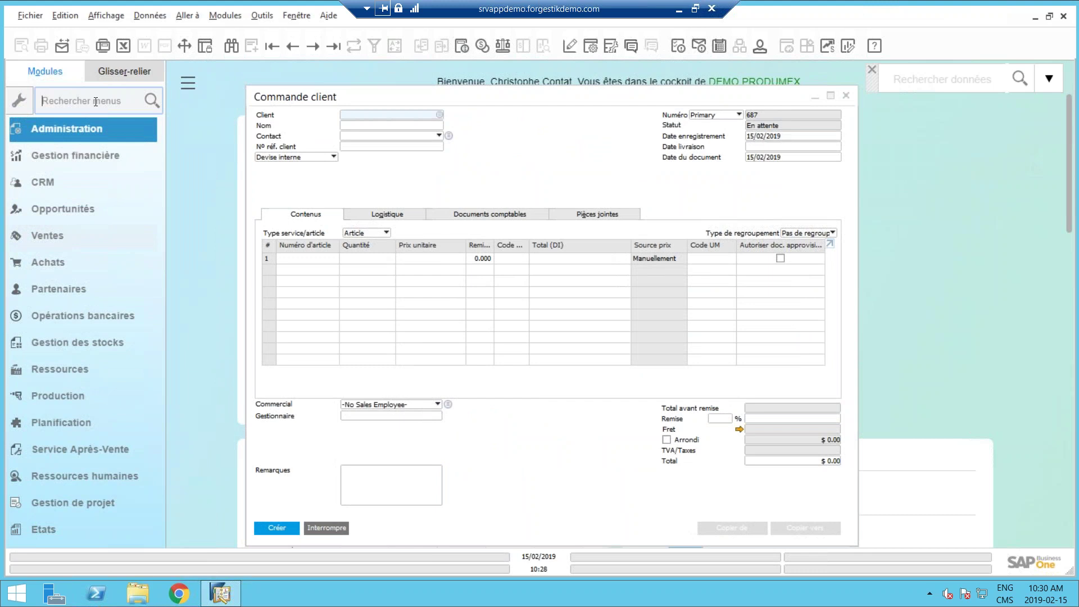
type("alter")
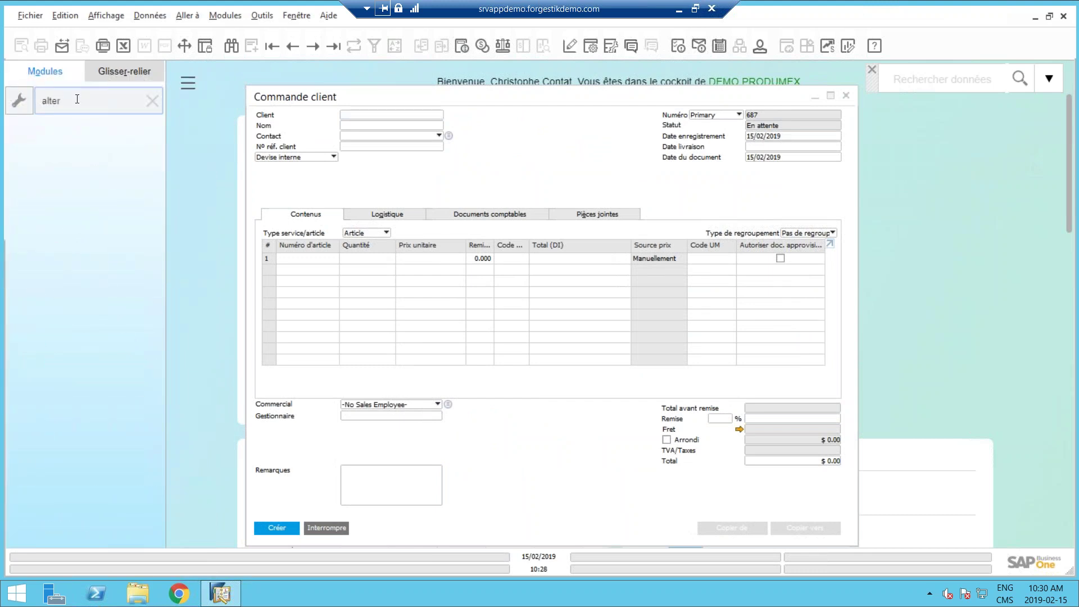
key("BackSpace")
key("BackSpace")
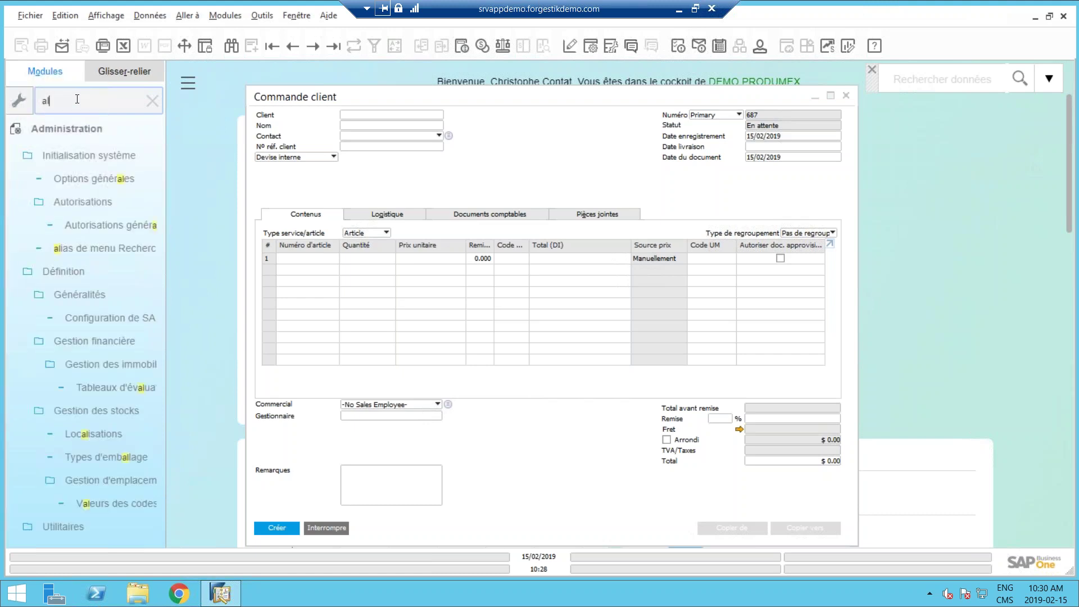
key("BackSpace")
key("BackSpace")
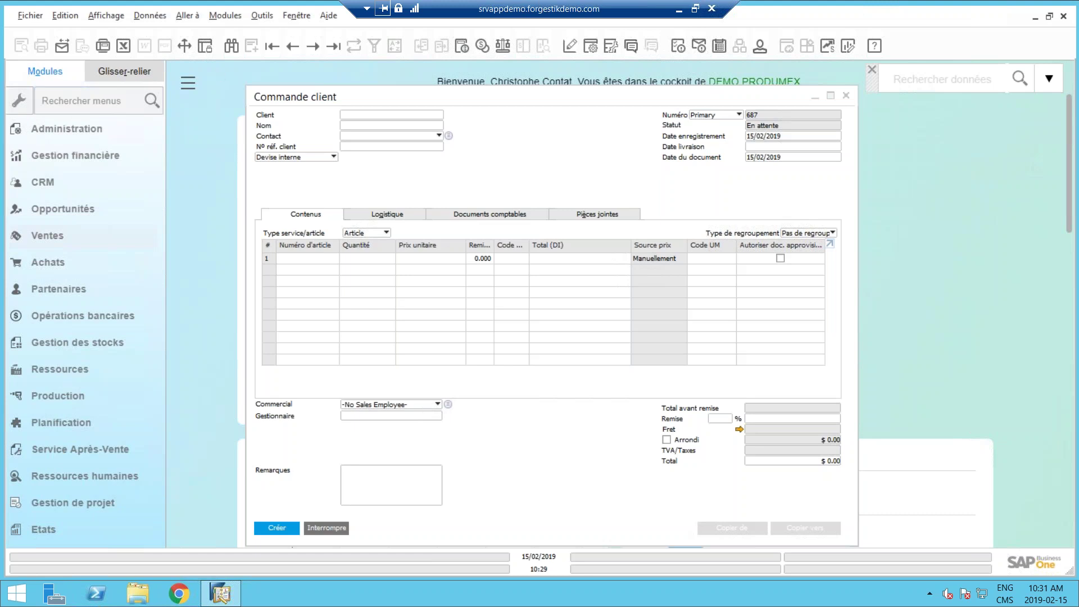
Open Articles de remplacement under Gestion des stocks item management and display the last record, for item Z00001
left_click(48, 235)
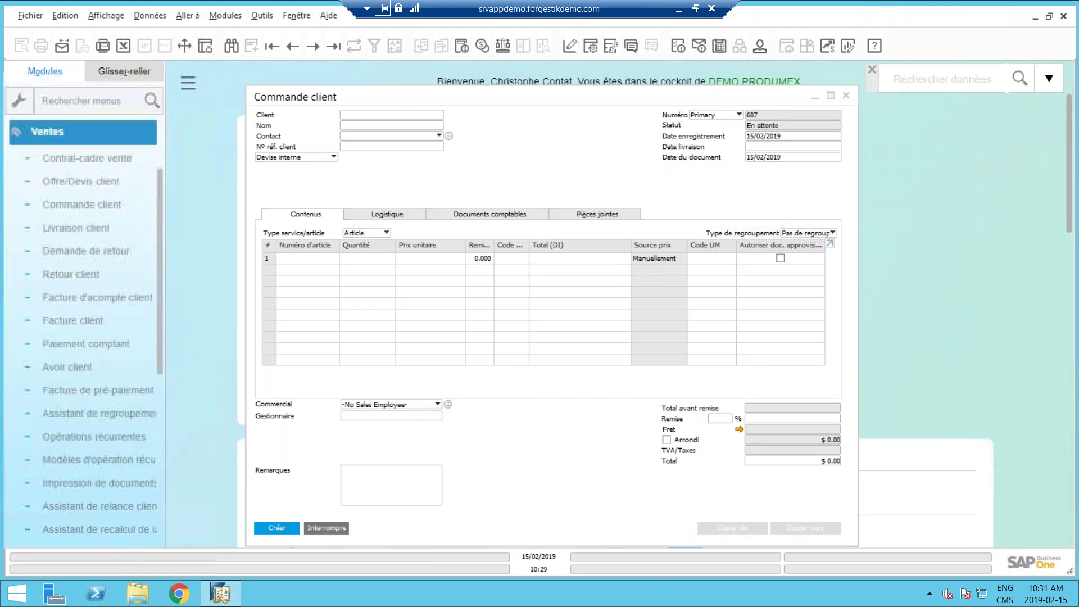
left_click(46, 133)
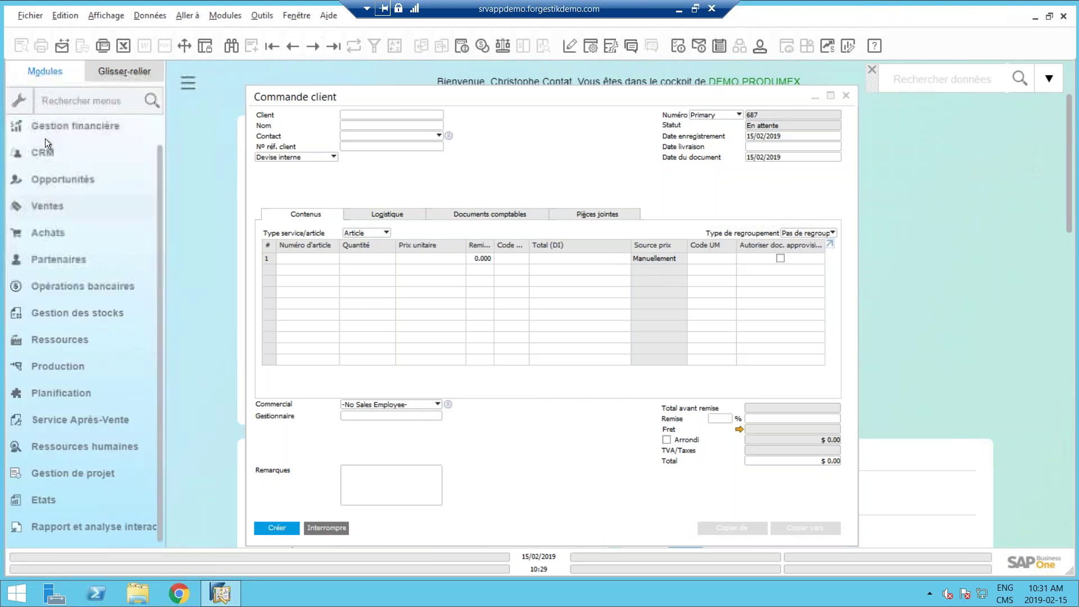
left_click(56, 316)
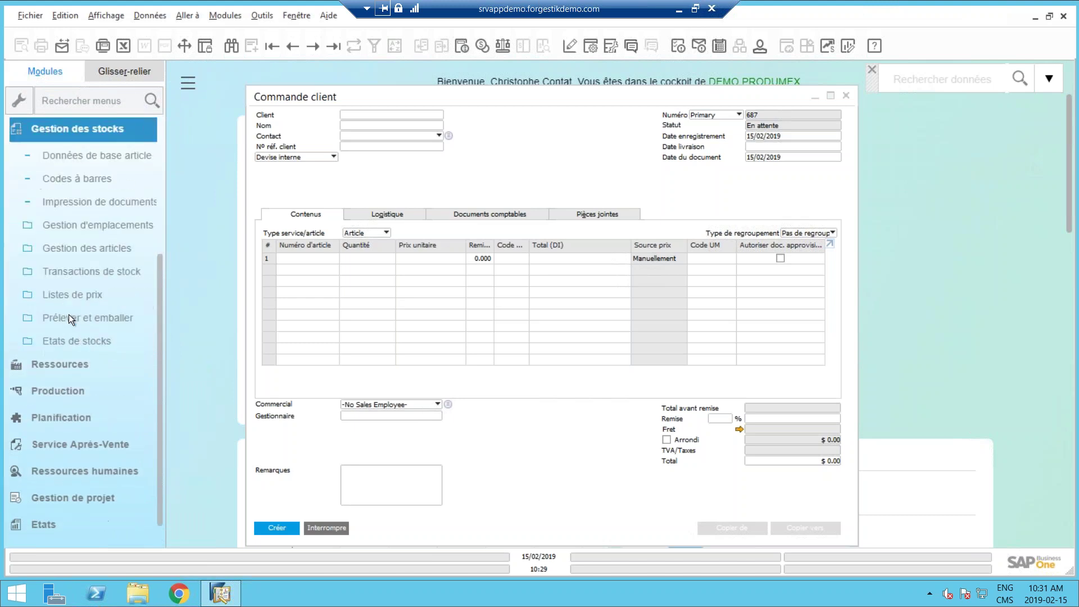
left_click(90, 248)
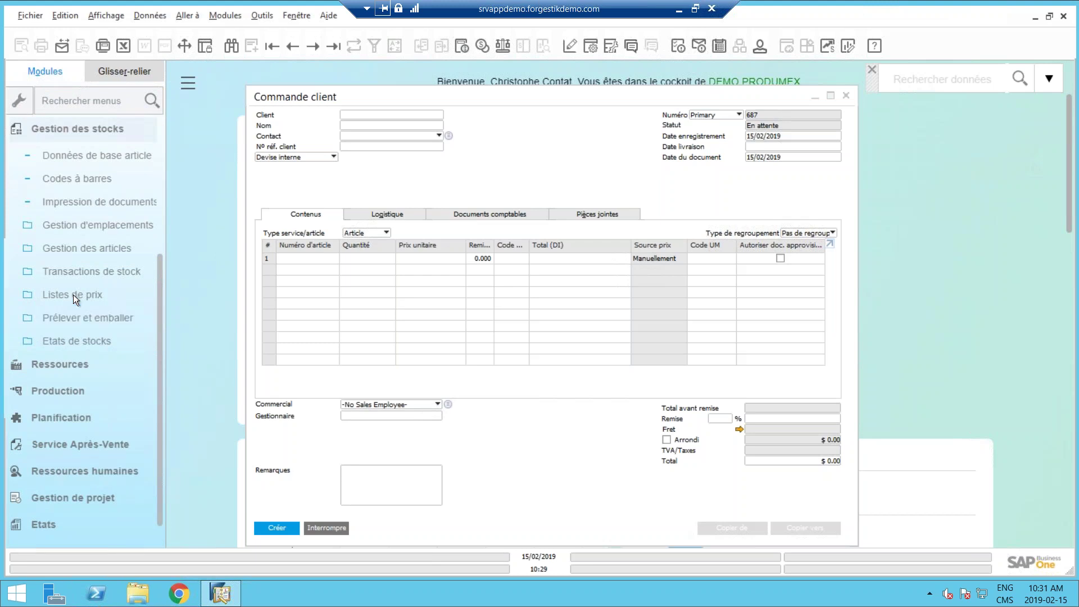
left_click(73, 250)
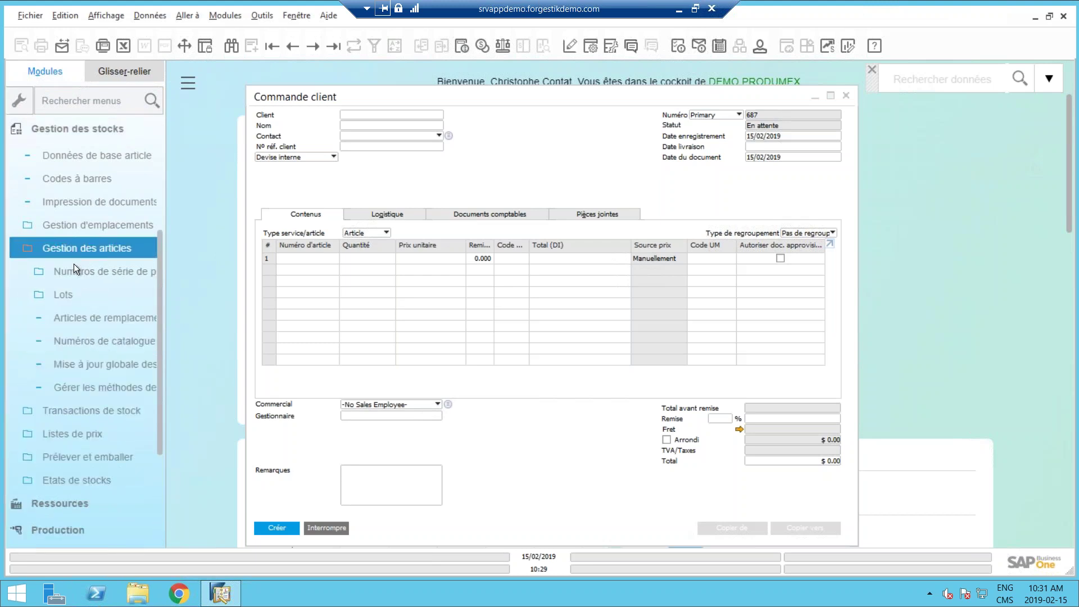
left_click(73, 318)
left_click(292, 45)
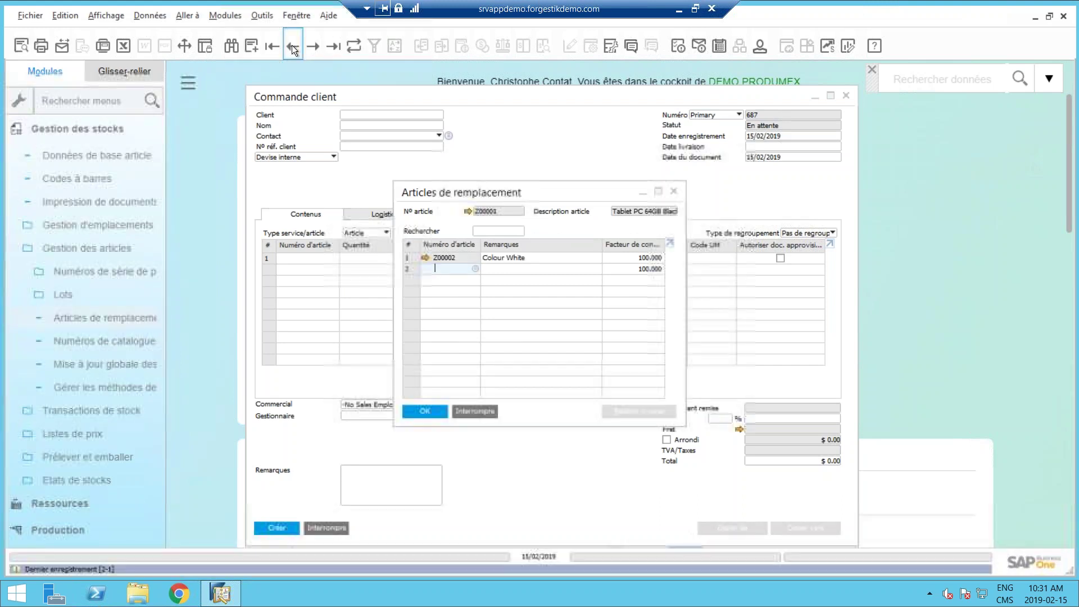
Widen the Facteur de concordance column, examine item Z00001's replacement item, remark and match factor, and close the window
left_click(643, 257)
left_click_drag(686, 246, 763, 246)
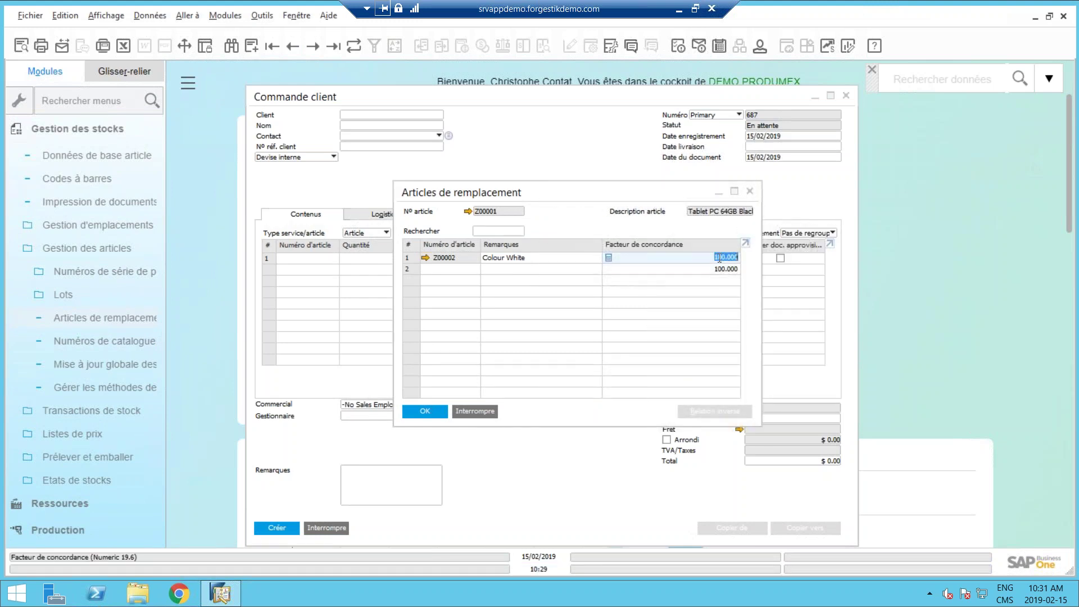
left_click(537, 258)
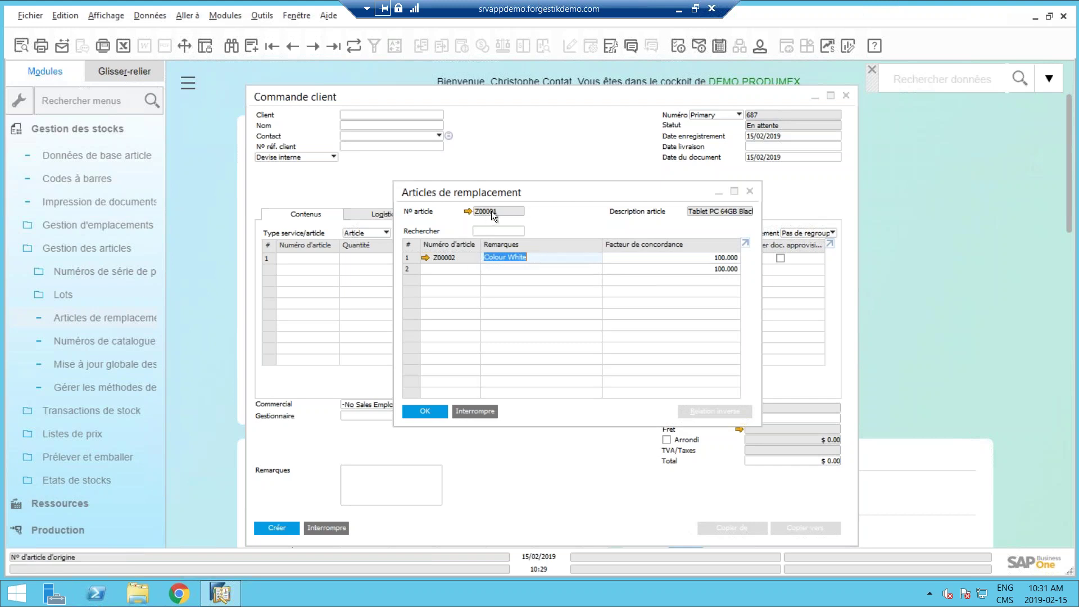
left_click(449, 268)
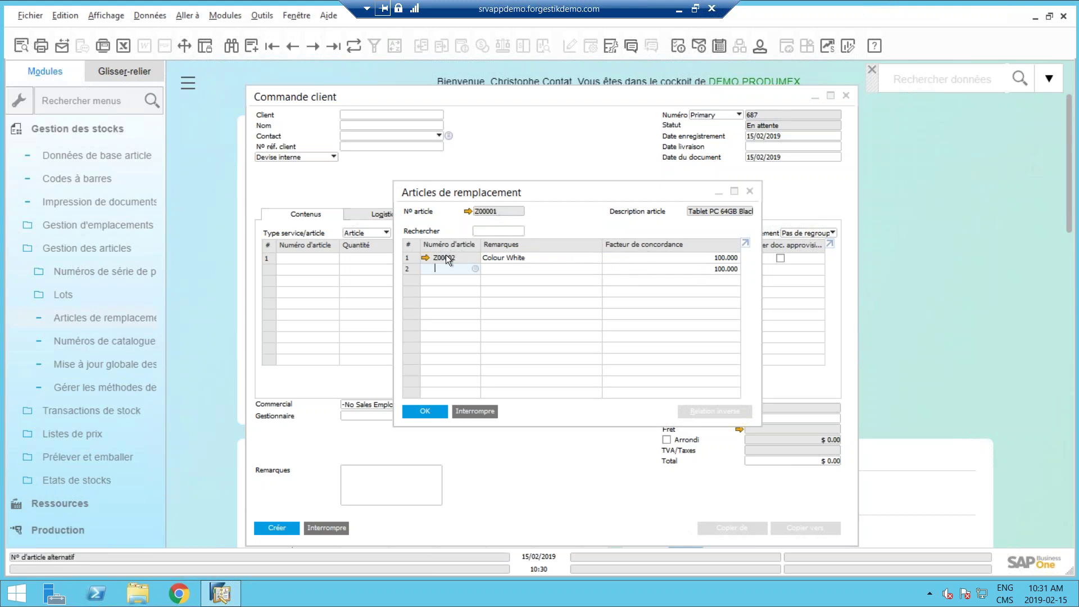
left_click(465, 410)
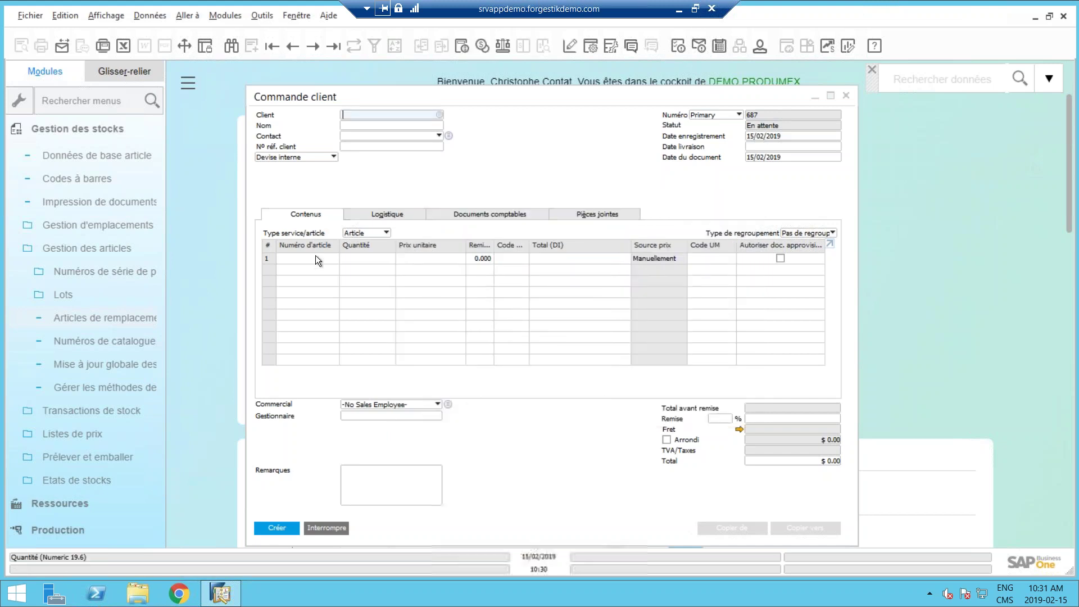
key("Tab")
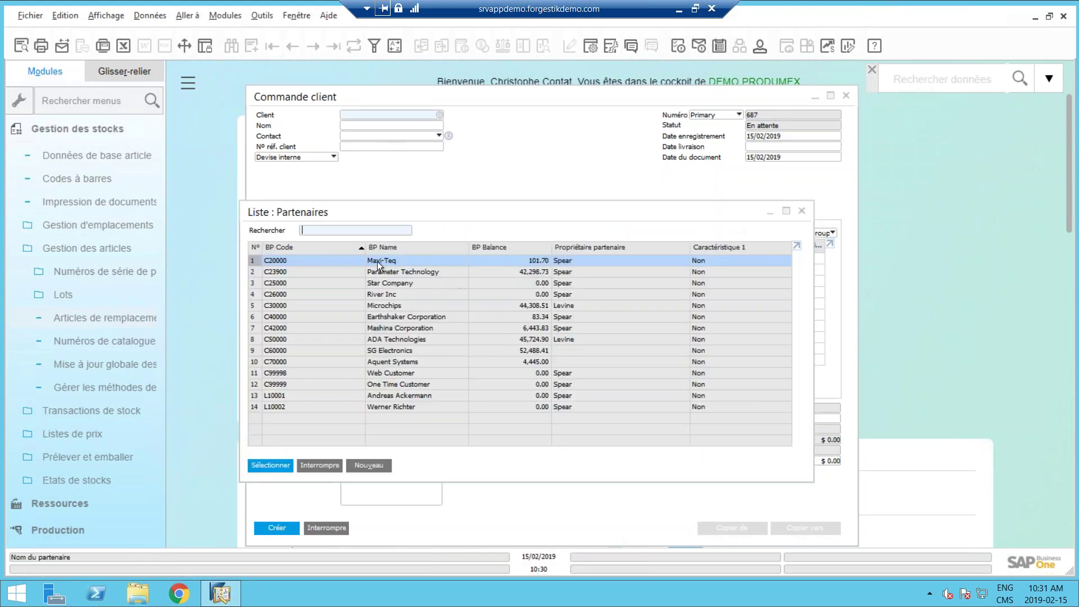
key("Return")
left_click(312, 259)
type("z")
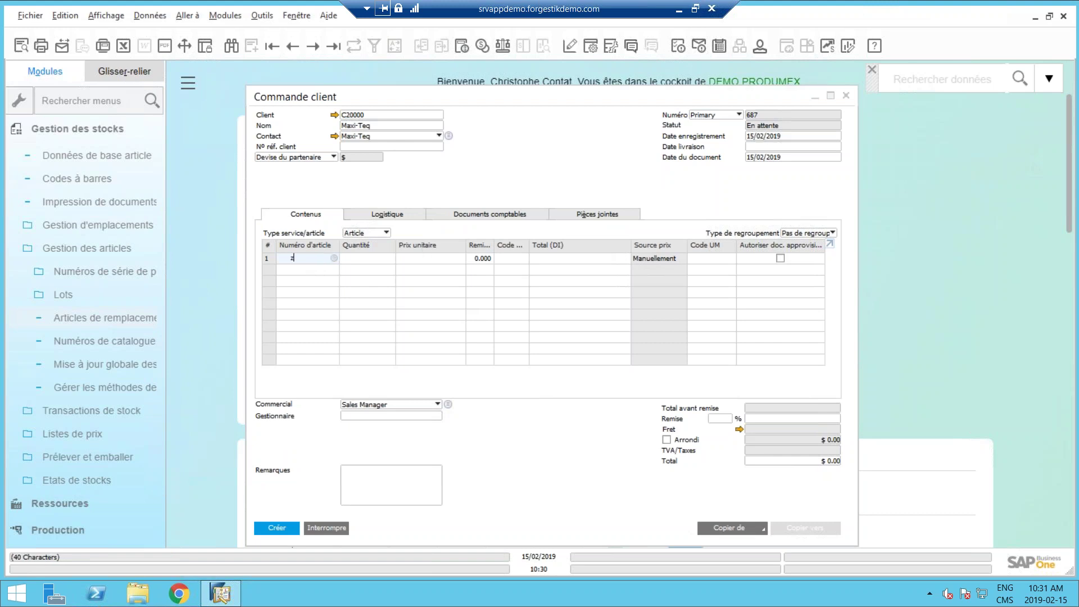
key("Tab")
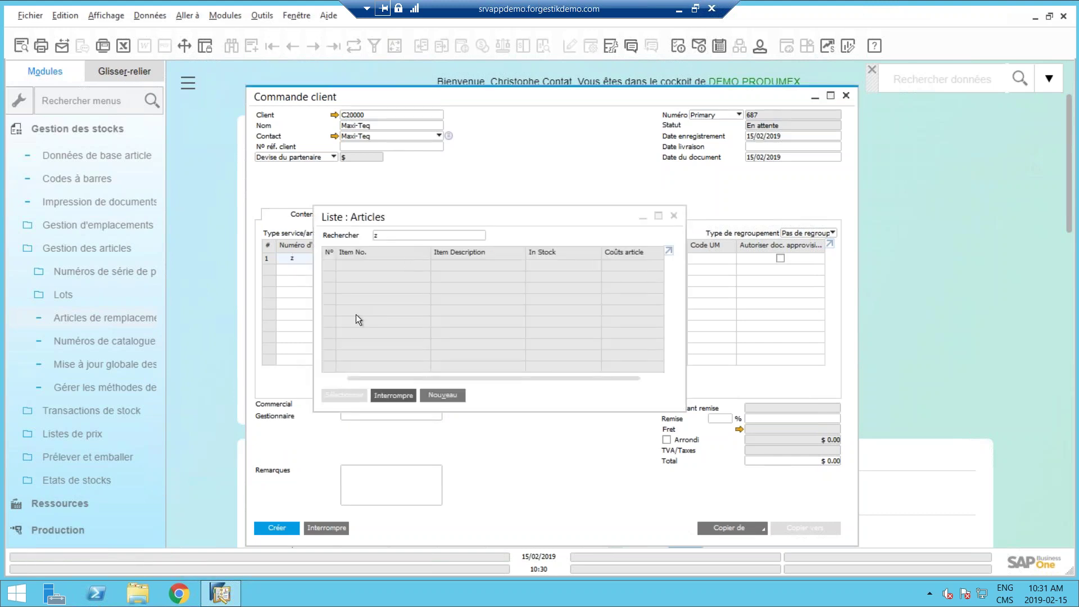
key("Escape")
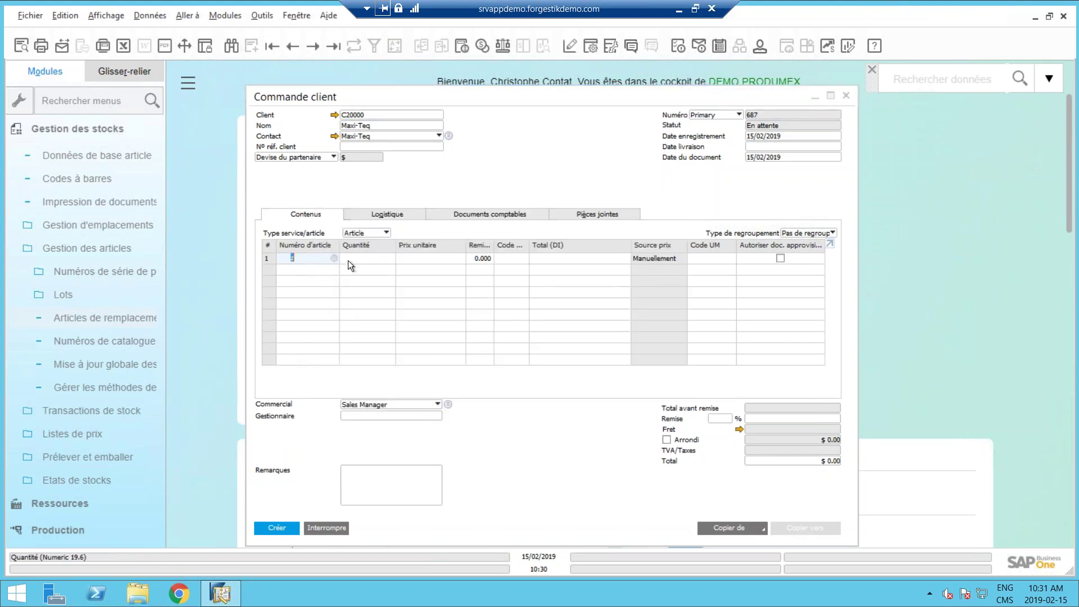
right_click(307, 257)
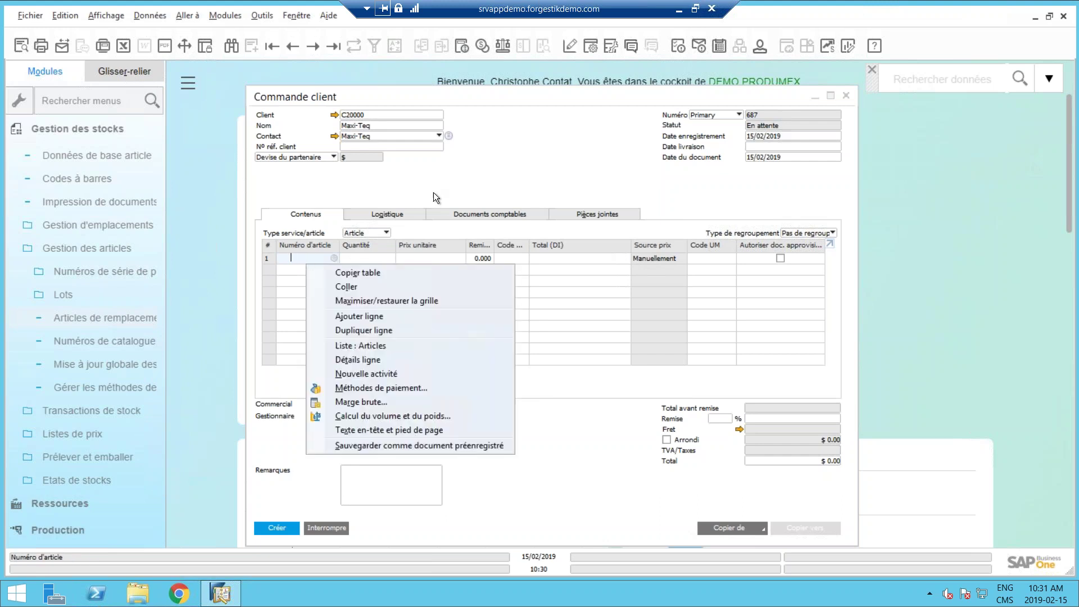
left_click(498, 174)
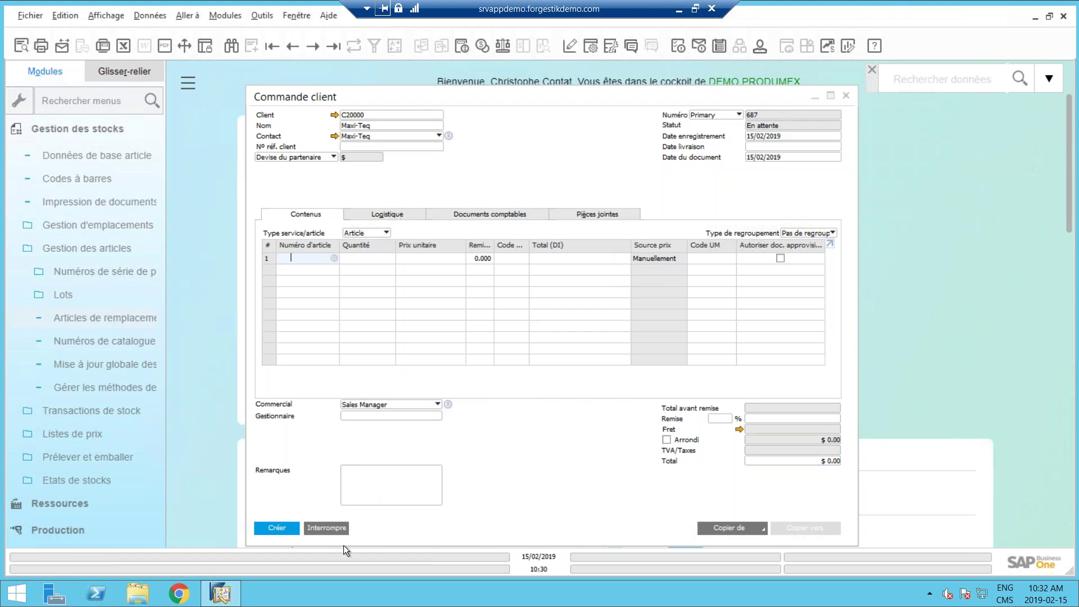
left_click(72, 130)
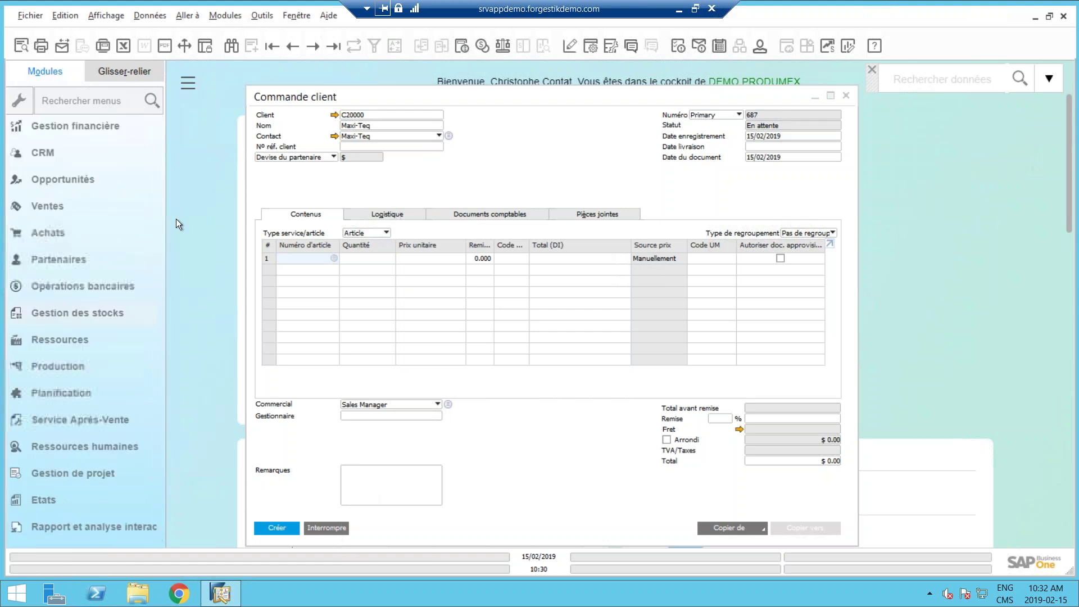
left_click(330, 528)
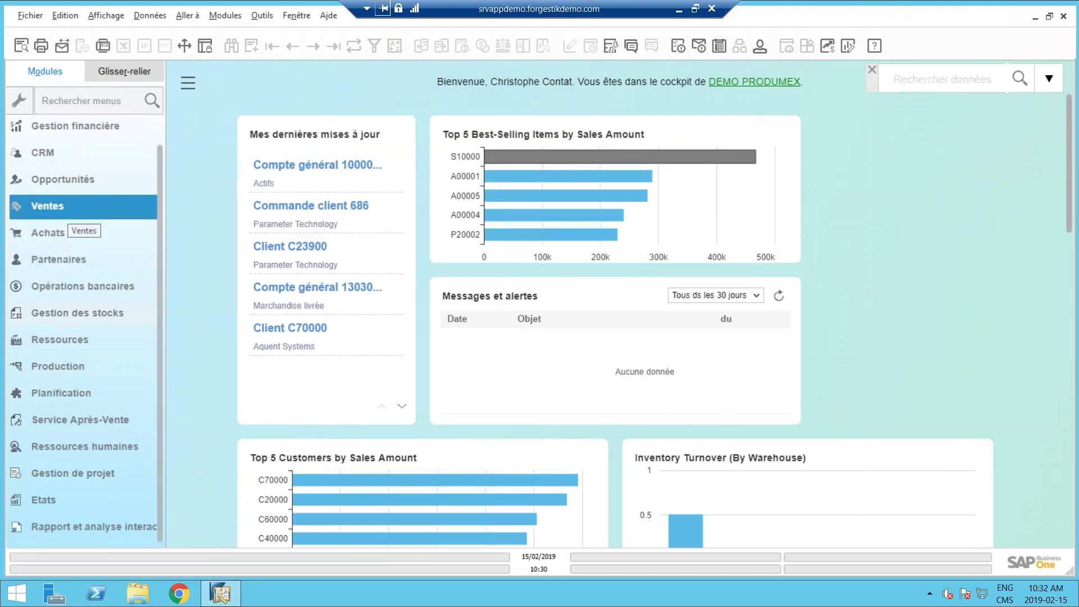
Open the Commande client window maximized and go back to the Pièces jointes of Maxi-Teq's most recent order
left_click(83, 206)
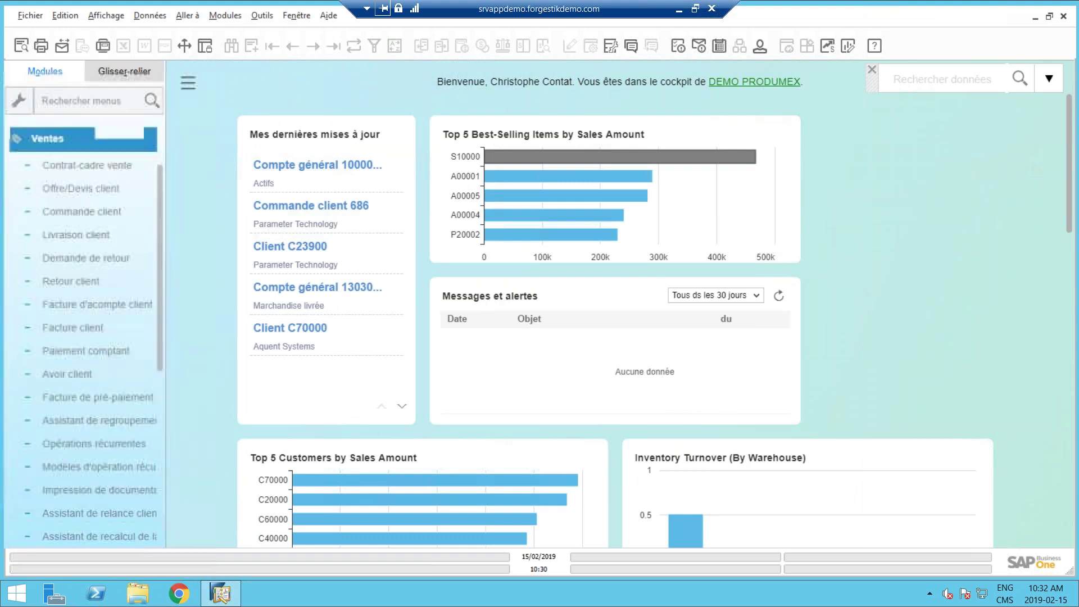
left_click(83, 203)
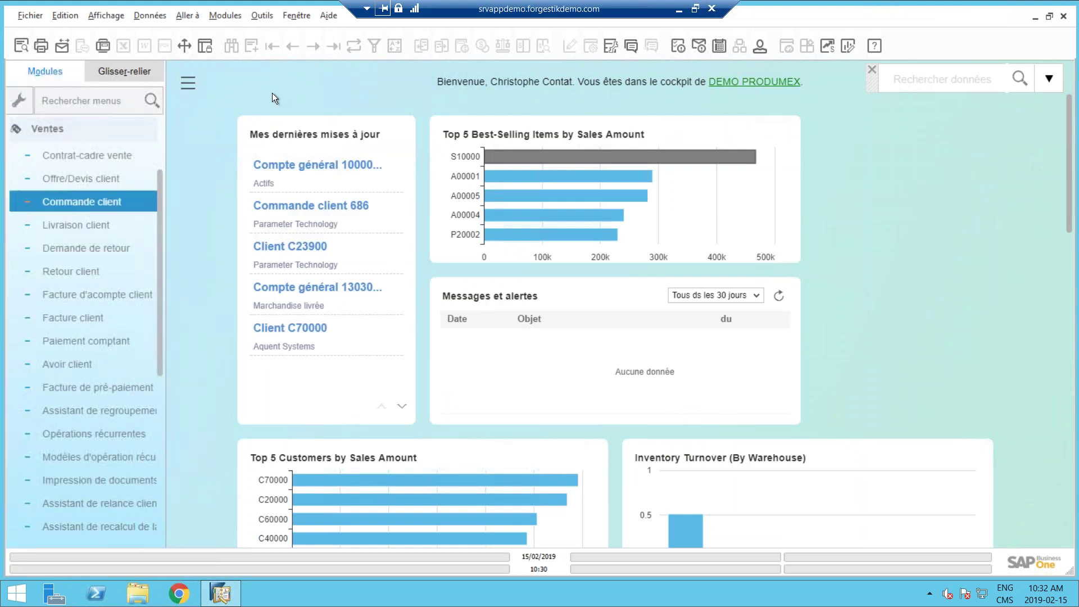
left_click(294, 45)
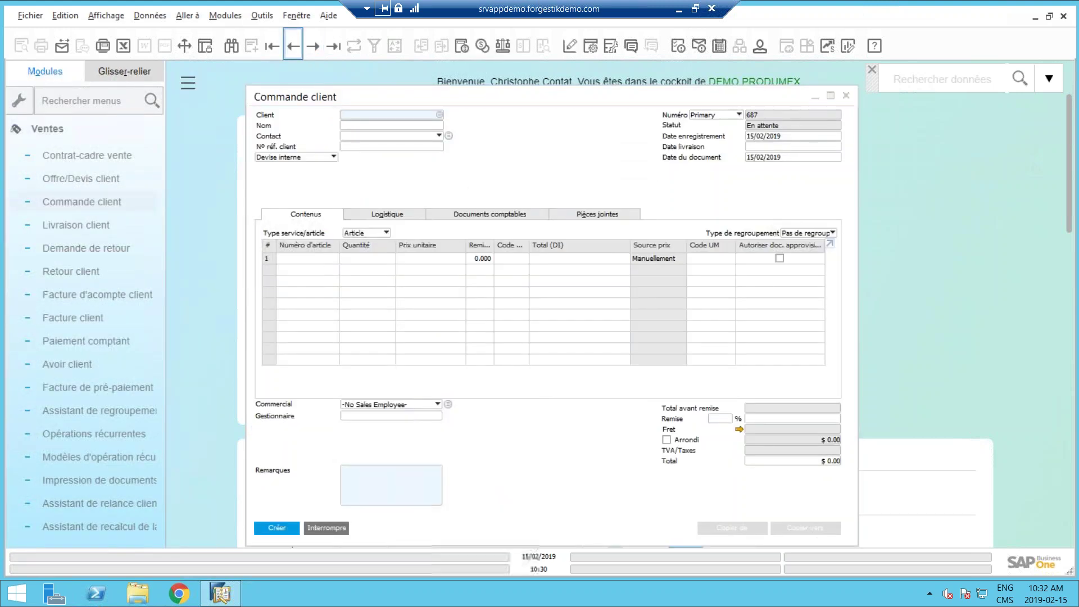
left_click(831, 94)
left_click(360, 194)
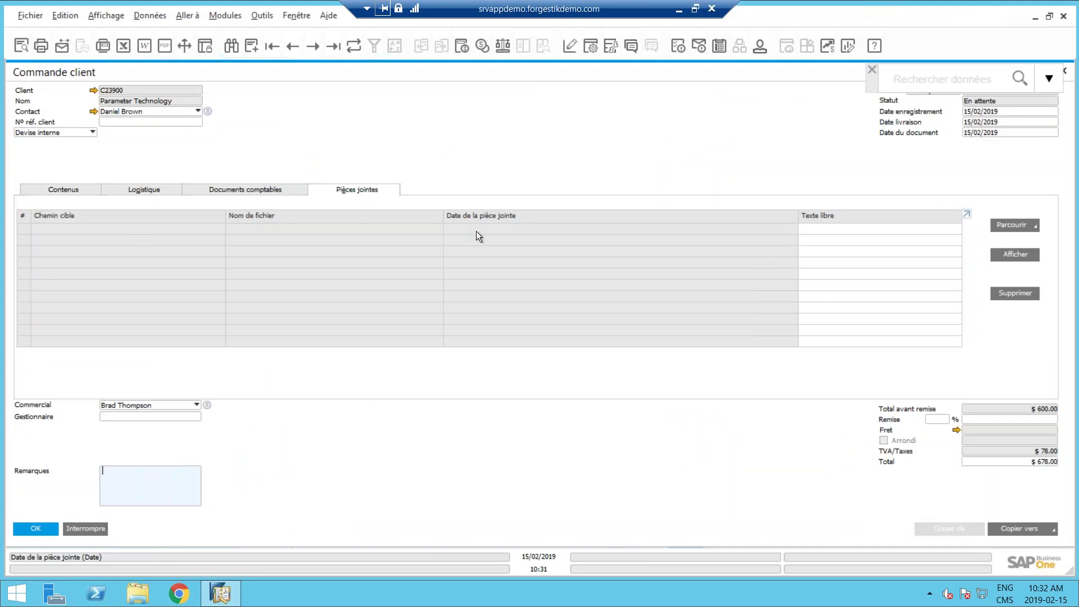
left_click(293, 45)
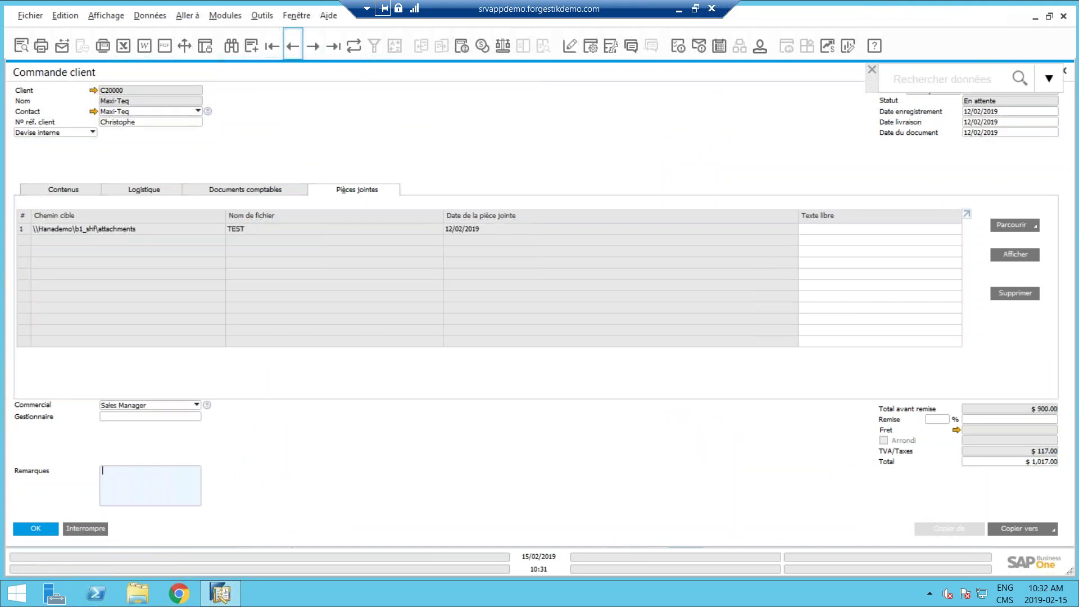
Enter the free text "specification" for the TEST attachment and update the order
left_click(165, 231)
left_click(824, 230)
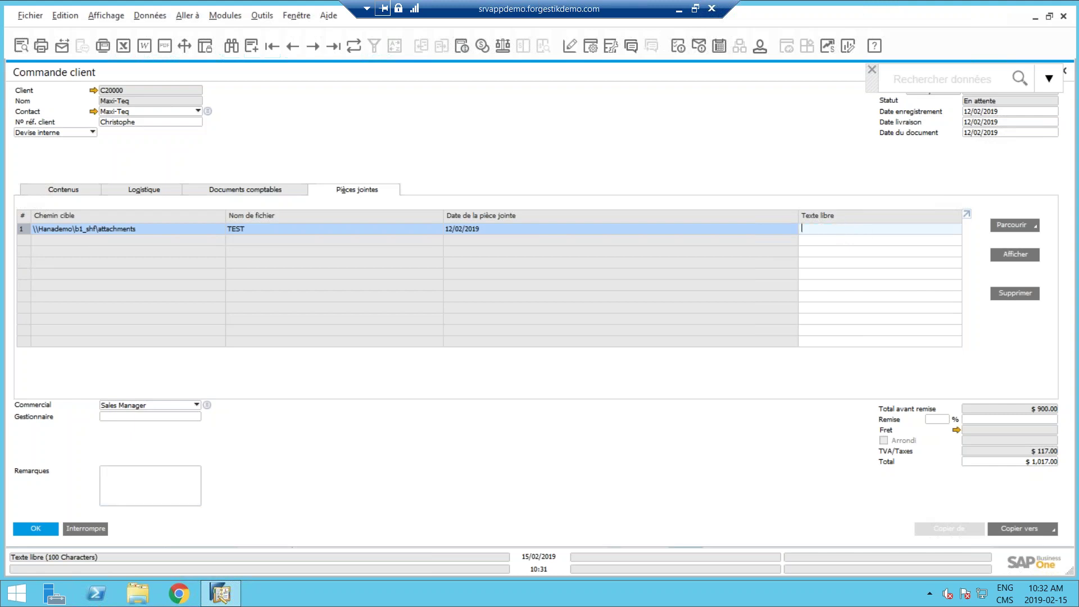
type("specification")
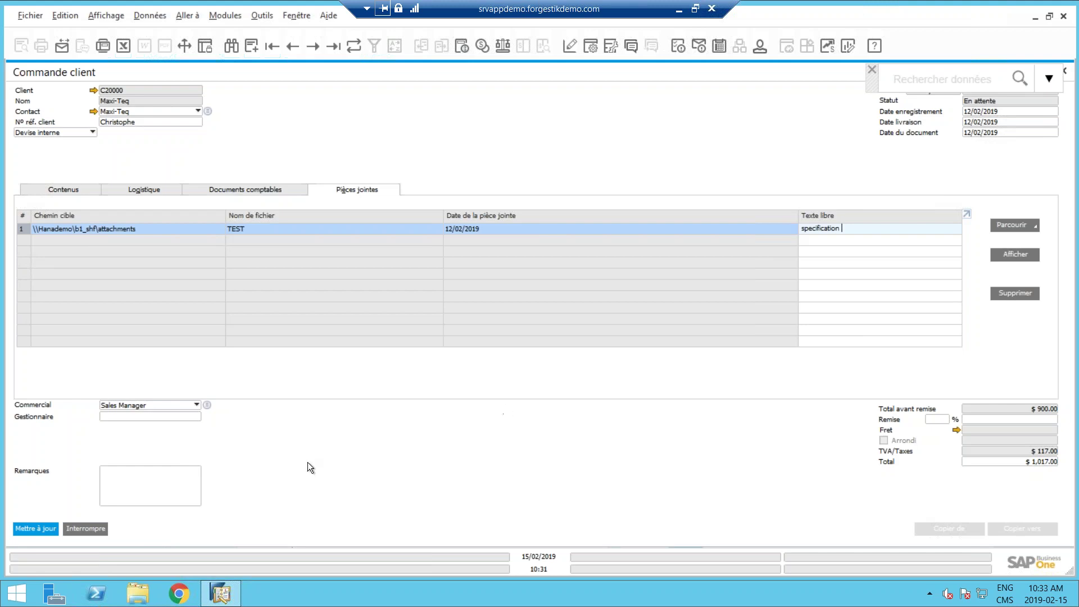
left_click(45, 529)
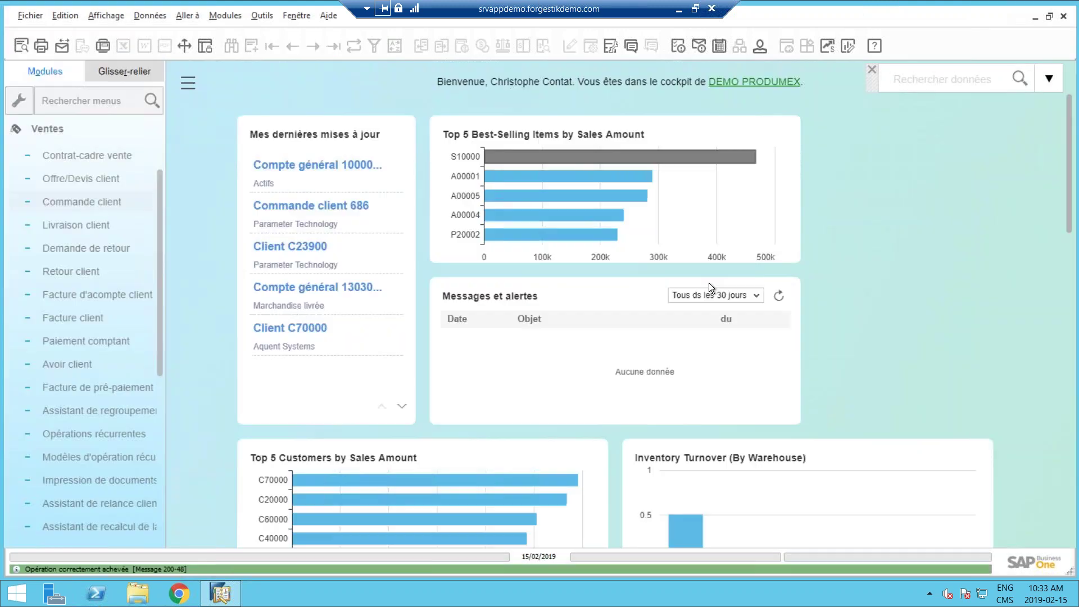
Reopen Maxi-Teq's most recent sales order and check the free text of its TEST attachment
left_click(86, 201)
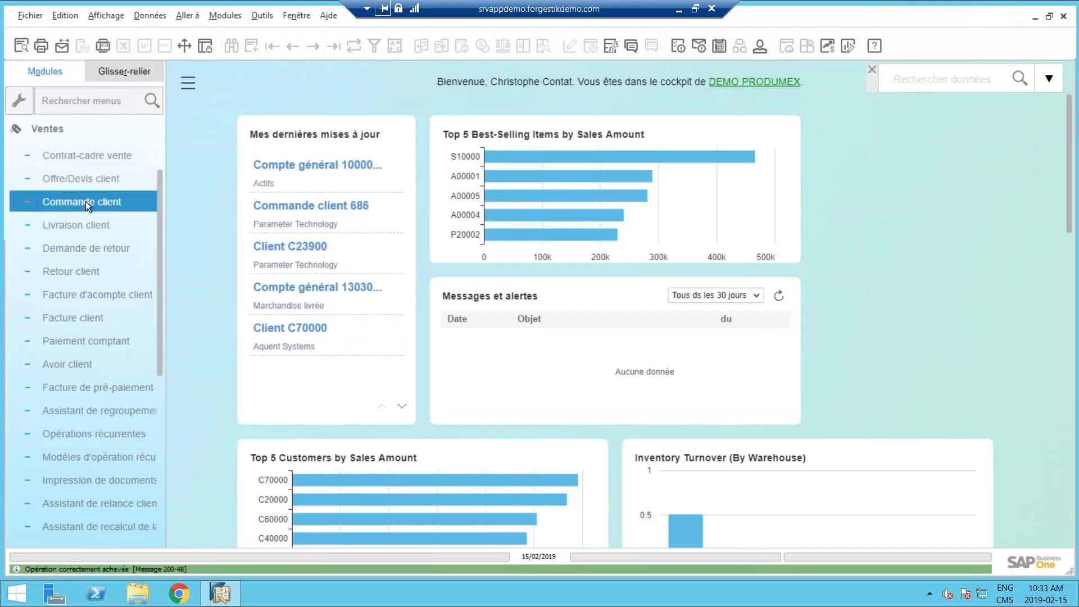
left_click(288, 45)
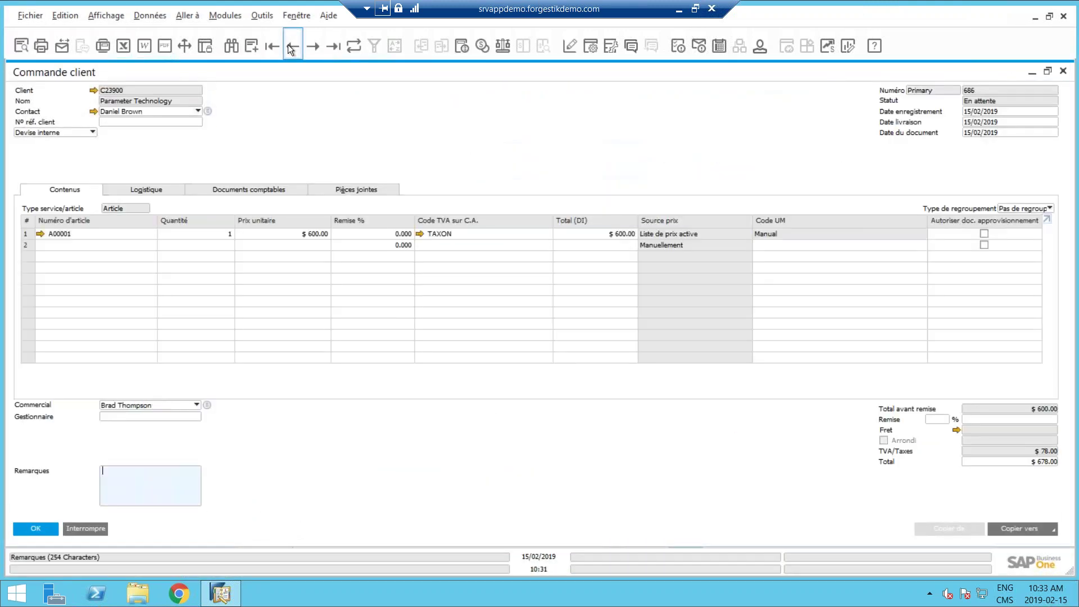
left_click(288, 45)
left_click(349, 189)
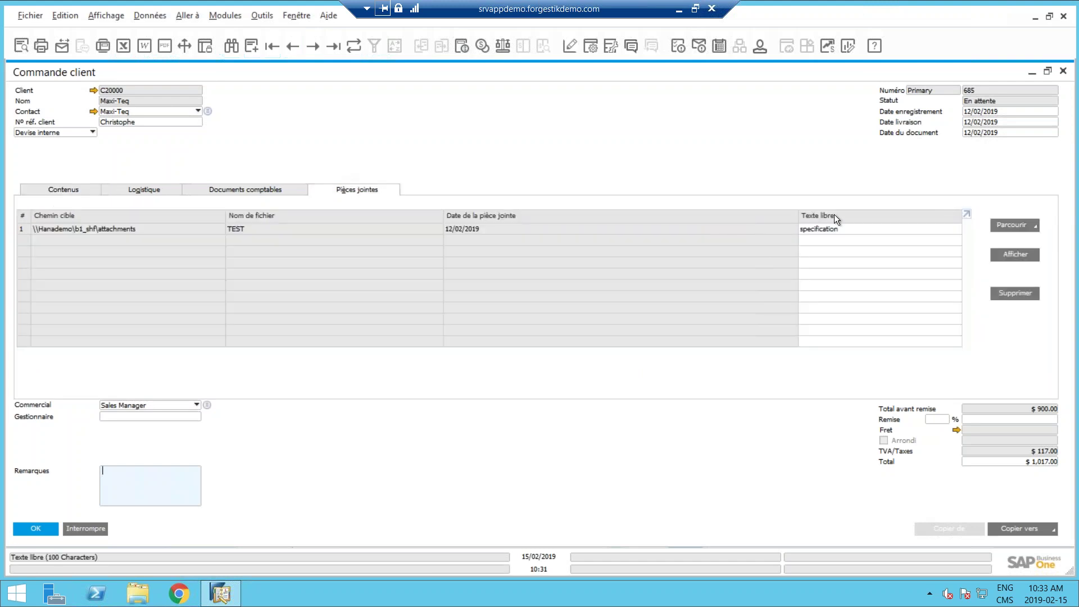
left_click(827, 230)
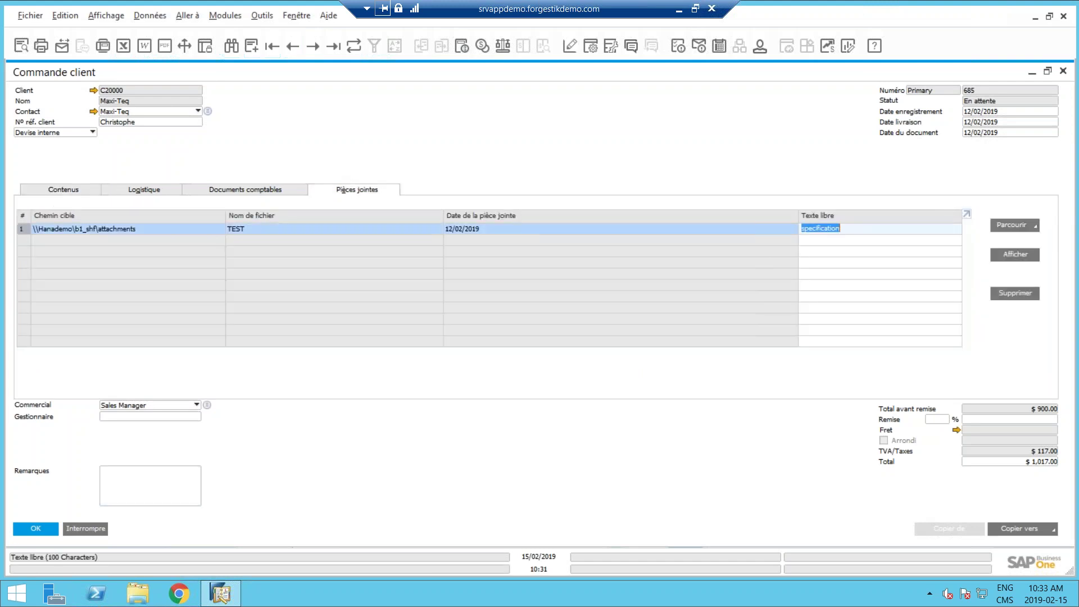
Start a new sales order and select Maxi-Teq as the customer from the partner list
left_click(251, 46)
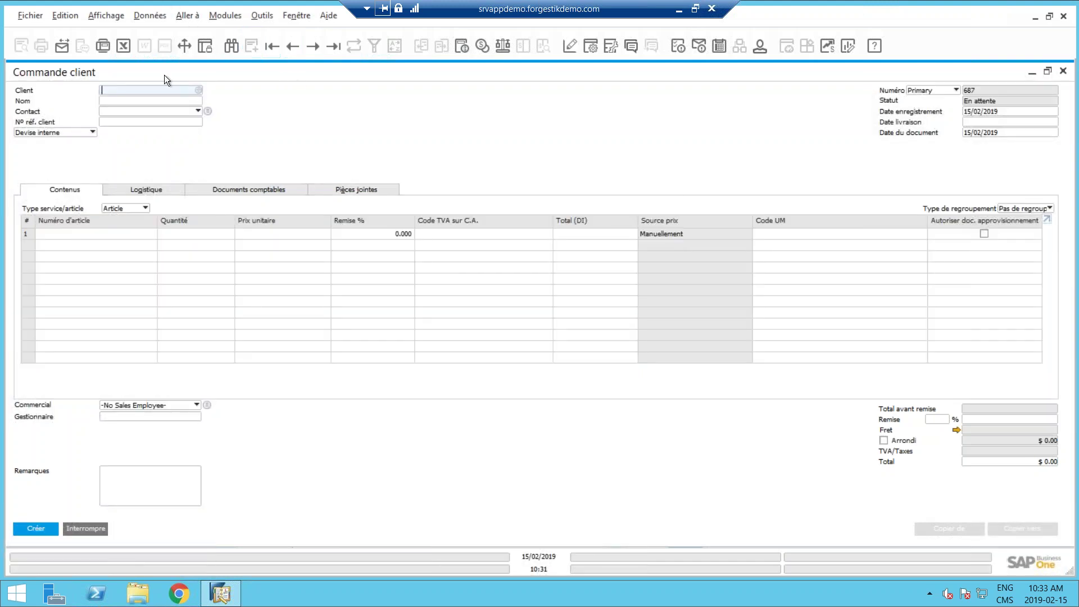
left_click(198, 90)
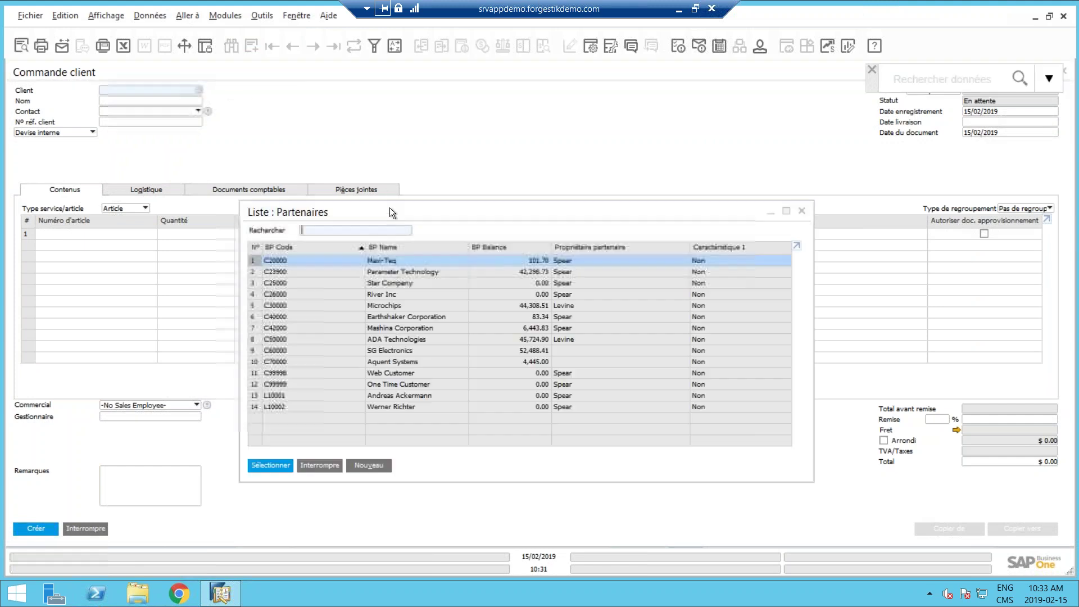
double_click(389, 259)
Set the new order's delivery date (Date livraison) to 15/02/2019 and reselect that field
left_click(977, 124)
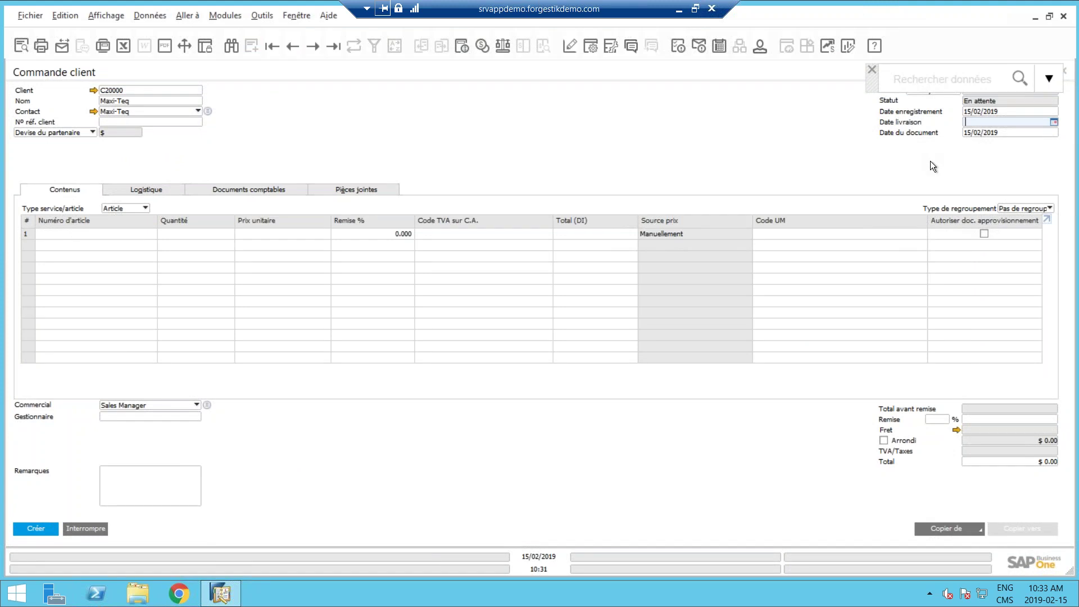
type("h")
key("Tab")
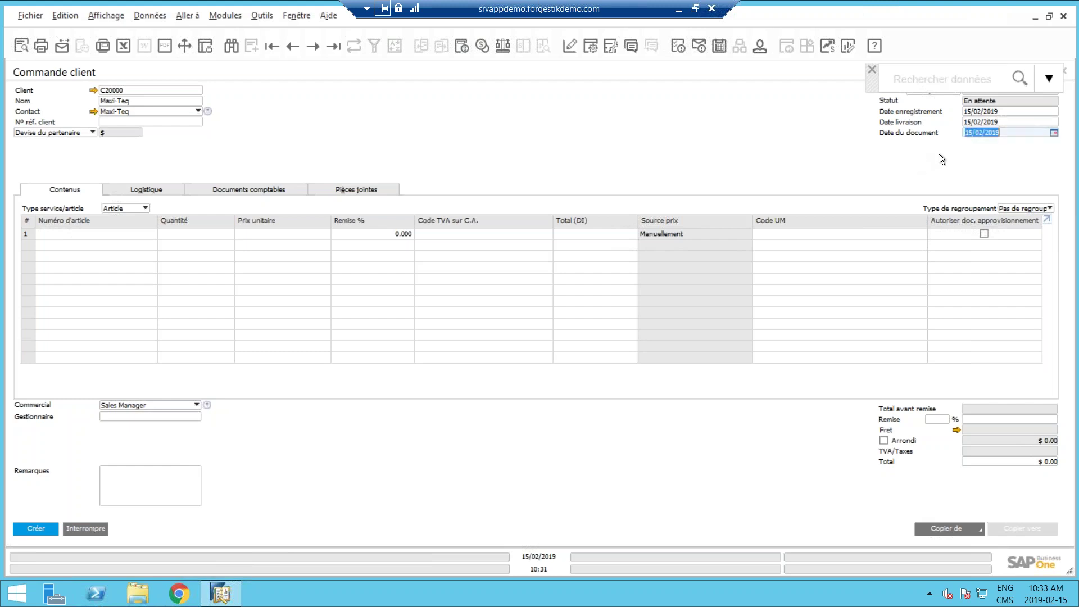
left_click(989, 122)
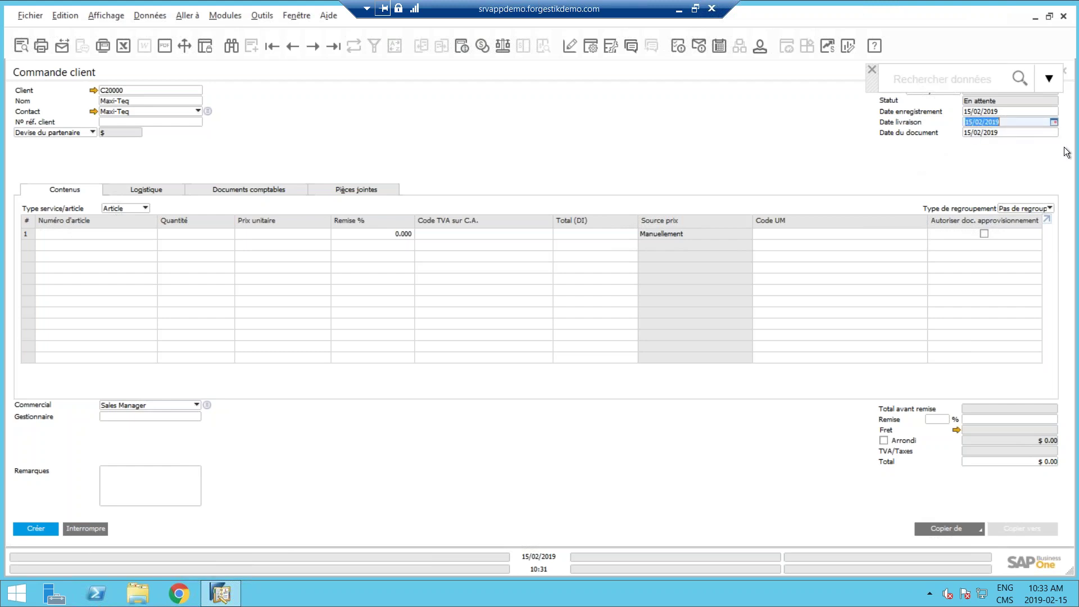
Set the order's delivery date (Date livraison) ten days ahead with the relative entry "+10" and reselect the field
key("BackSpace")
type("+10")
key("Tab")
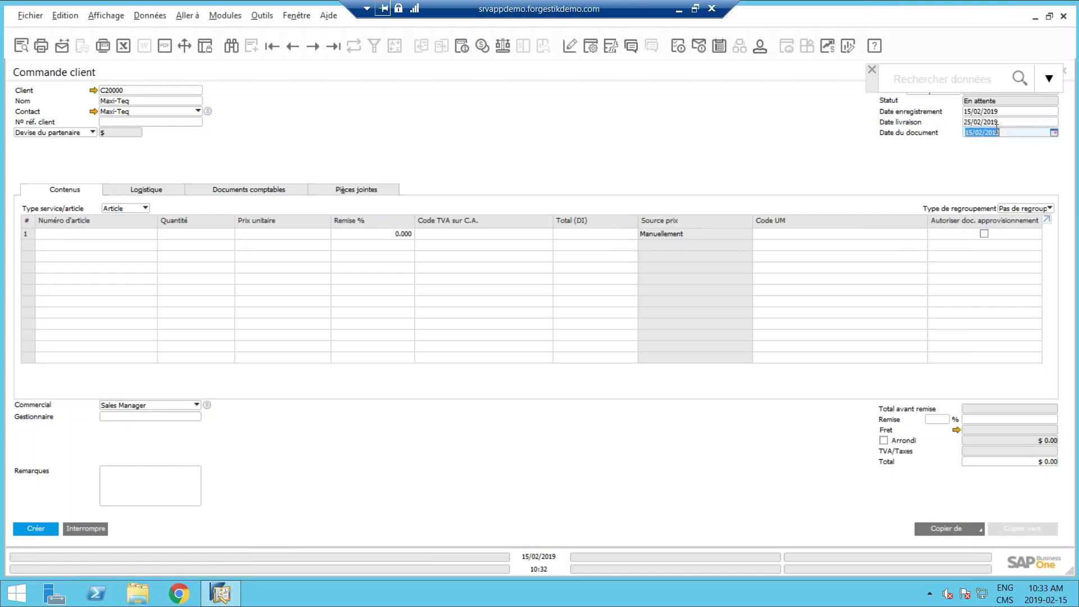
key("shift+Tab")
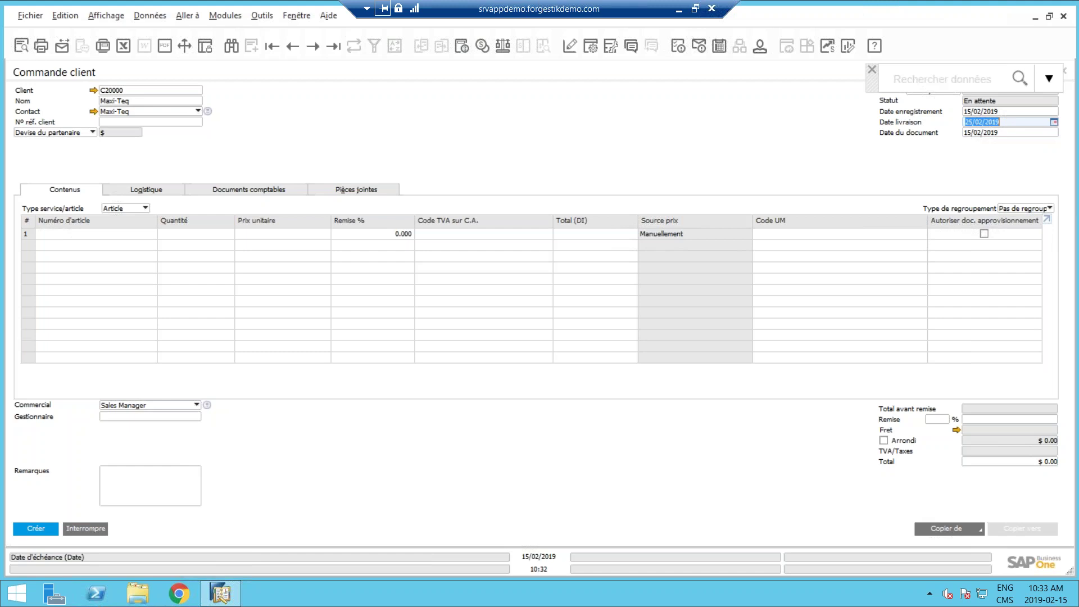
Set the order's delivery date to 01/03/2019, then discard the unsaved sales order
key("minus")
key("minus")
key("minus")
double_click(967, 122)
key("BackSpace")
type("0103")
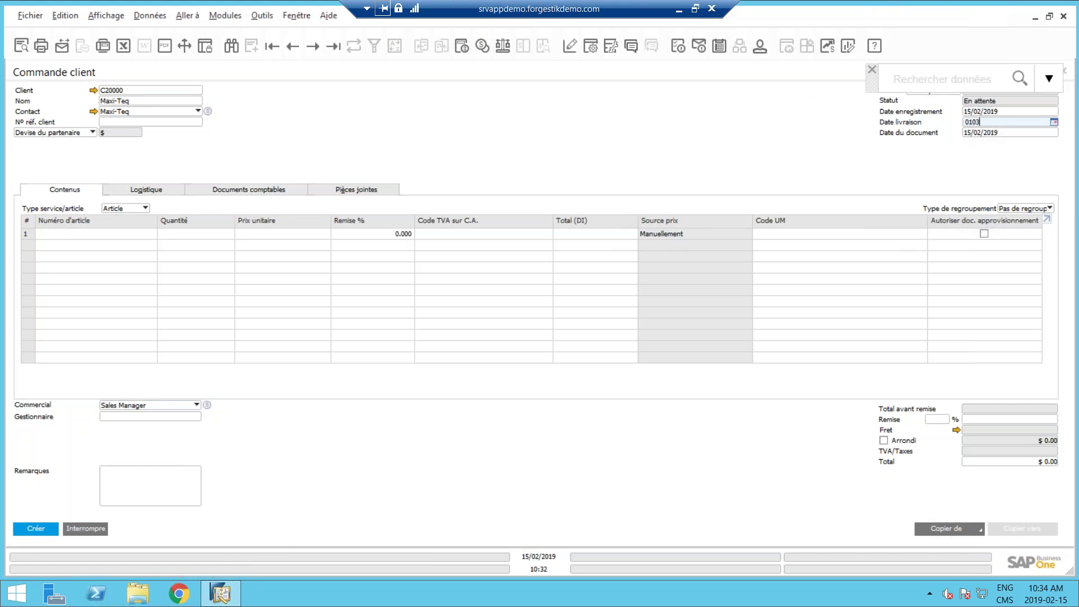
key("Tab")
left_click(1002, 123)
type("01/03/2019")
key("Tab")
key("shift+Tab")
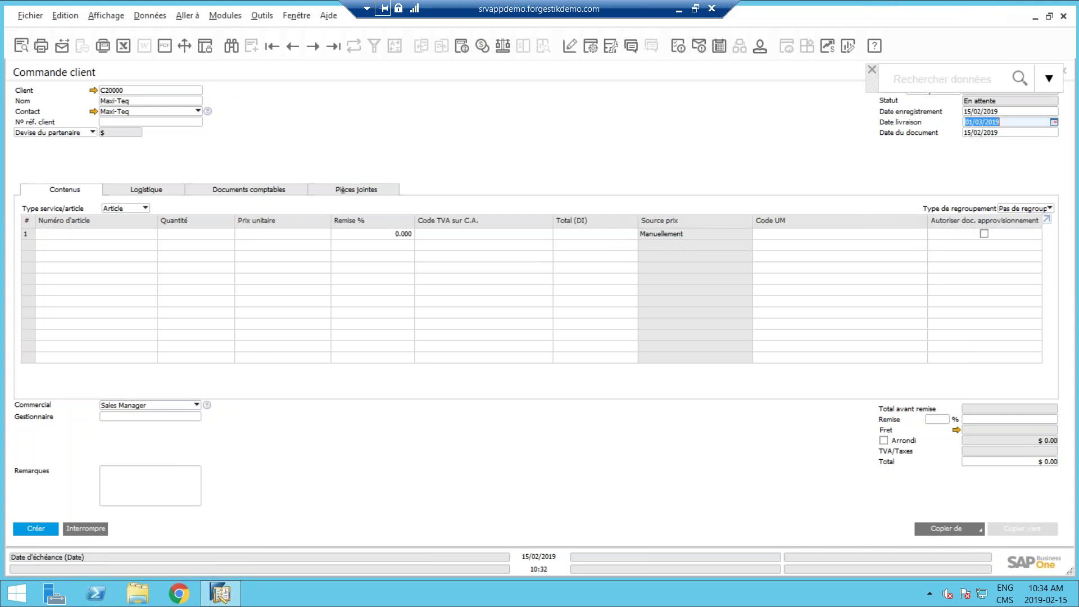
left_click(90, 530)
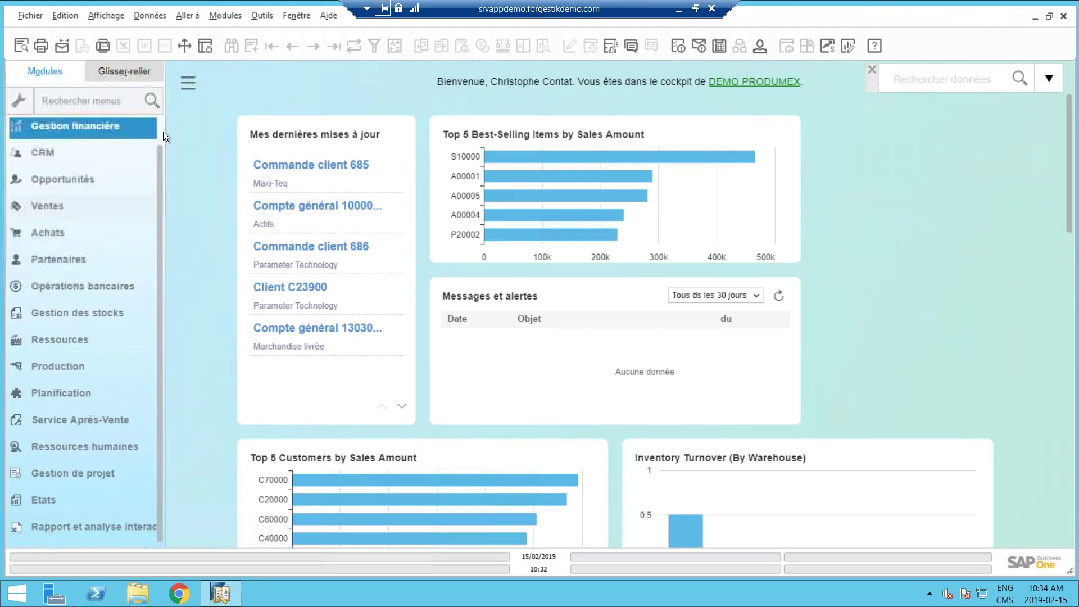
Search the module menus for "liste de"
scroll(160, 128, "up", 1)
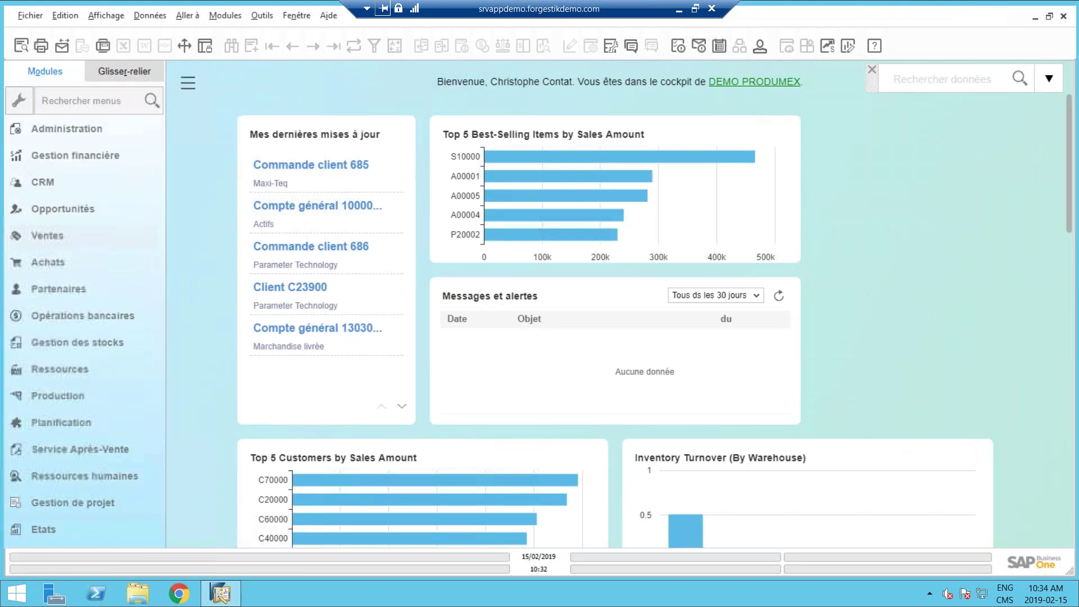
left_click(111, 102)
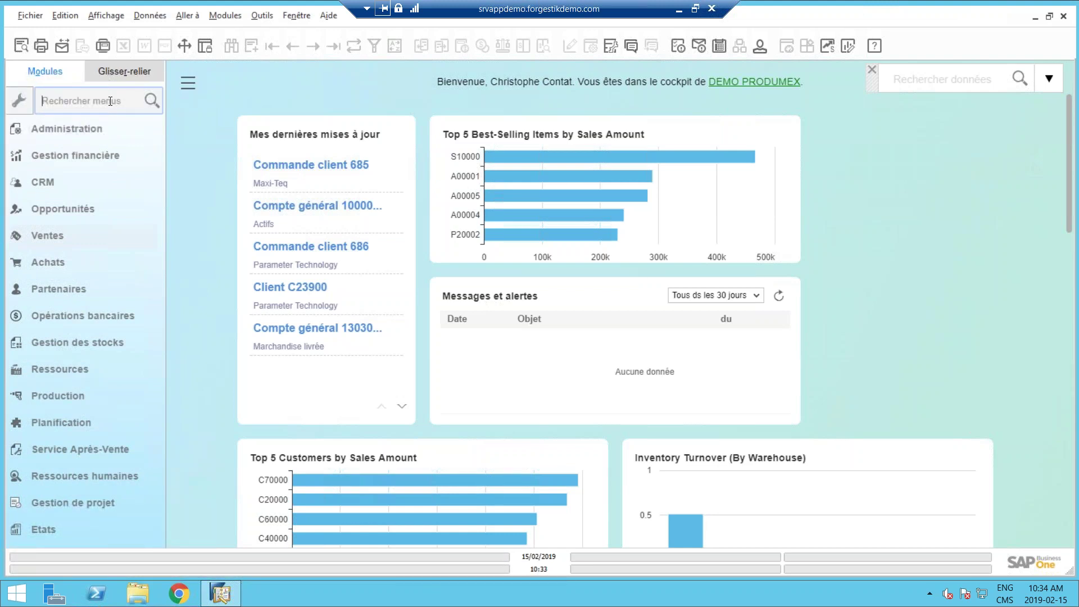
type("liste")
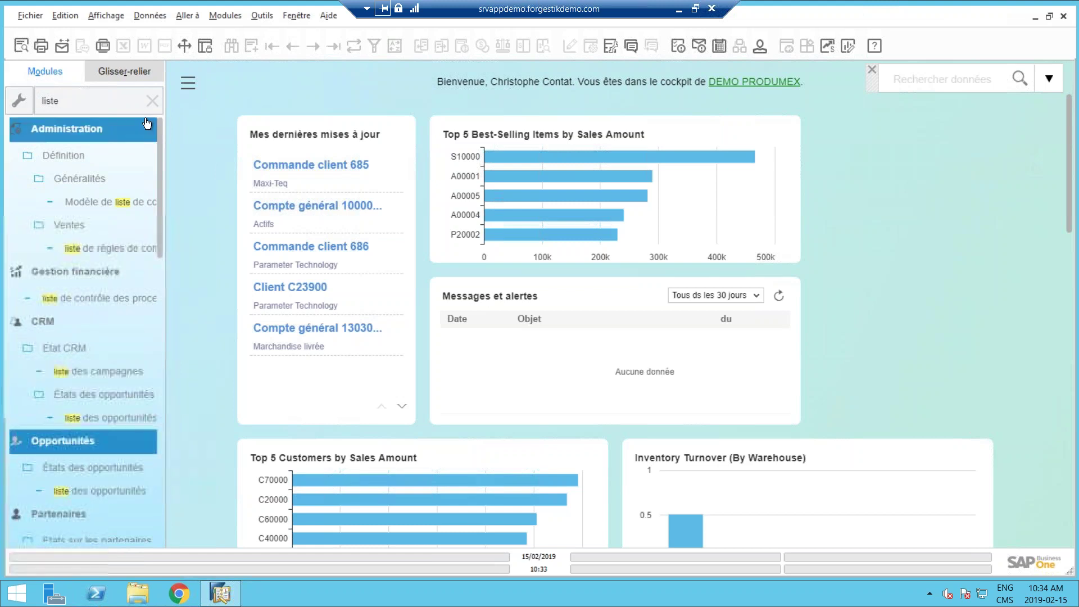
type("de")
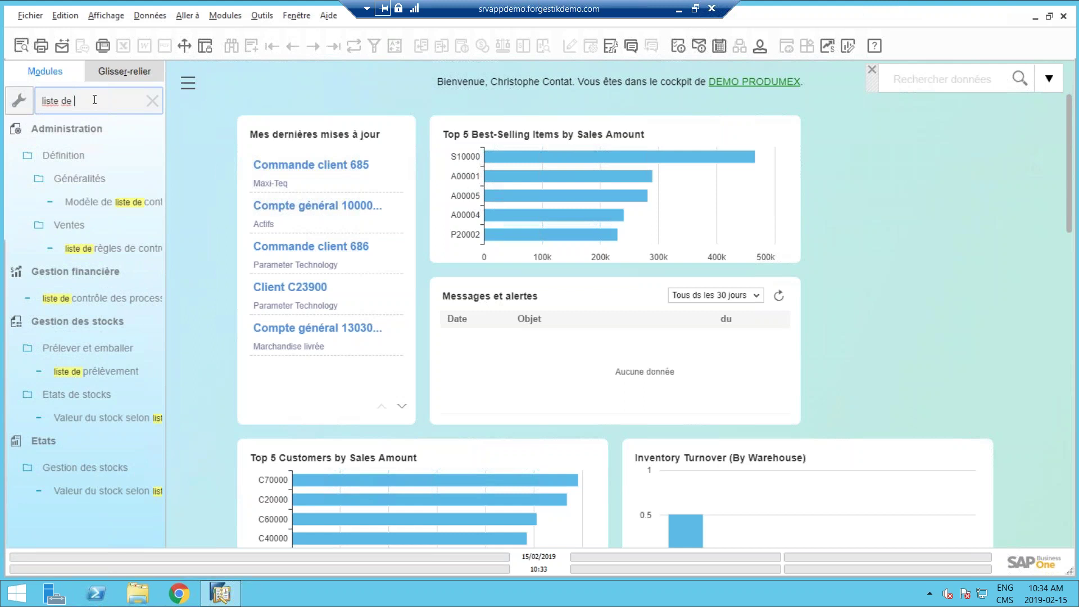
Replace the menu search with "prix" and open the price lists (Listes de prix)
key("BackSpace")
key("BackSpace")
key("BackSpace")
key("BackSpace")
key("BackSpace")
key("BackSpace")
key("BackSpace")
key("BackSpace")
key("BackSpace")
type("prix")
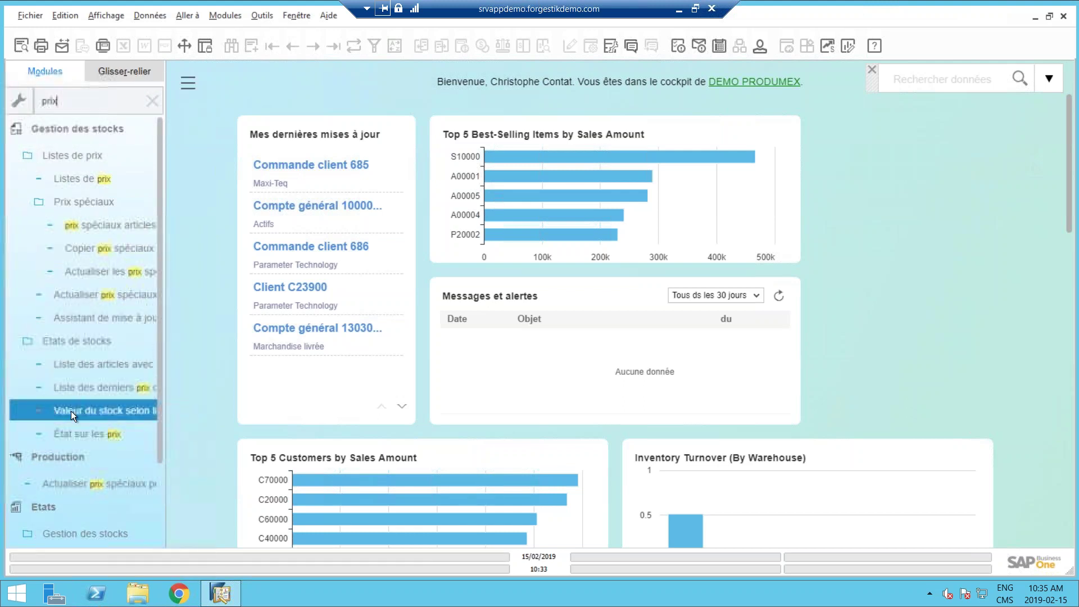
left_click(76, 178)
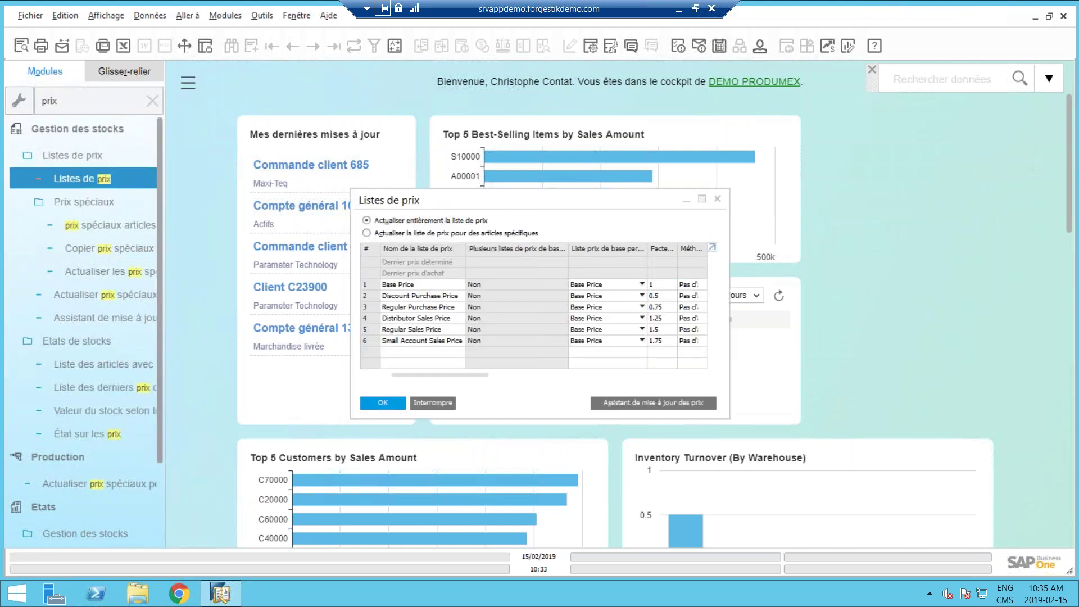
Review the Base Price list's items and the columns of the enlarged price lists window, and close both windows
left_click_drag(729, 416, 784, 459)
double_click(366, 284)
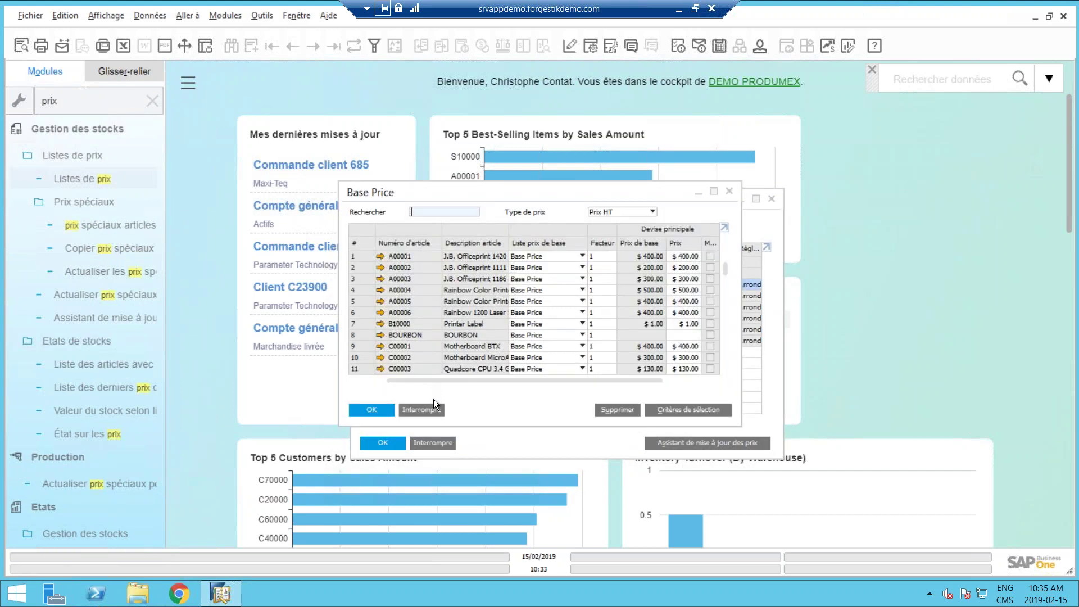
left_click(430, 412)
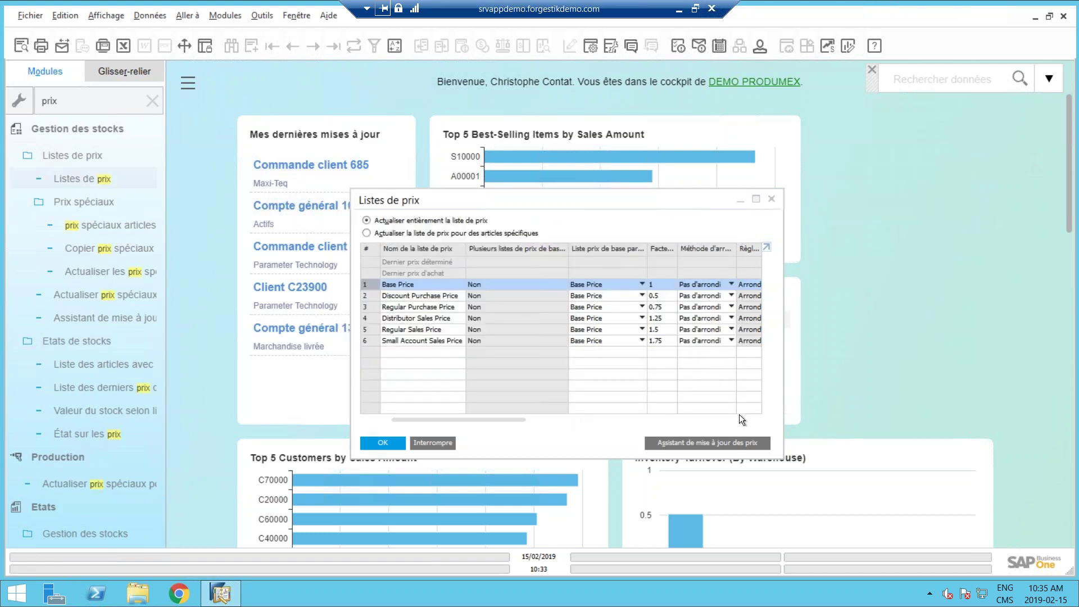
left_click_drag(784, 459, 975, 488)
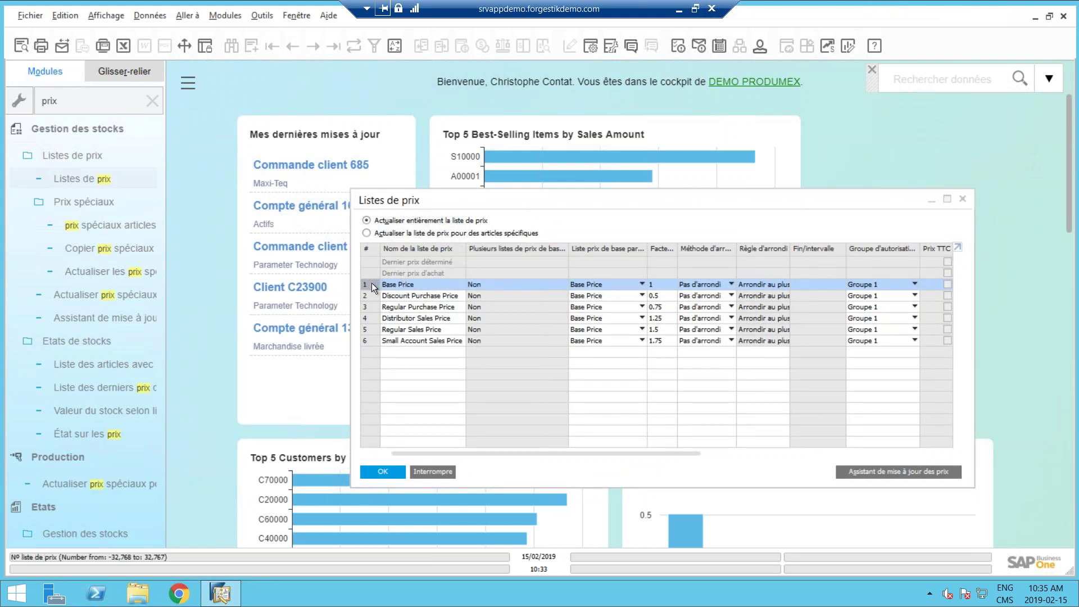
left_click_drag(684, 456, 557, 459)
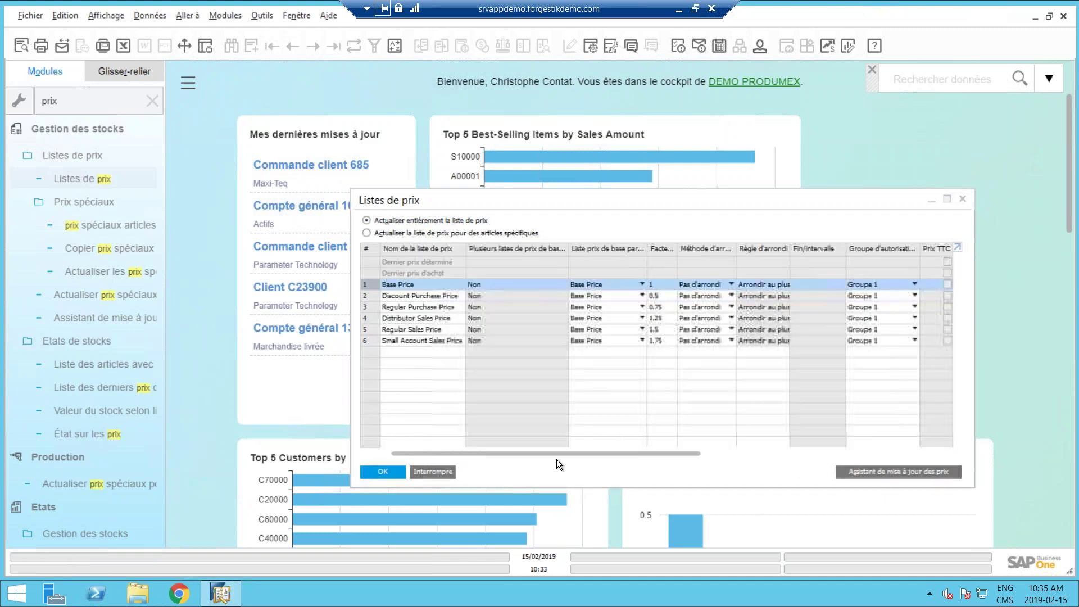
left_click(425, 471)
Search the menus for "option", open the per-document settings (Options par document) and look through the available document types
left_click(19, 162)
left_click(23, 101)
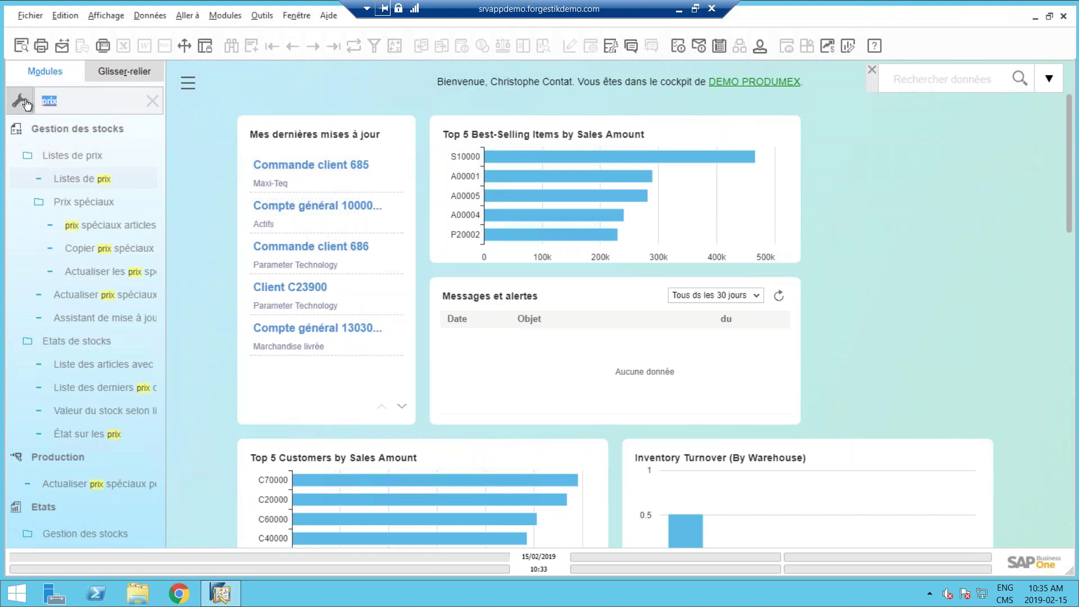
type("option")
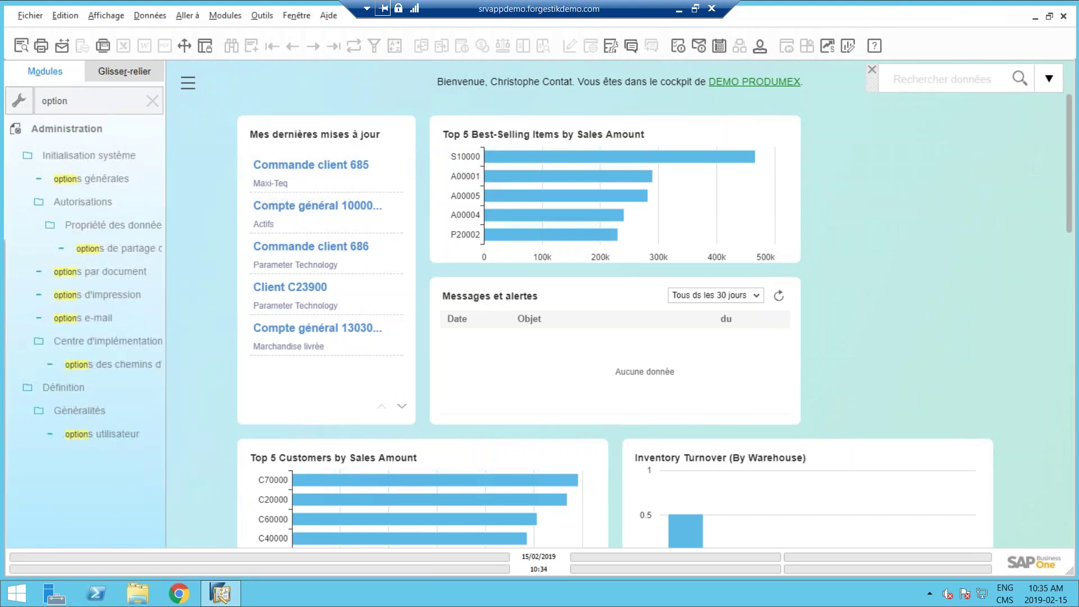
left_click(67, 275)
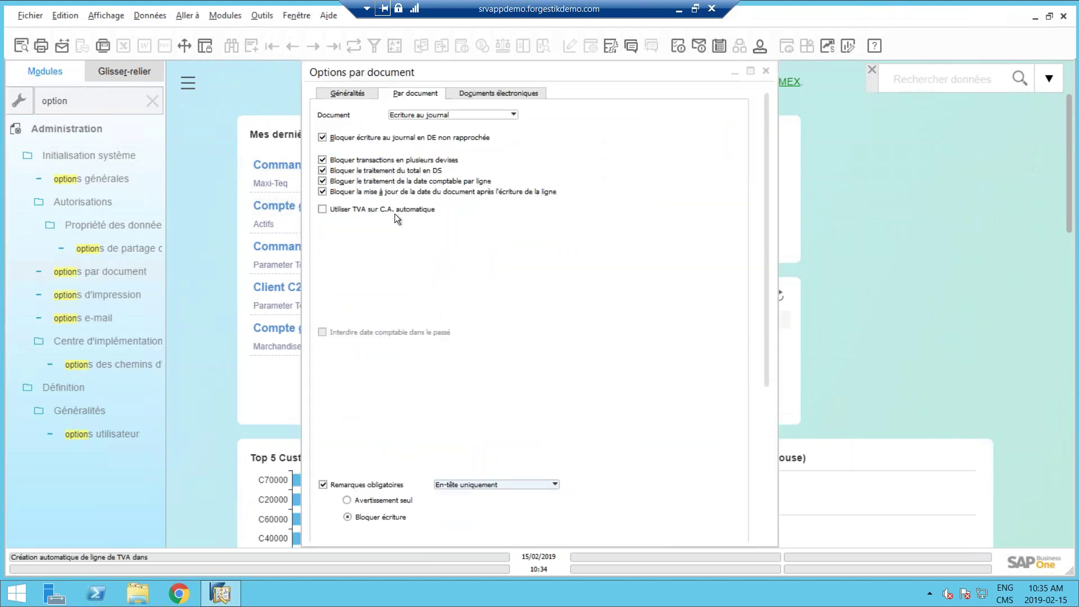
left_click(430, 116)
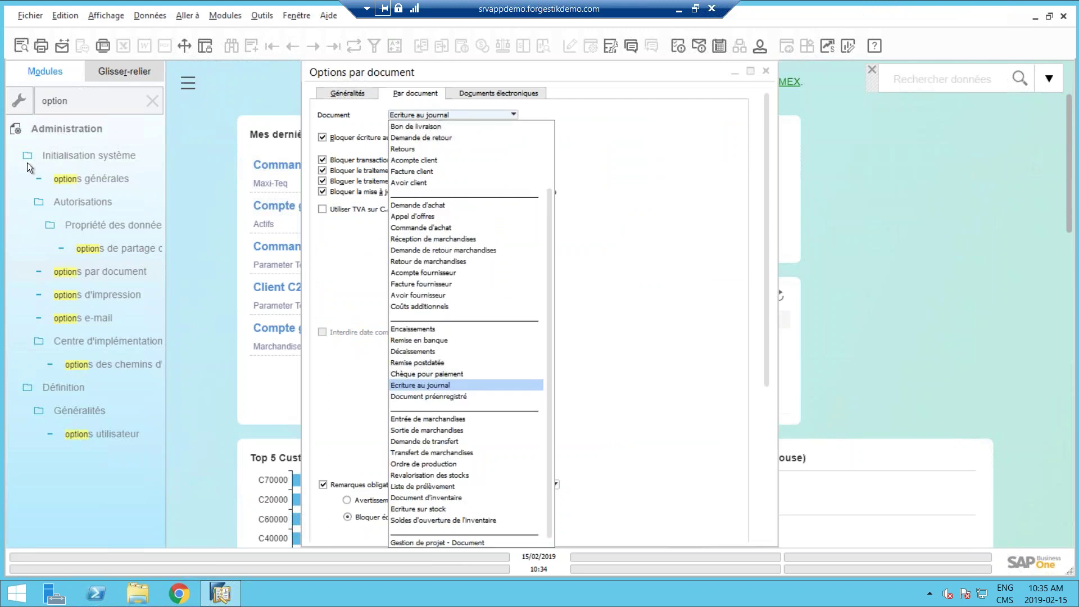
left_click(572, 75)
Open the general settings (Options générales), review the price determination options for inactive price lists, and close the window
left_click(79, 178)
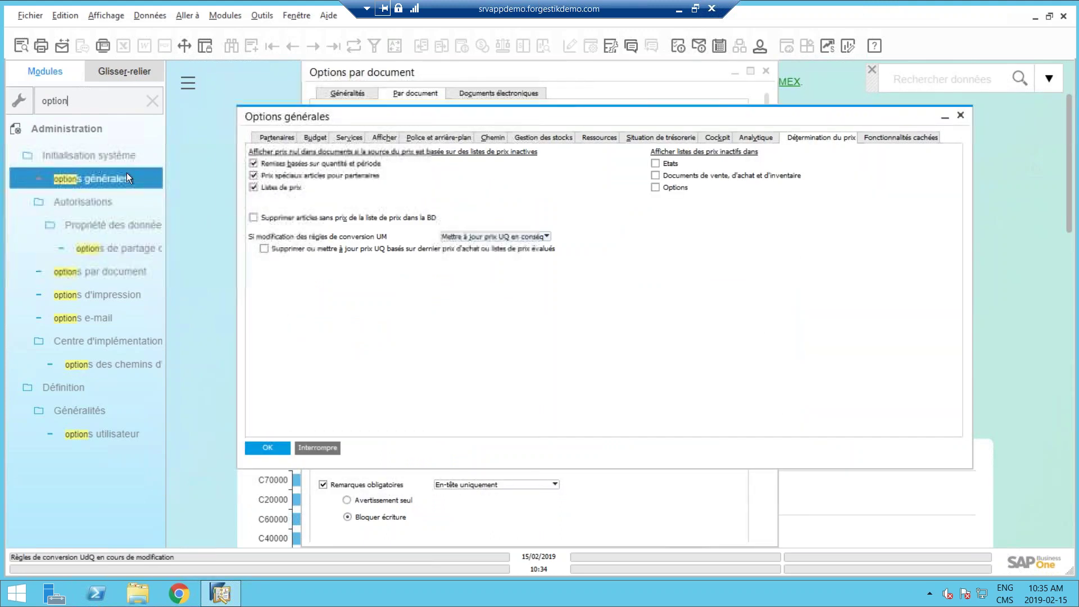
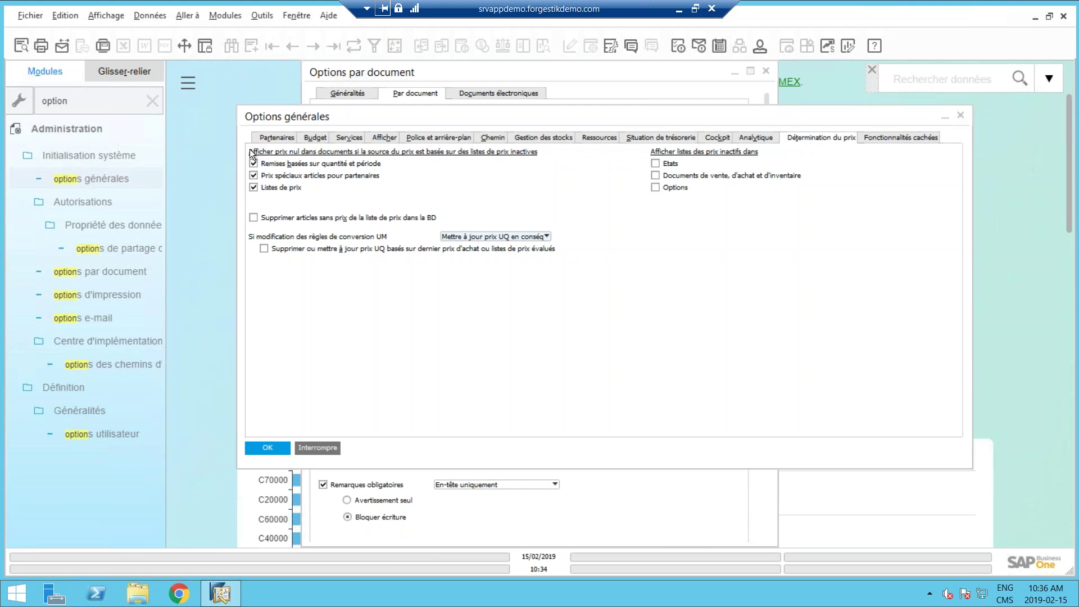
left_click(123, 318)
left_click(961, 115)
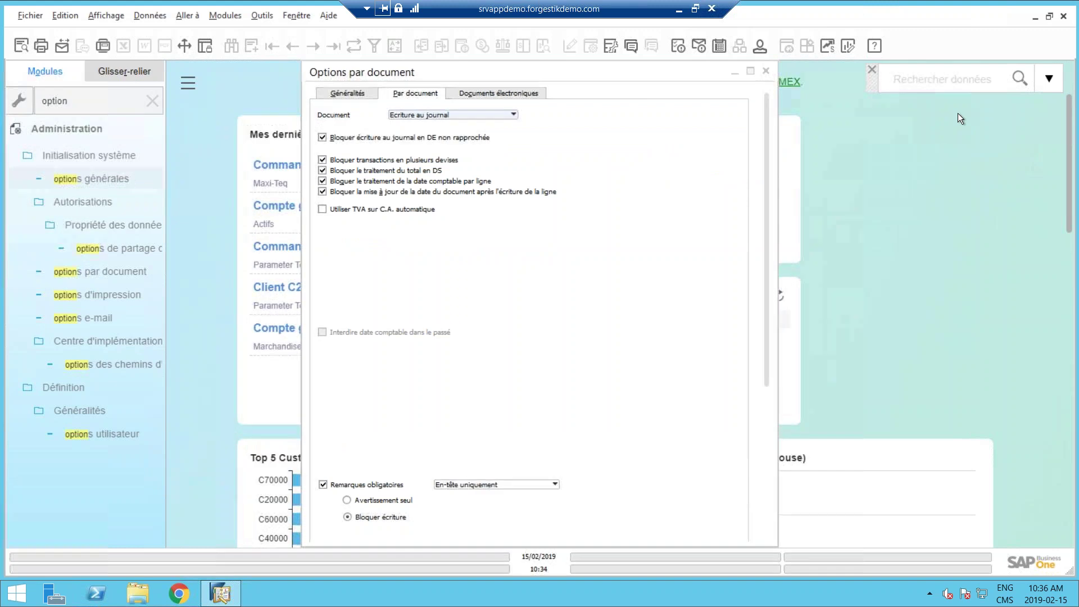
Review the item cost options for returns (Retours) in the per-document settings and close the window
left_click(427, 114)
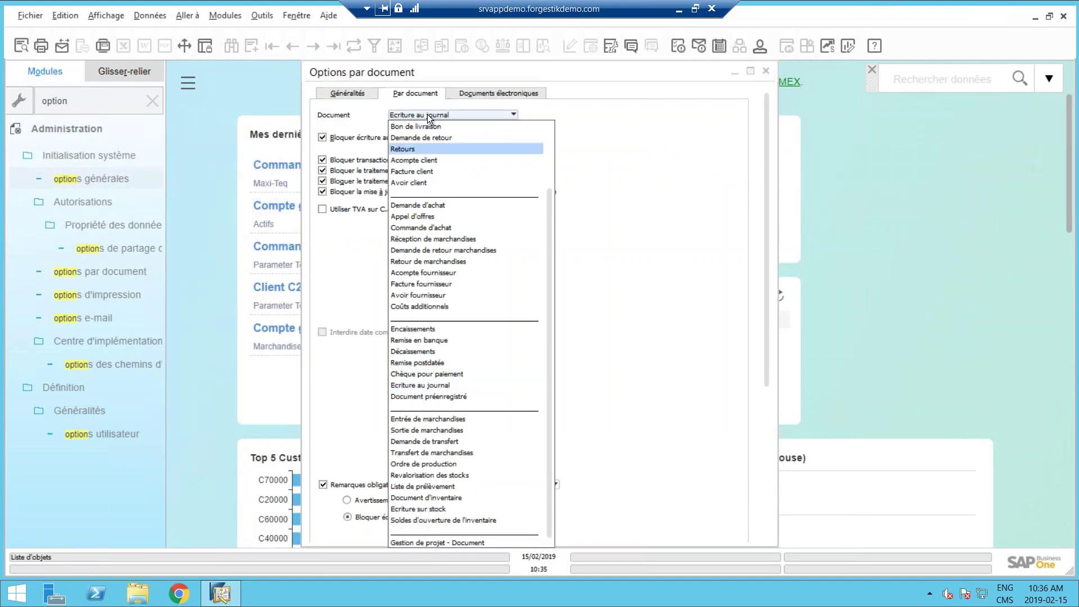
left_click(414, 149)
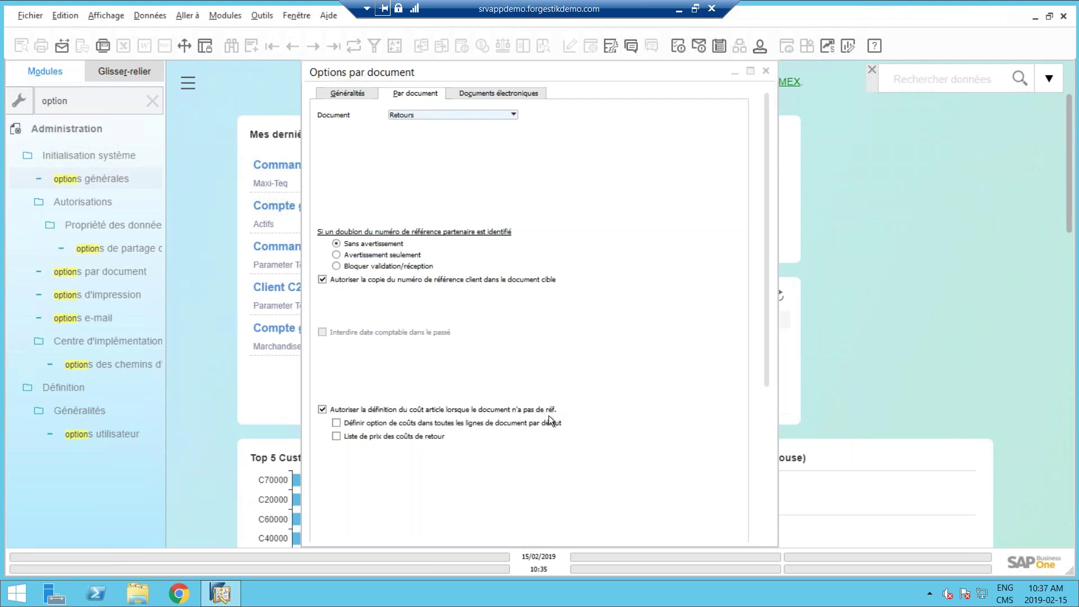
left_click(765, 72)
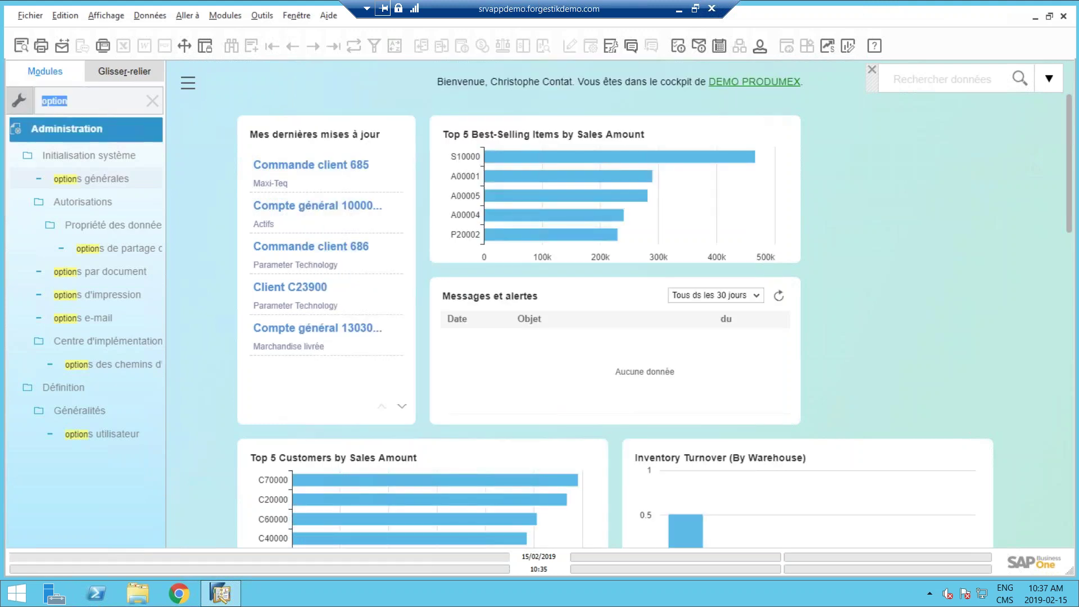
Open the customer return form (Retour client) through a menu search for "retou" and examine the document's export and send options
type("retou")
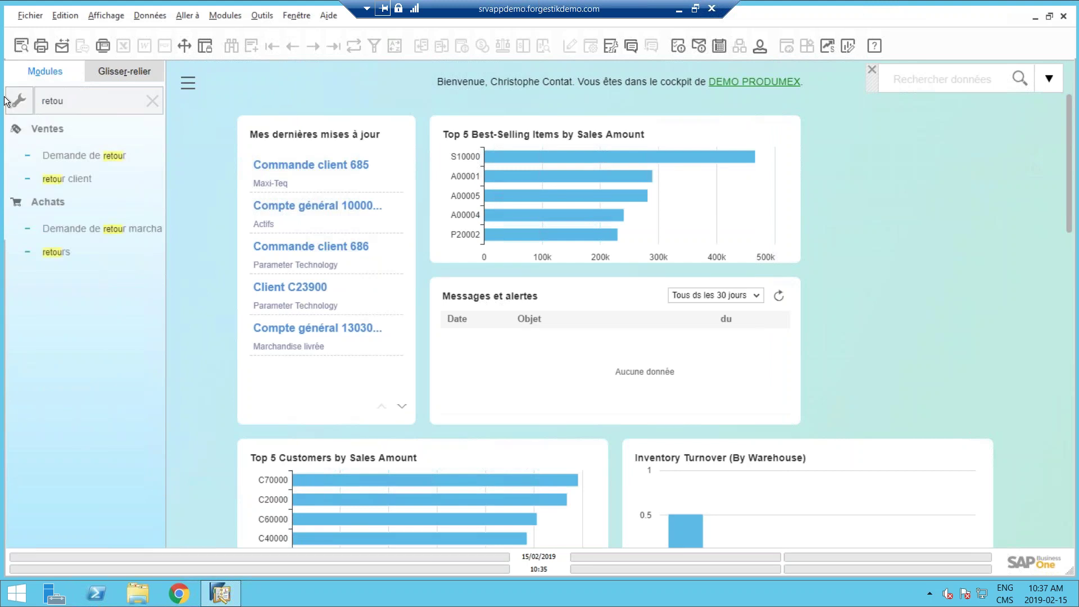
left_click(79, 179)
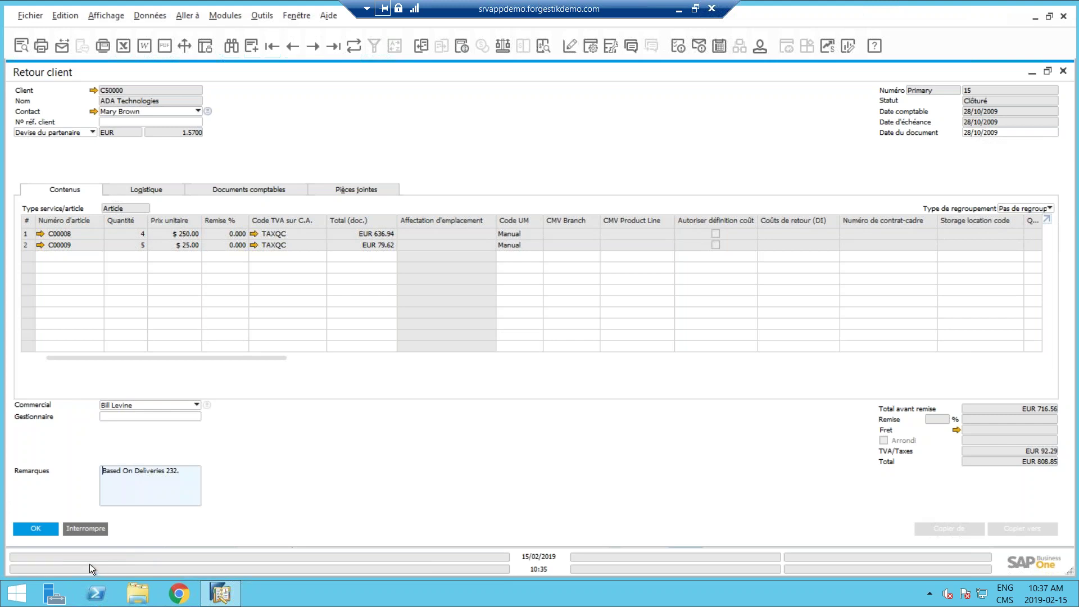
left_click(30, 17)
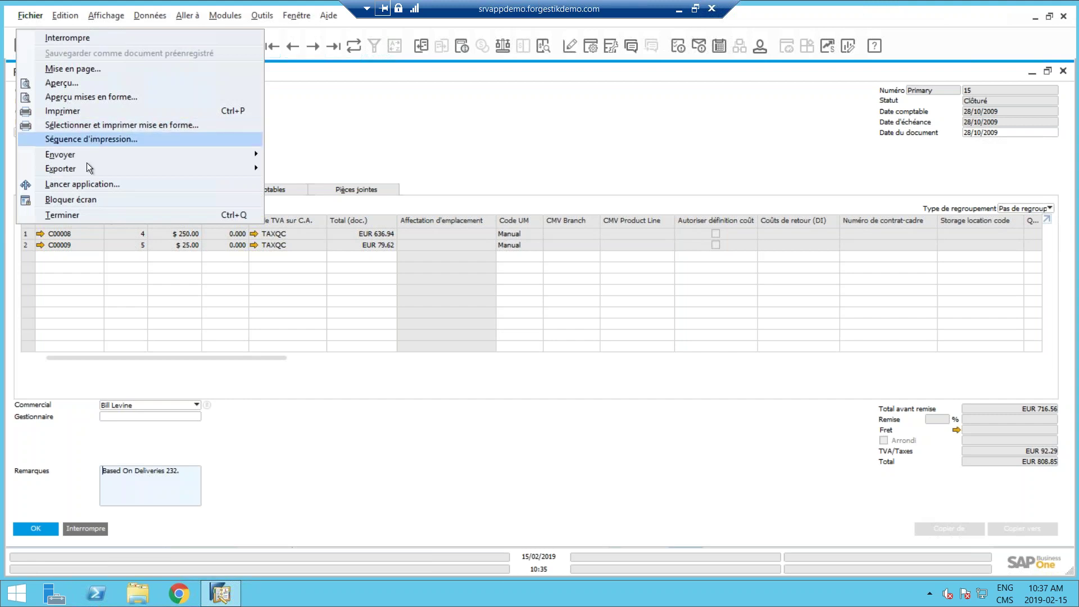
mouse_move(86, 167)
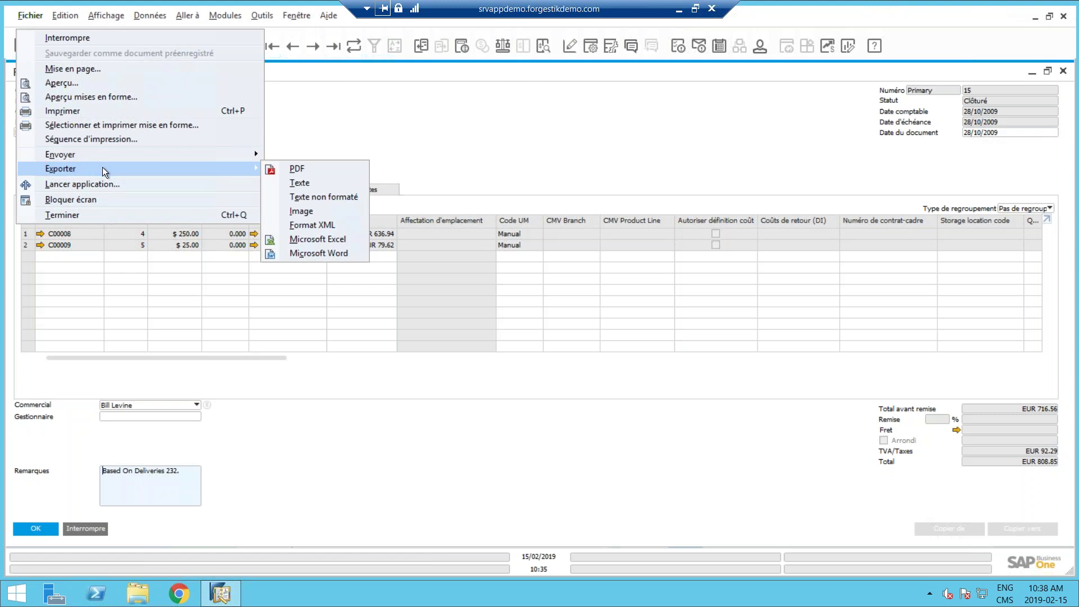
mouse_move(116, 154)
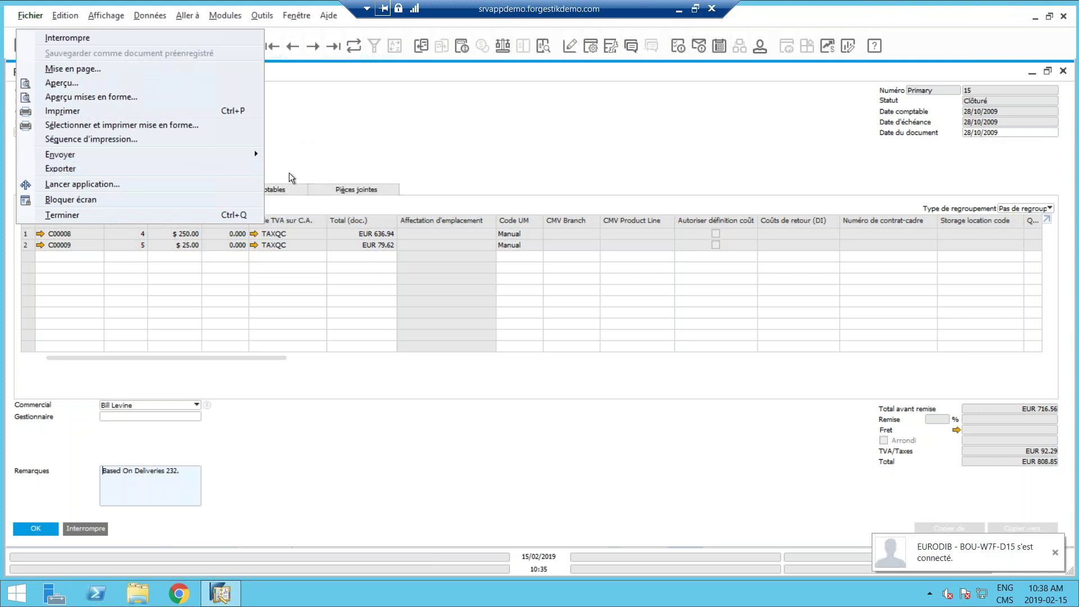
mouse_move(242, 153)
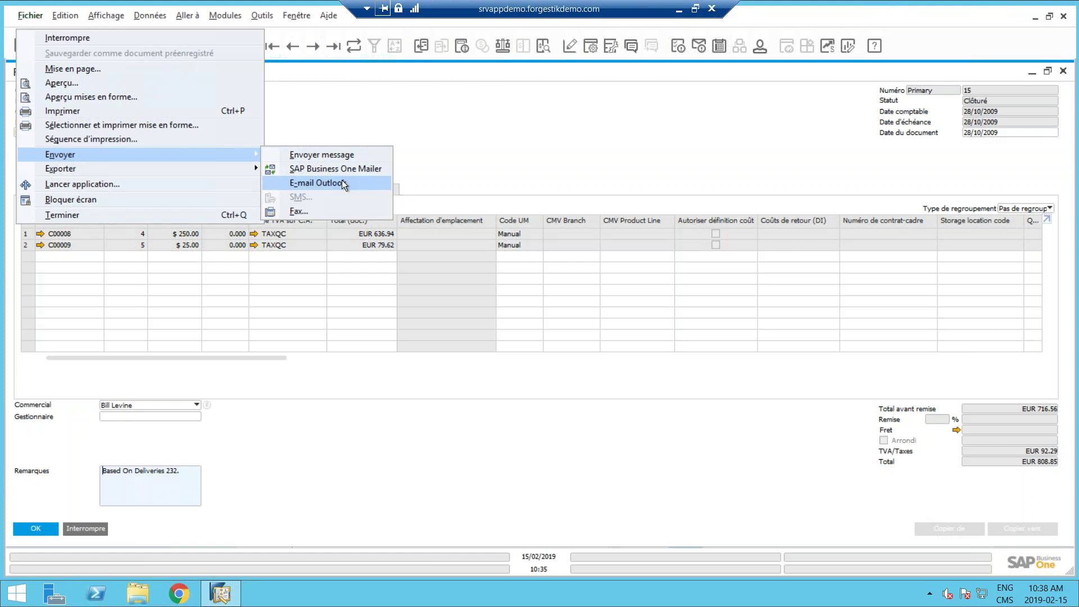
left_click(346, 113)
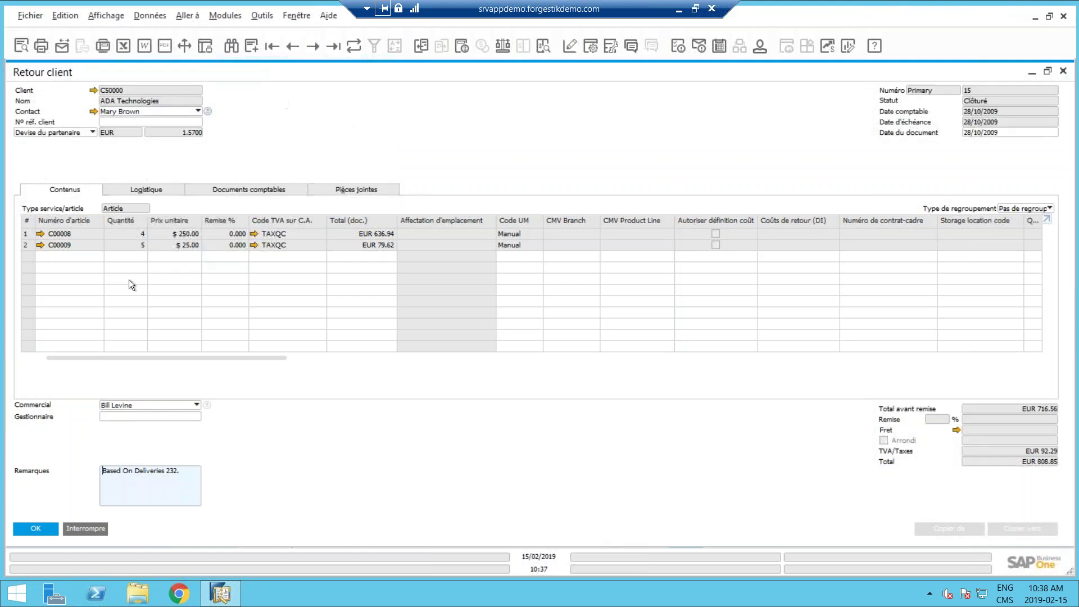
Close the customer return and clear the menu search
left_click(84, 529)
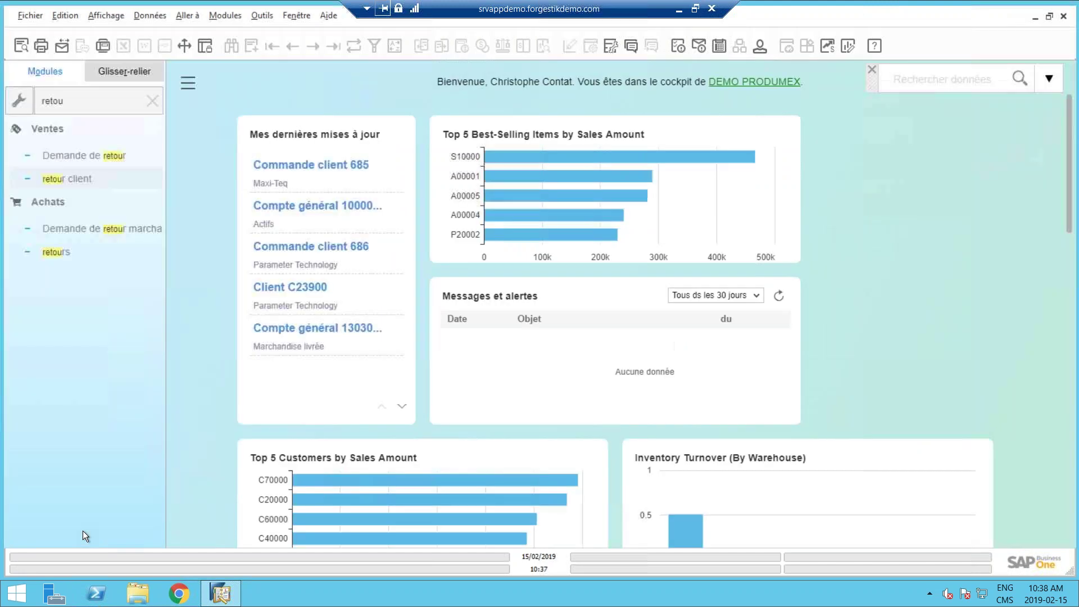
key("ctrl+a")
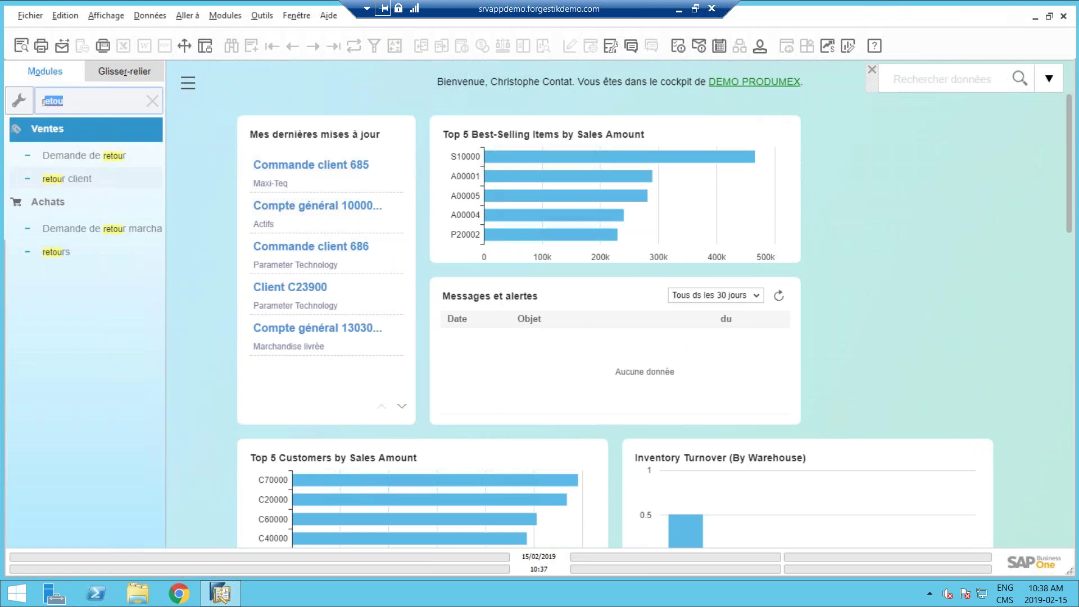
key("BackSpace")
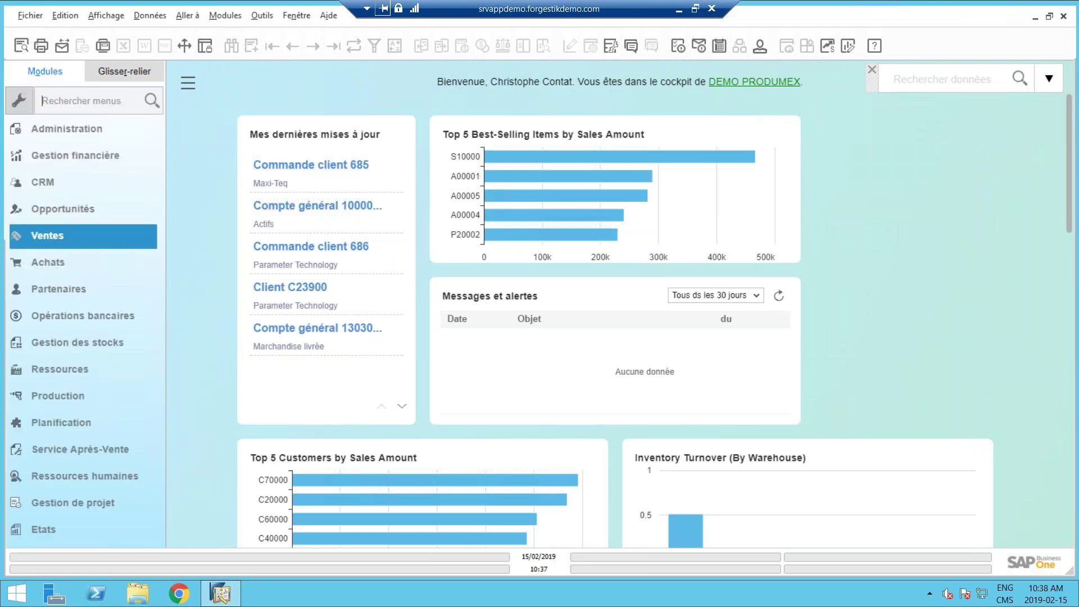
Open the sales document printing criteria (Impression de documents), review the document types and e-mail option for Factures clients, and cancel
left_click(52, 235)
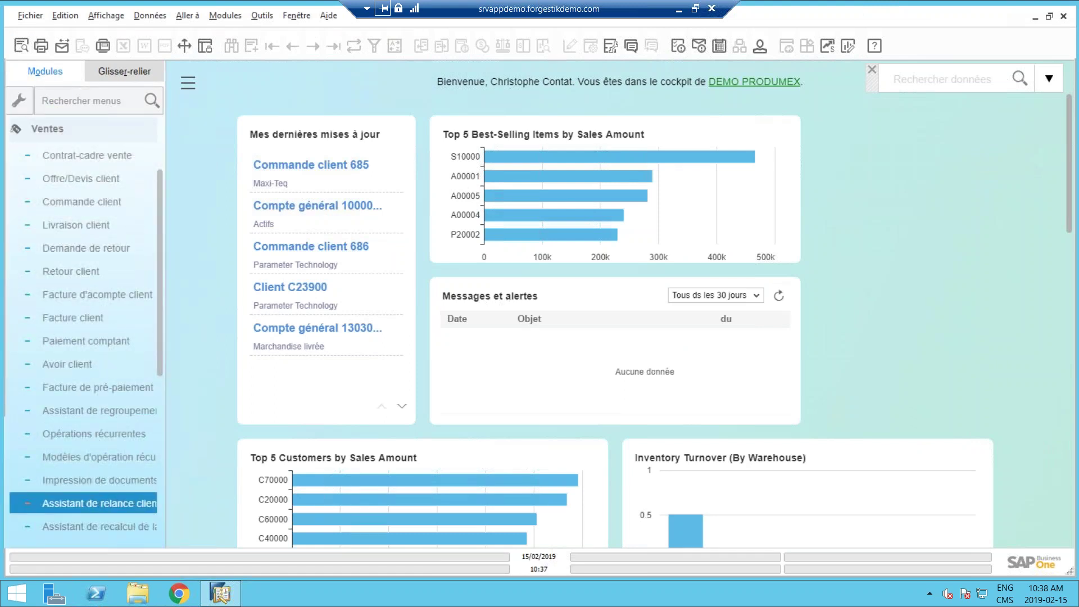
left_click(78, 481)
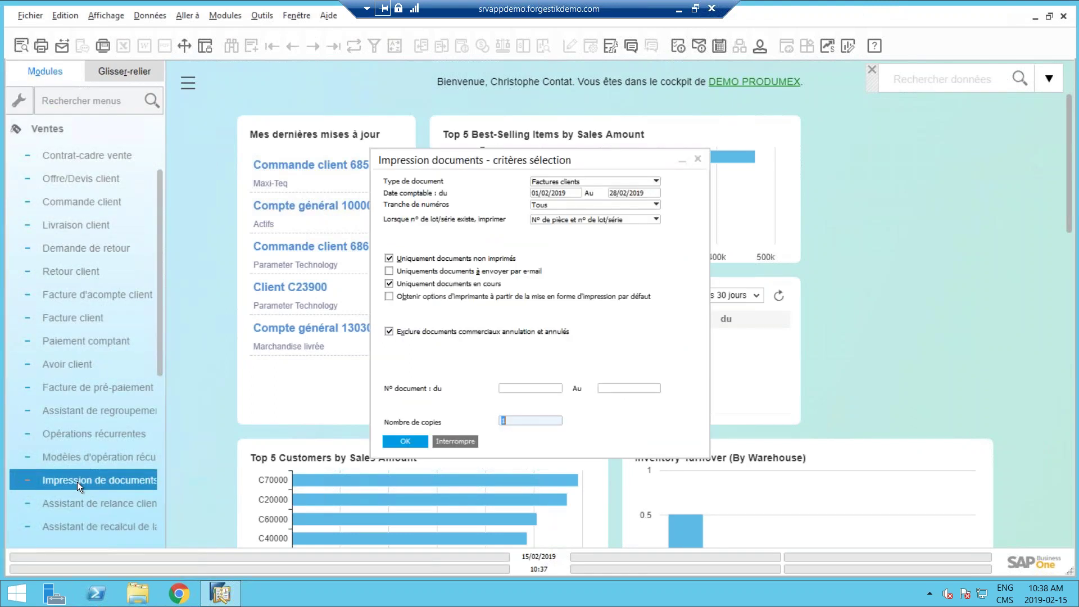
left_click(563, 183)
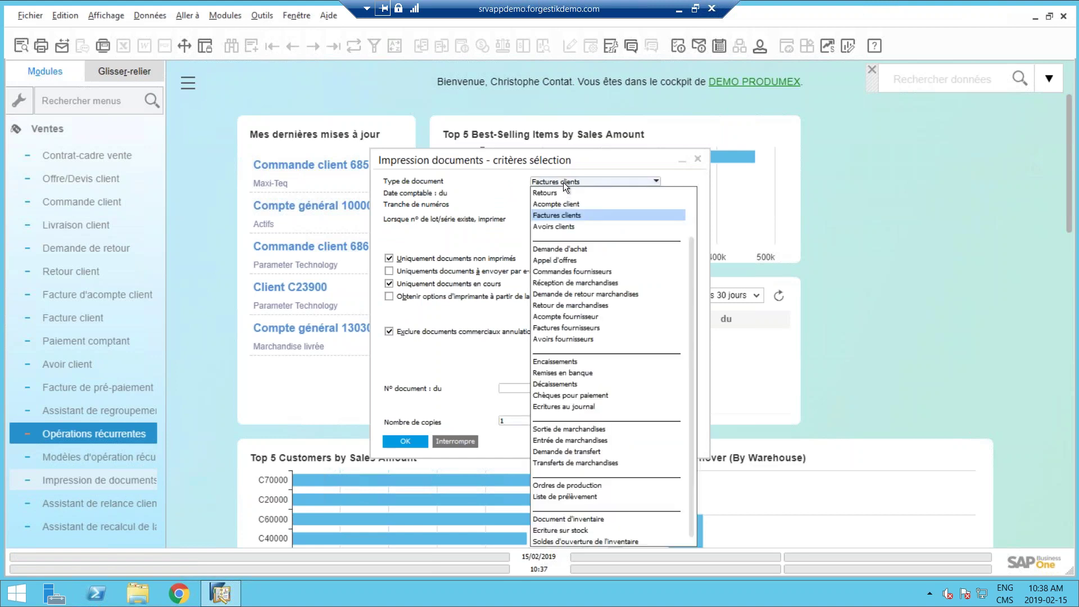
left_click(562, 216)
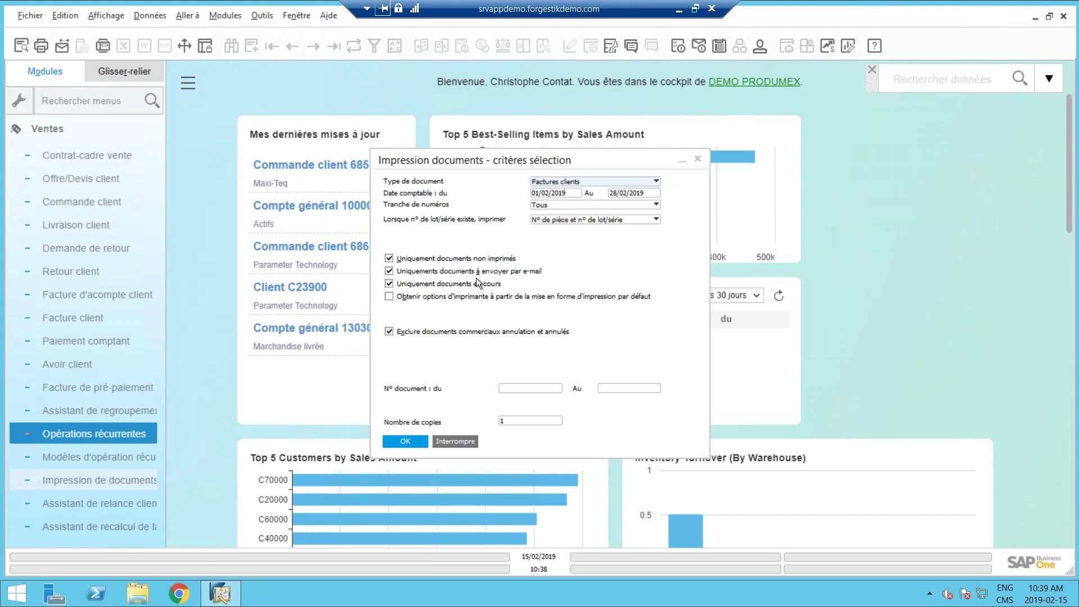
left_click(456, 441)
Open the sent e-mails report (Etat e-mails envoyé) through a menu search for "e-mail" and review its document types and sending date range
left_click(88, 105)
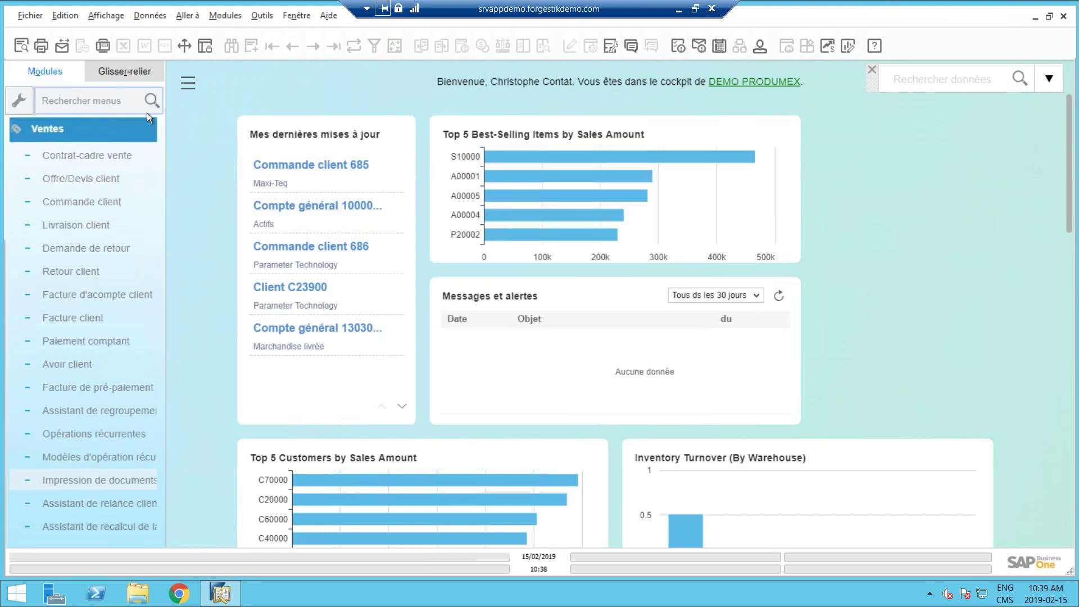
type("e-mail")
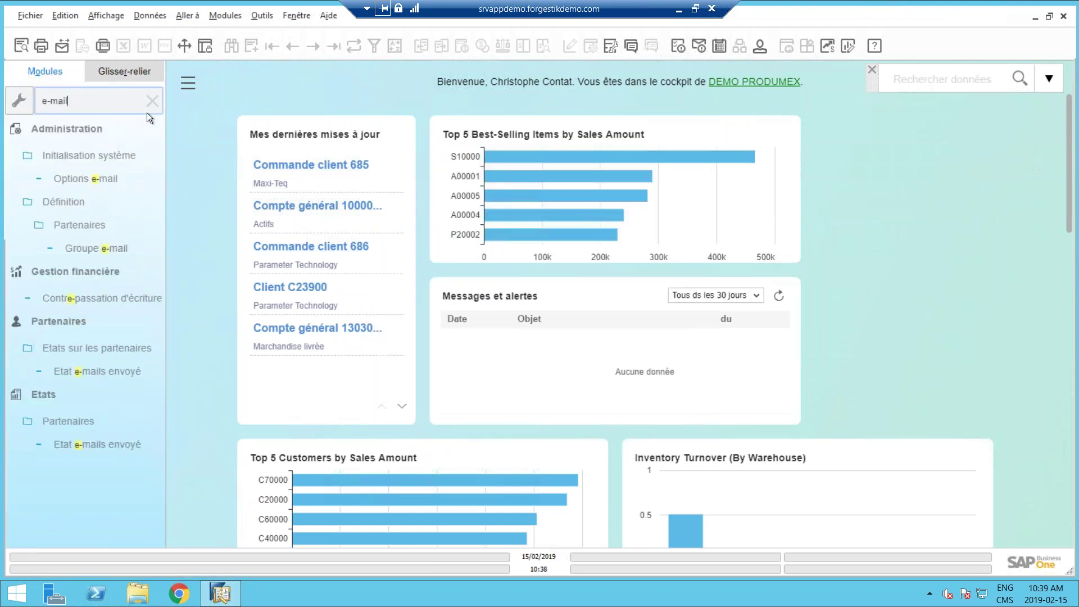
left_click(73, 394)
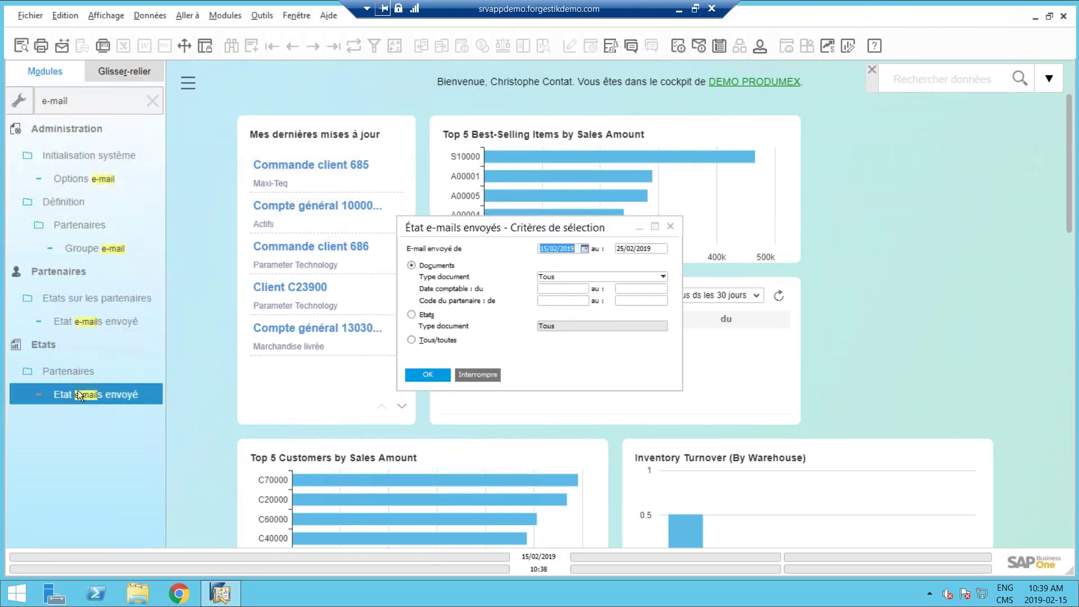
left_click(544, 277)
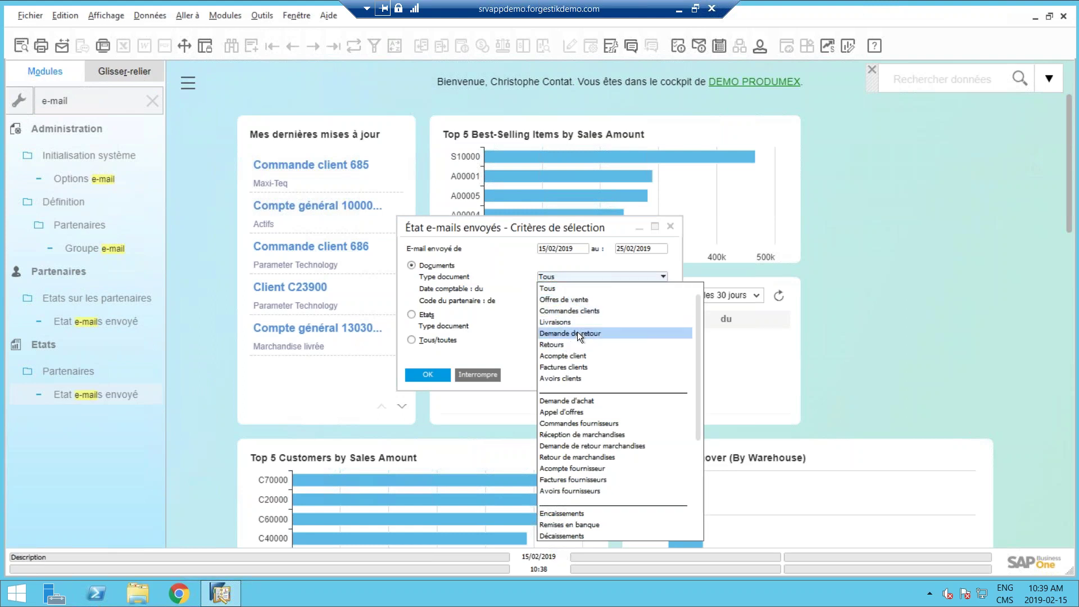
left_click(555, 278)
left_click(561, 248)
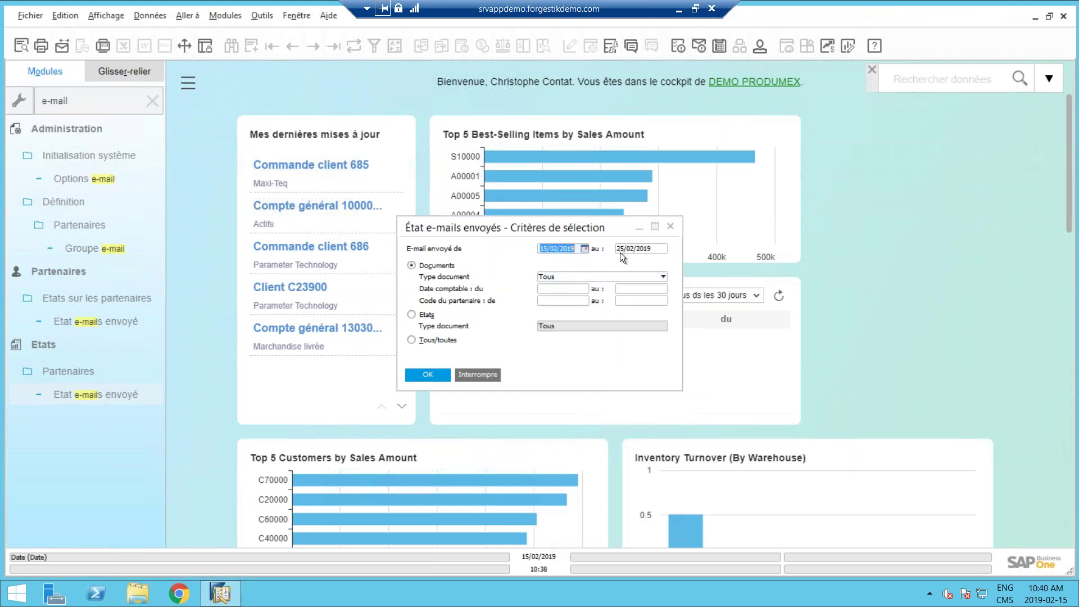
Run the sent e-mails report for document type Factures clients and return to the selection criteria
left_click(554, 275)
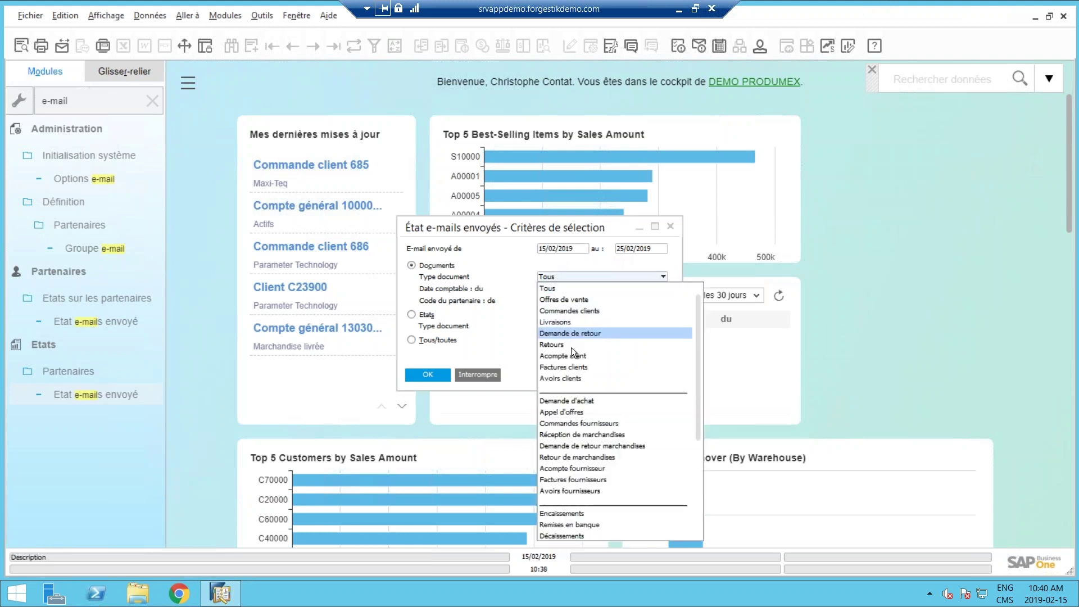
left_click(573, 365)
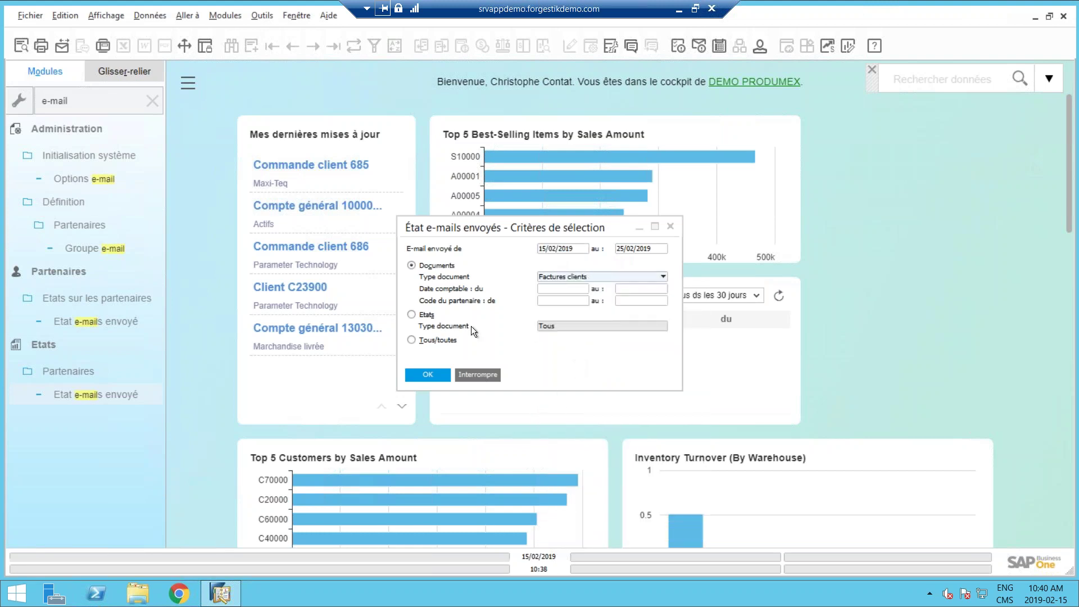
left_click(559, 290)
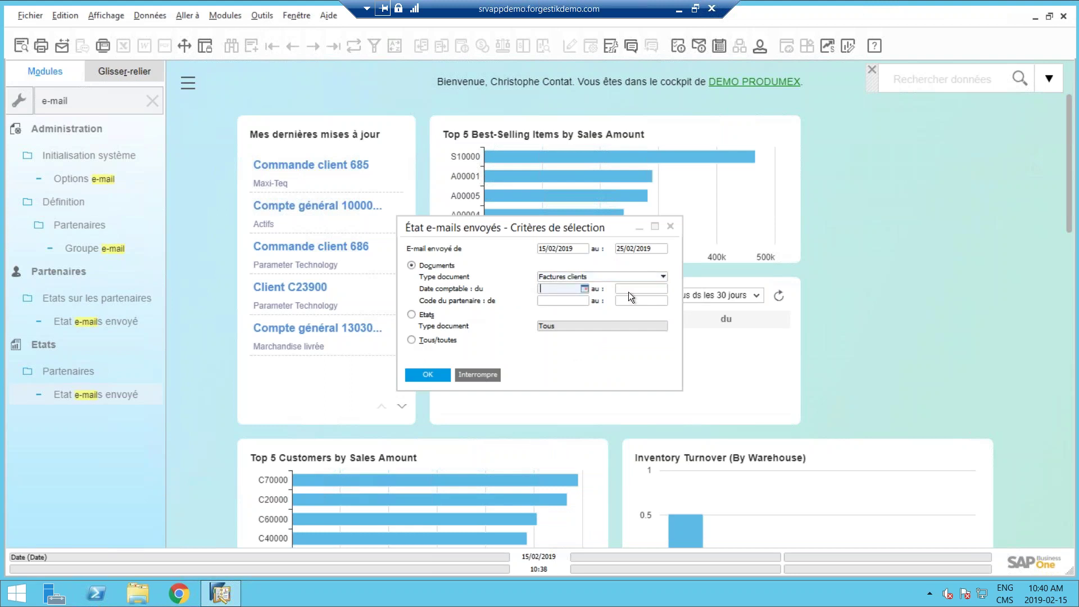
left_click(434, 375)
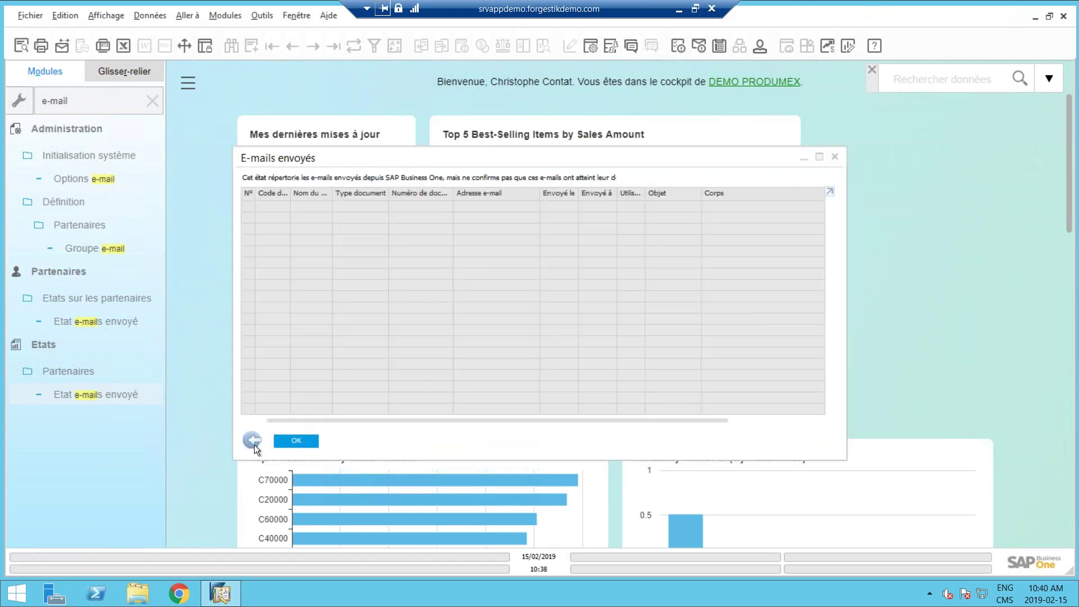
left_click(253, 442)
Run the sent e-mails report for document type Commandes clients and return to the selection criteria
left_click(577, 277)
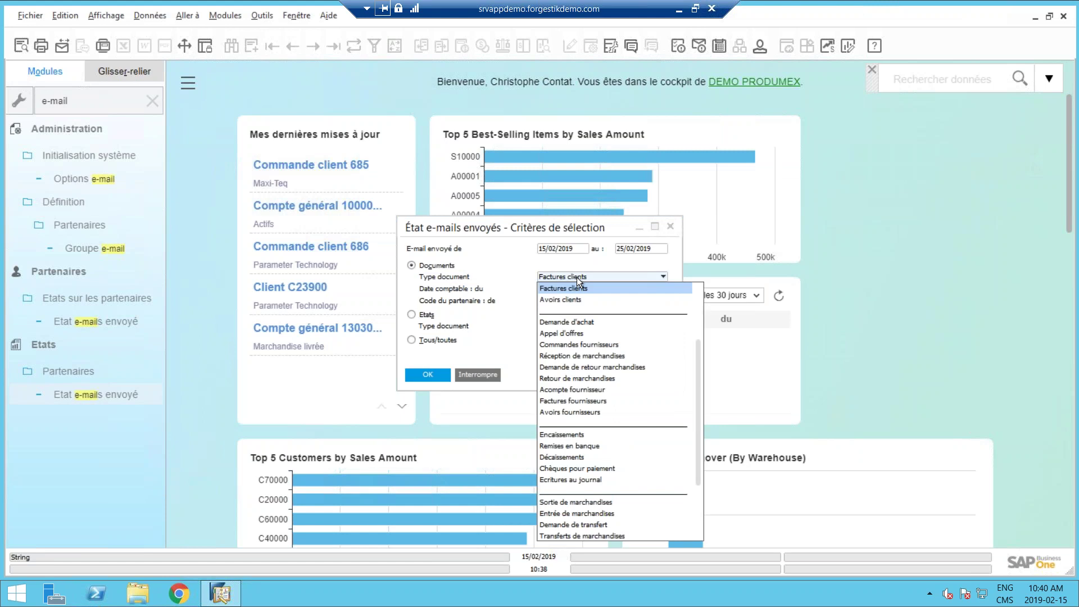
scroll(609, 305, "up", 2)
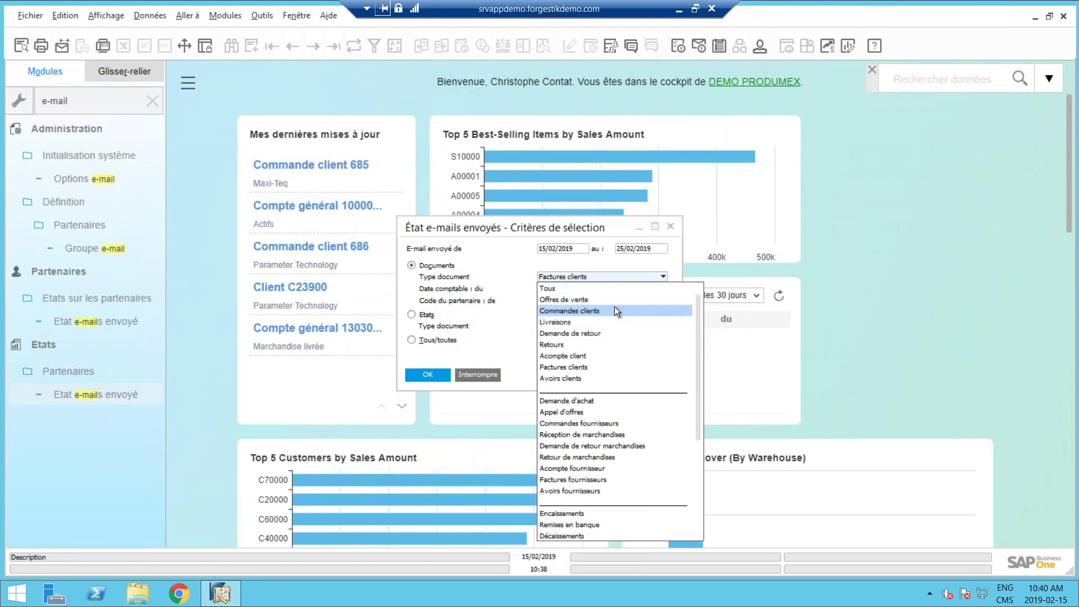
left_click(570, 311)
left_click(434, 373)
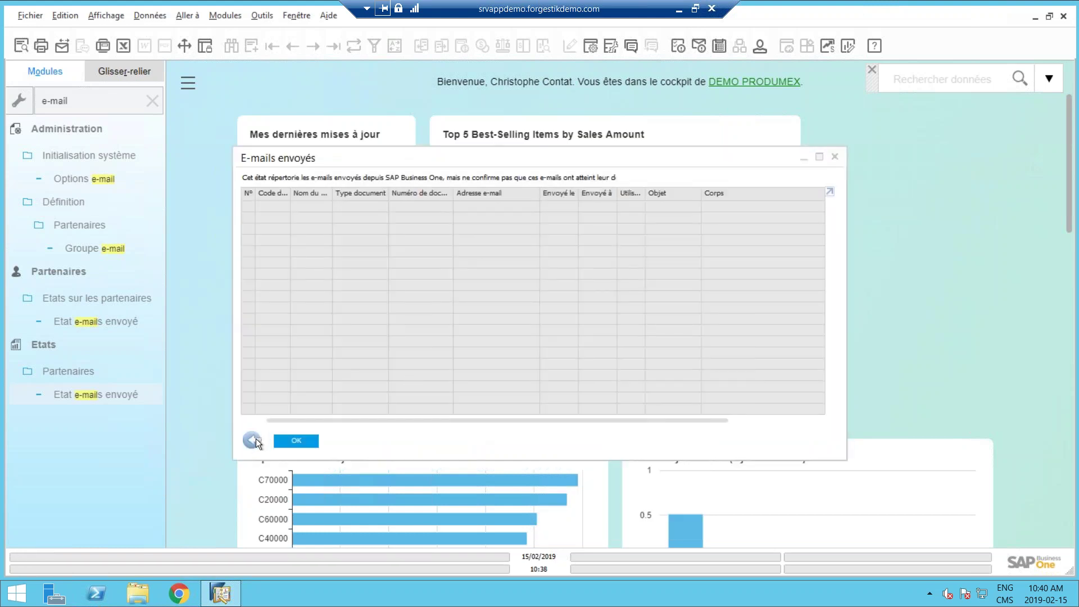
left_click(253, 441)
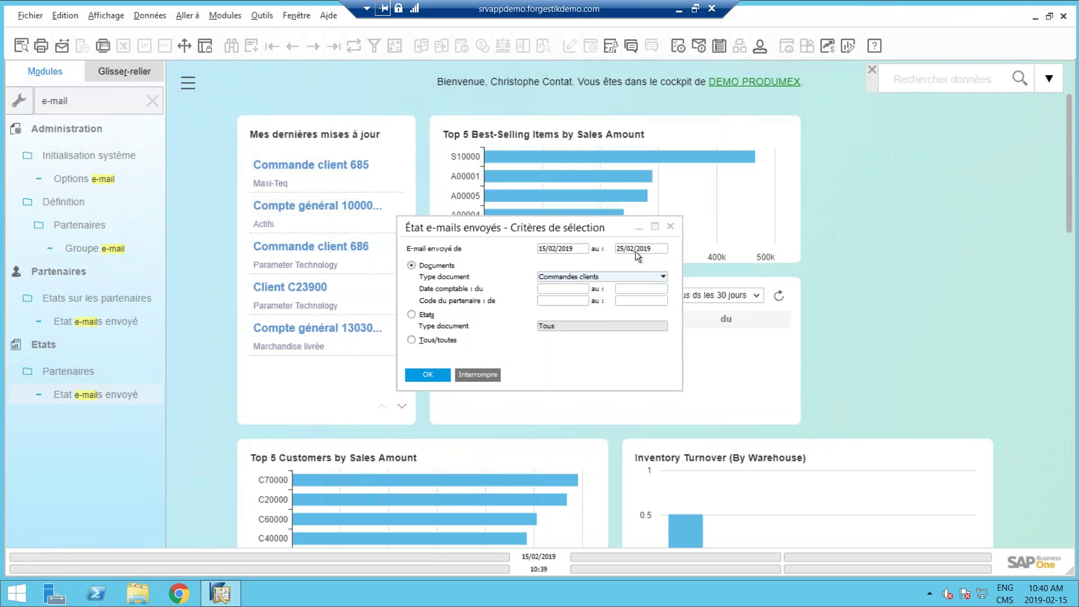
Review the document types available in the sent e-mails report, move its window aside, and close it
left_click(602, 277)
scroll(601, 279, "up", 1)
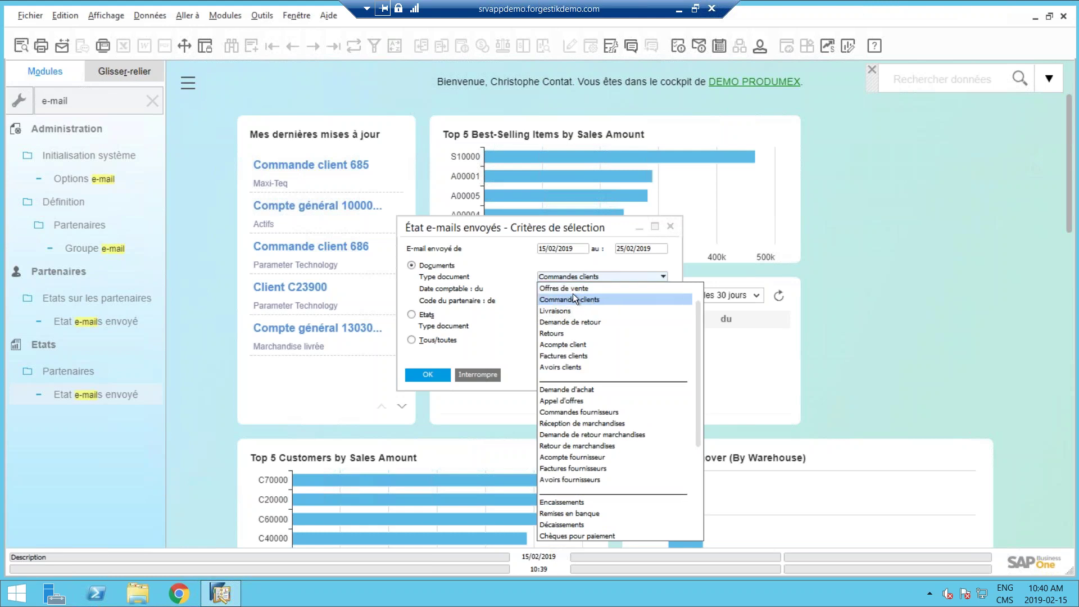
left_click(572, 217)
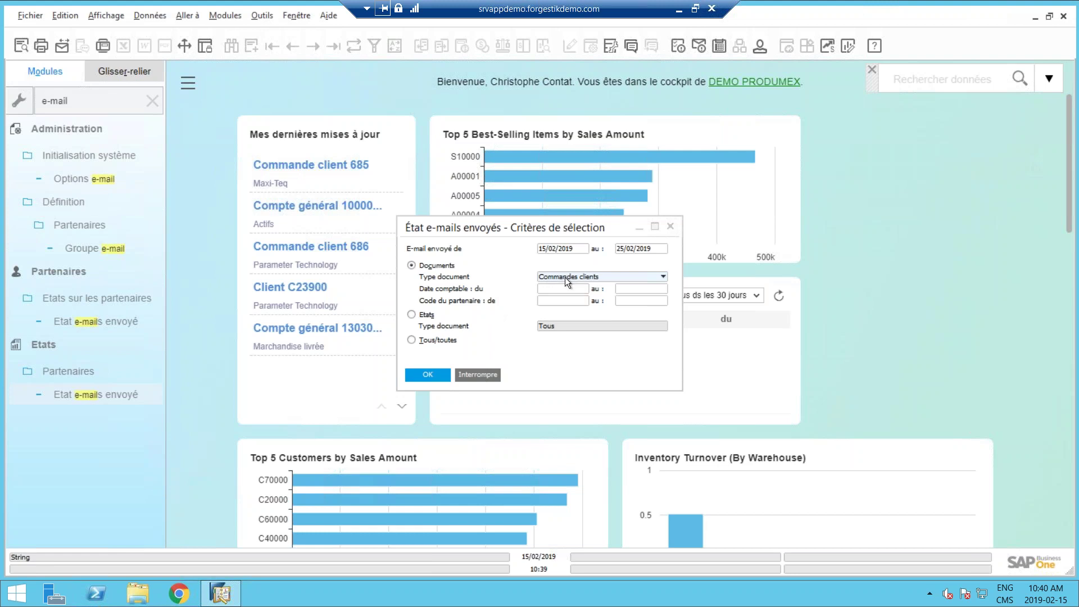
left_click_drag(548, 224, 818, 196)
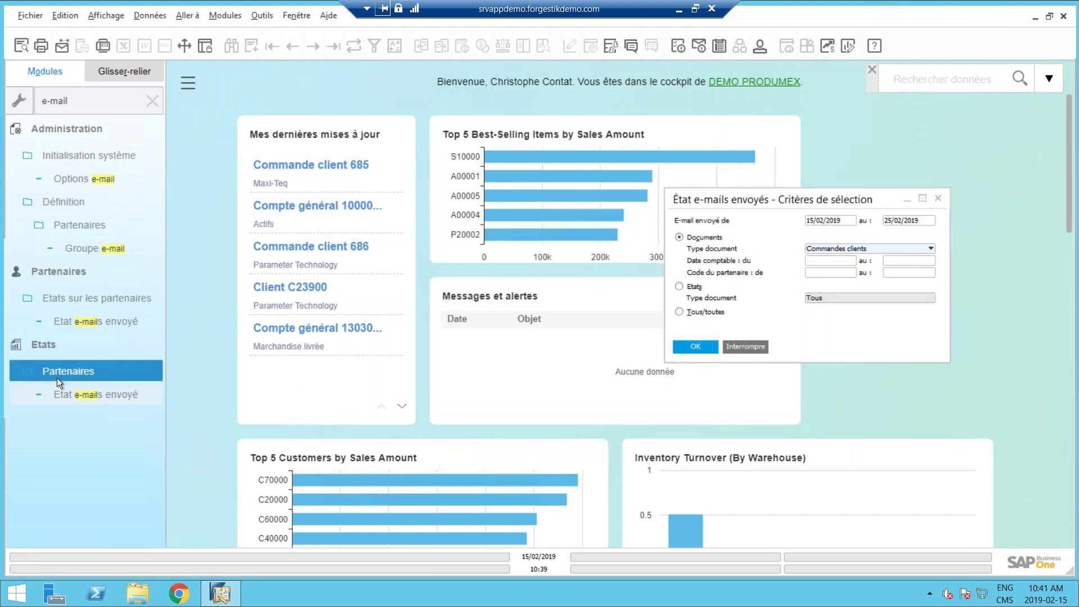
left_click(750, 349)
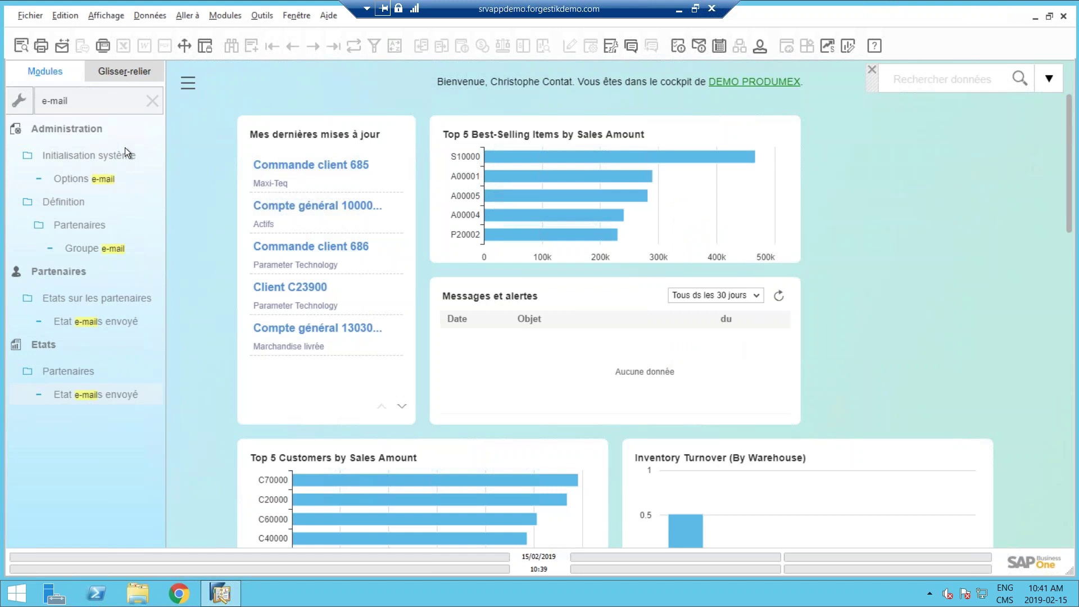
Replace the menu search with "commande" and open the late orders report criteria (Commandes en retard) under Etats
key("BackSpace")
key("BackSpace")
key("BackSpace")
key("BackSpace")
key("BackSpace")
key("BackSpace")
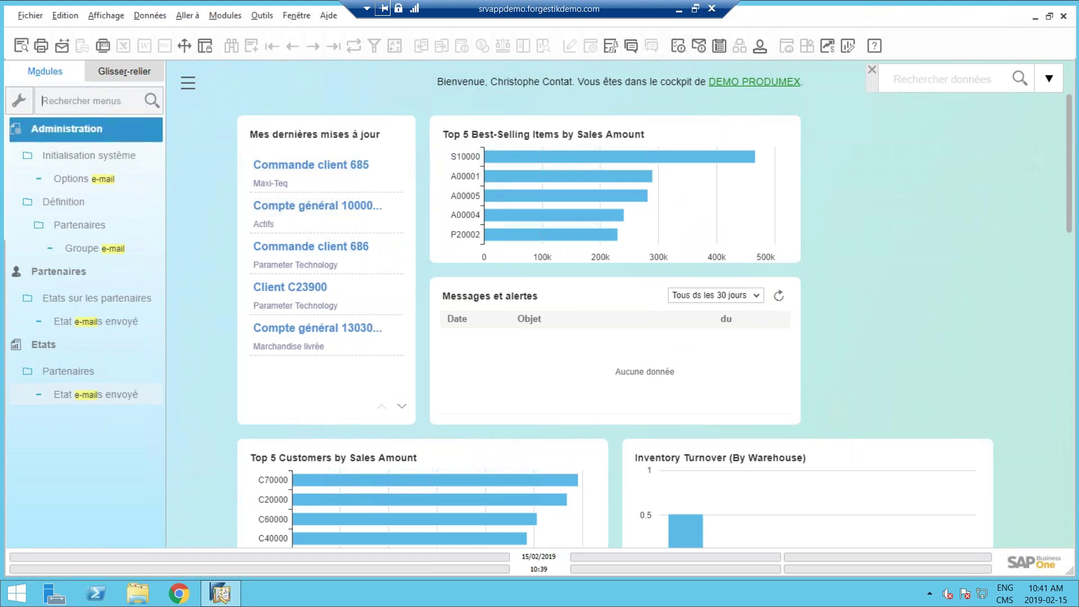
type("commande")
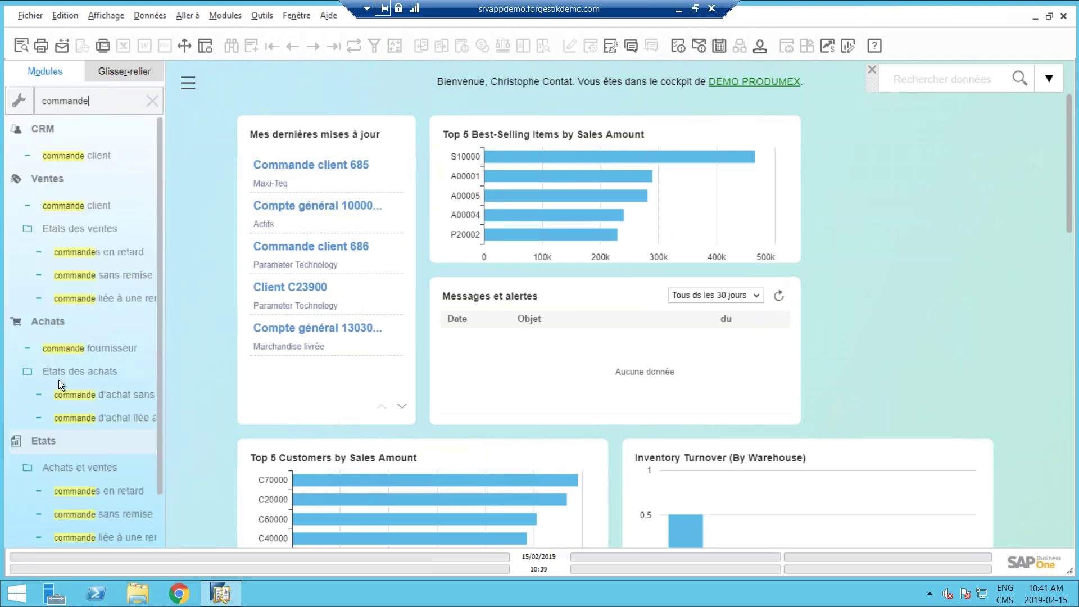
left_click(92, 489)
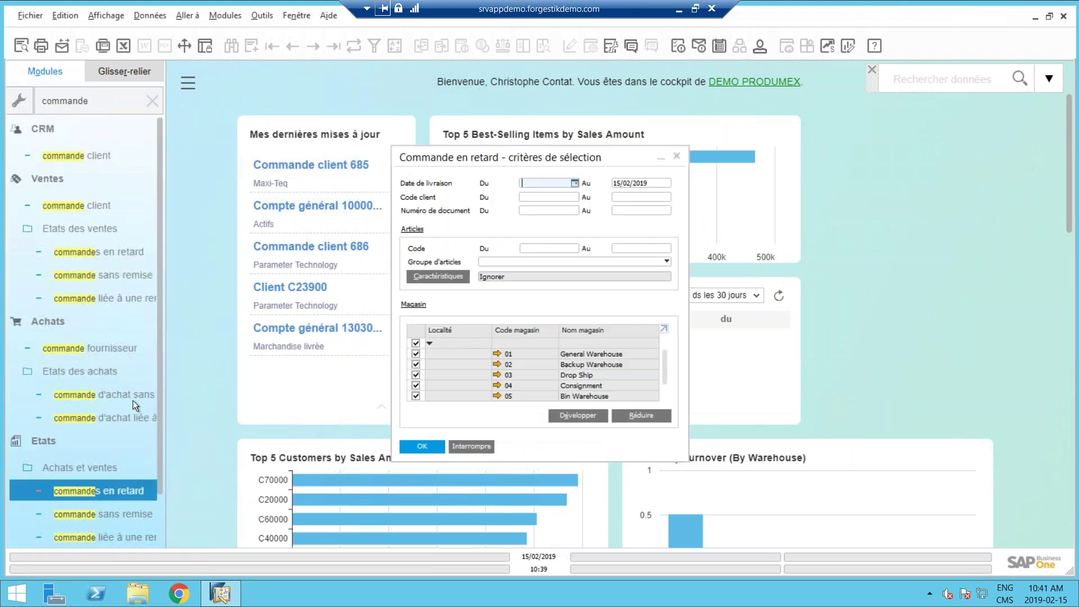
mouse_move(491, 153)
left_mouse_down()
mouse_move(451, 143)
mouse_move(471, 157)
left_mouse_up()
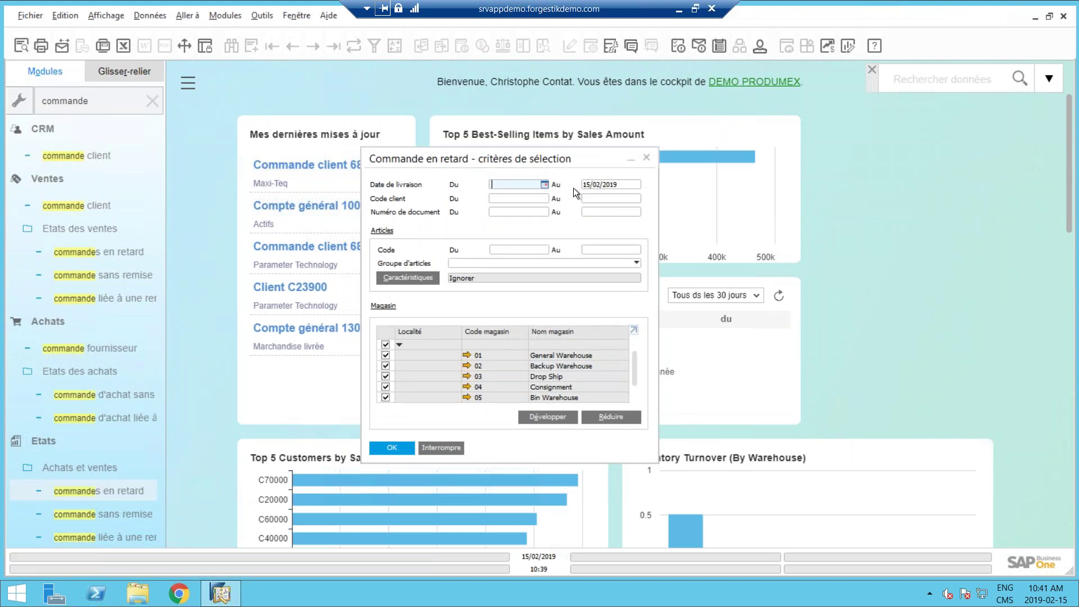
Review the delivery date, item code and item group criteria, and run the late orders report for deliveries up to 15/02/2019
left_click(607, 187)
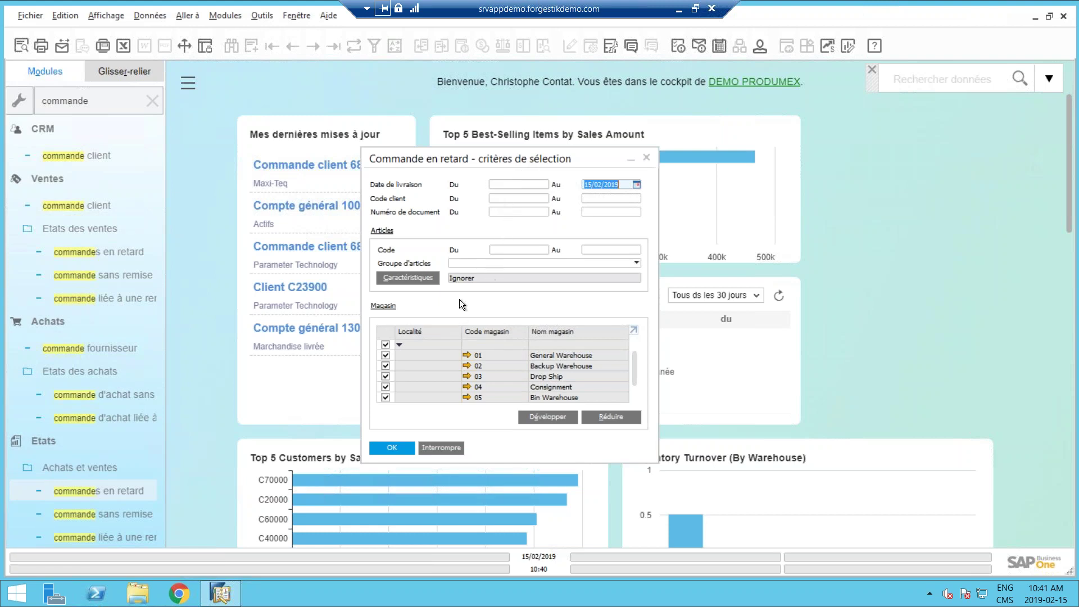
left_click(533, 251)
left_click(481, 262)
left_click(554, 234)
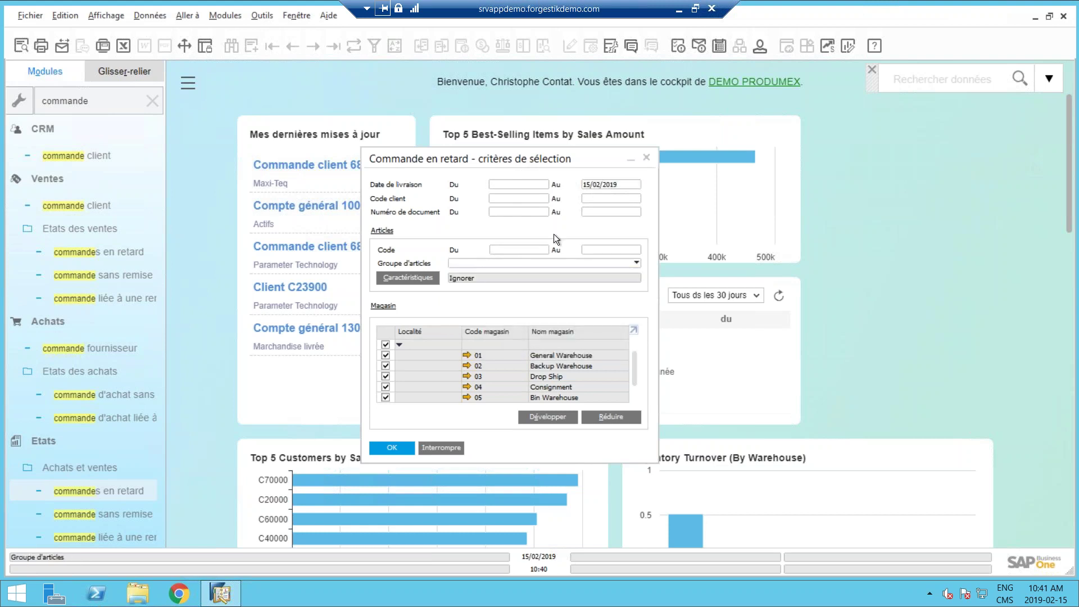
left_click(393, 447)
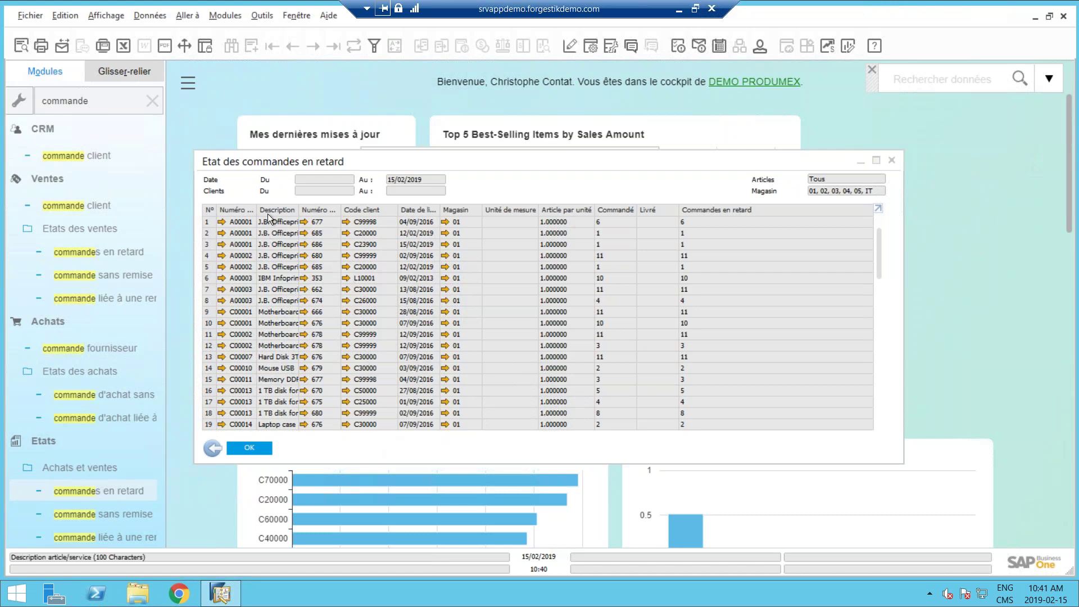
Sort the late orders report by document number and select the row of order 353
double_click(320, 213)
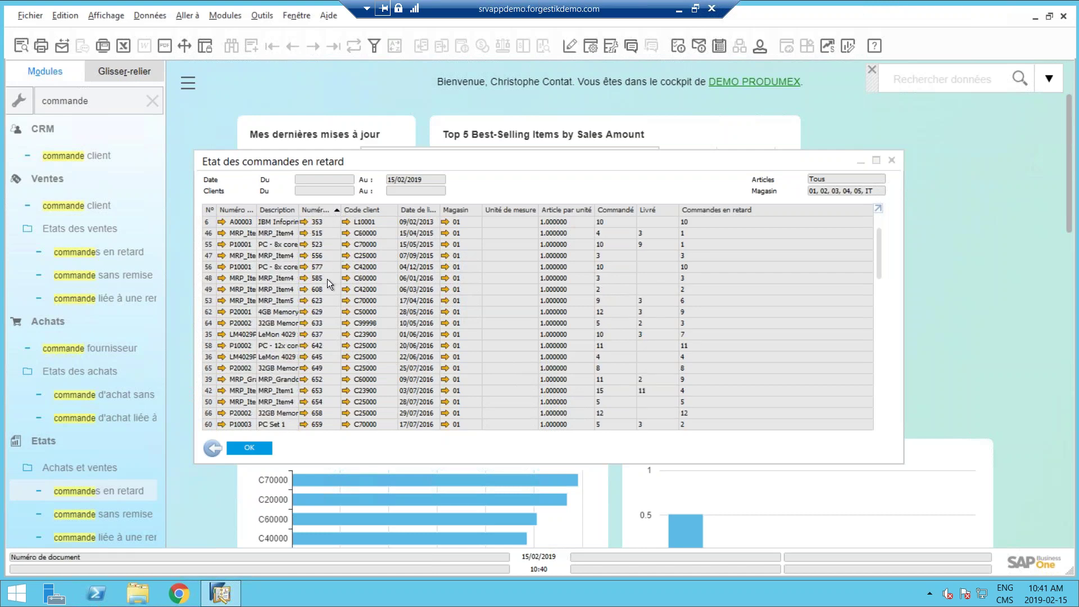
left_click(325, 311)
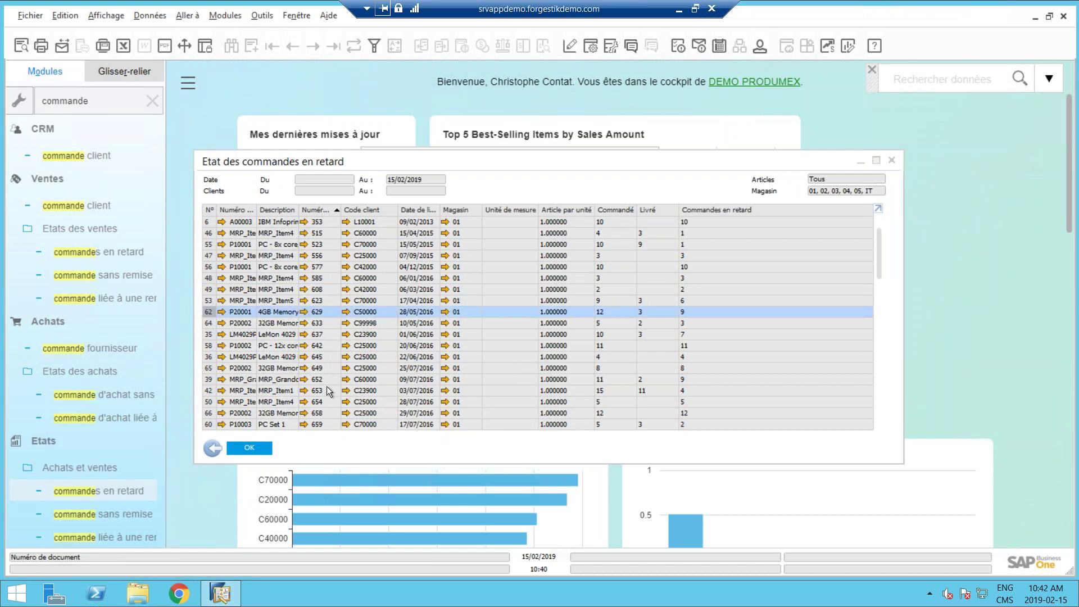
left_click(323, 222)
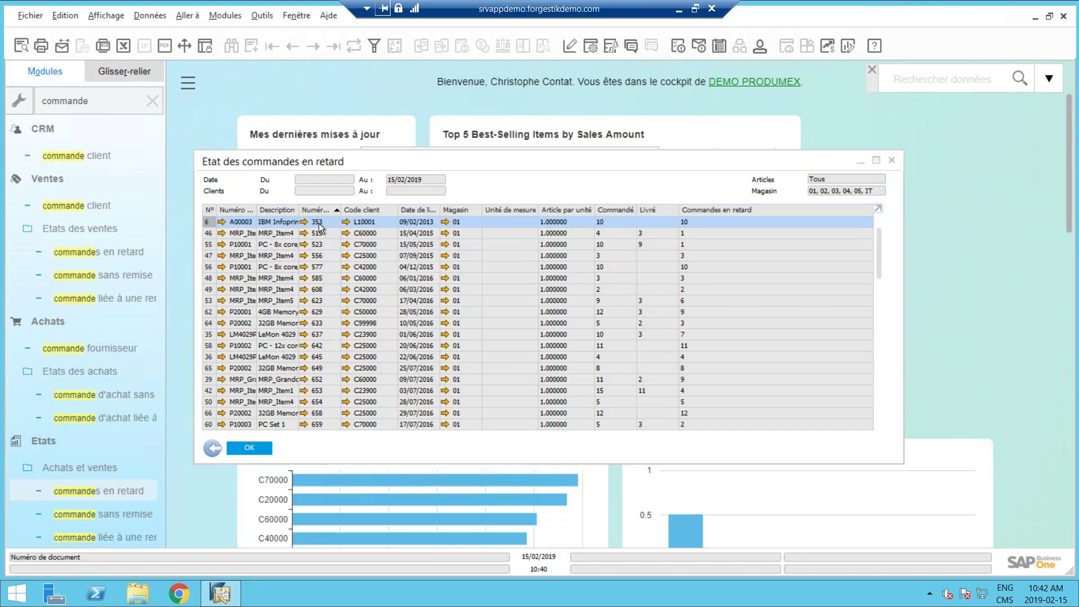
Preview the item details from the late orders rows and open the item master data of A00003
mouse_move(320, 223)
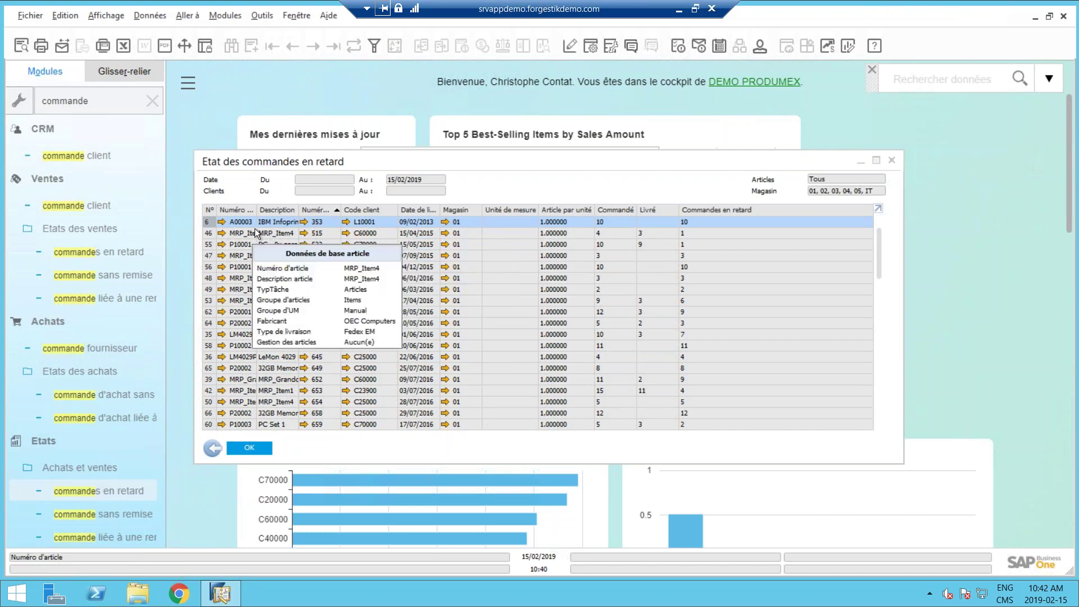
left_click_drag(559, 163, 566, 163)
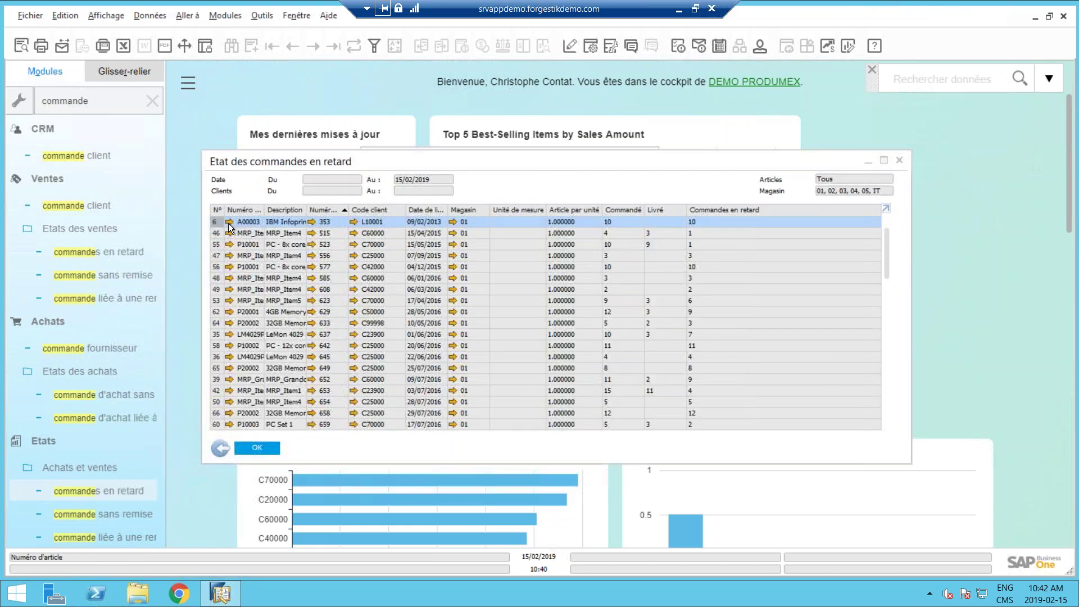
mouse_move(229, 227)
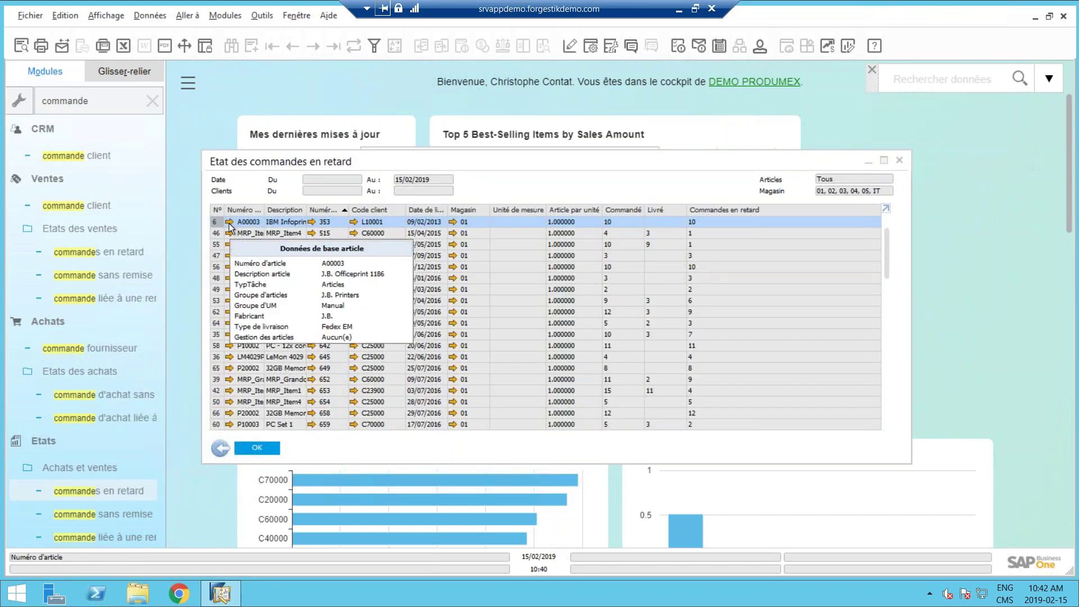
left_click(230, 227)
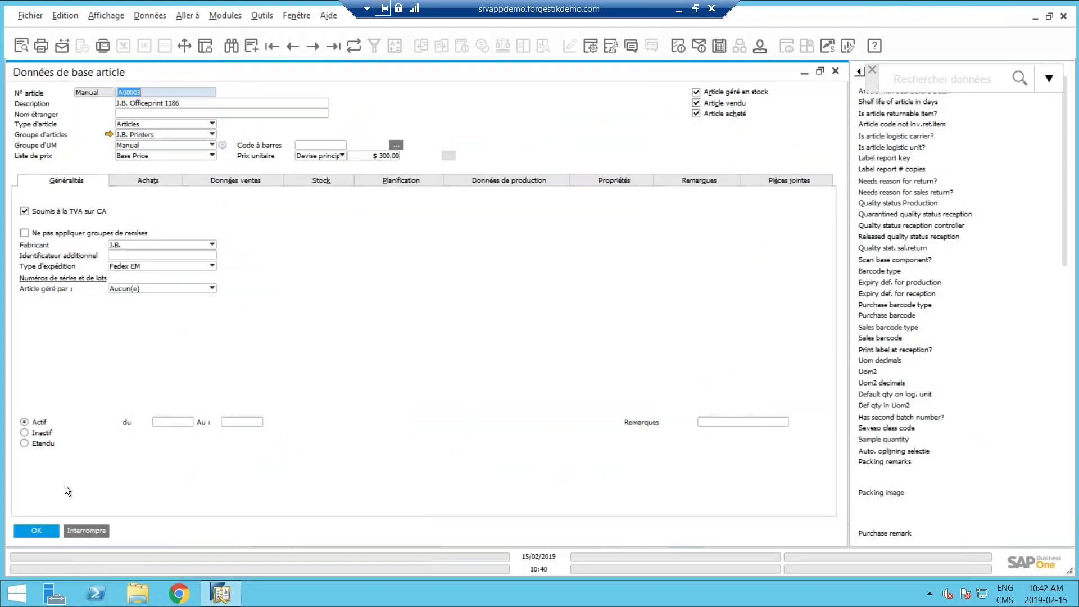
Leave the item and sales order records, and permanently close the selected A00003 line in the late orders report
left_click(86, 531)
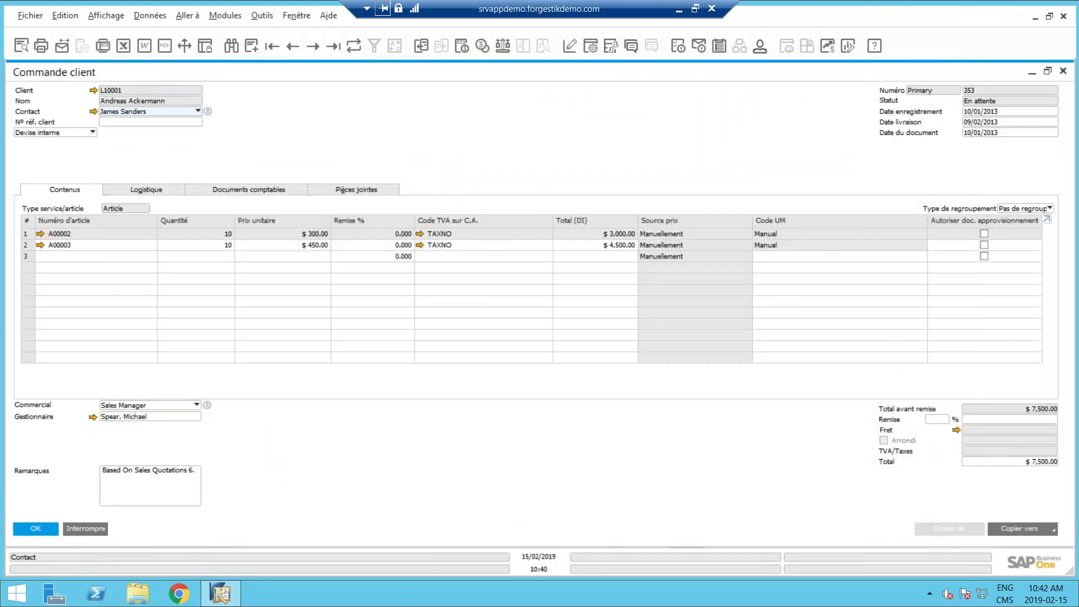
left_click(101, 531)
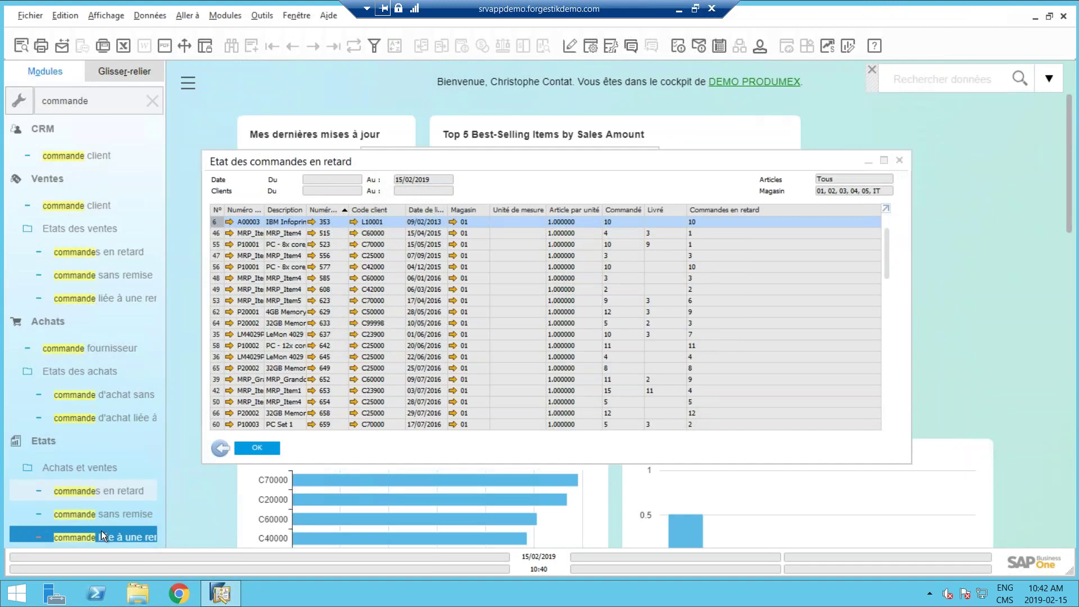
right_click(492, 222)
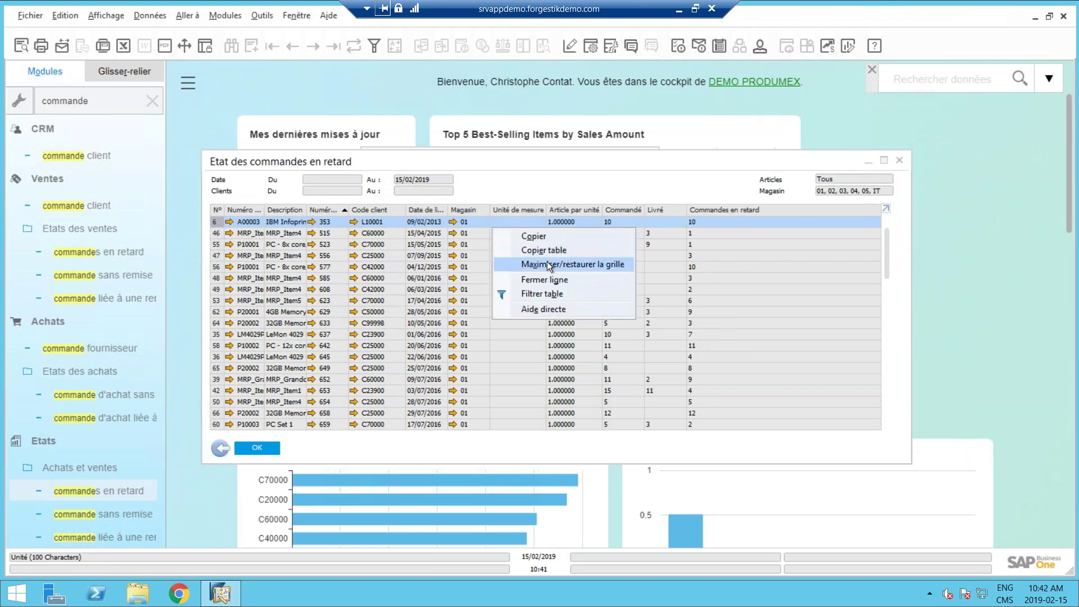
left_click(564, 279)
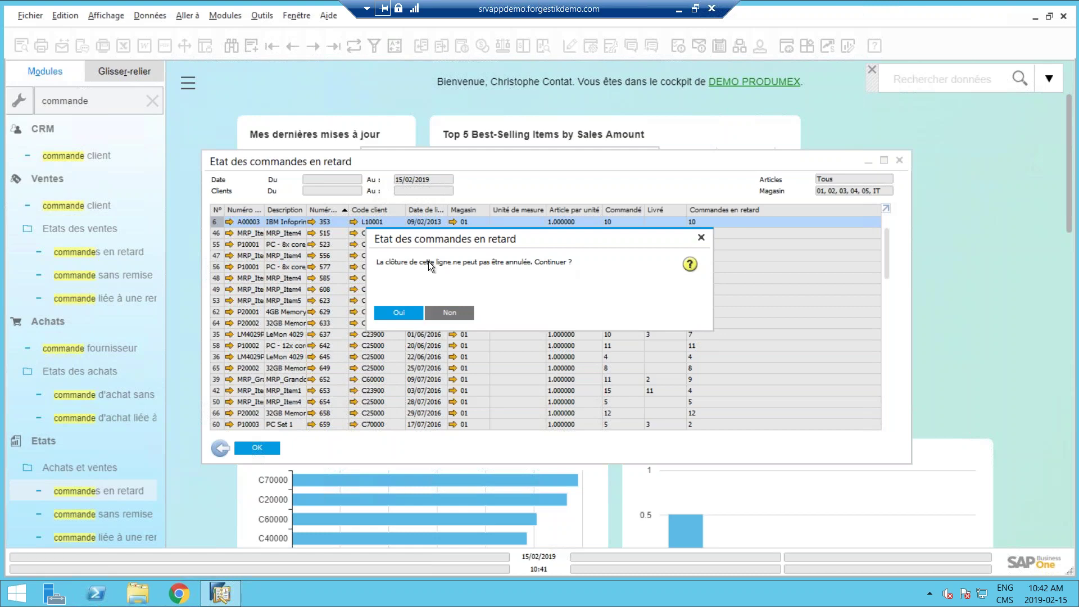
left_click(398, 312)
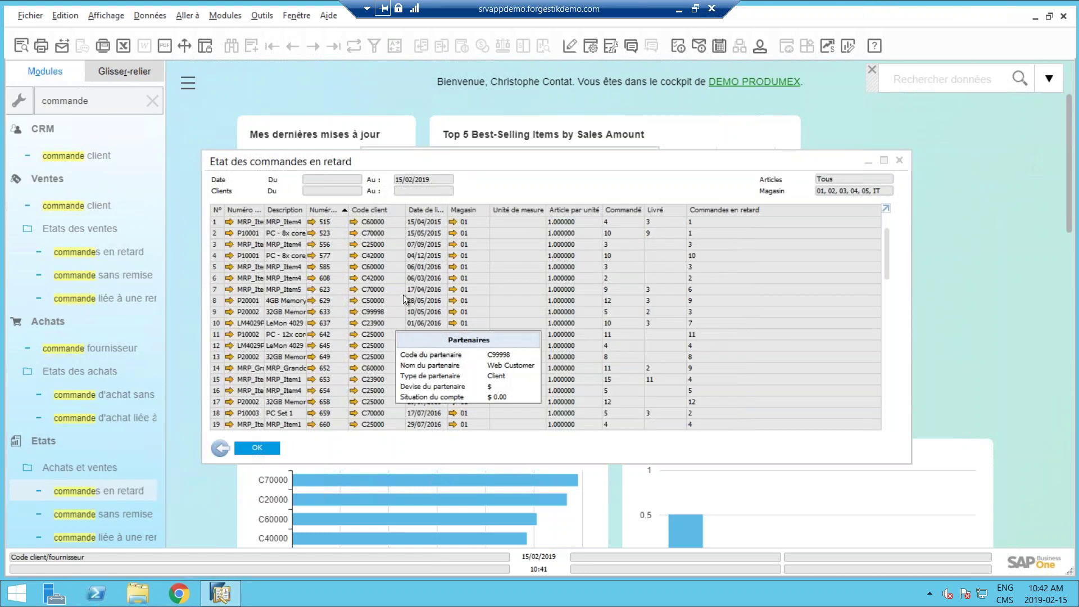
Leave the late orders report and its selection criteria, and clear the menu search
mouse_move(403, 291)
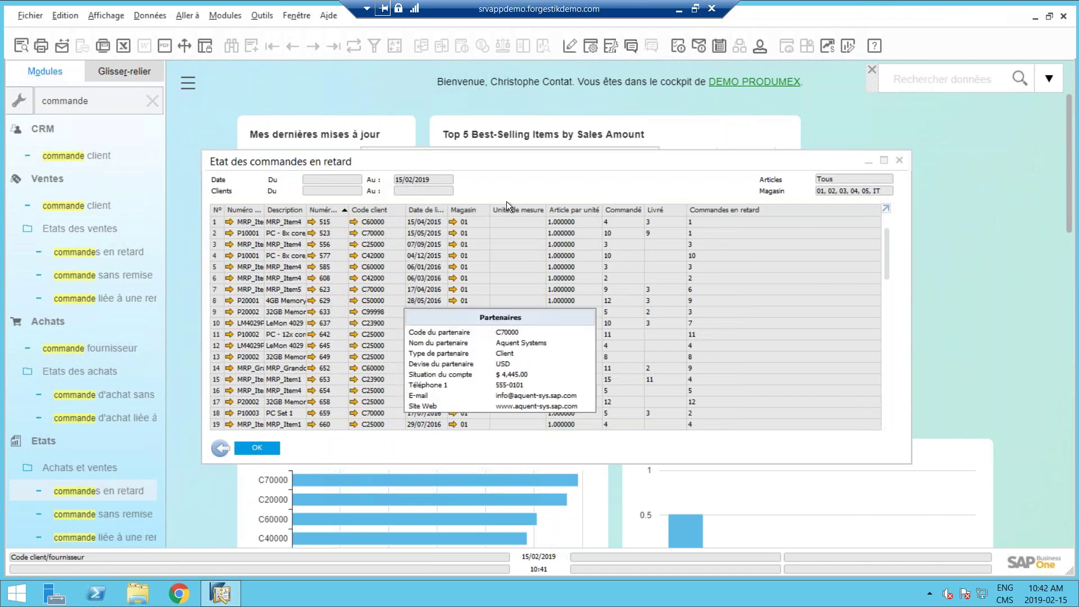
left_click(620, 225)
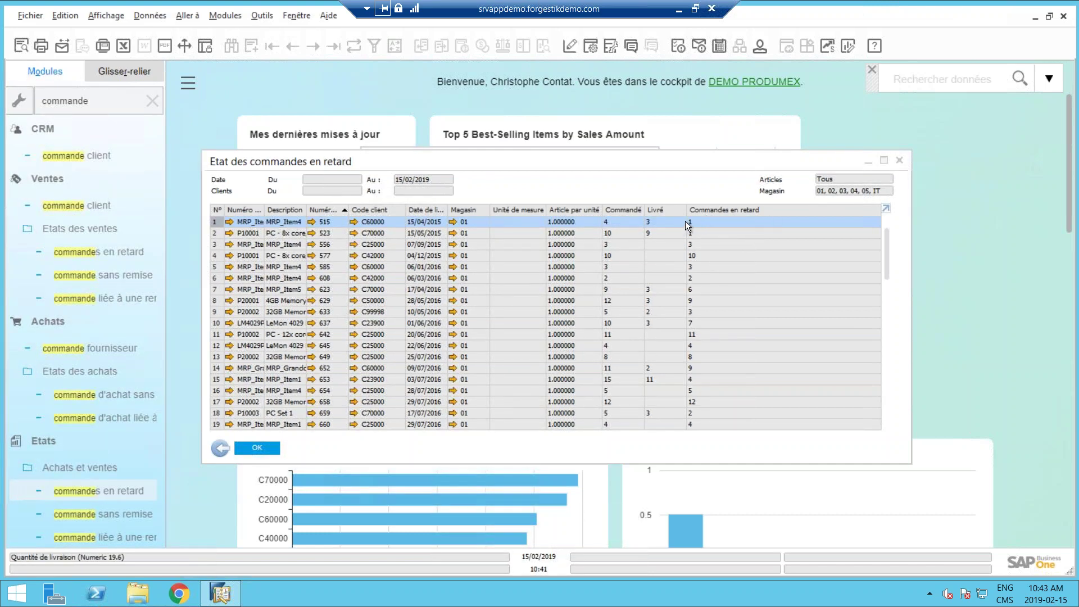
left_click(222, 447)
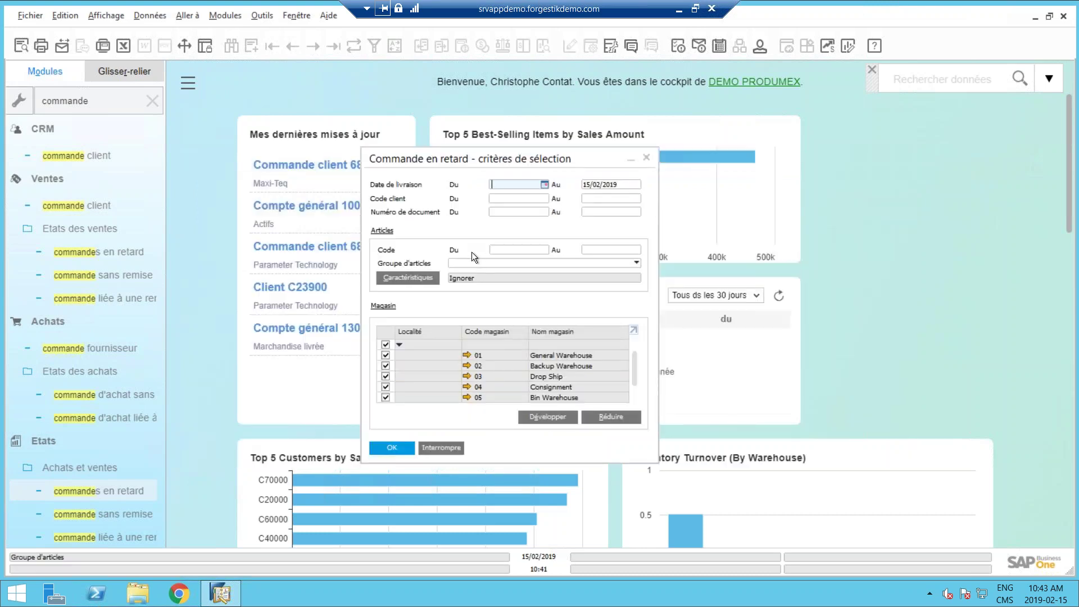
left_click(440, 448)
left_click_drag(92, 101, 27, 102)
key("BackSpace")
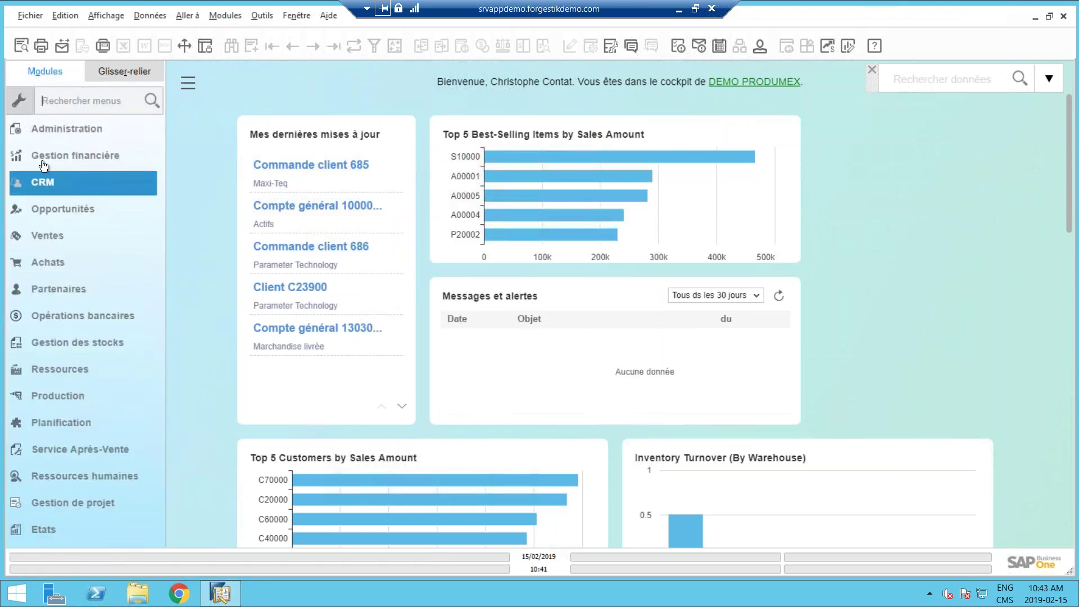
left_click(61, 316)
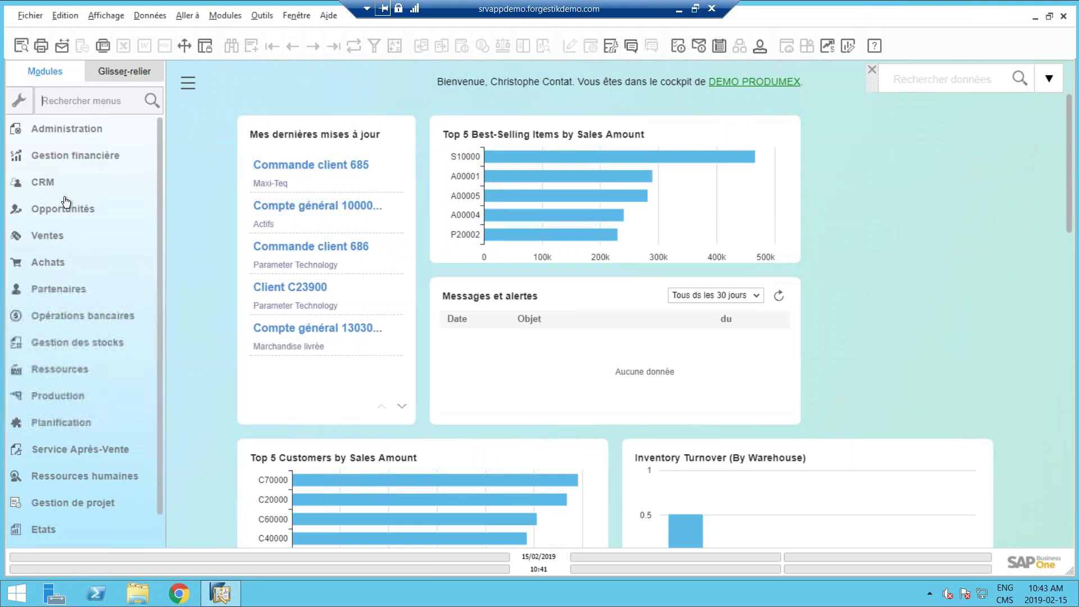
left_click(47, 235)
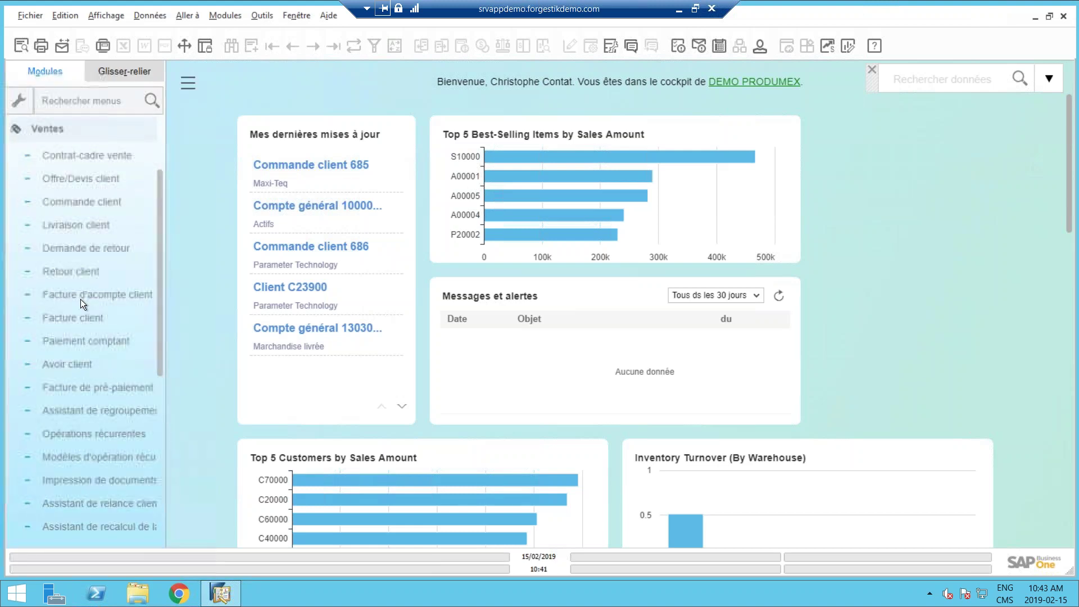
left_click(73, 317)
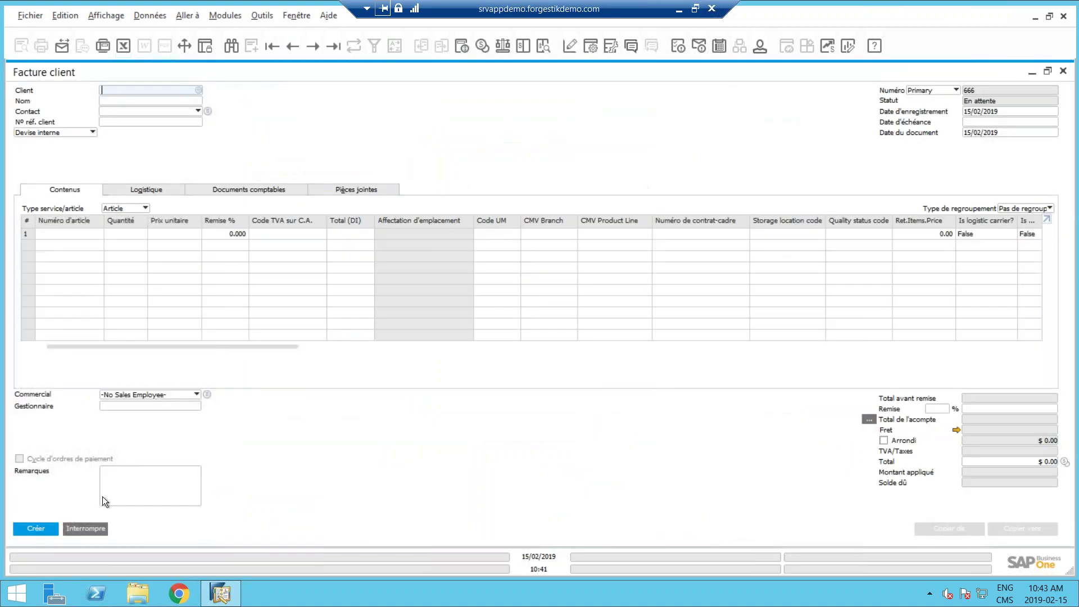
left_click(85, 529)
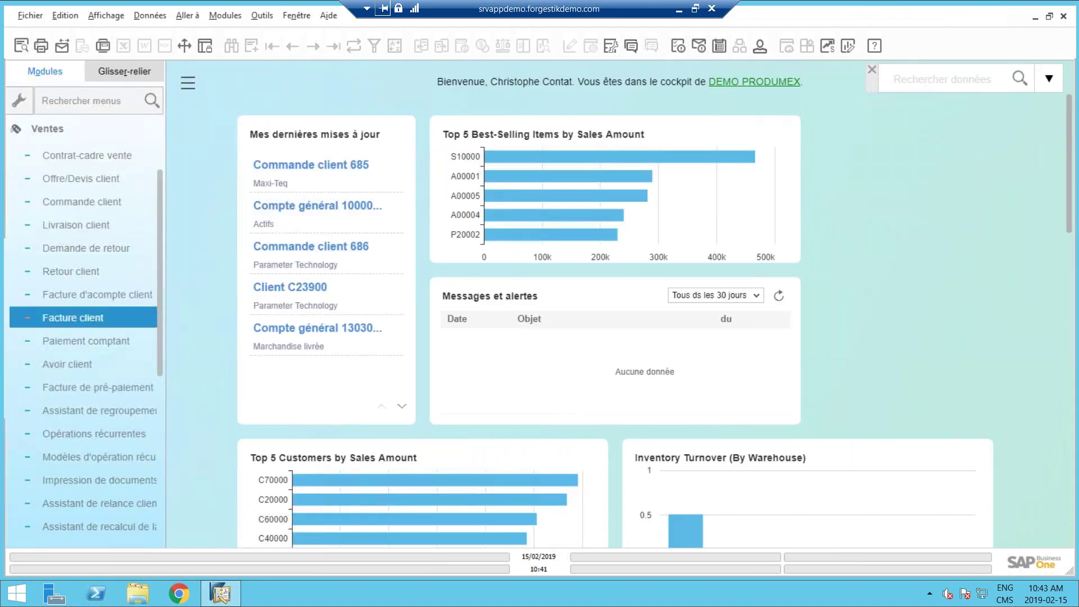
left_click(59, 132)
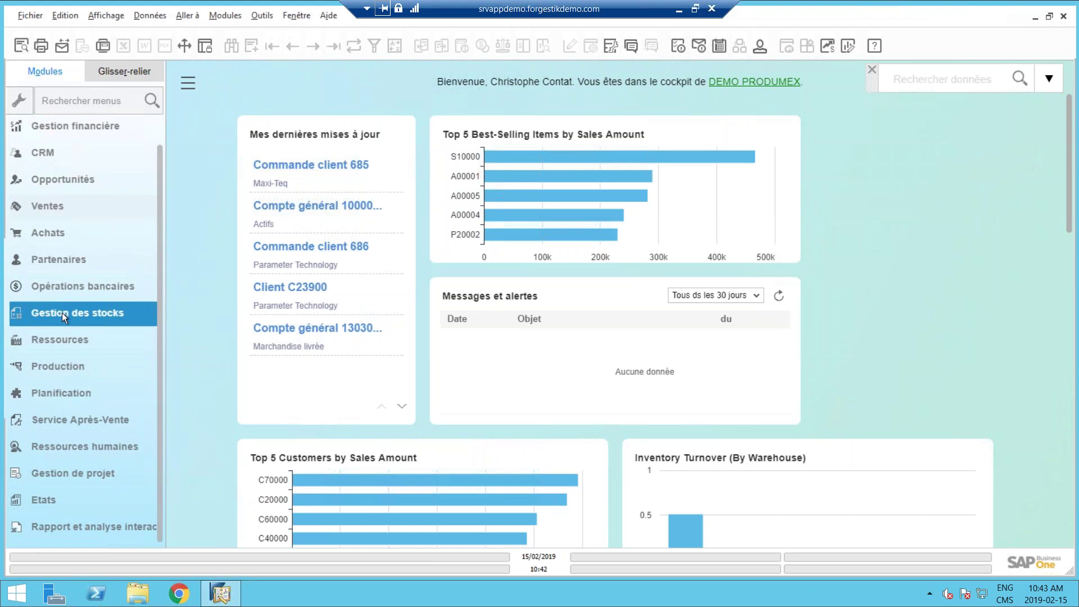
Open the incoming payment form (Encaissement) under Opérations bancaires and display the latest Parameter Technology payment
left_click(60, 285)
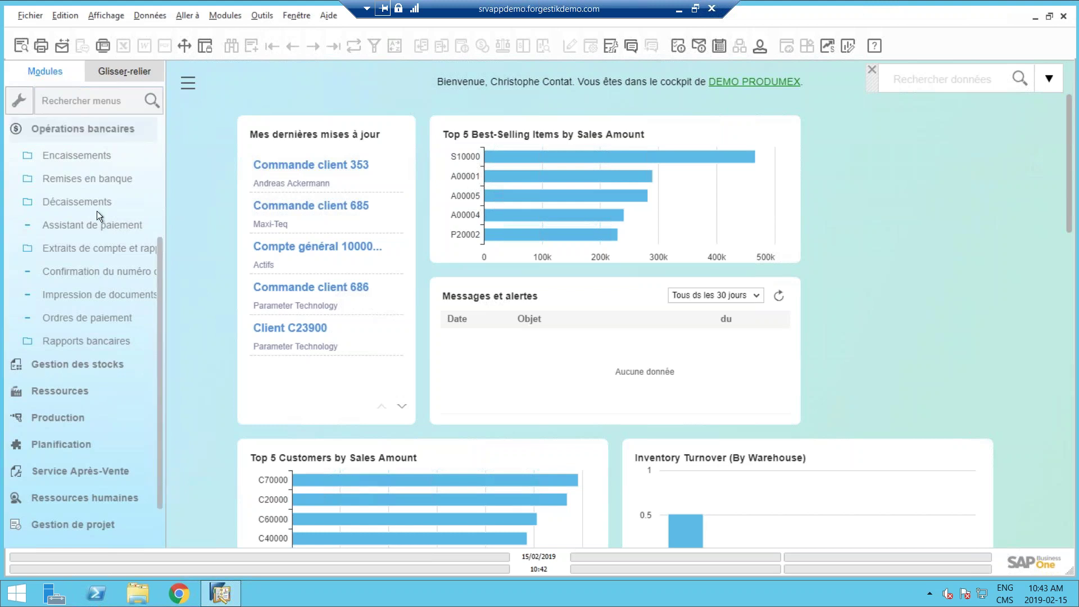
left_click(65, 157)
left_click(70, 178)
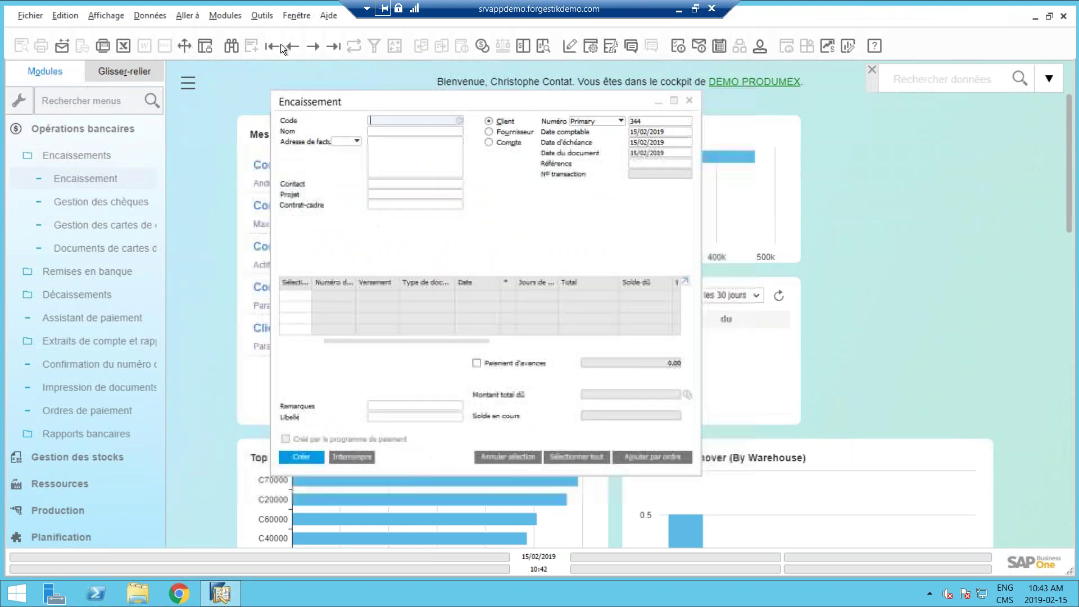
left_click(292, 46)
left_click_drag(407, 102, 367, 104)
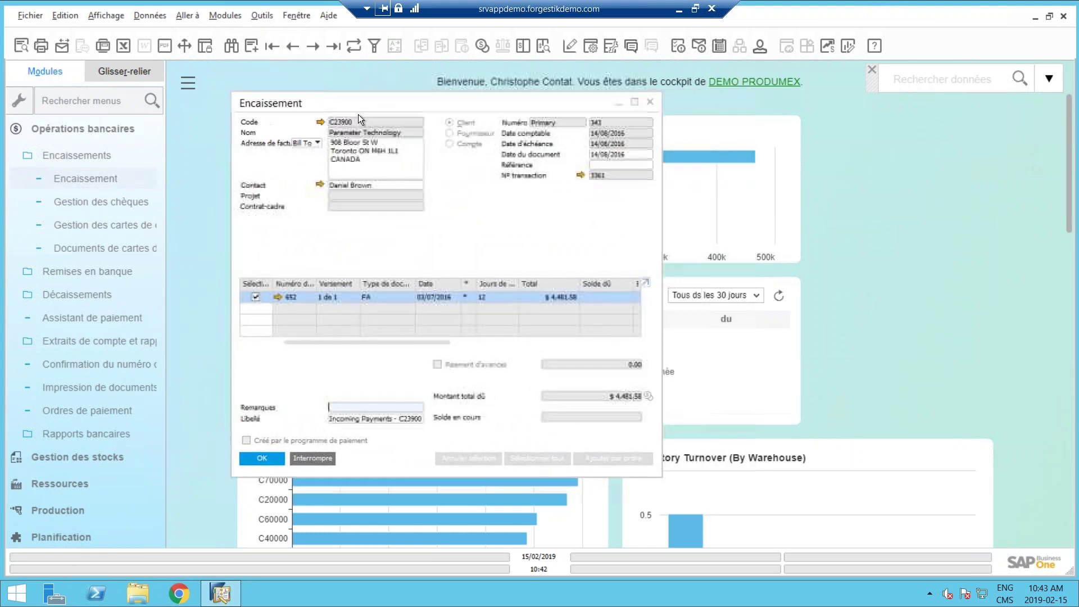
Open the customer invoice linked to the payment and display its relationship map (Flux des relations)
left_click(279, 296)
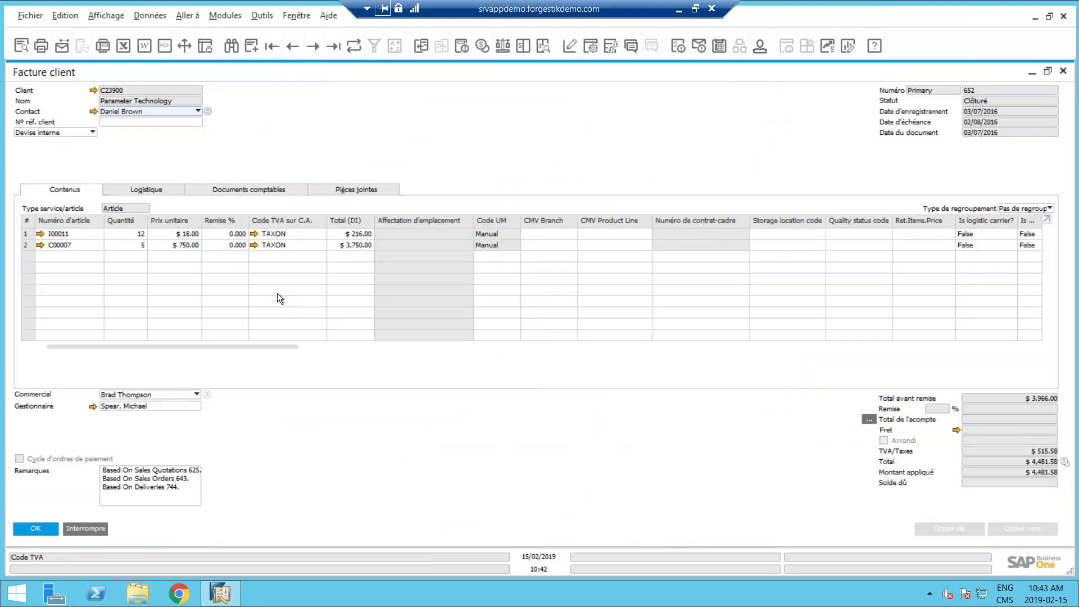
right_click(363, 131)
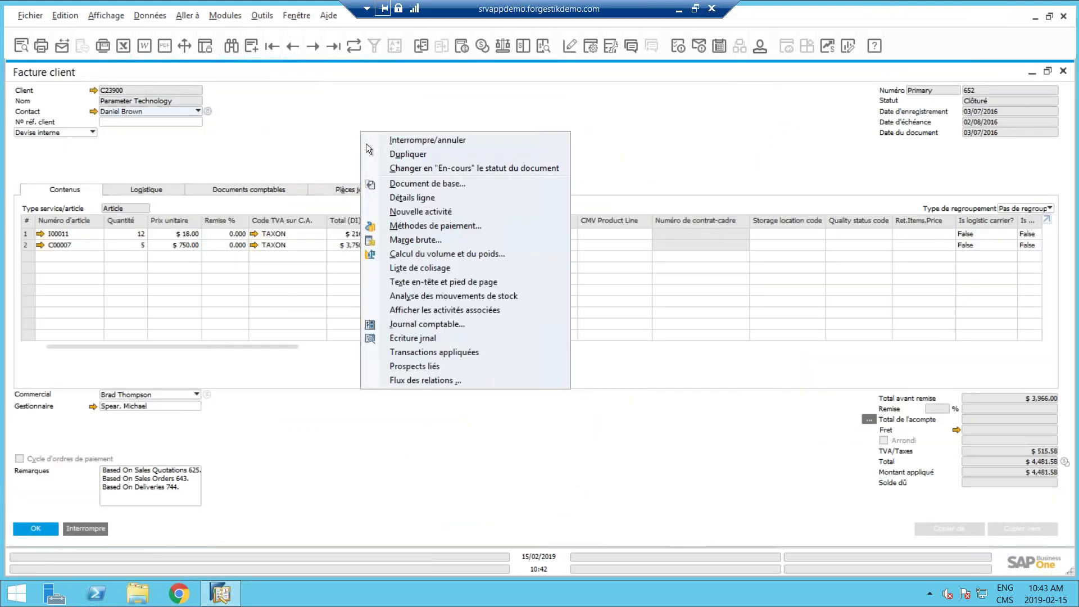
left_click(422, 380)
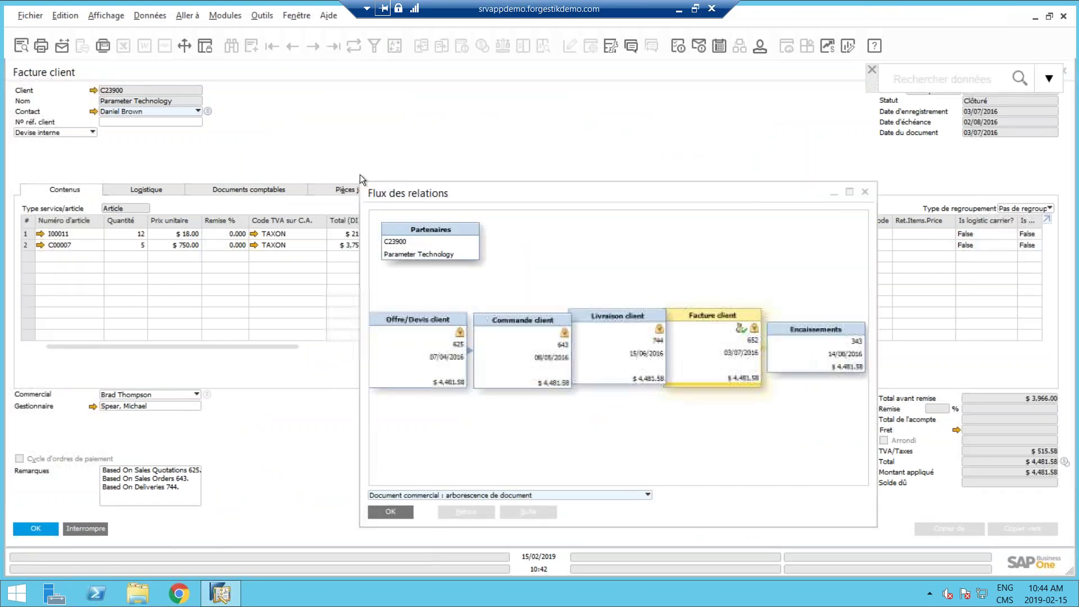
left_click_drag(316, 149, 164, 96)
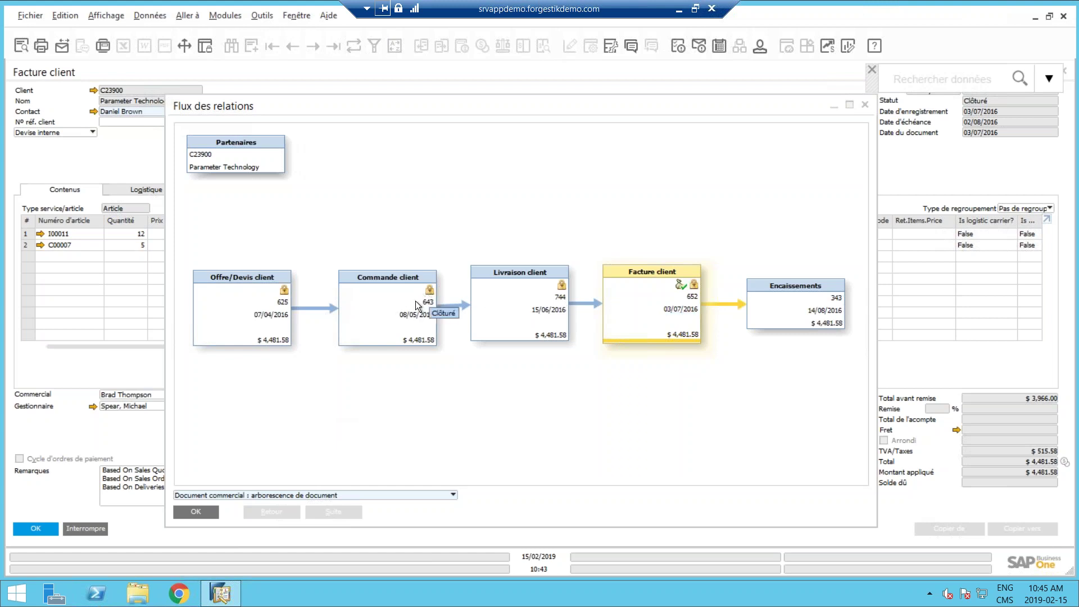
View the sales order from the relationship map, and open the Parameter Technology customer invoice from the same map
double_click(390, 302)
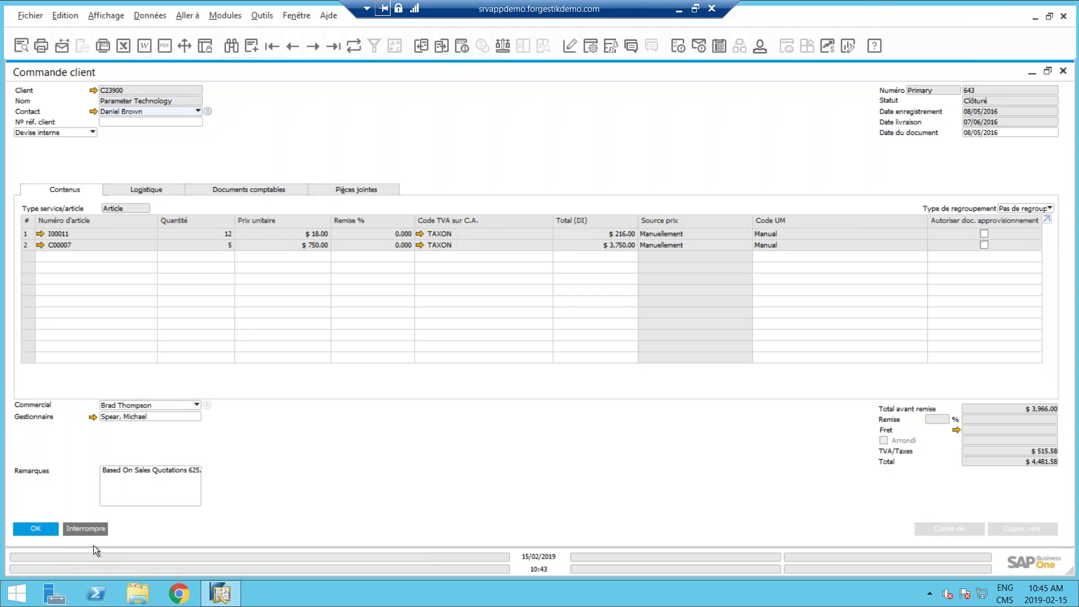
left_click(90, 528)
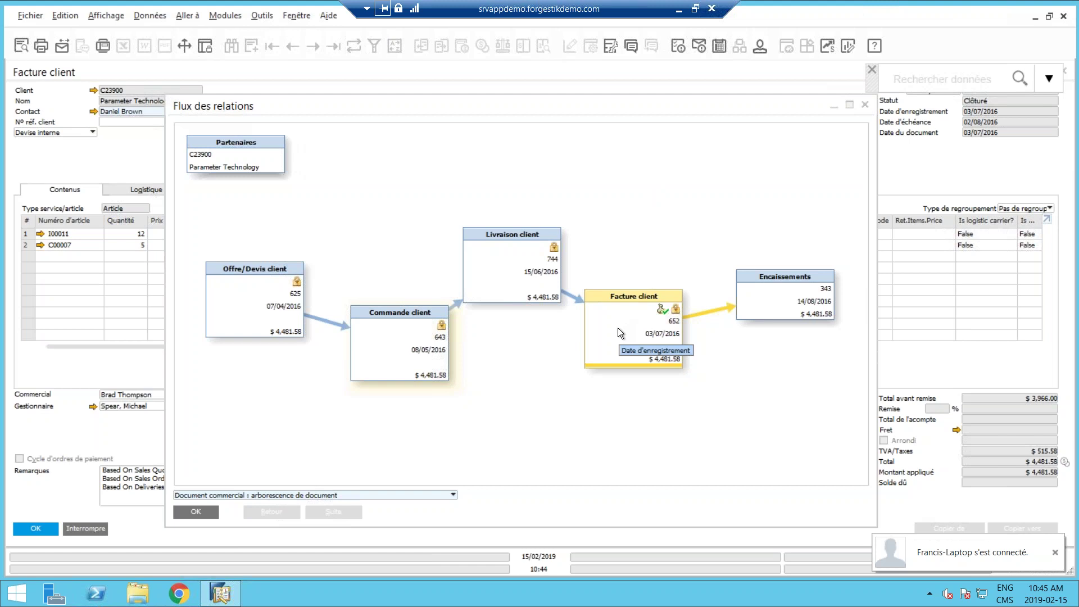
double_click(619, 329)
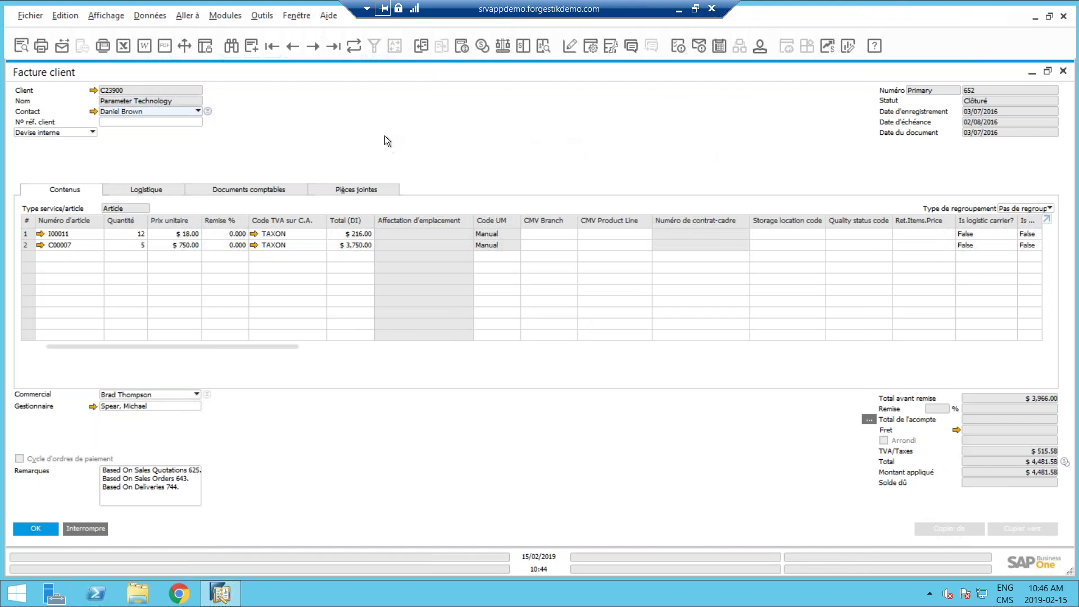
Change the closed Parameter Technology invoice's document status to "En-cours" and save the update
right_click(420, 110)
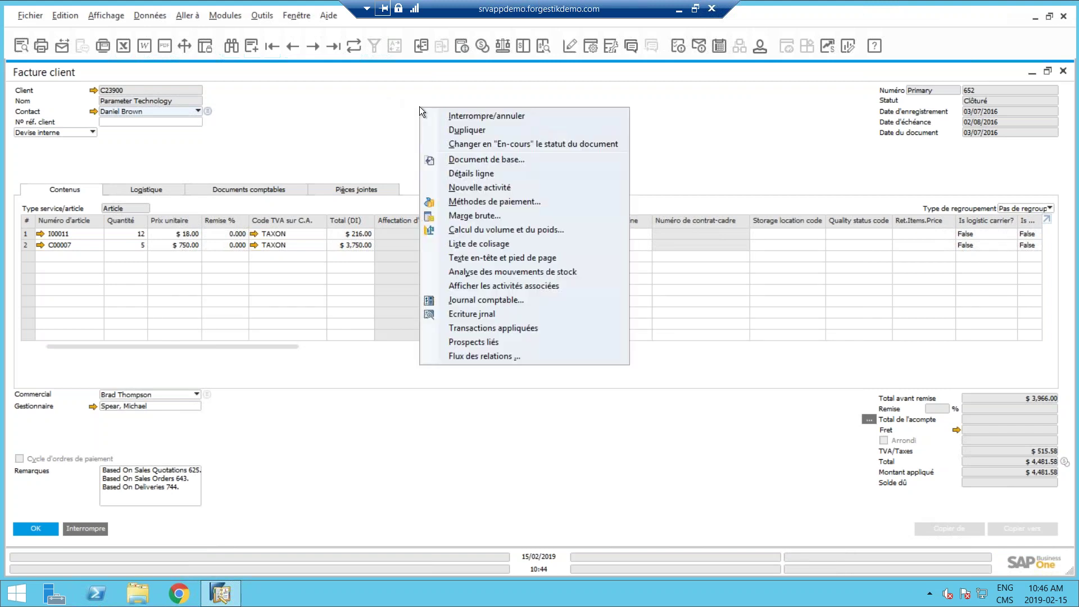
left_click(563, 144)
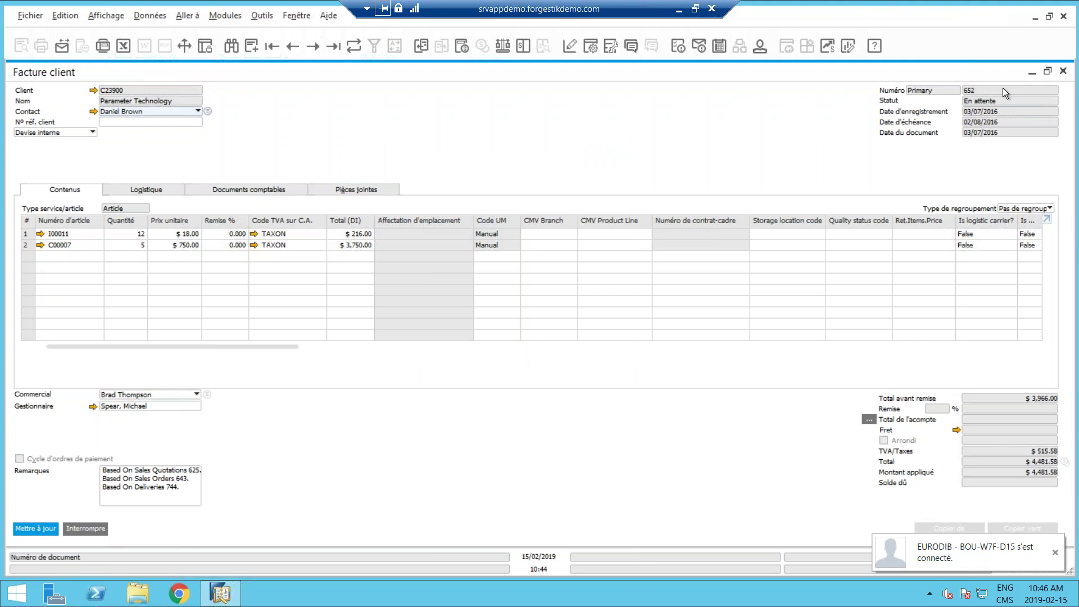
left_click(36, 529)
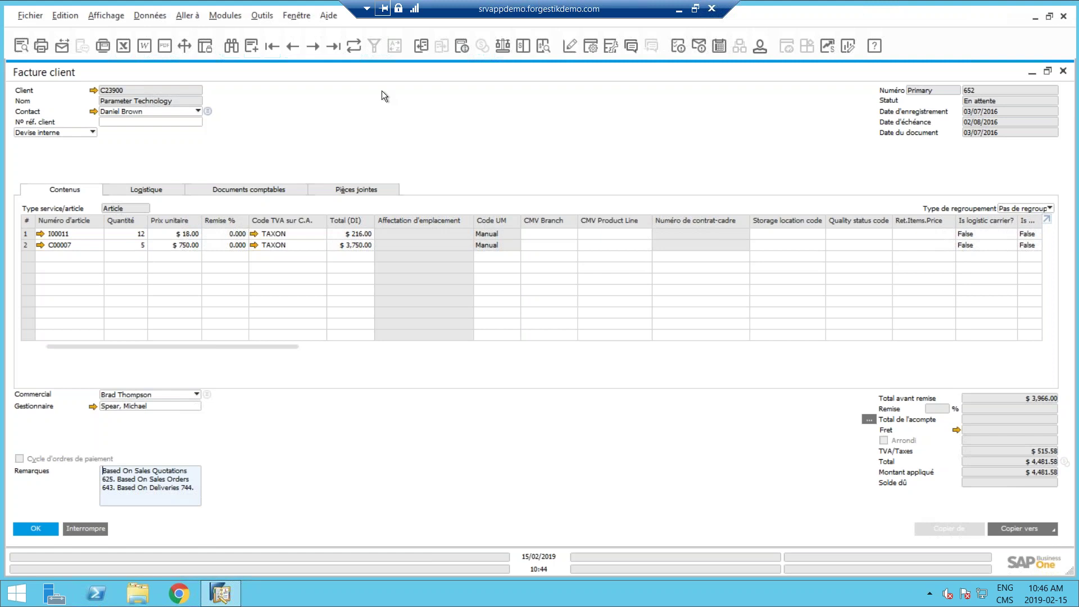
Try to create a customer credit note (Avoir client) copied from the reopened invoice, and discard it
left_click(1017, 531)
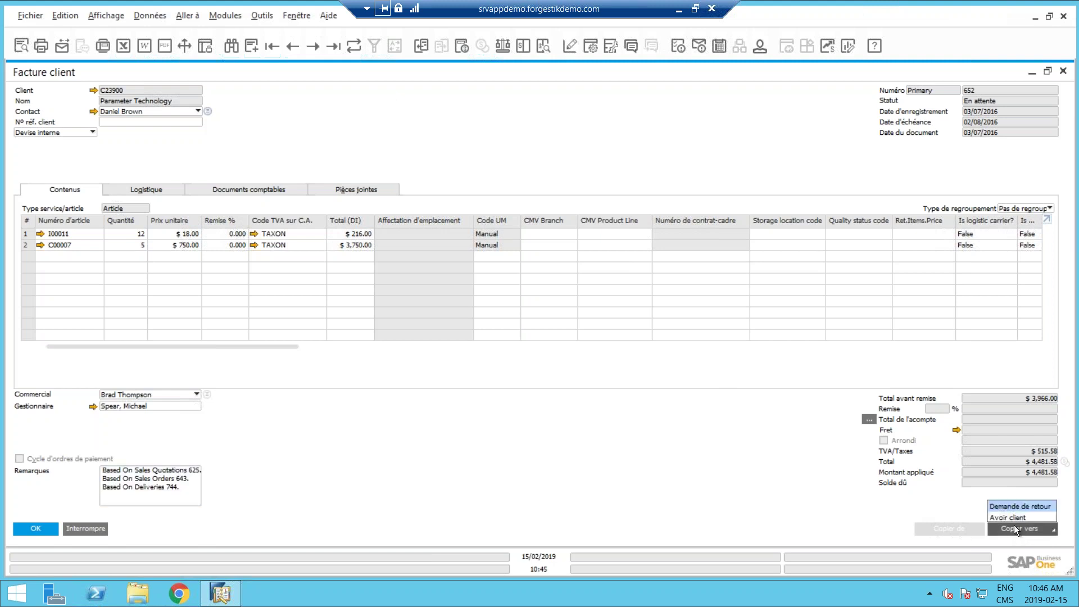
left_click(1011, 518)
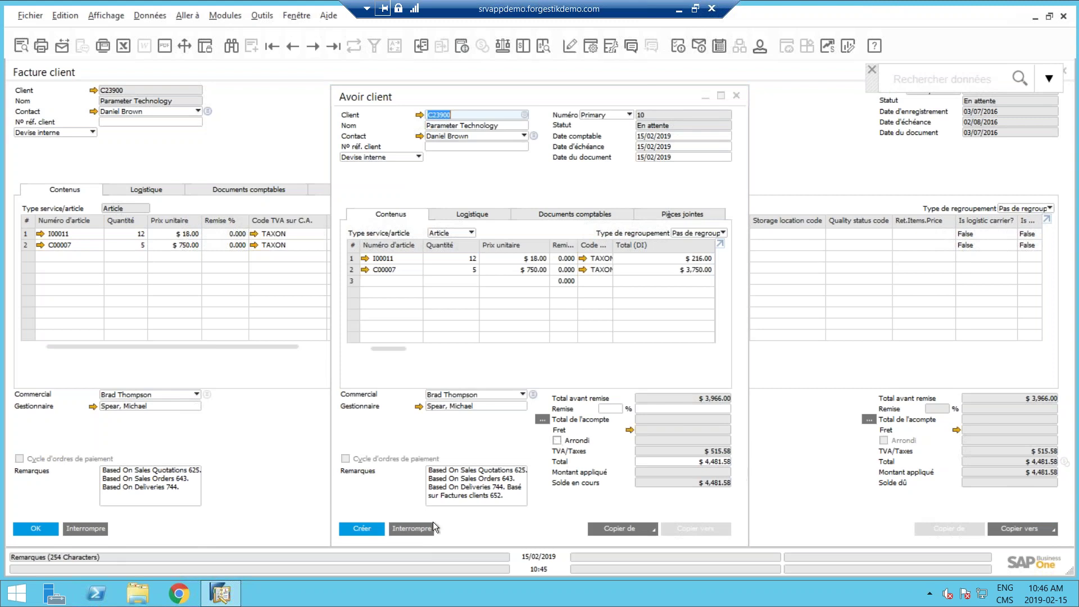
left_click(372, 530)
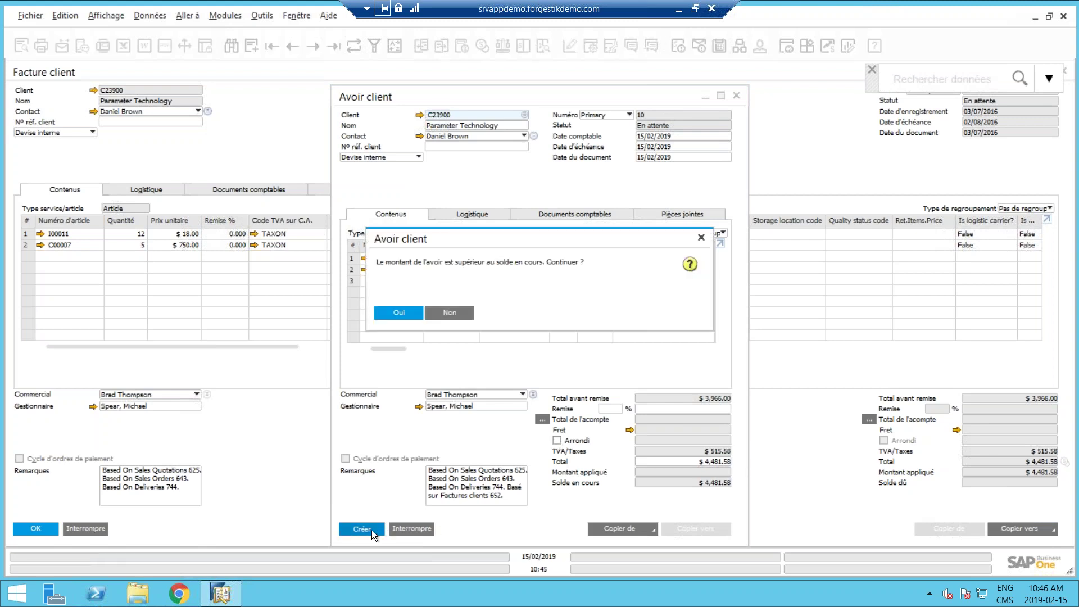
left_click(410, 315)
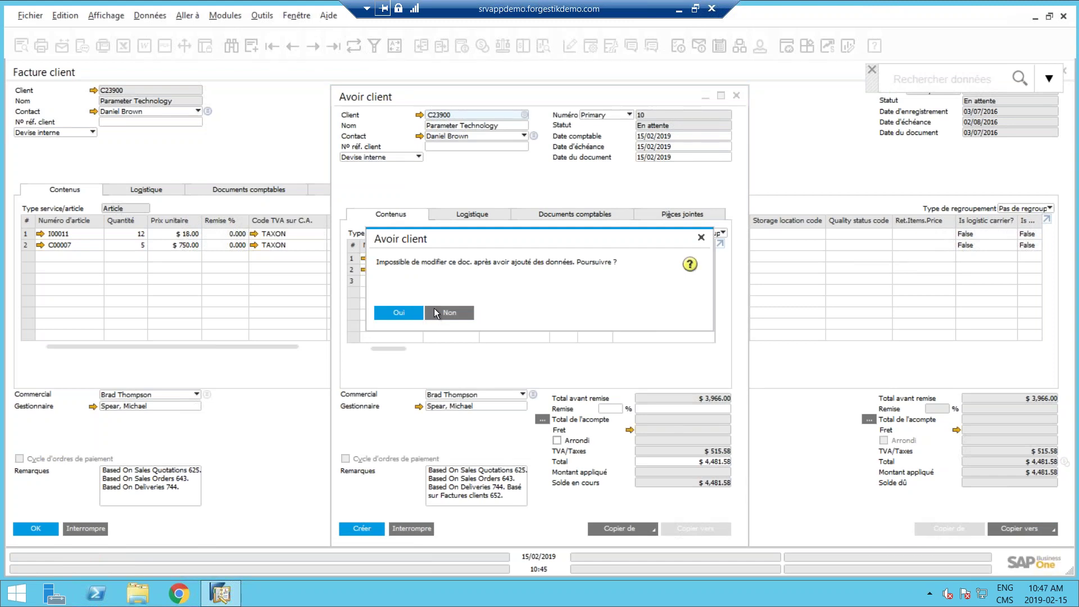
left_click(434, 308)
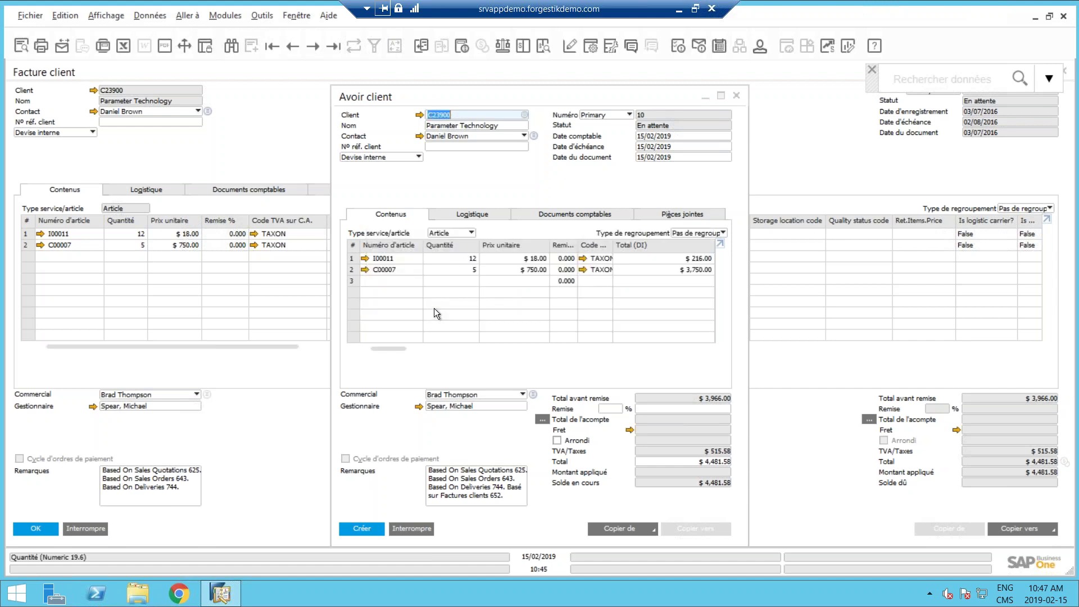
left_click(413, 528)
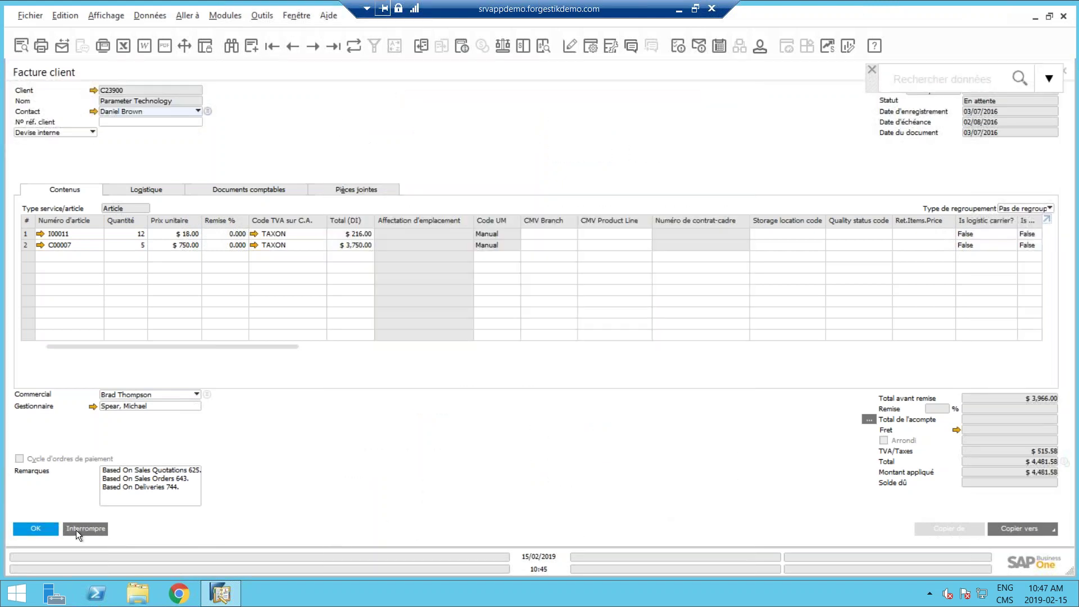
Display the previous customer invoice, for Microchips, and move its window away from the relationship map
left_click(294, 46)
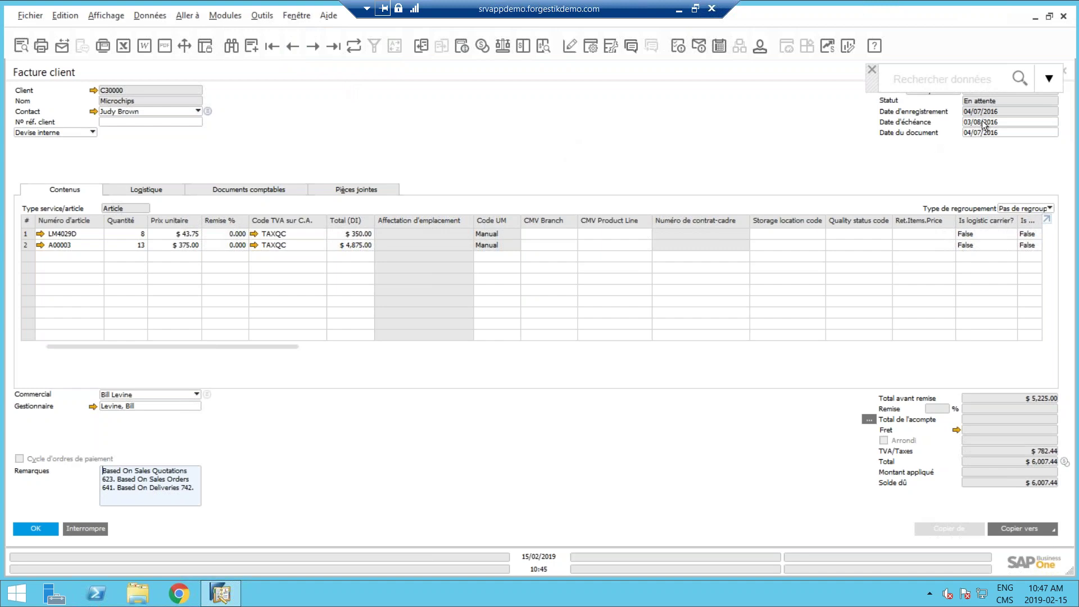
left_click_drag(737, 87, 560, 91)
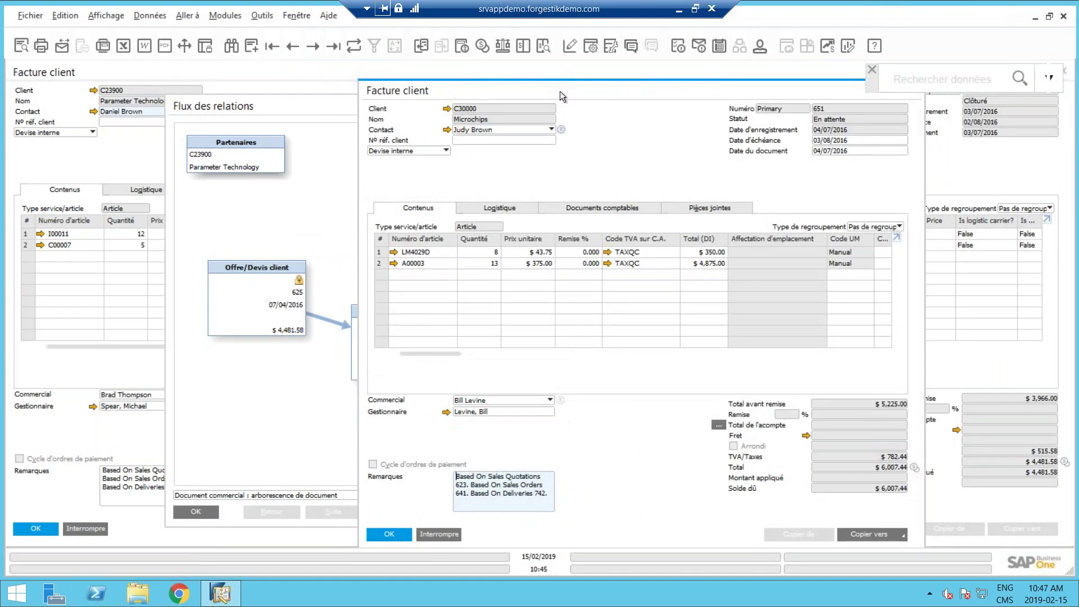
Open the incoming payment for the Microchips invoice, dismiss its payment methods, review the selected invoice line, and cancel the payment
double_click(560, 91)
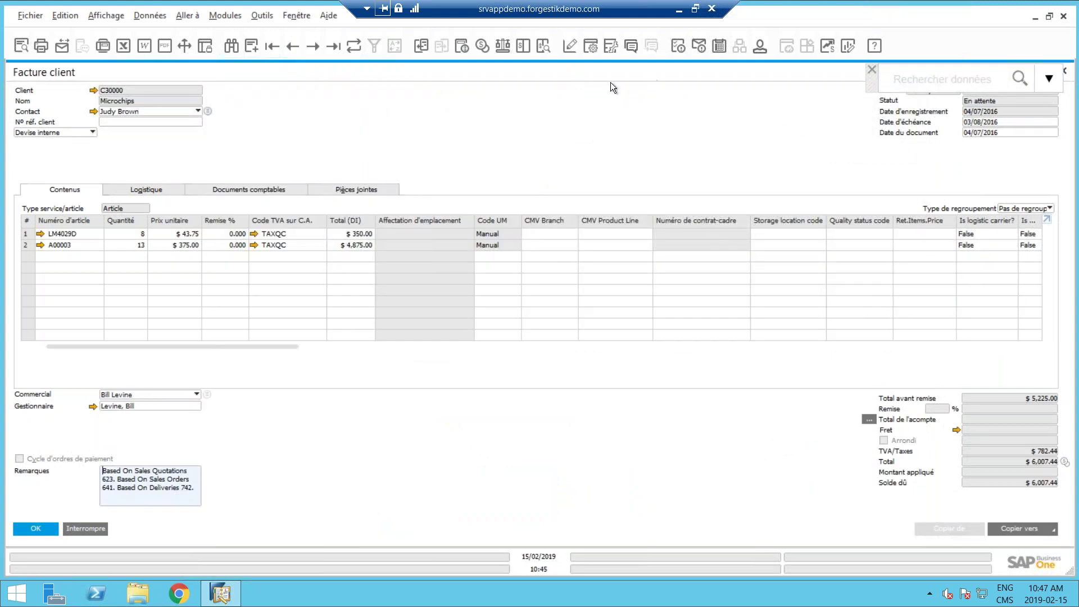
left_click(482, 47)
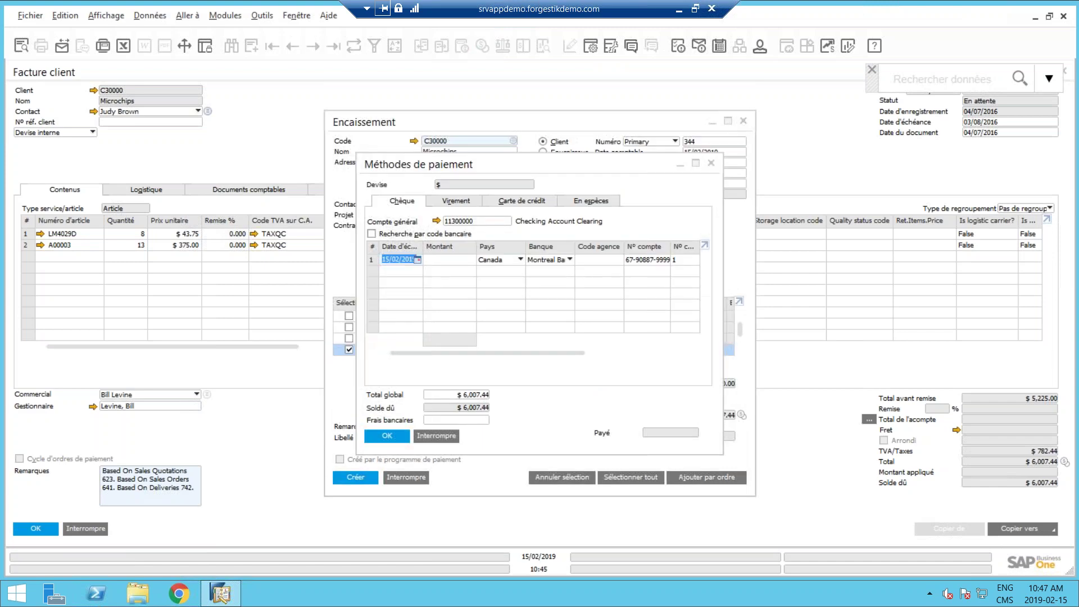
left_click_drag(566, 163, 819, 64)
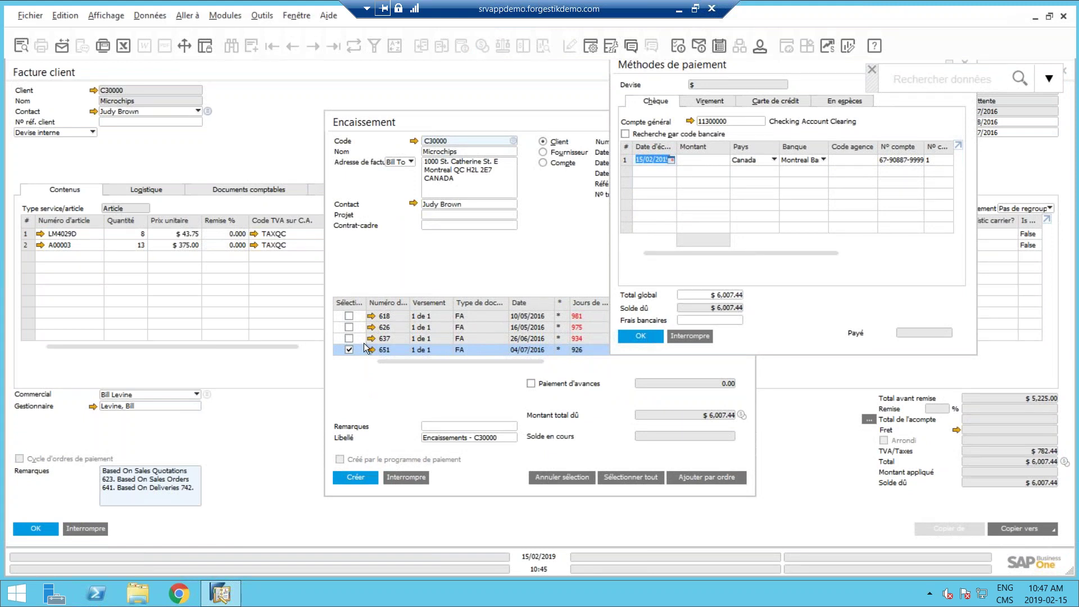
left_click(695, 335)
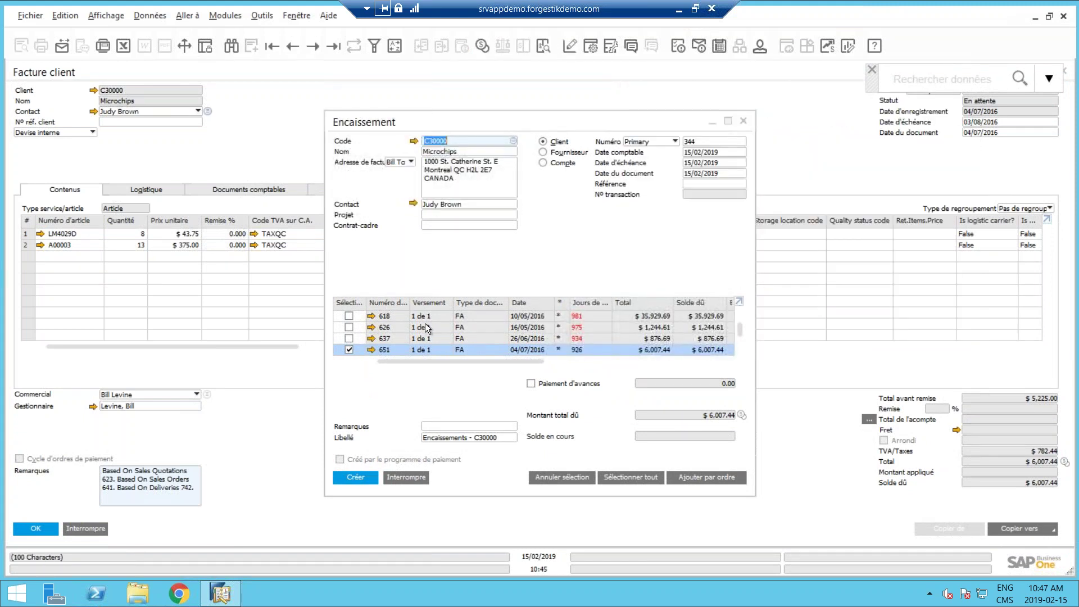
scroll(416, 332, "down", 1)
mouse_move(391, 345)
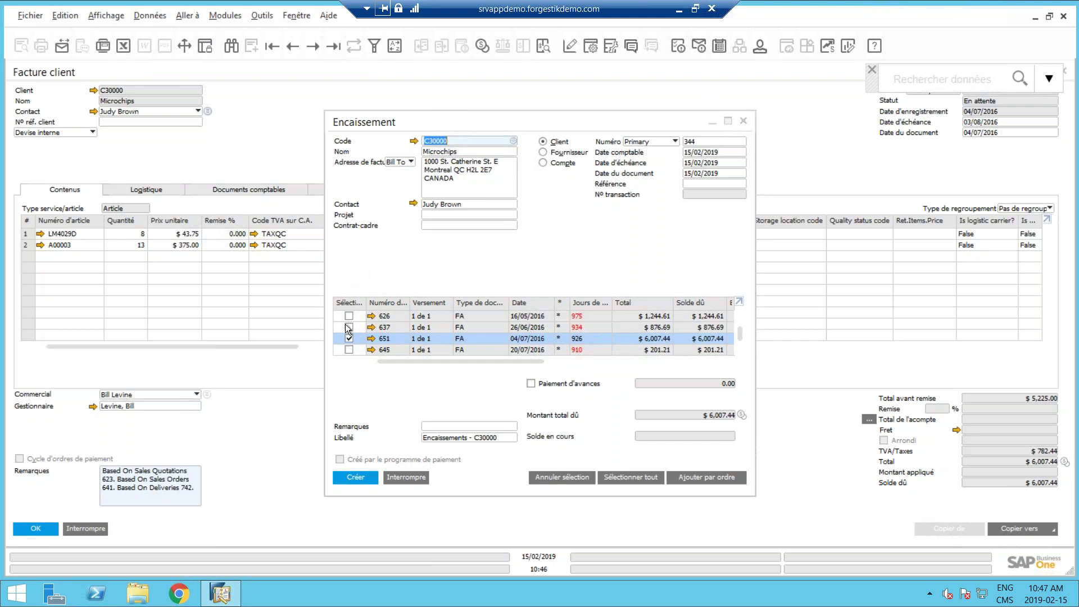
left_click(404, 481)
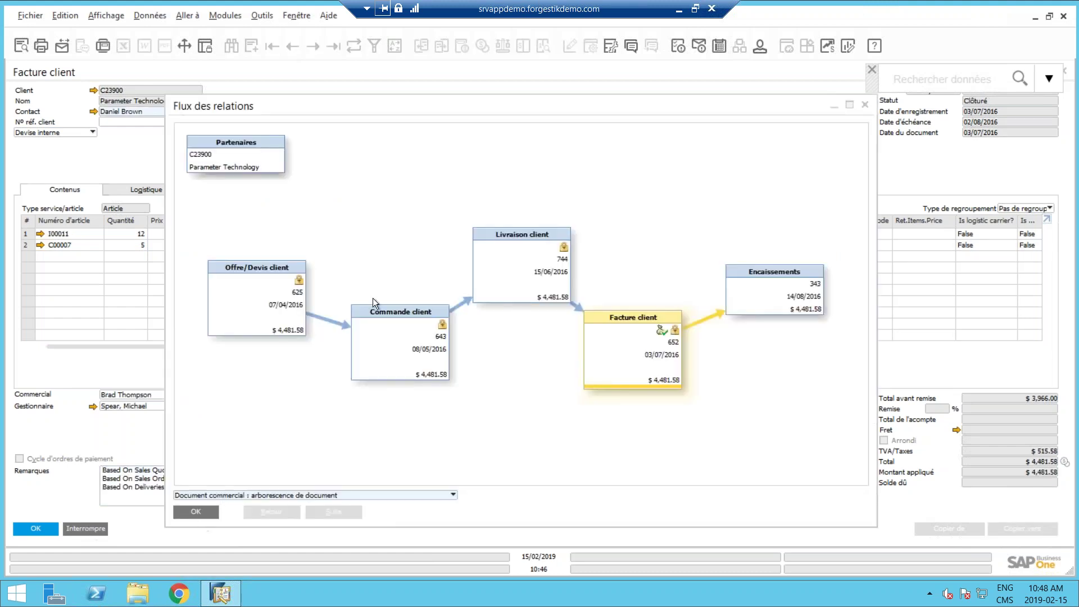
Close the relationship map and the Parameter Technology customer invoice to return to the cockpit
left_click(176, 514)
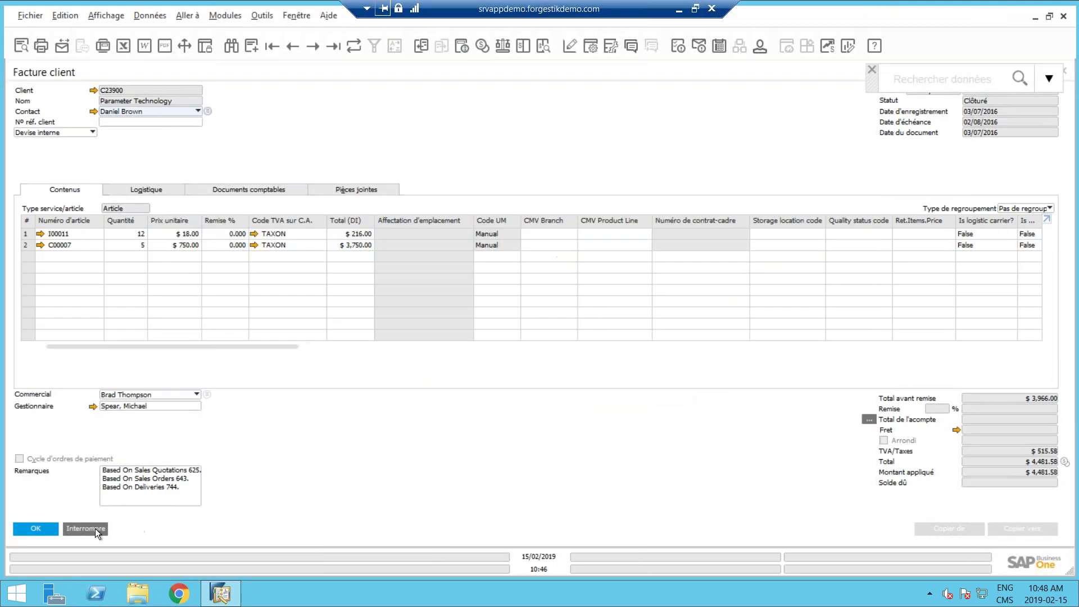
left_click(93, 528)
left_click(313, 458)
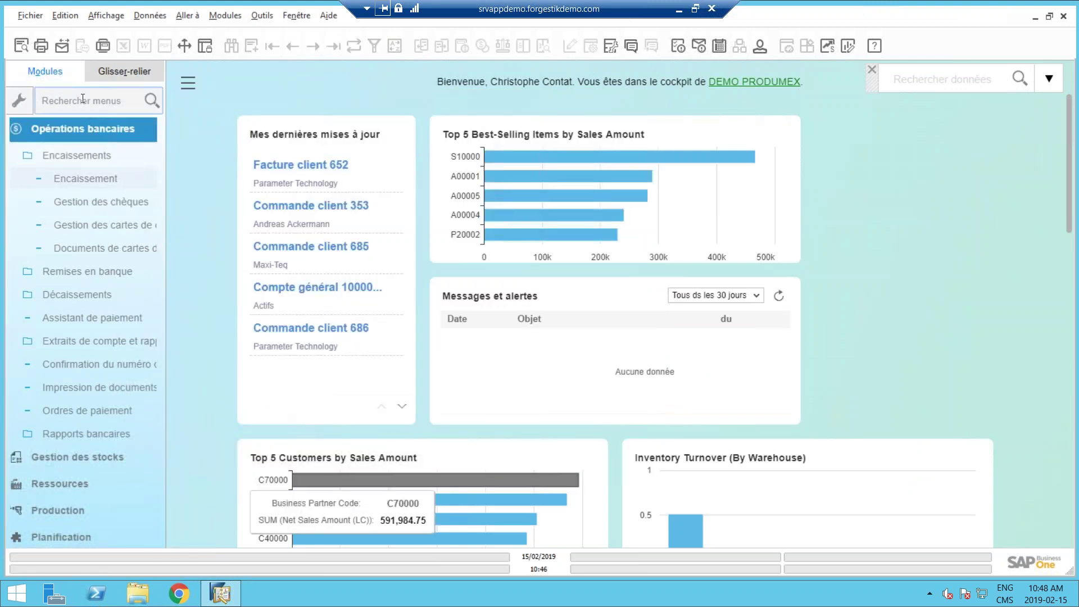
Open the business partner master data (Fiche partenaire) and display the Parameter Technology customer record
left_click(61, 127)
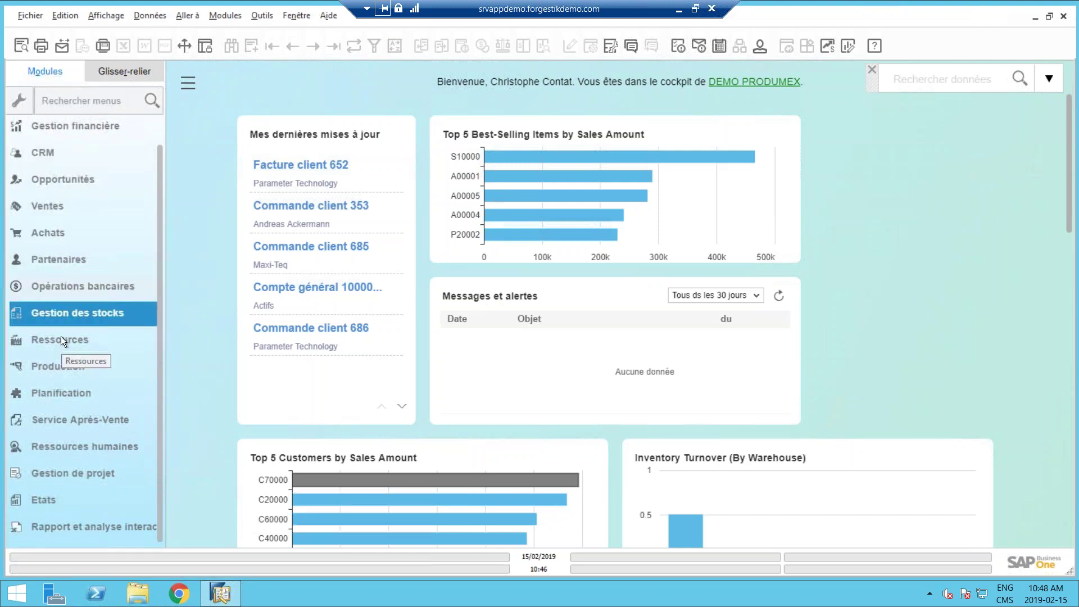
left_click(53, 262)
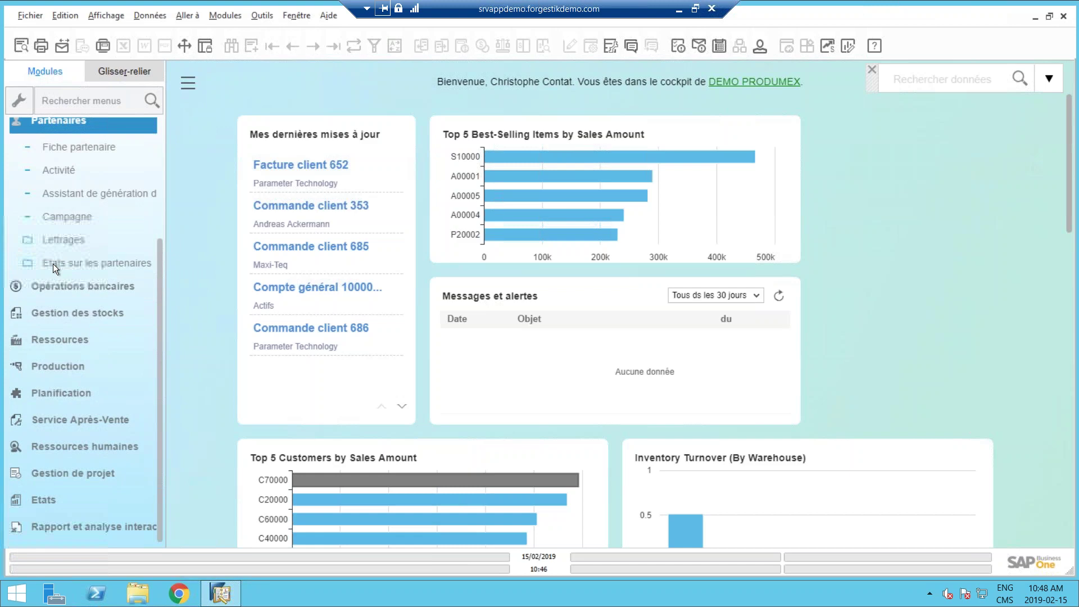
scroll(66, 244, "down", 2)
scroll(65, 244, "down", 1)
left_click(76, 156)
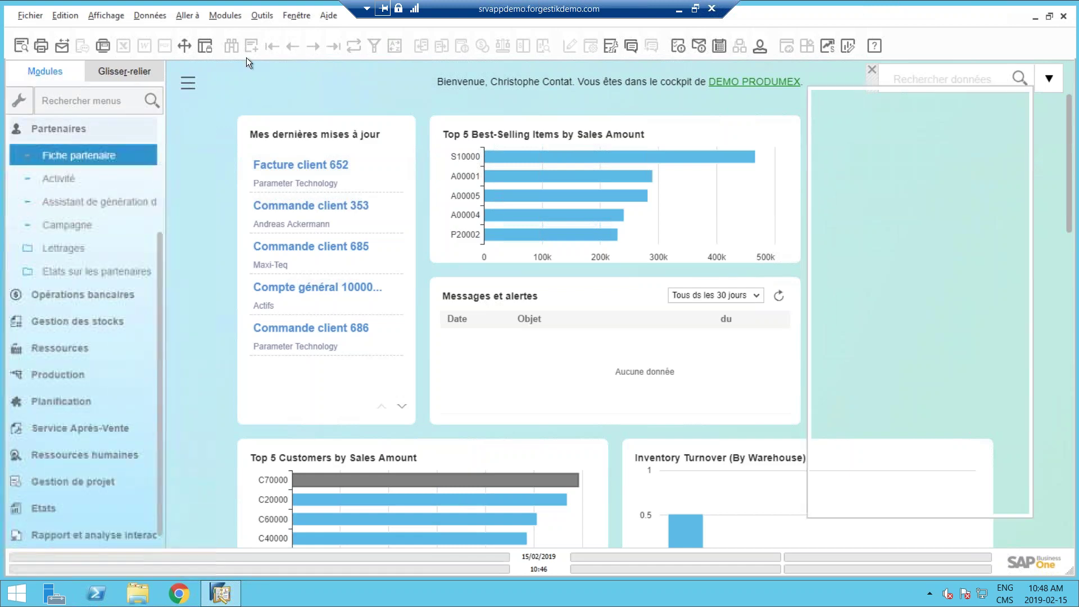
left_click(272, 46)
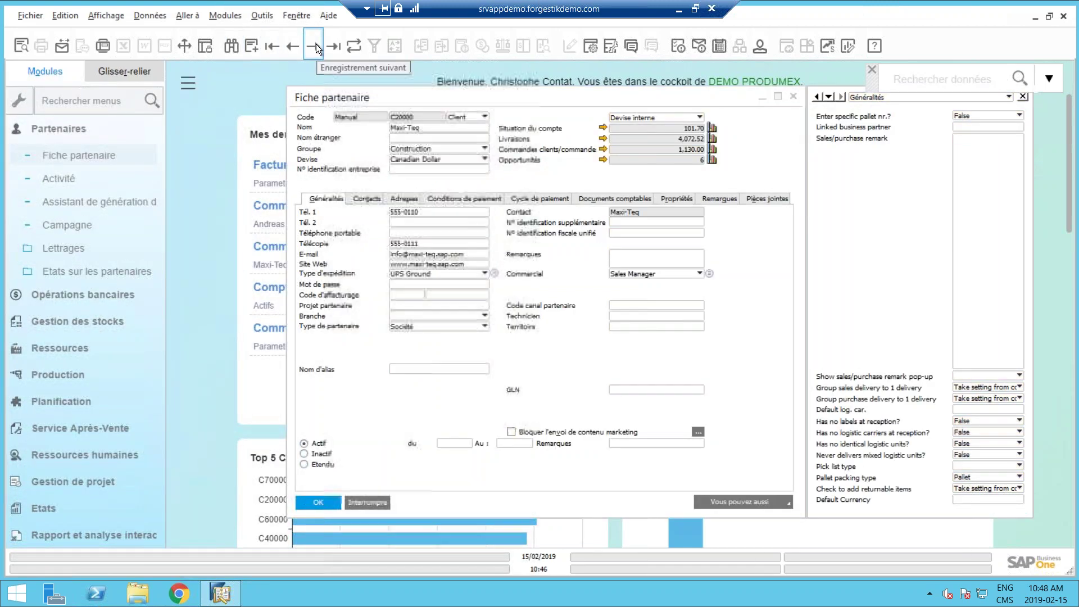
left_click(314, 45)
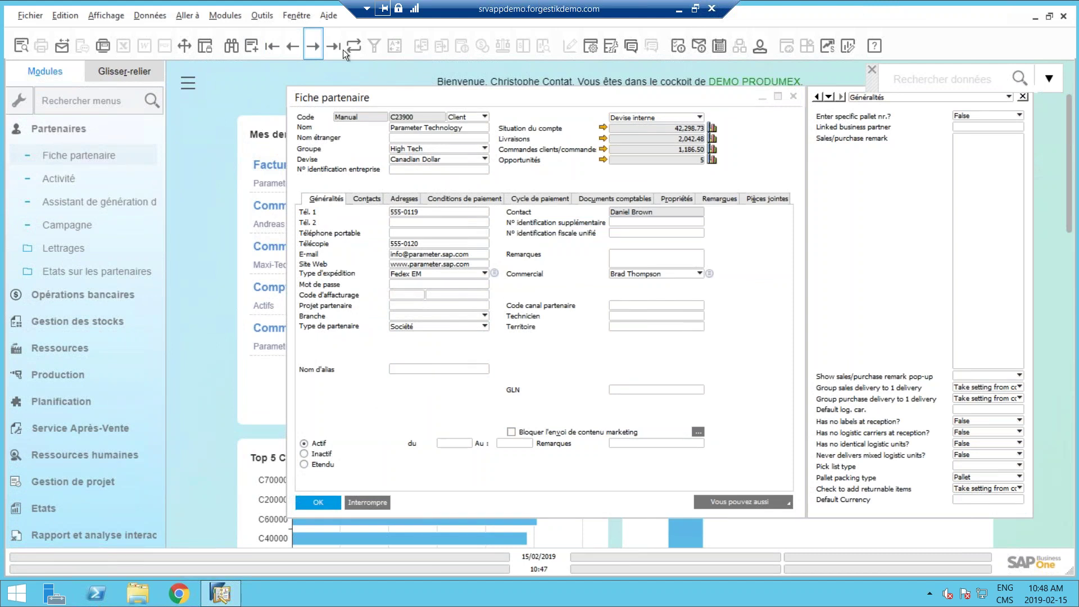
View Parameter Technology's general accounting settings, including the linked supplier and the use of the shipped goods account
left_click(615, 198)
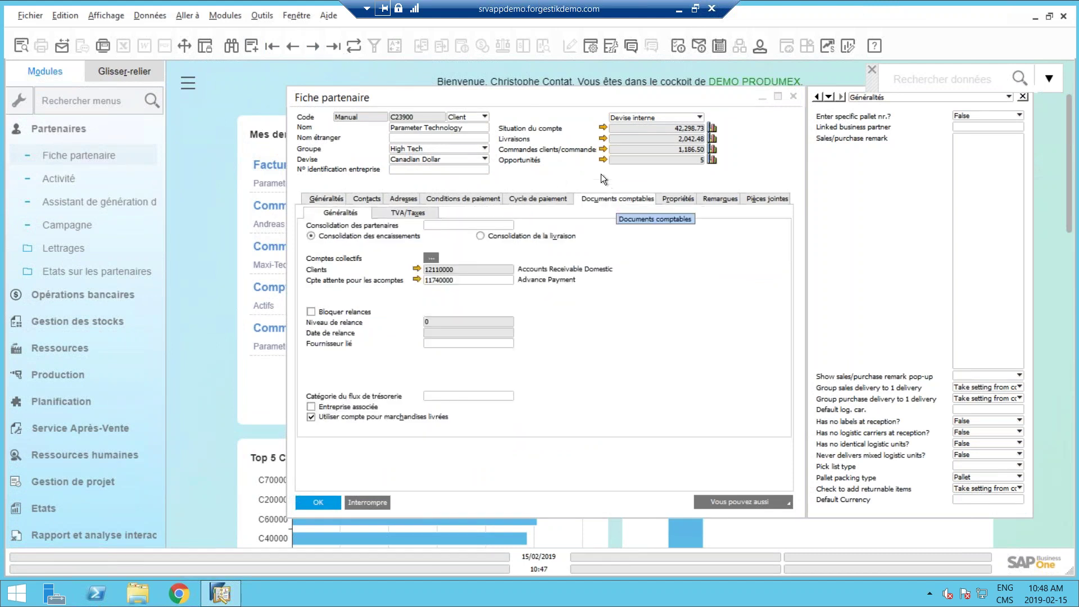
left_click_drag(515, 84, 490, 65)
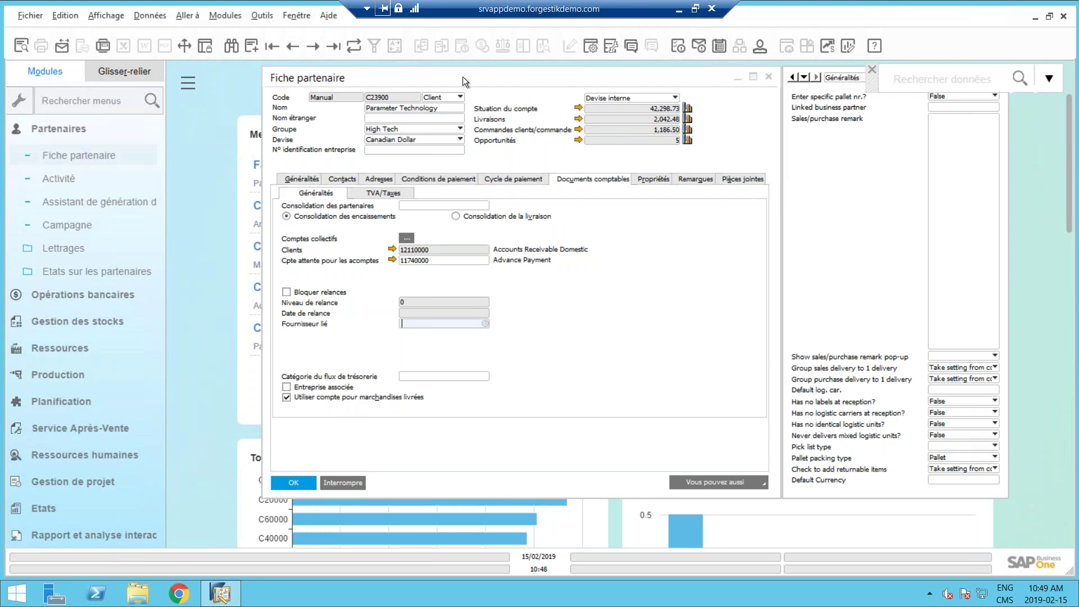
left_click_drag(501, 82, 558, 104)
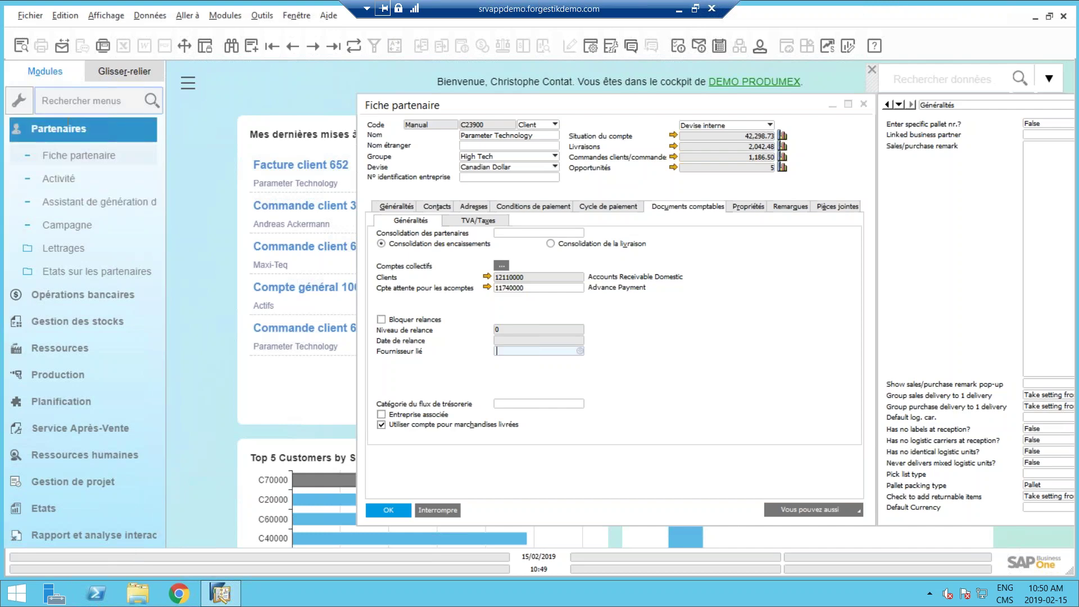
Locate the account determination (Liens comptables) entry in the financial setup and close the Parameter Technology partner record
left_click(63, 133)
left_click(71, 133)
scroll(130, 147, "up", 1)
left_click(81, 137)
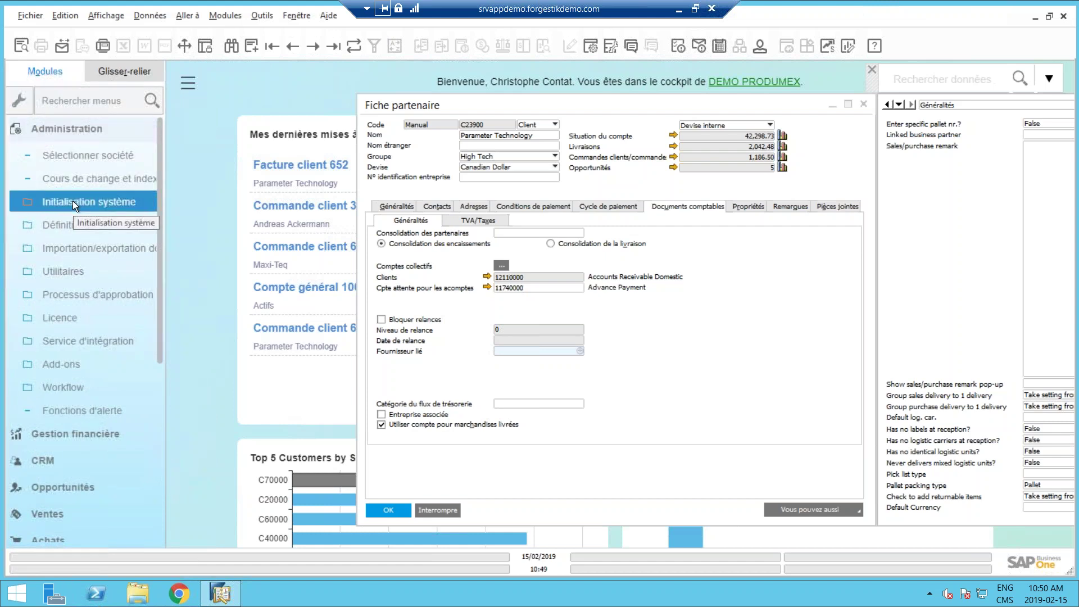
left_click(66, 225)
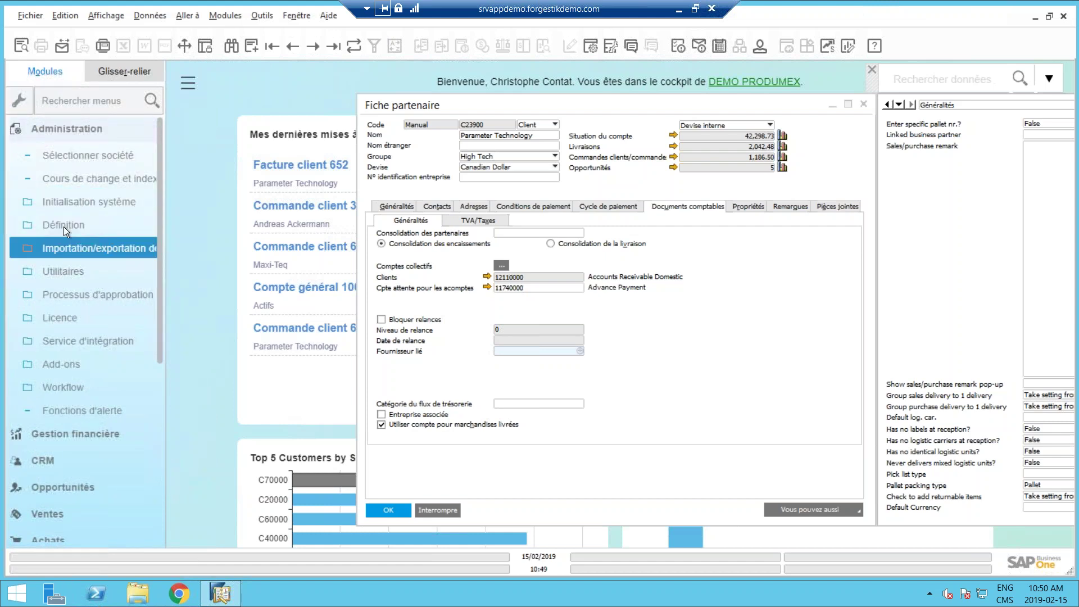
left_click(87, 271)
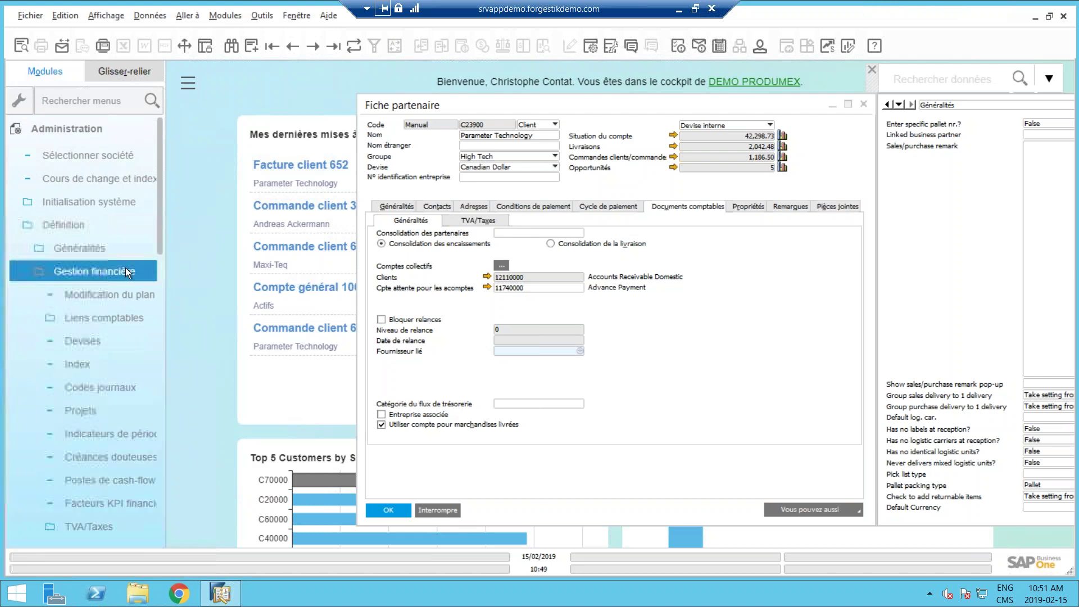
left_click(73, 318)
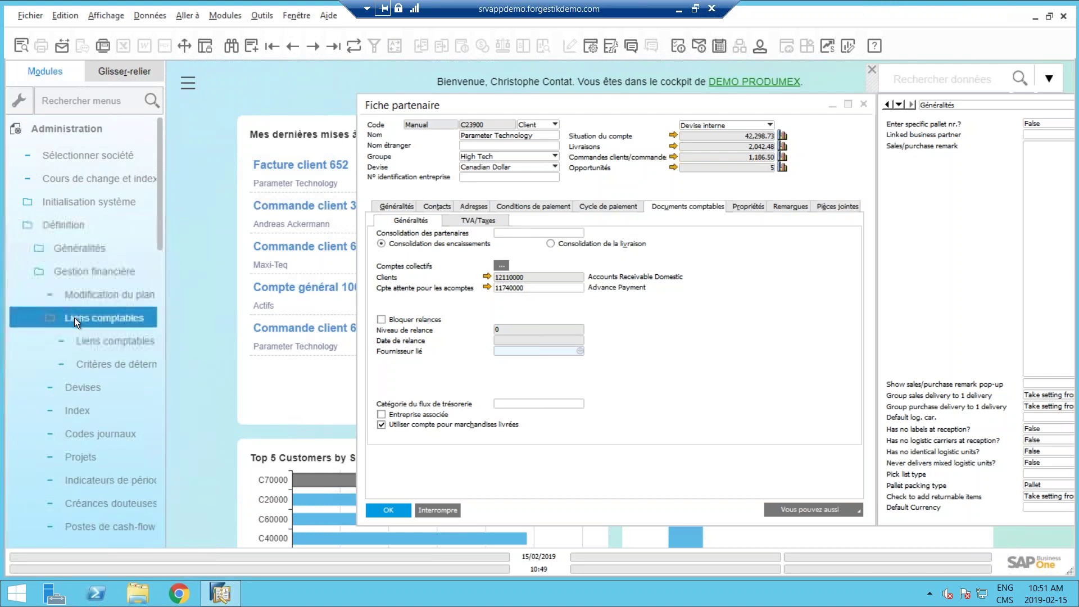
left_click(79, 340)
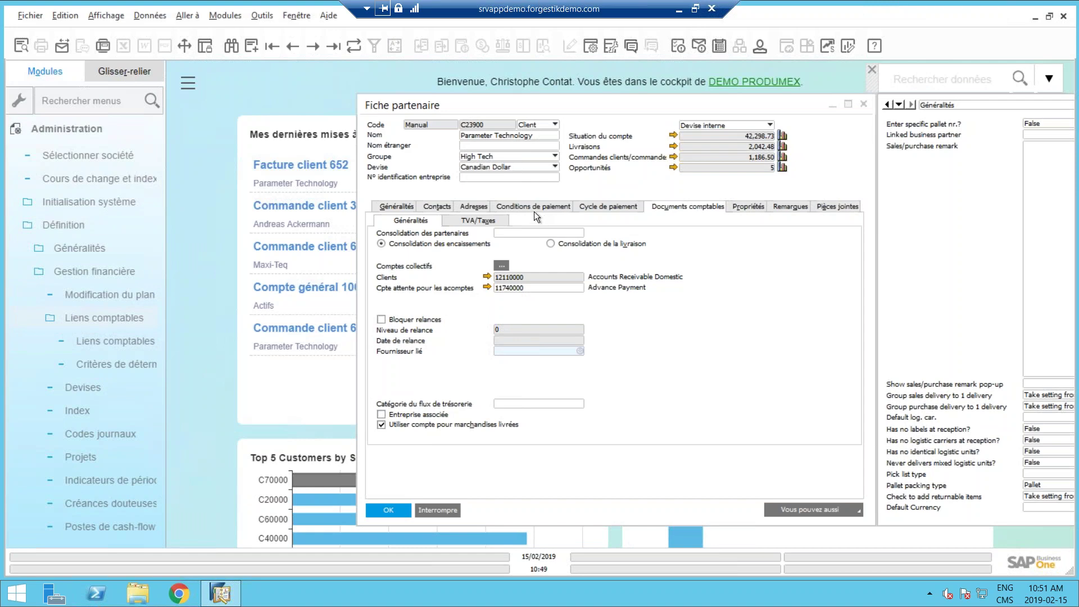
left_click(436, 511)
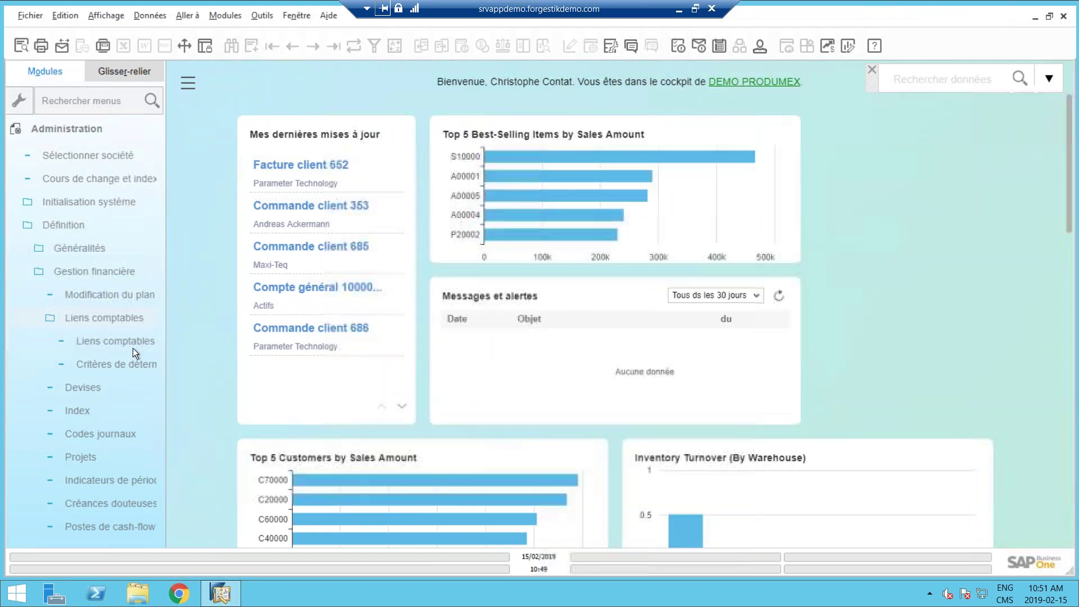
Examine the shipped goods account (Compte pour marchandises livrées) in the 2019 stock account determination, and close it without changes
left_click(115, 343)
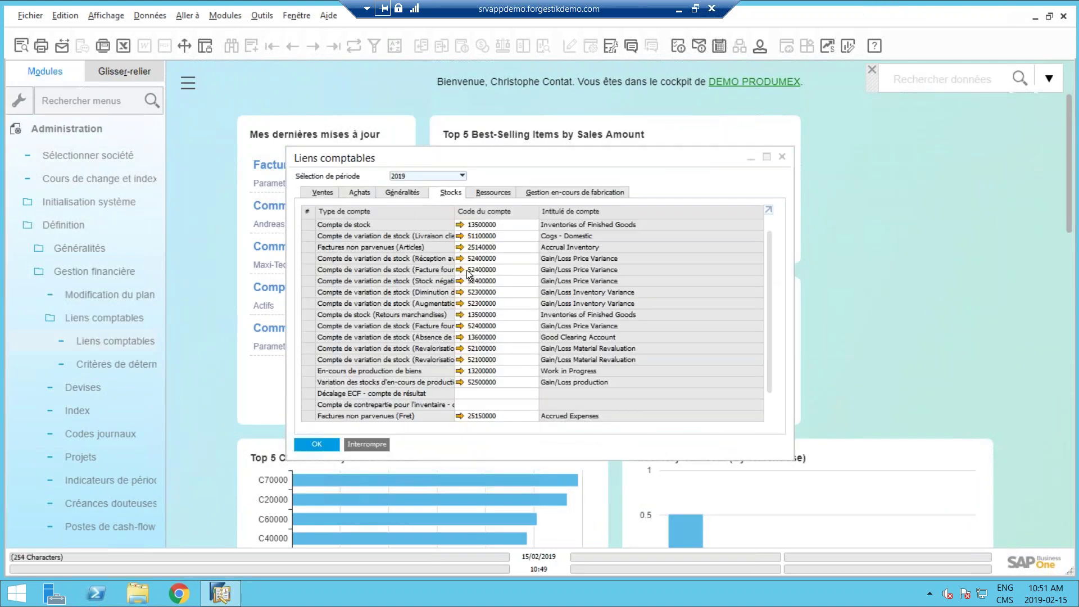
scroll(518, 331, "down", 1)
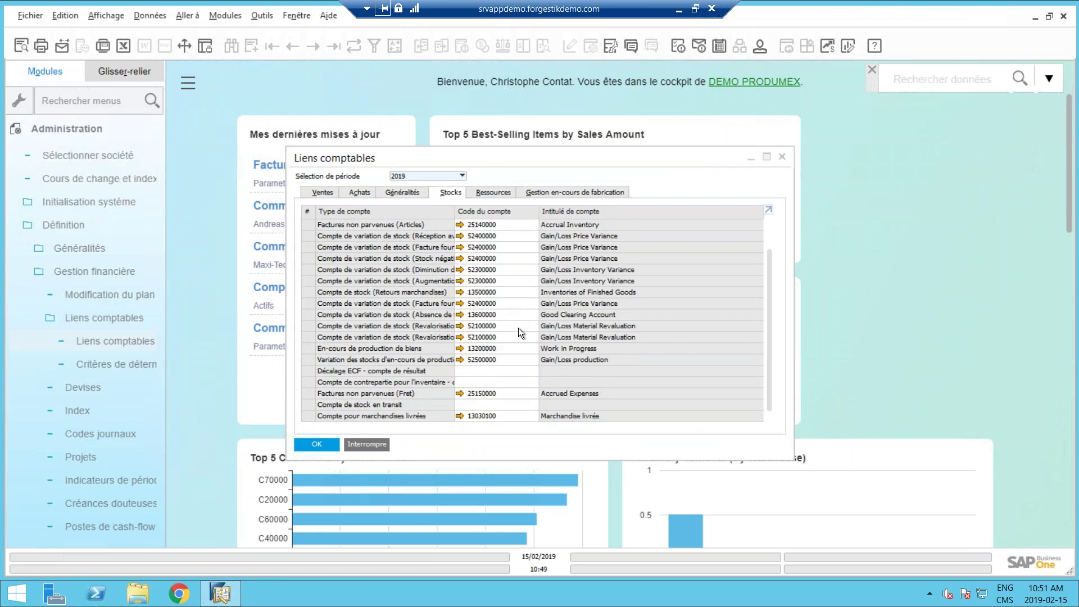
left_click(495, 415)
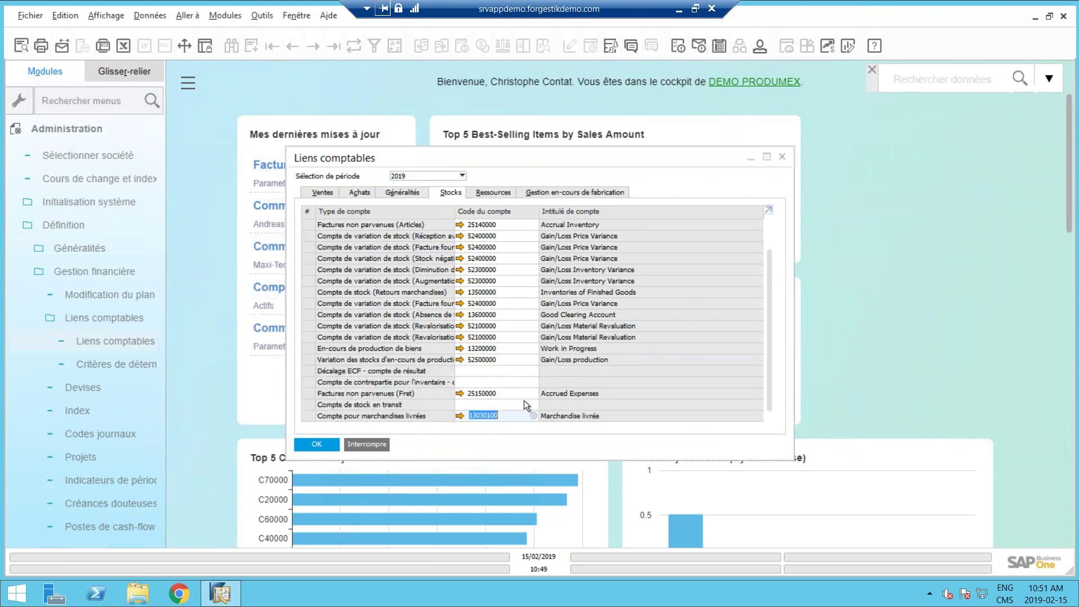
left_click(367, 443)
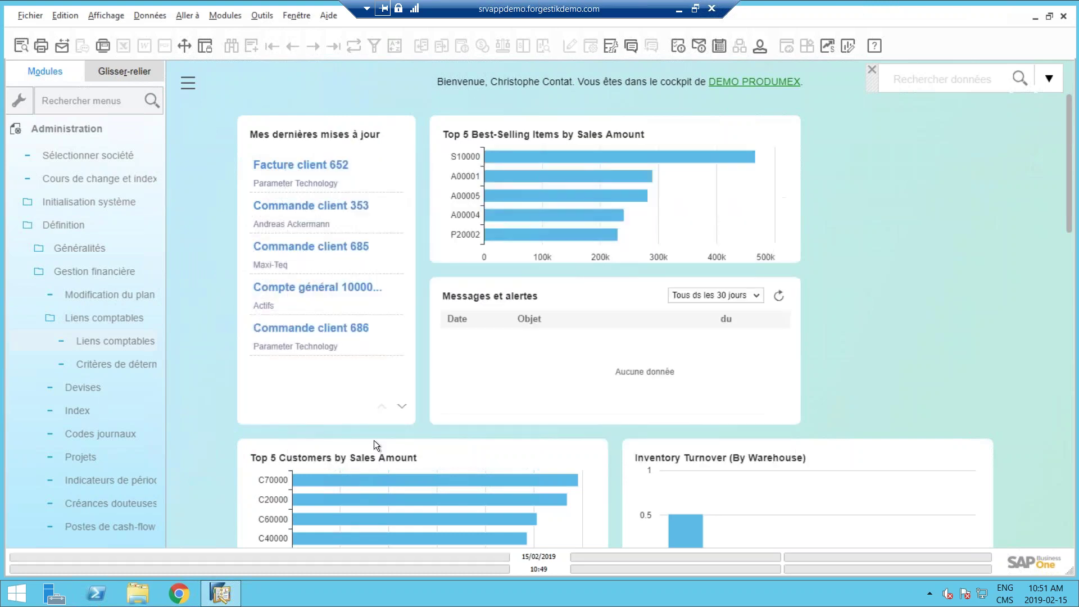
Open the Maxi-Teq business partner record and show its accounting settings (Documents comptables)
left_click(56, 131)
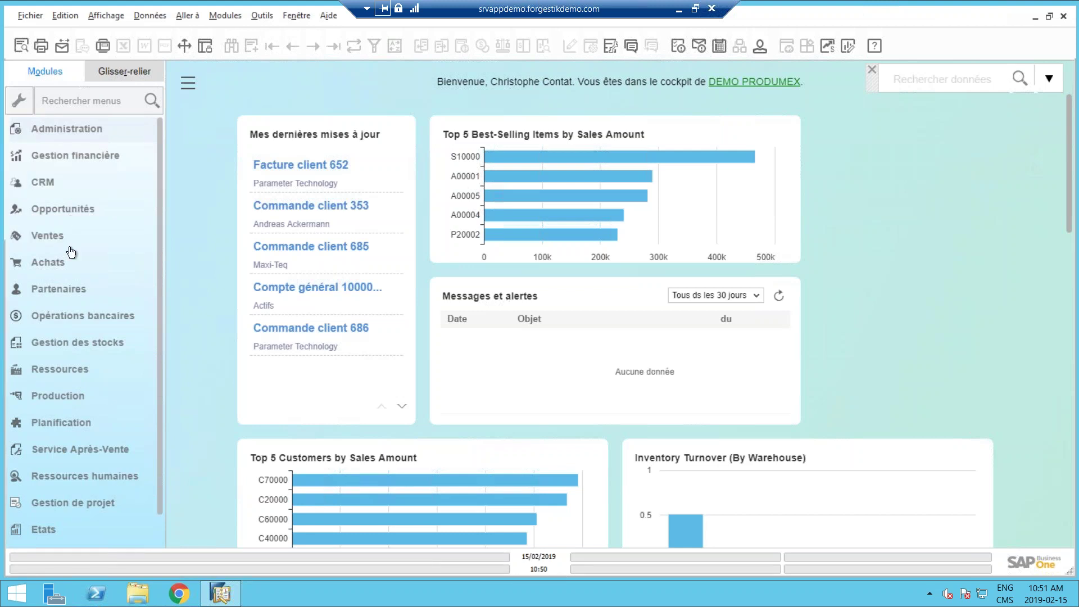
left_click(61, 288)
left_click(75, 167)
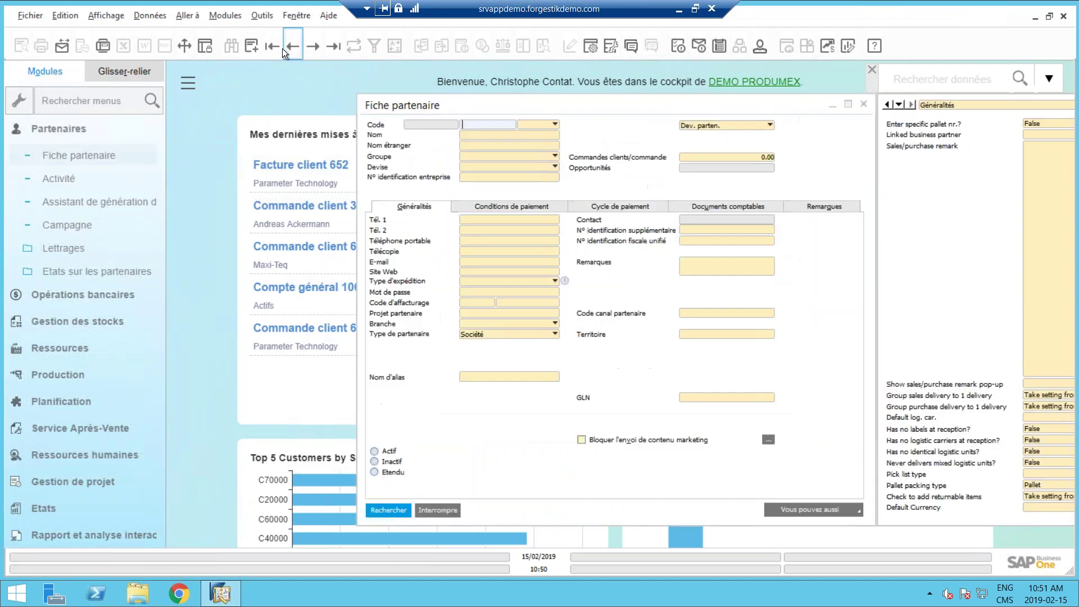
left_click(272, 46)
left_click_drag(472, 99, 385, 80)
left_click(531, 187)
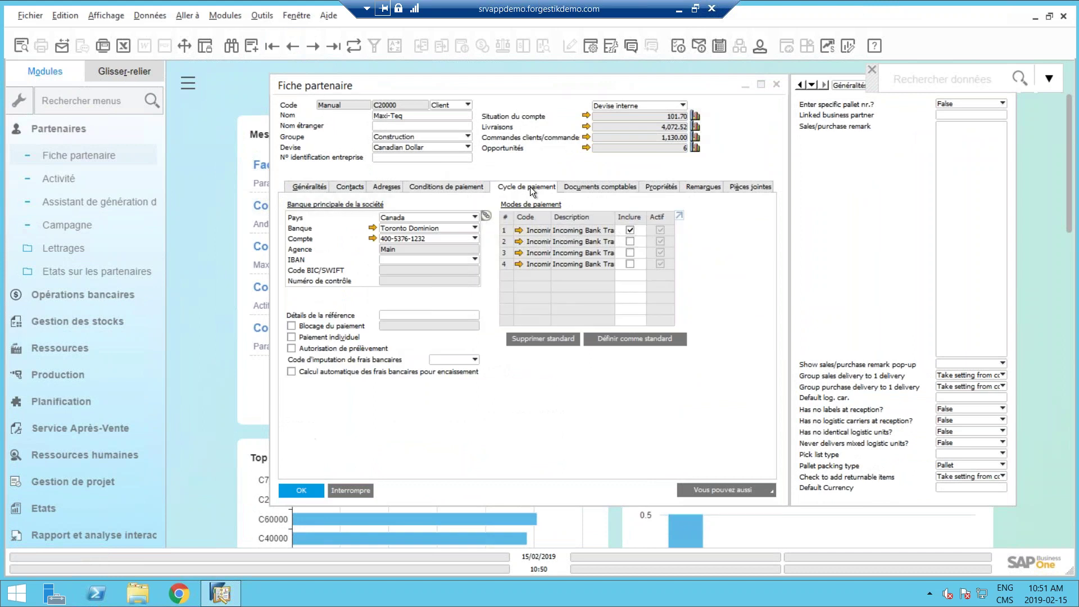
left_click(572, 187)
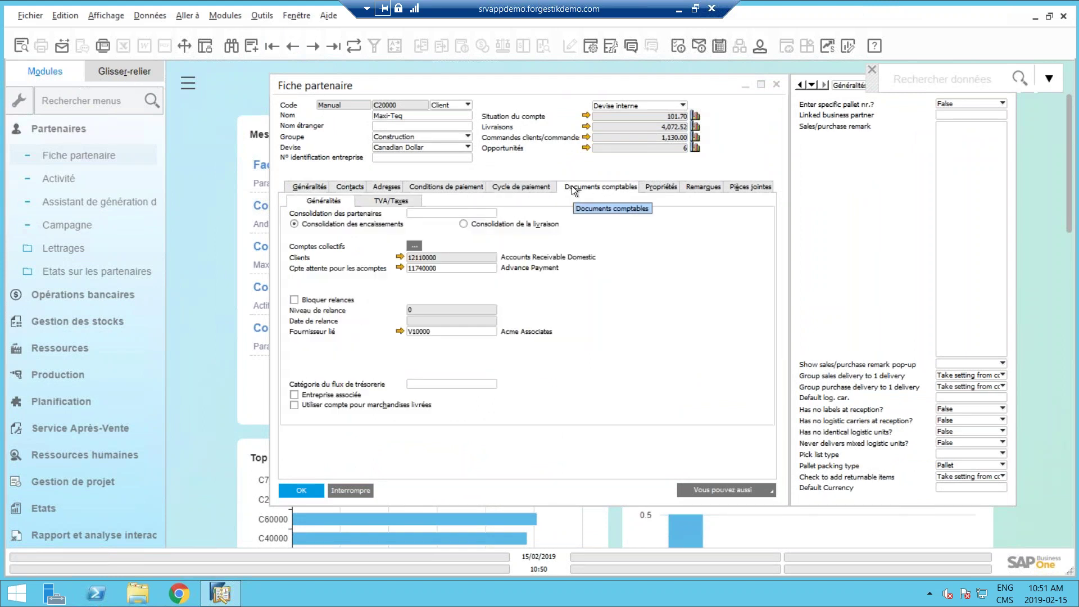
Clear Maxi-Teq's linked supplier, reselect V10000 Acme Associates from the partner list, save the record, and move its window aside
left_click(450, 331)
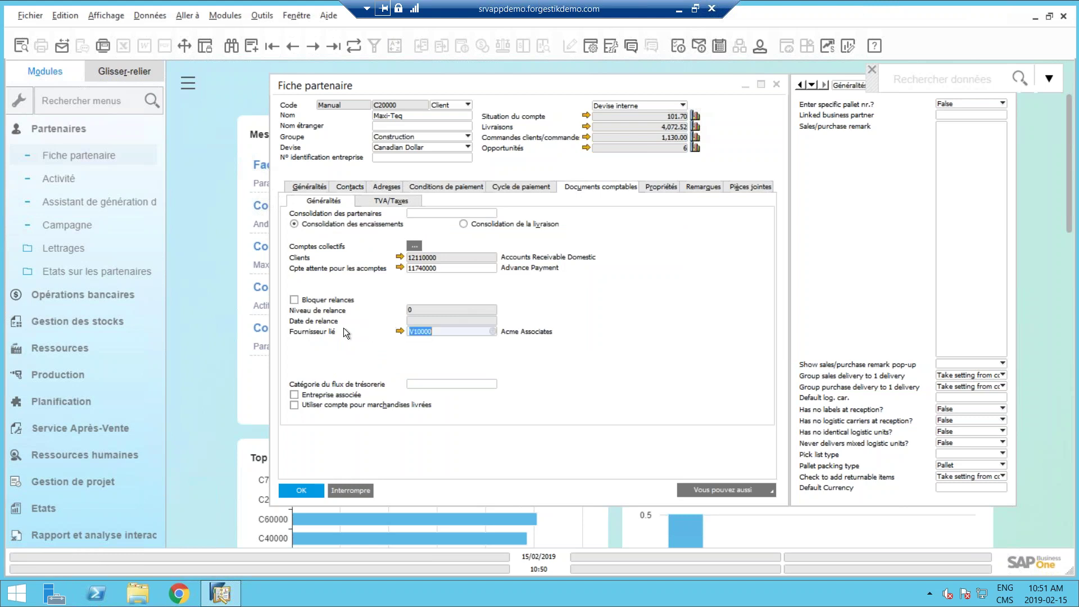
left_click(437, 332)
left_click_drag(436, 332, 393, 332)
key("Delete")
key("Tab")
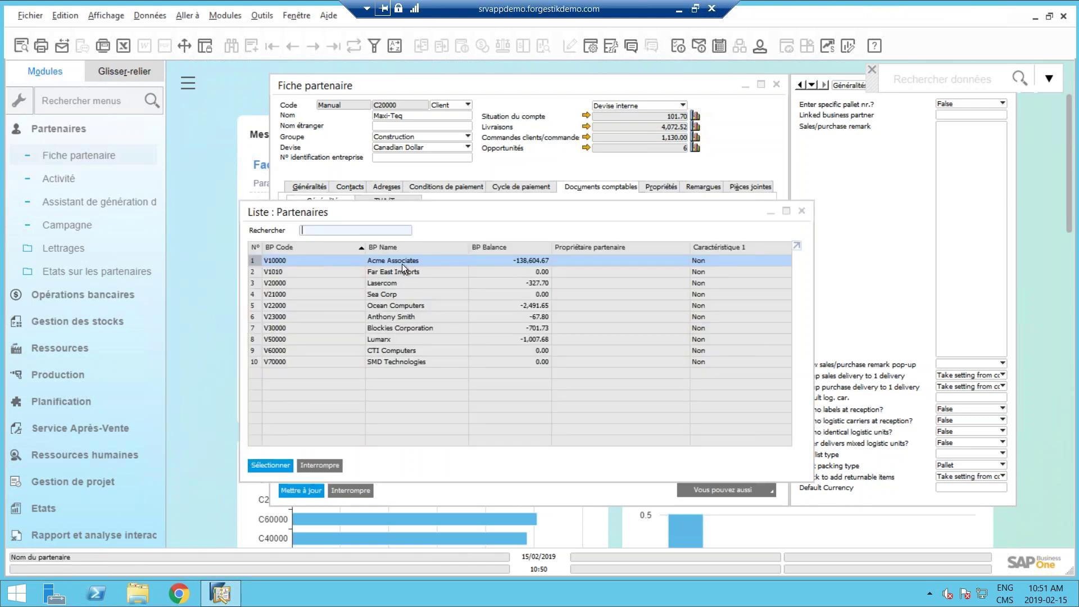
double_click(396, 259)
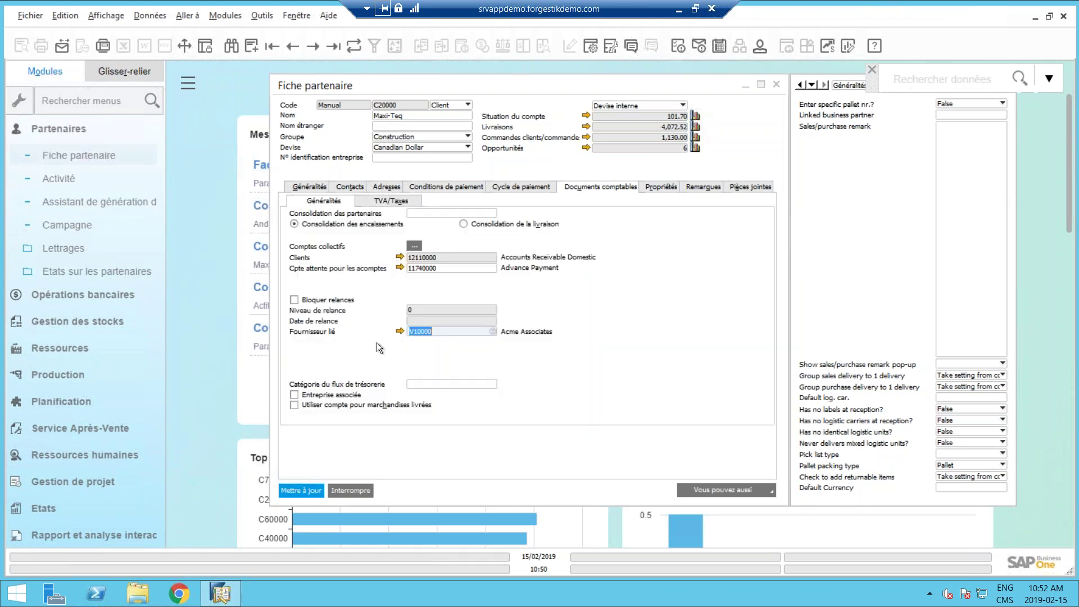
left_click(312, 490)
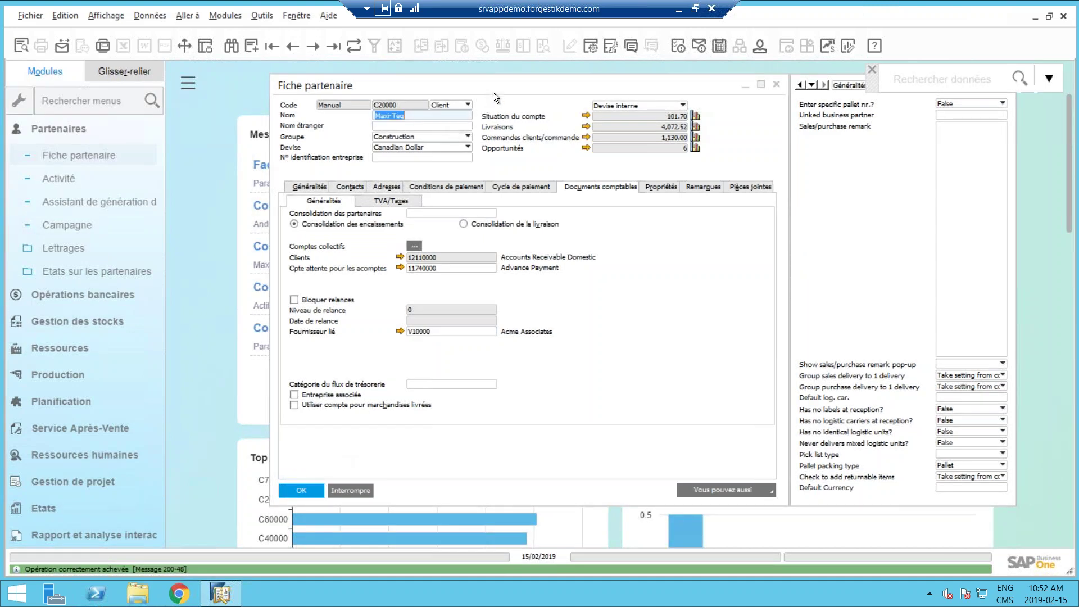
left_click_drag(526, 91, 723, 98)
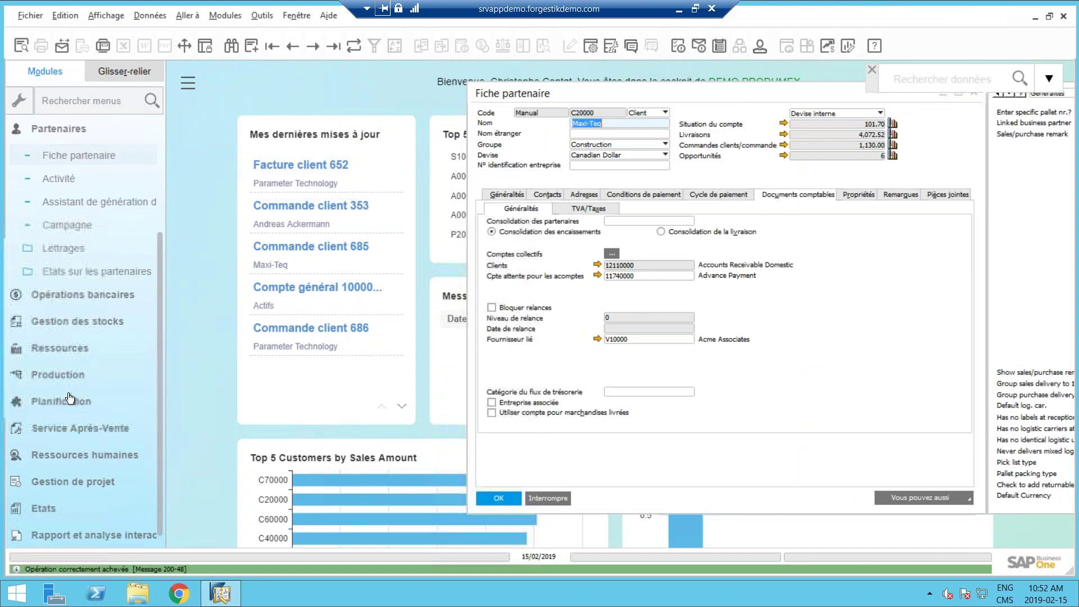
Run the customer receivables aging report (Historique des créances client) for Maxi-Teq with linked suppliers taken into account
left_click(47, 127)
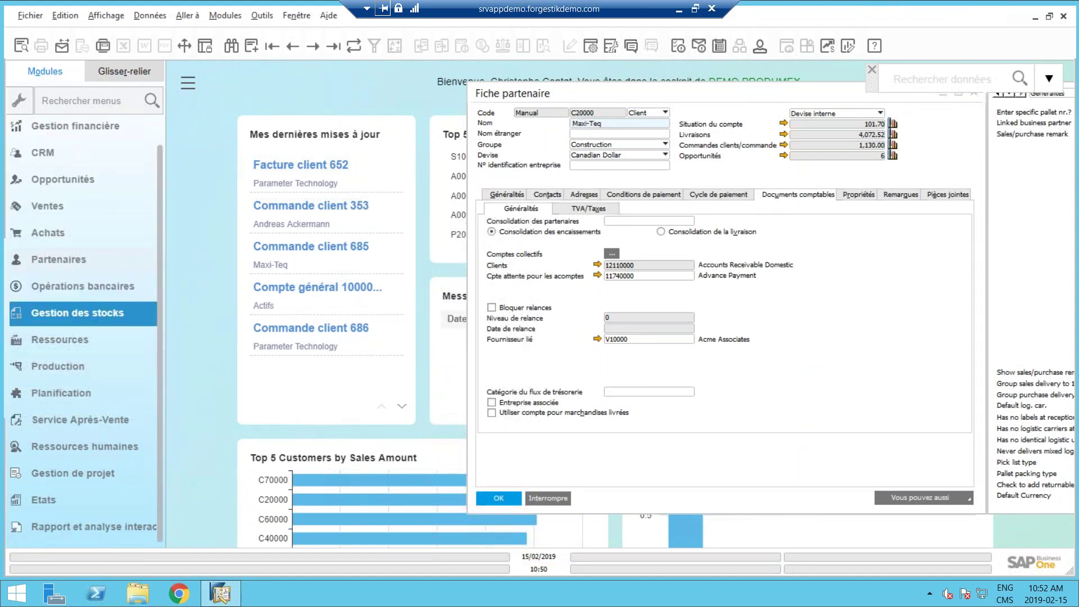
left_click(69, 262)
left_click(75, 272)
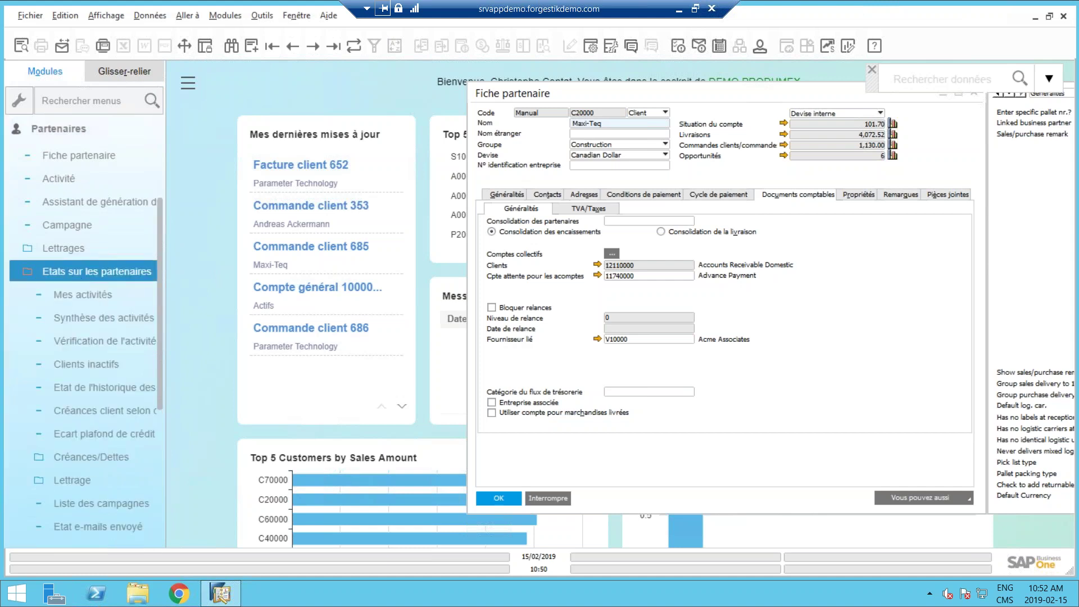
left_click(78, 457)
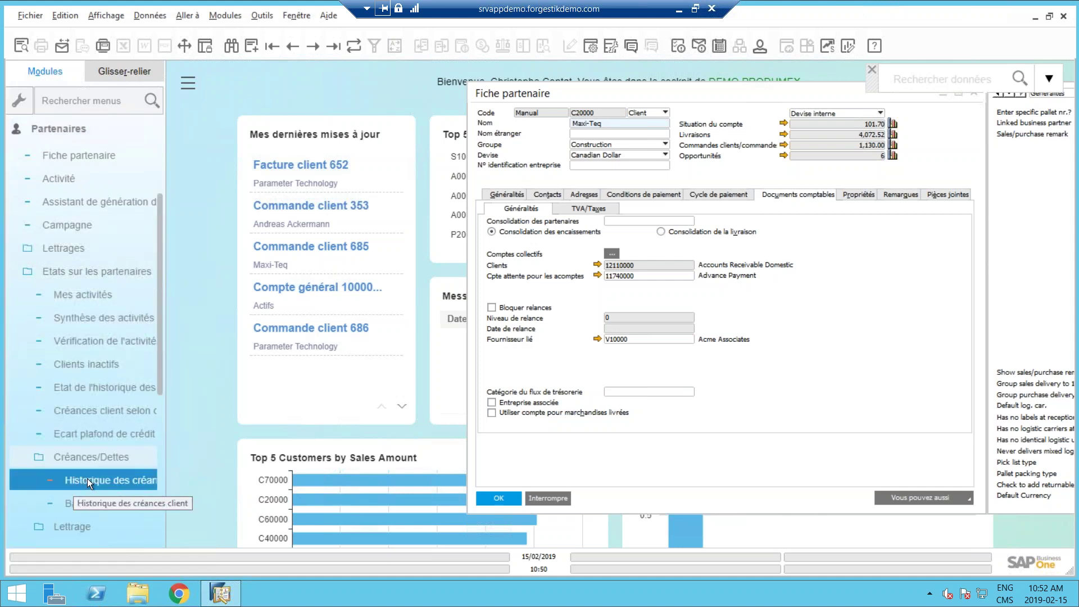
left_click(87, 478)
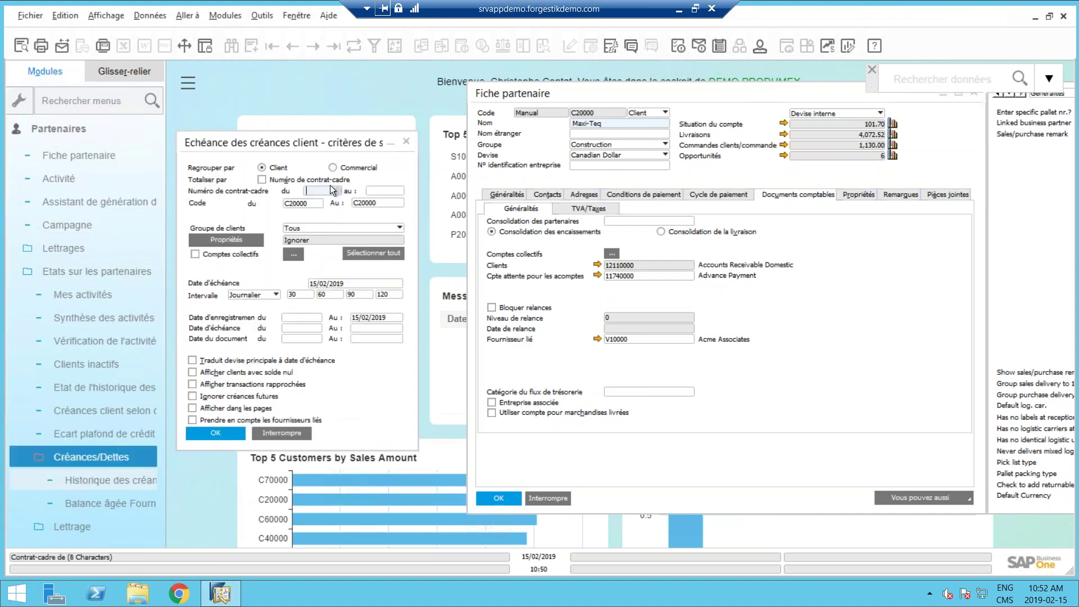
left_click(376, 201)
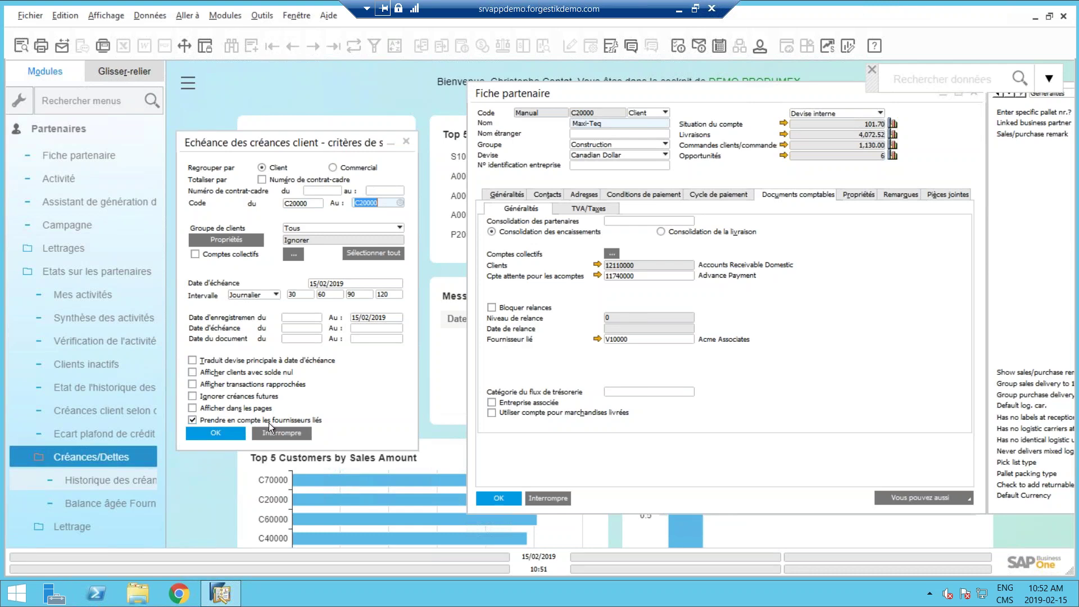
left_click(212, 433)
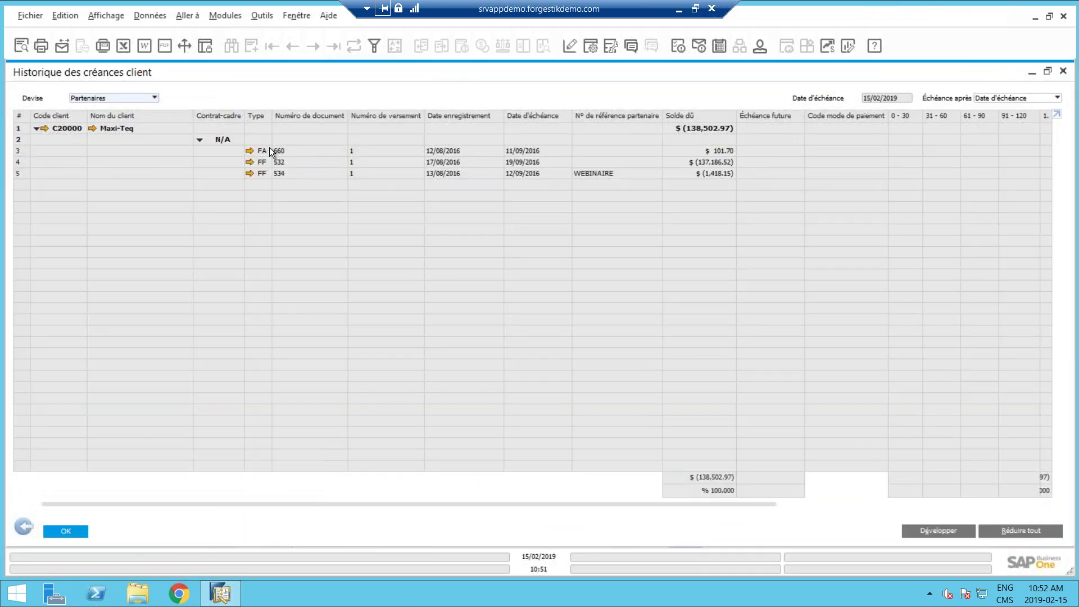
Examine Maxi-Teq's customer invoice and the first linked Acme Associates supplier invoice from the aging report, closing each one
left_click(368, 153)
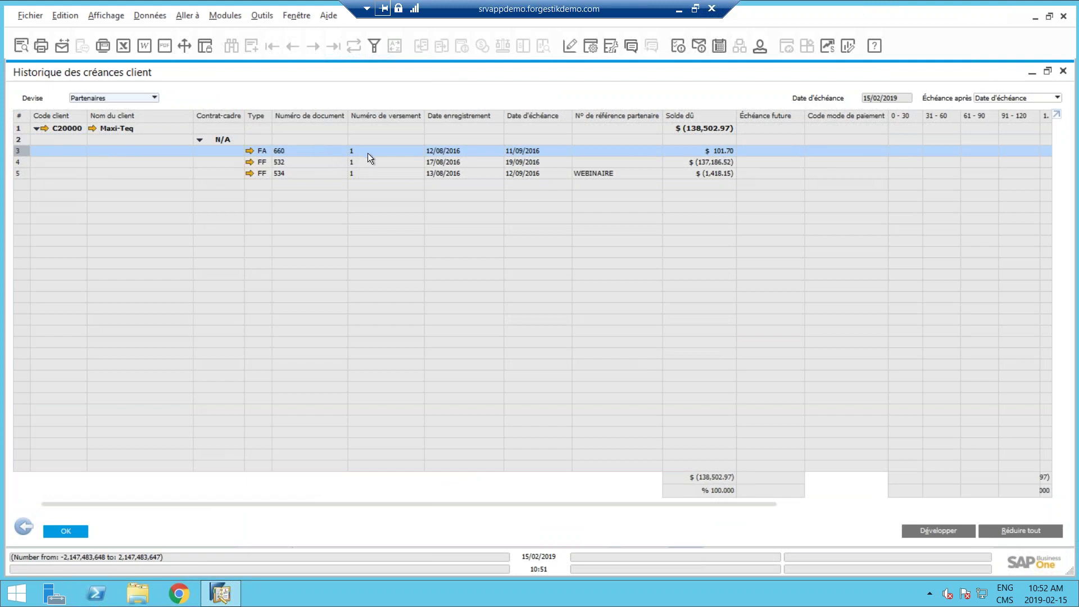
left_click(248, 150)
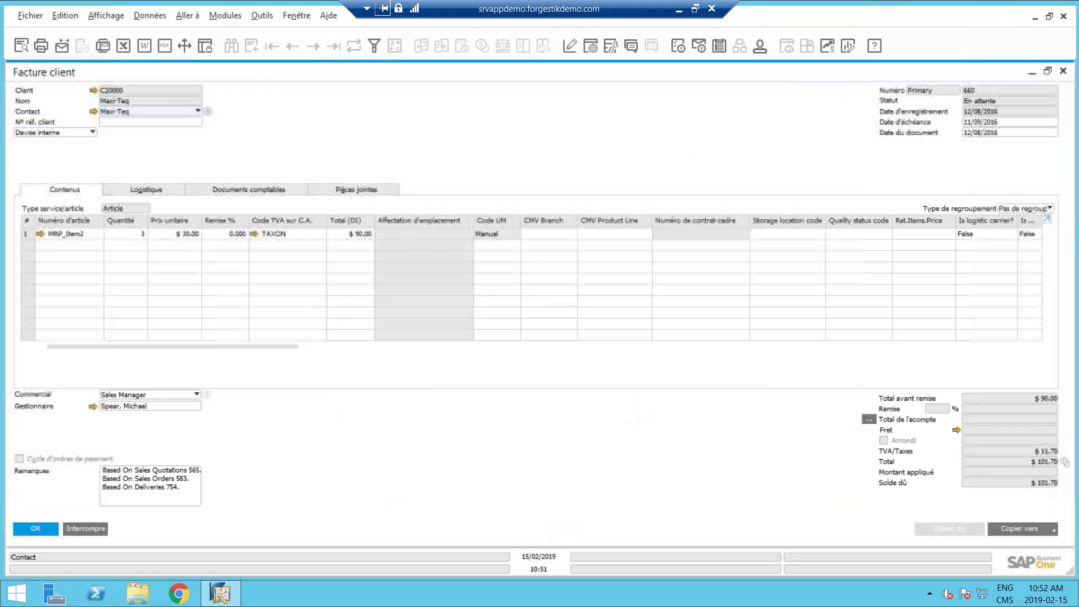
left_click(92, 527)
left_click(298, 162)
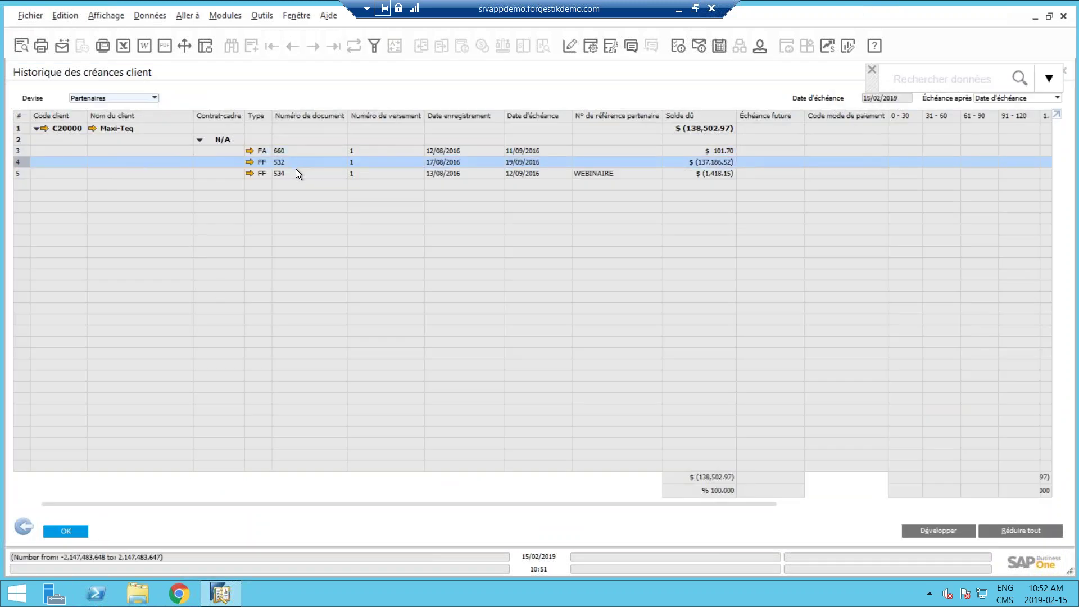
left_click(295, 170)
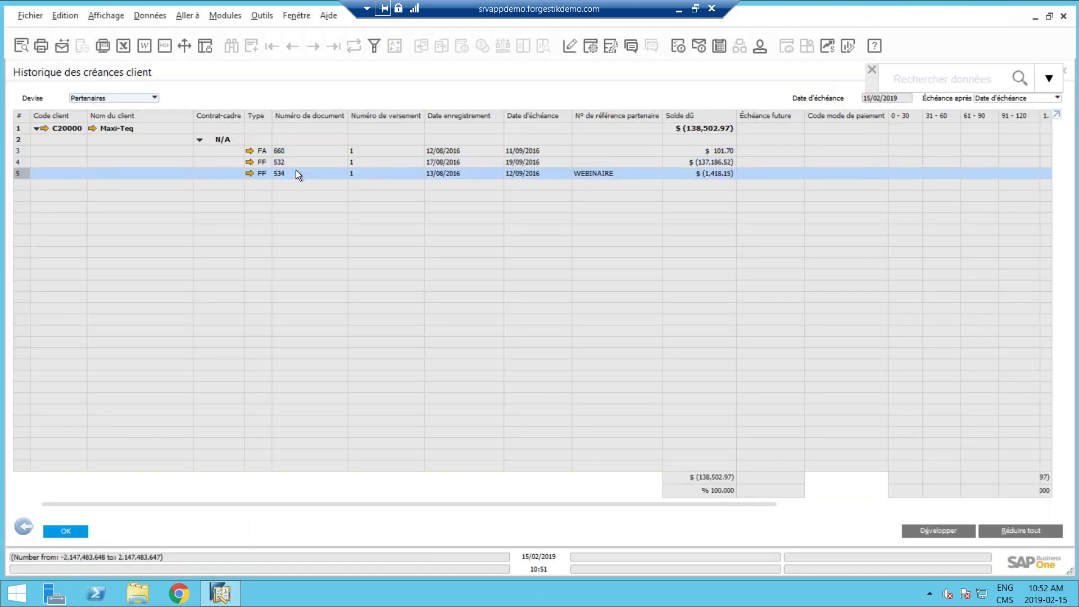
left_click(249, 162)
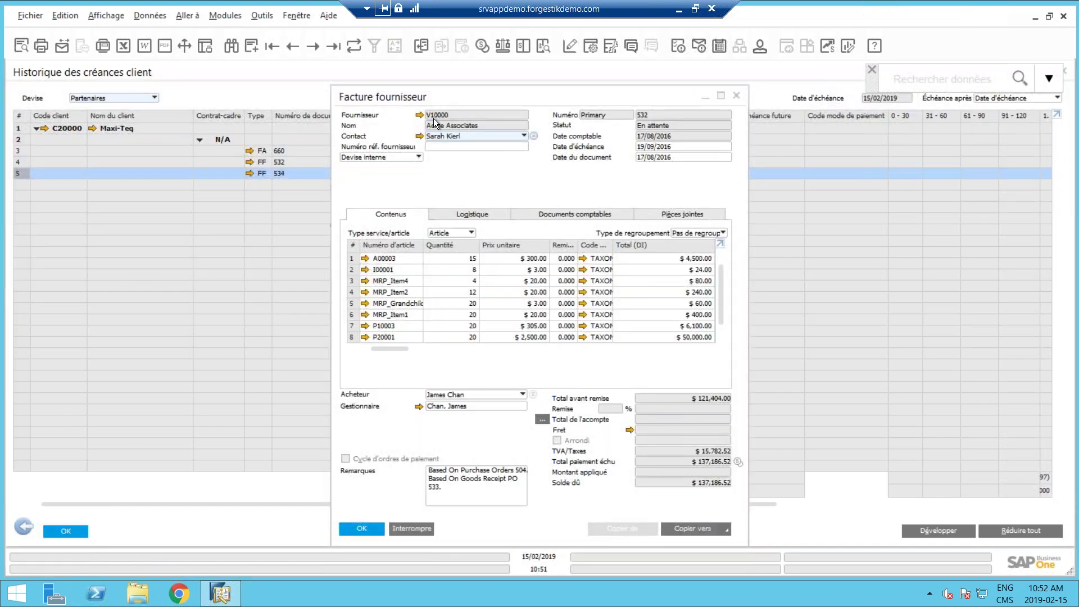
left_click(421, 524)
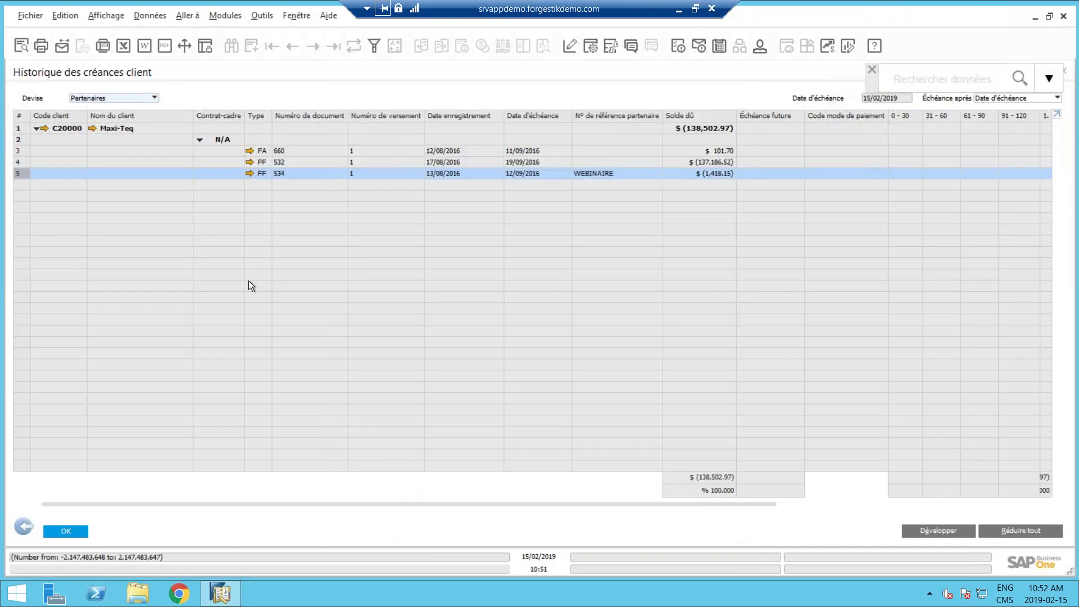
Rerun Maxi-Teq's receivables aging report without the linked suppliers and highlight the customer invoice line
left_click(28, 528)
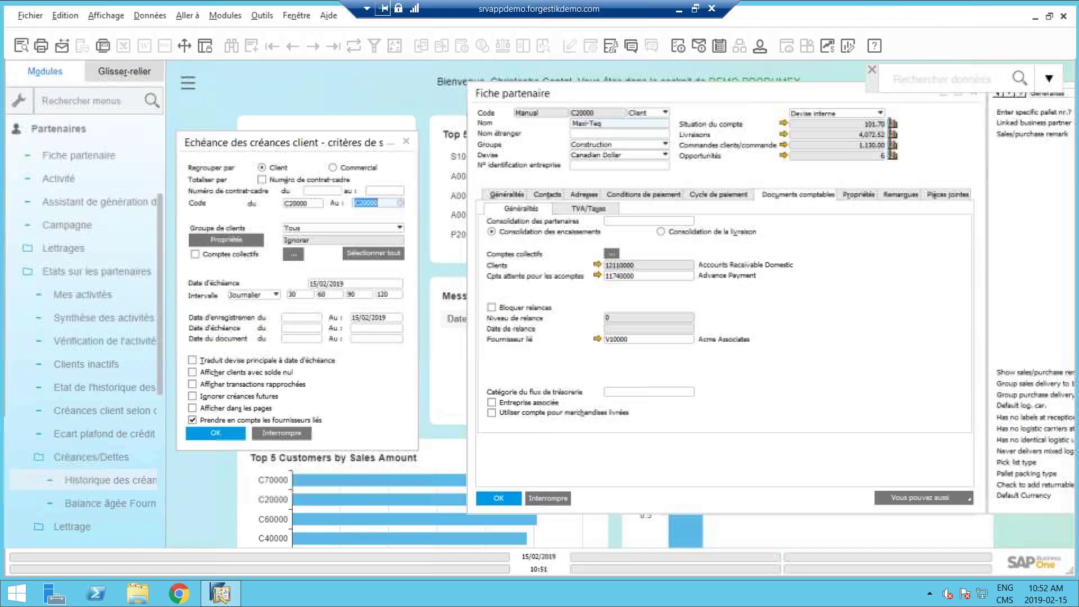
left_click(212, 432)
left_click(307, 154)
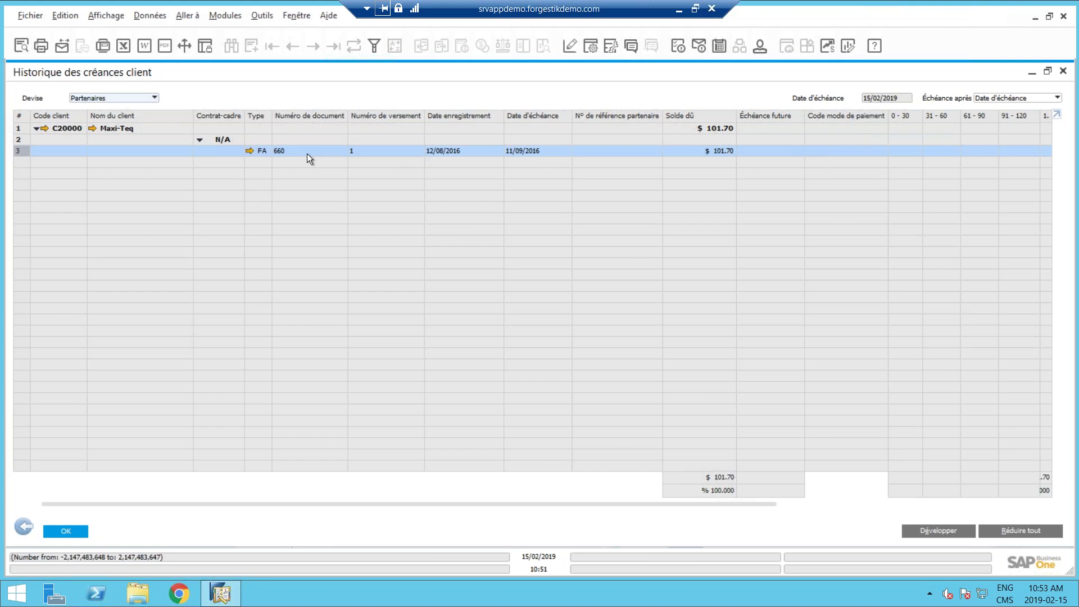
Return to the report criteria, include linked suppliers again, and rerun the aging report to review Maxi-Teq's lines
left_click(24, 529)
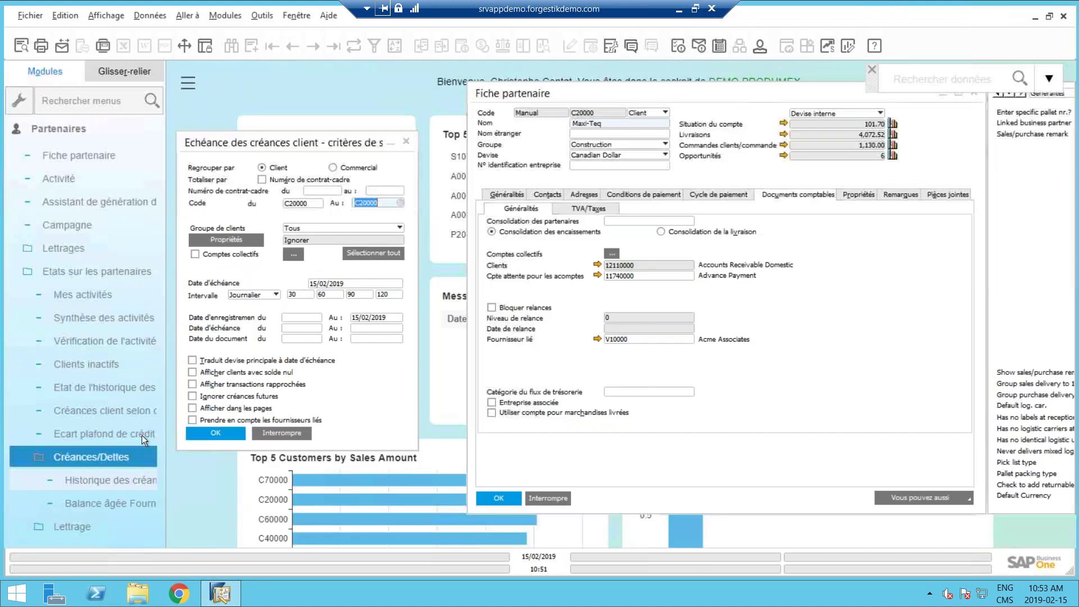
left_click(204, 429)
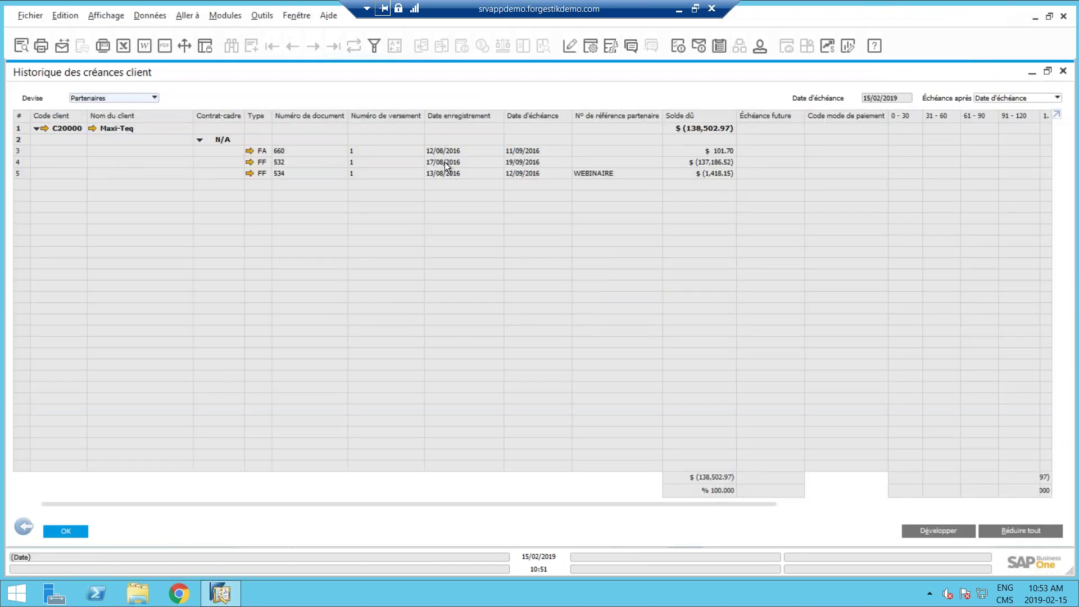
left_click(445, 162)
left_click(438, 153)
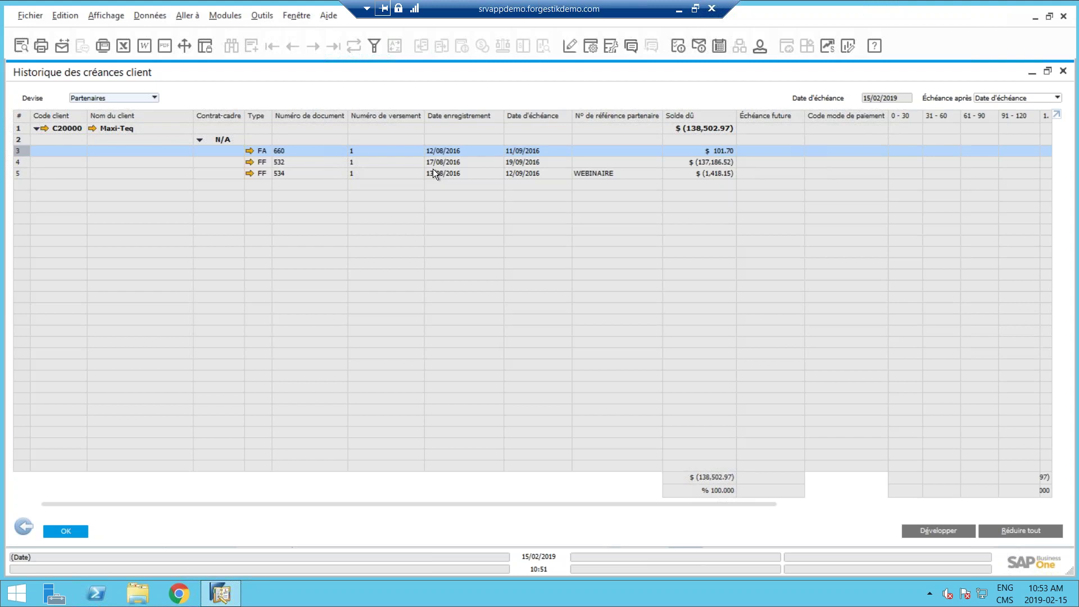
Minimize the remote session, advance the PowerPoint slide show to the SAP blog link, and open the SAP Business One tips page
left_click(684, 10)
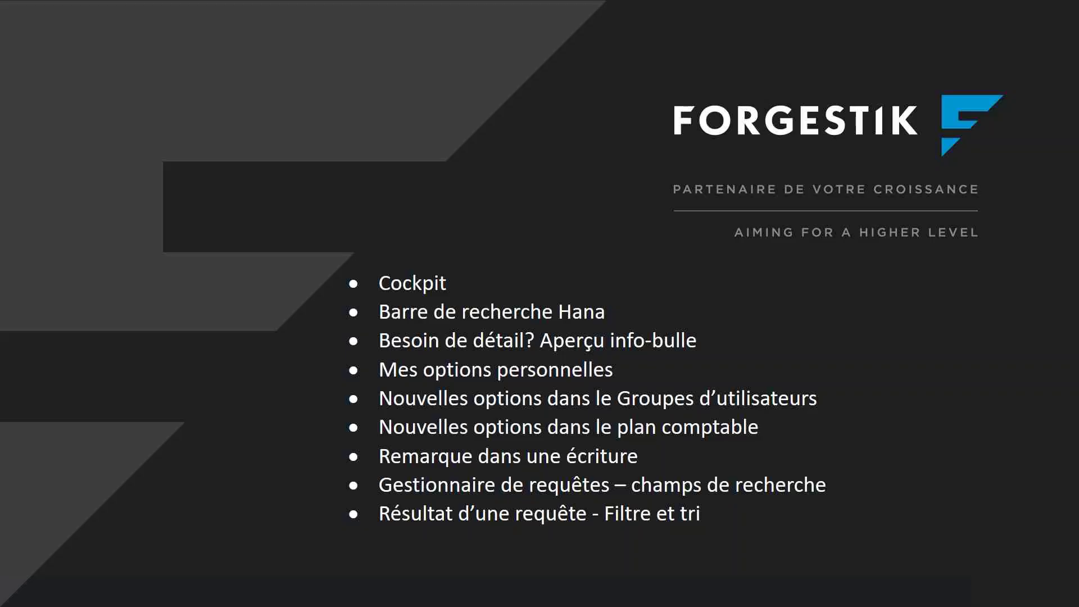
left_click(658, 241)
left_click(619, 293)
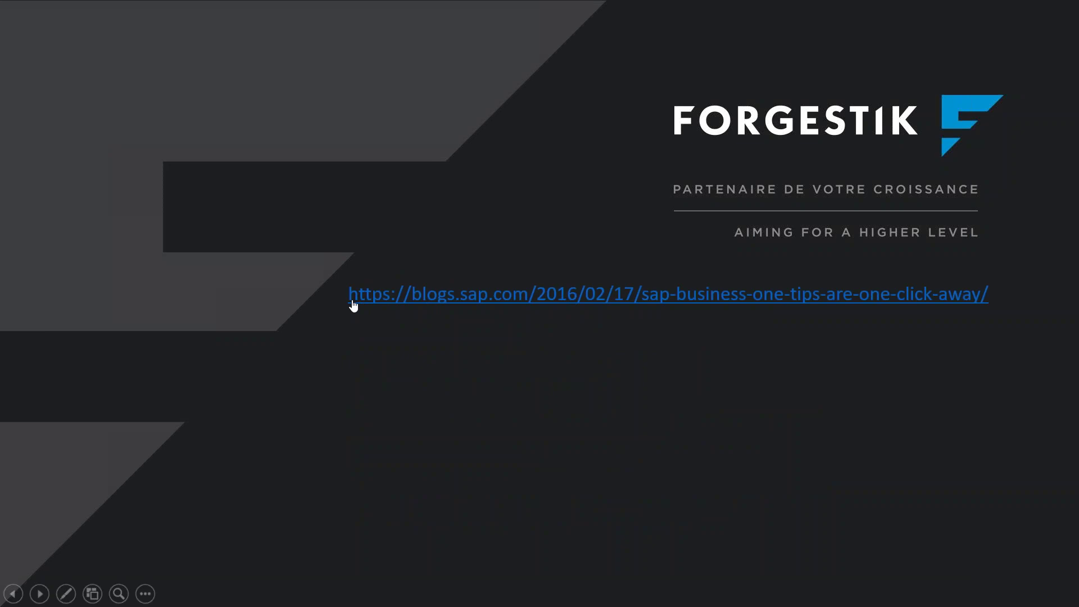
left_click(444, 300)
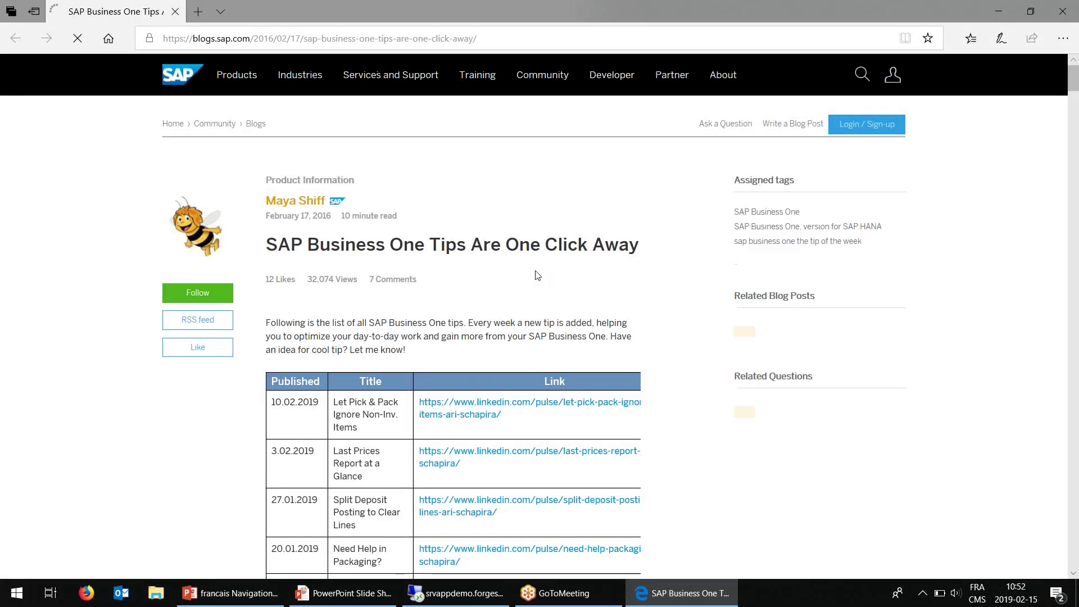
Open the 10.02.2019 tip "Let Pick & Pack Ignore Non-Inv. Items" from the tips list, read it through, and return to the list
scroll(535, 275, "down", 2)
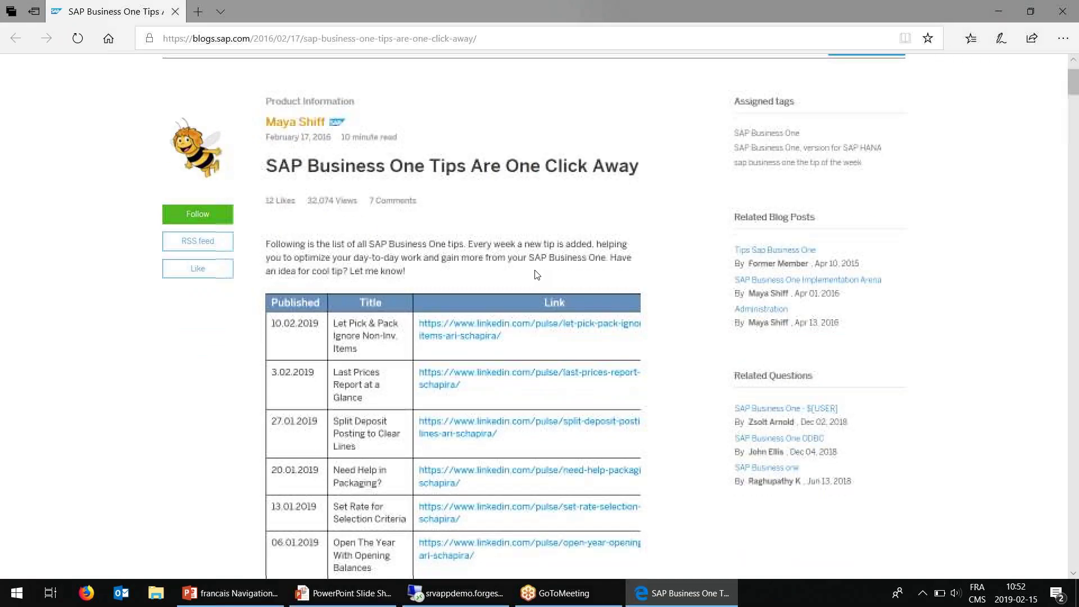
scroll(535, 271, "down", 4)
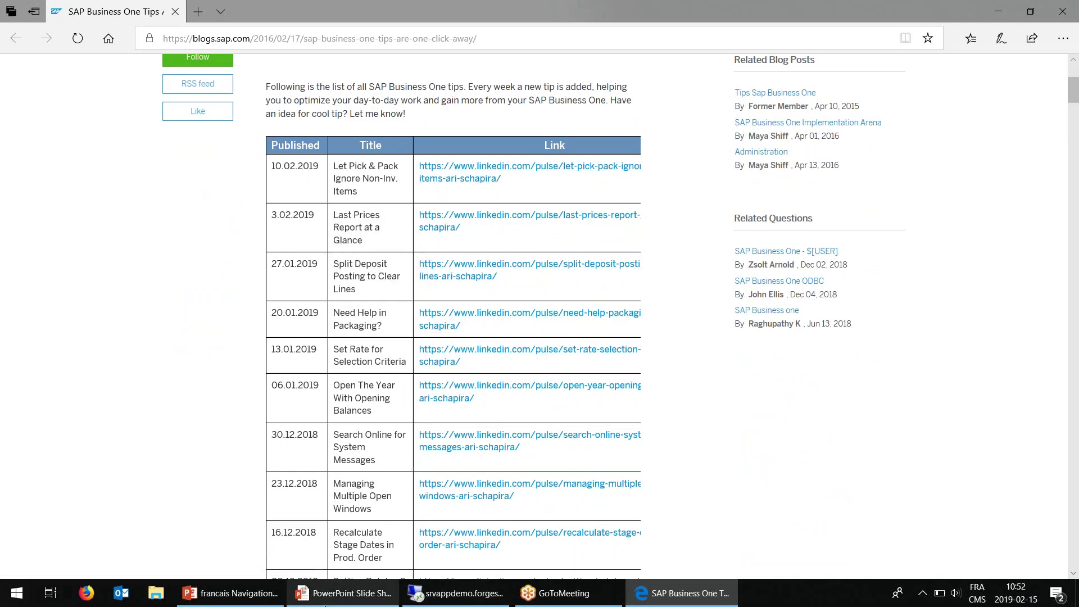
mouse_move(338, 595)
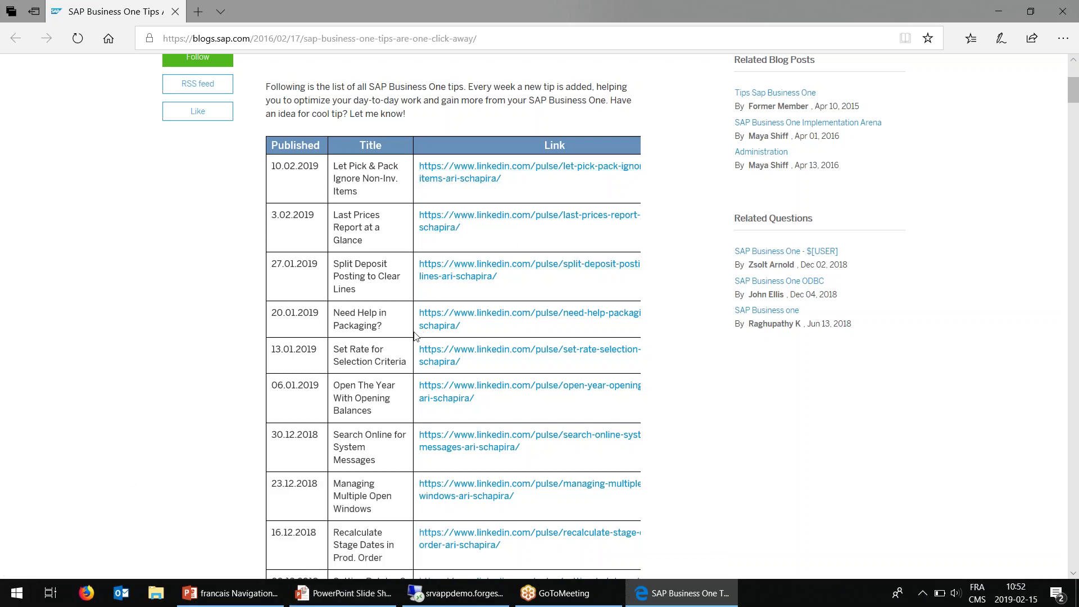
left_click(448, 172)
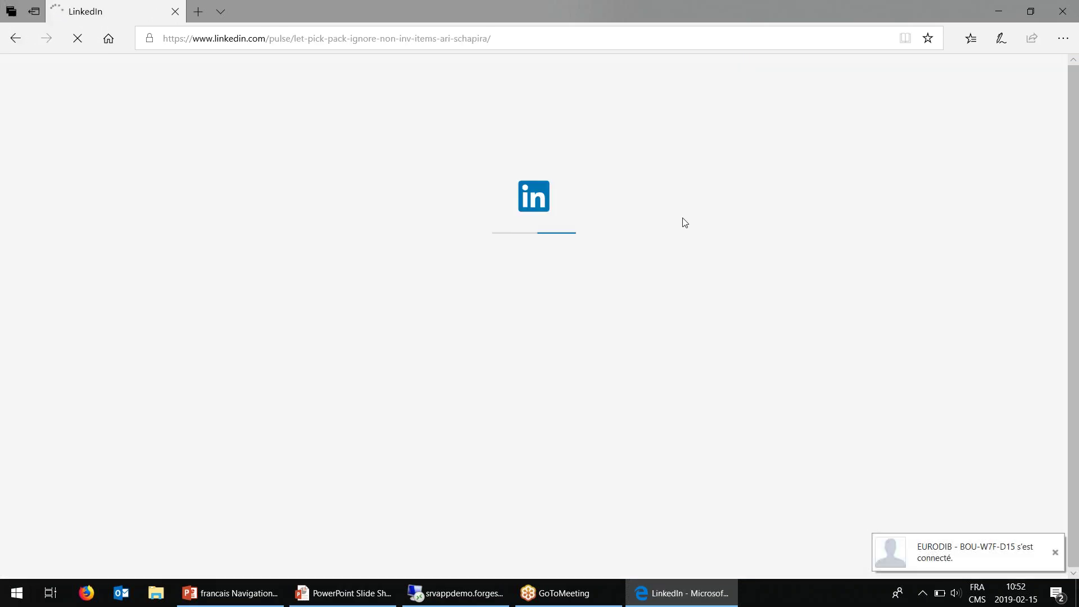
scroll(683, 221, "down", 5)
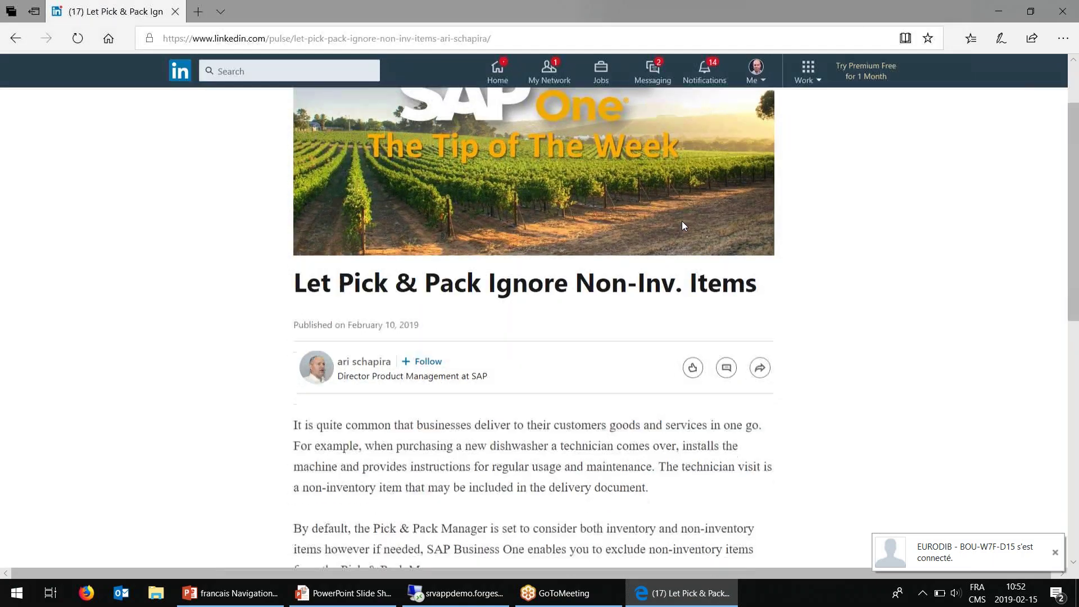
scroll(559, 204, "down", 8)
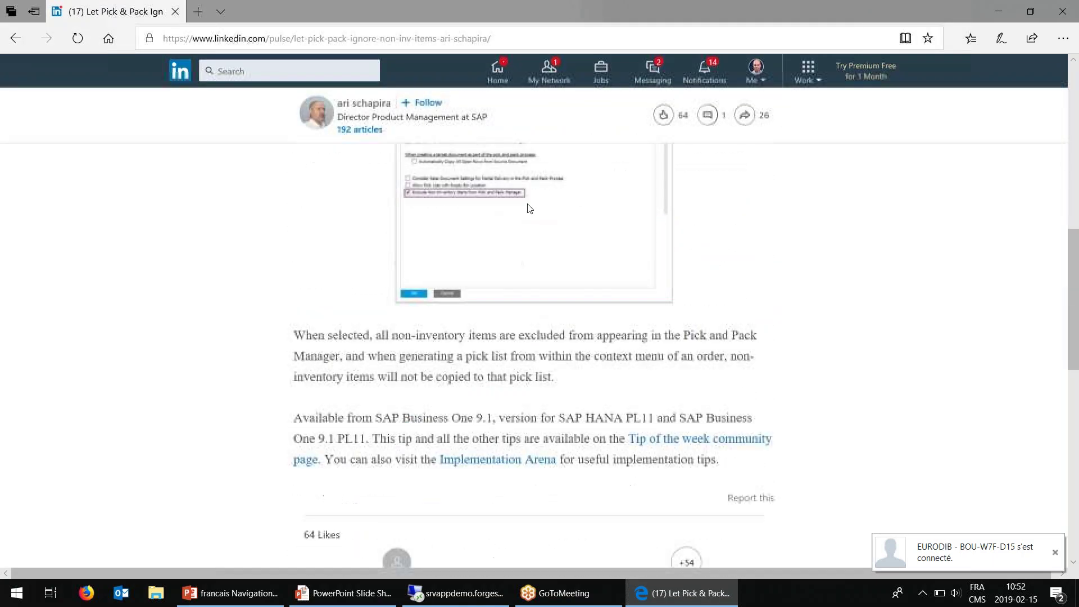
scroll(532, 222, "up", 3)
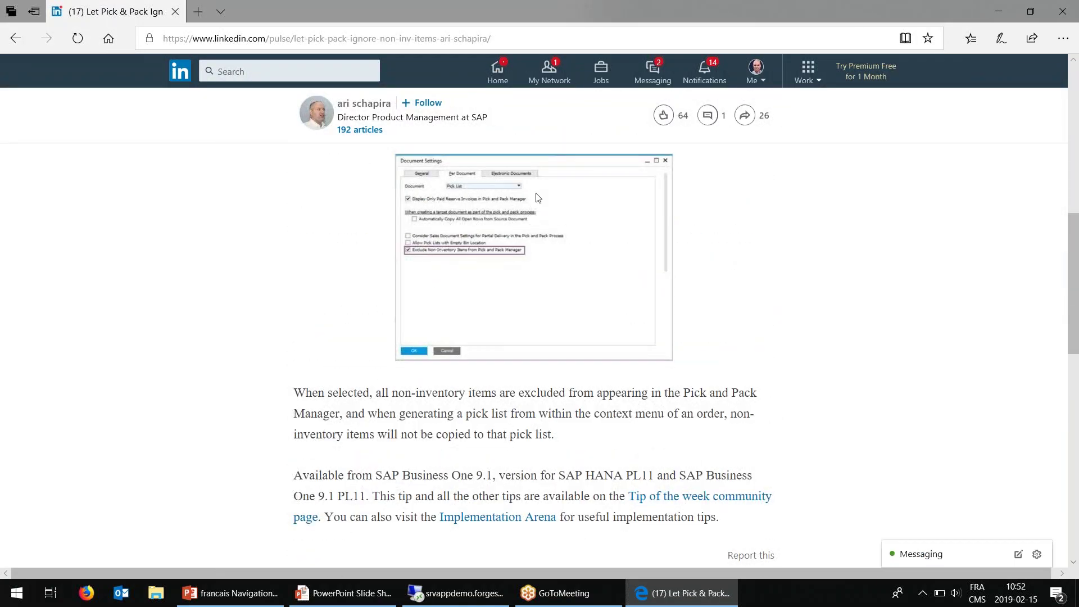
scroll(539, 210, "down", 3)
scroll(541, 213, "down", 4)
scroll(541, 216, "up", 9)
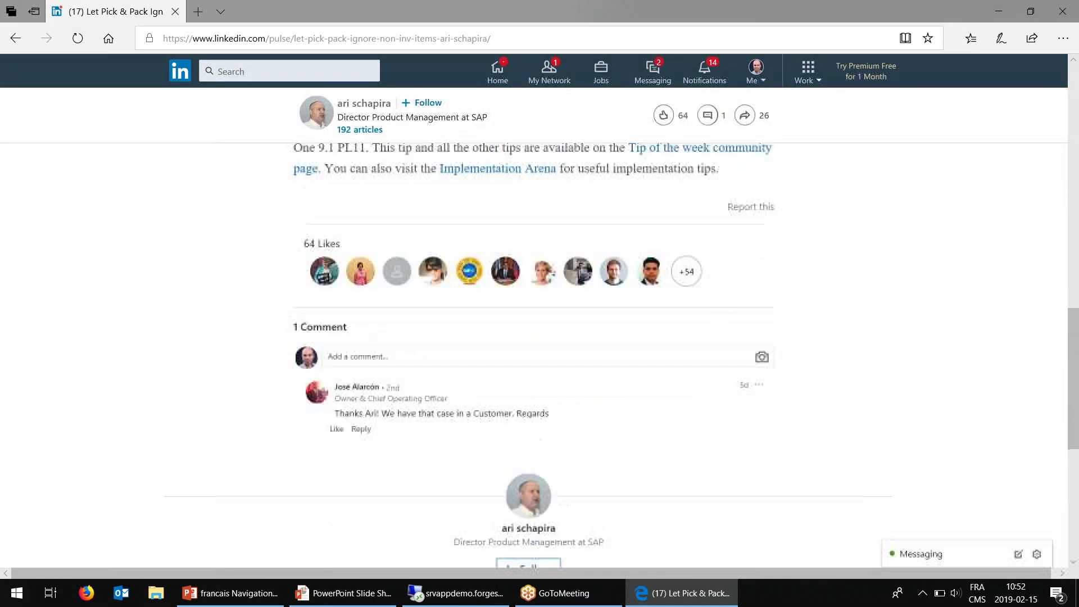
scroll(541, 218, "up", 6)
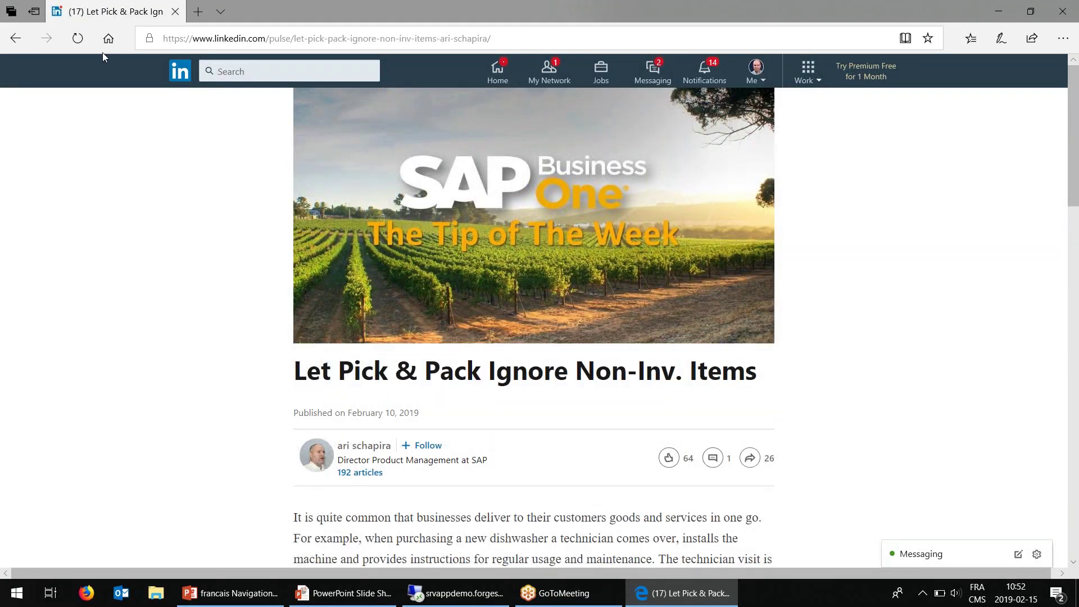
left_click(15, 38)
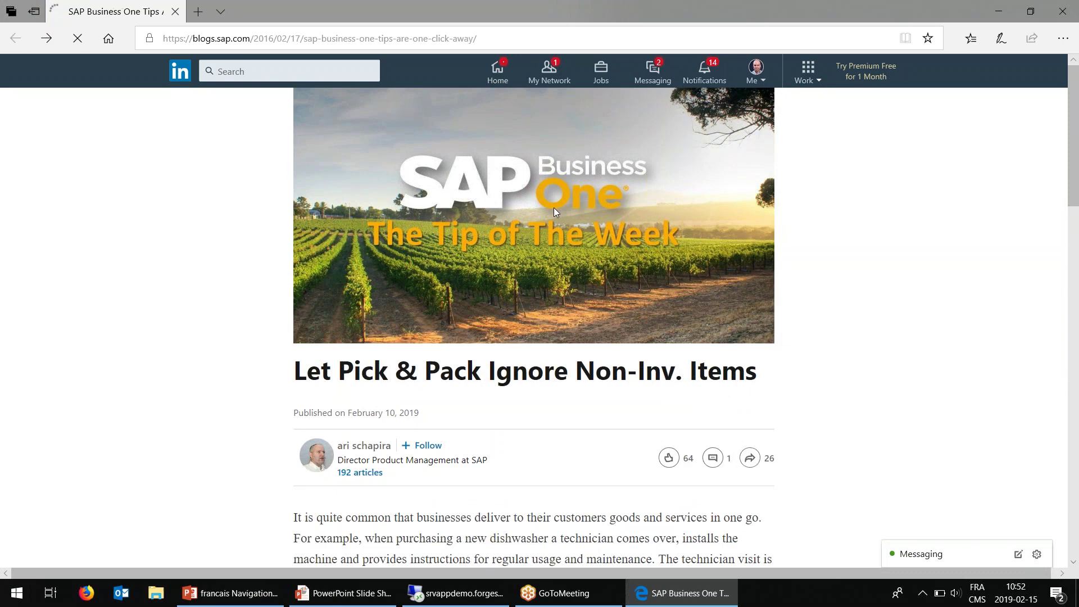
Look through the older SAP Business One tips back to August 2018, and return to the start of the blog post
scroll(529, 219, "down", 15)
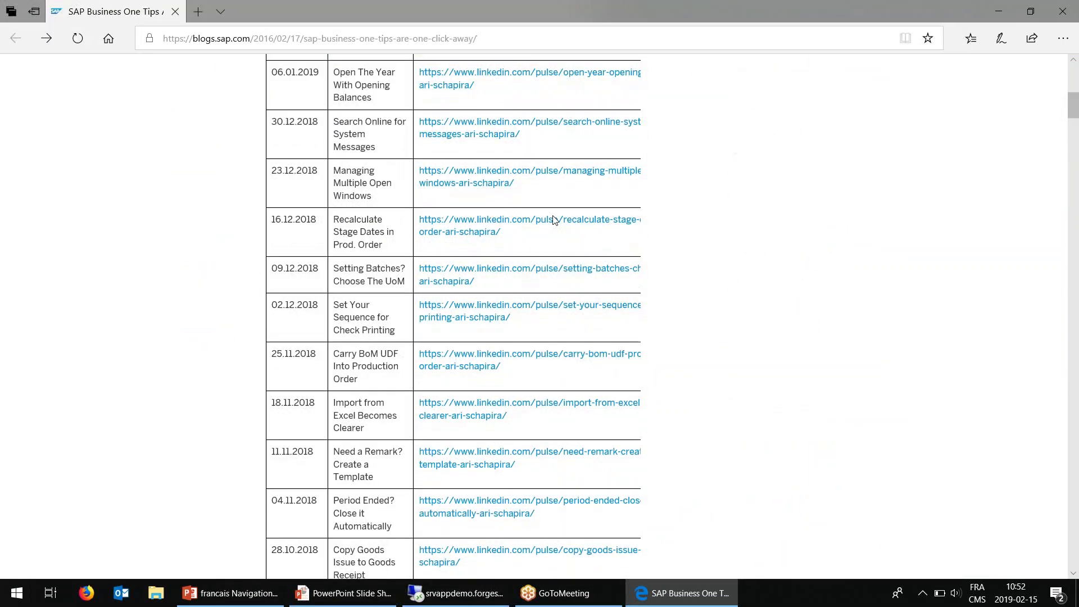
scroll(509, 224, "down", 5)
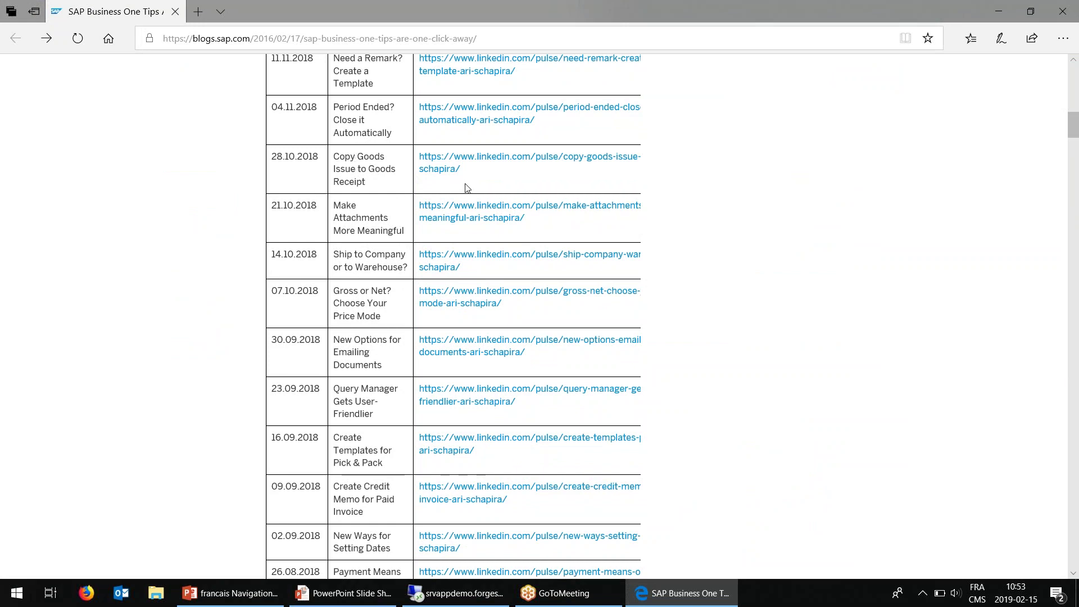
scroll(465, 186, "down", 3)
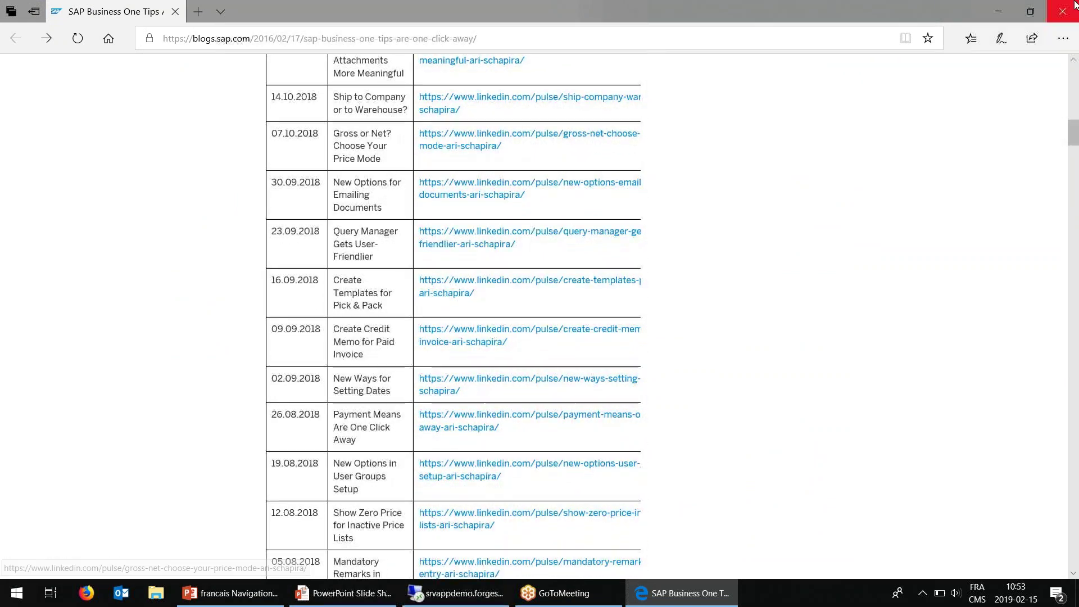
scroll(778, 196, "up", 20)
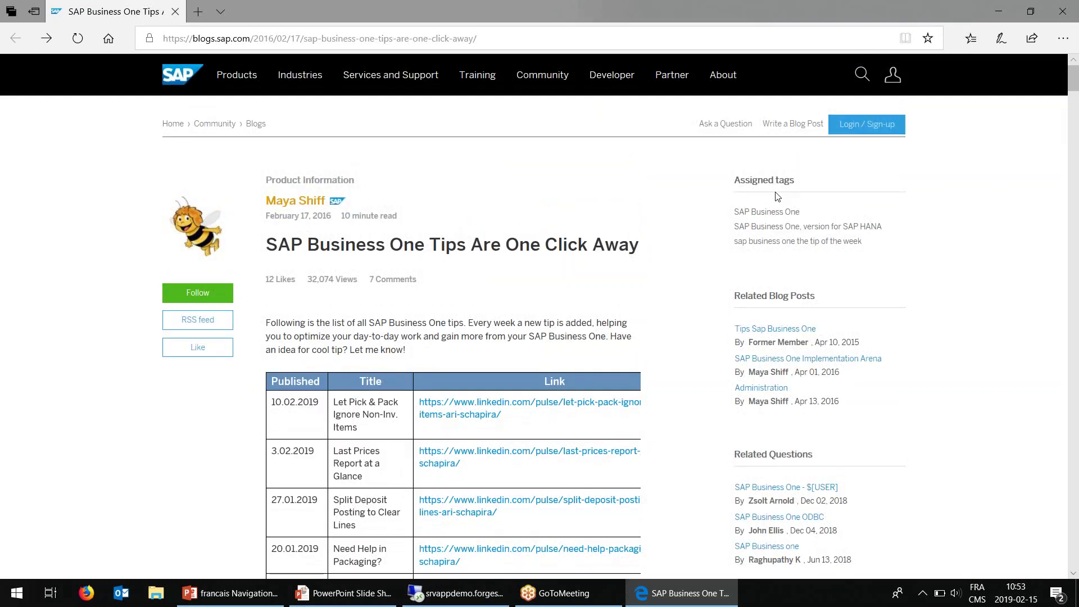
Switch back to the running PowerPoint slide show and advance to the closing "Merci!" slide with the support contacts
left_click(553, 594)
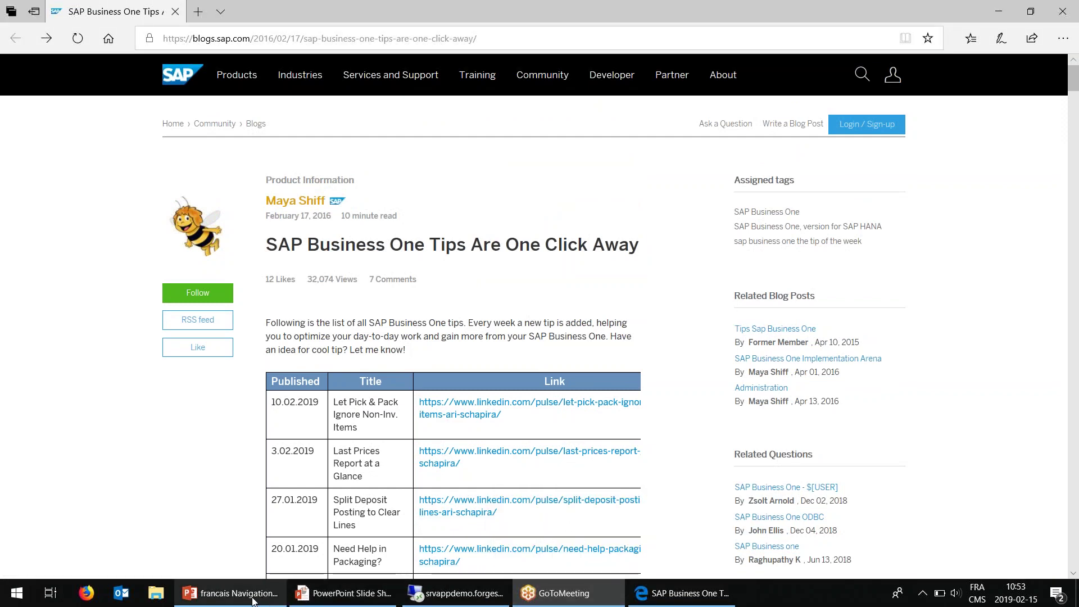
mouse_move(253, 599)
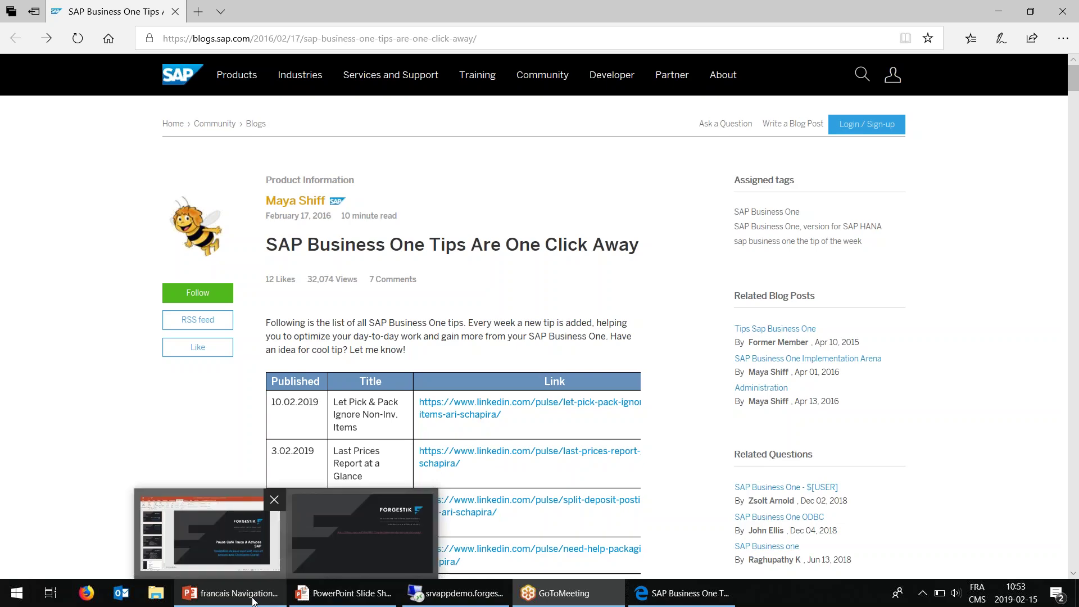
left_click(292, 538)
left_click(552, 345)
left_click(552, 346)
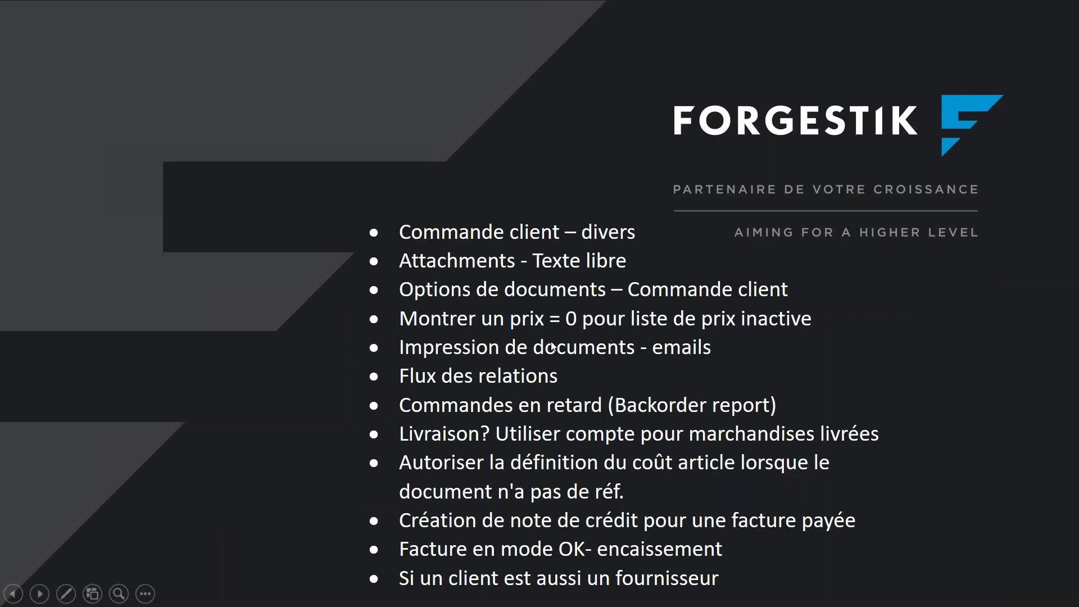
left_click(552, 346)
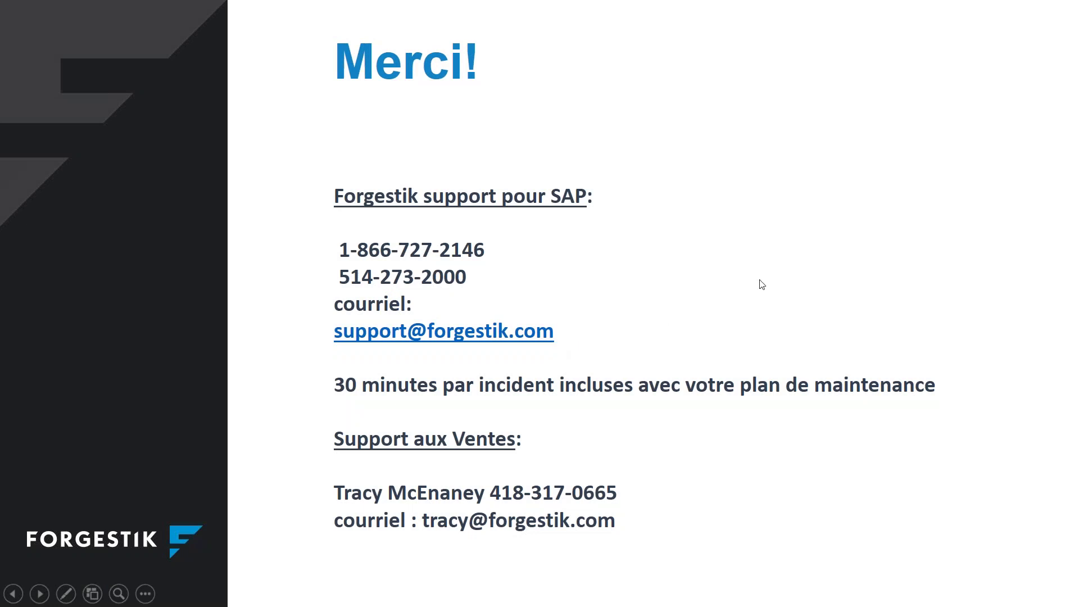